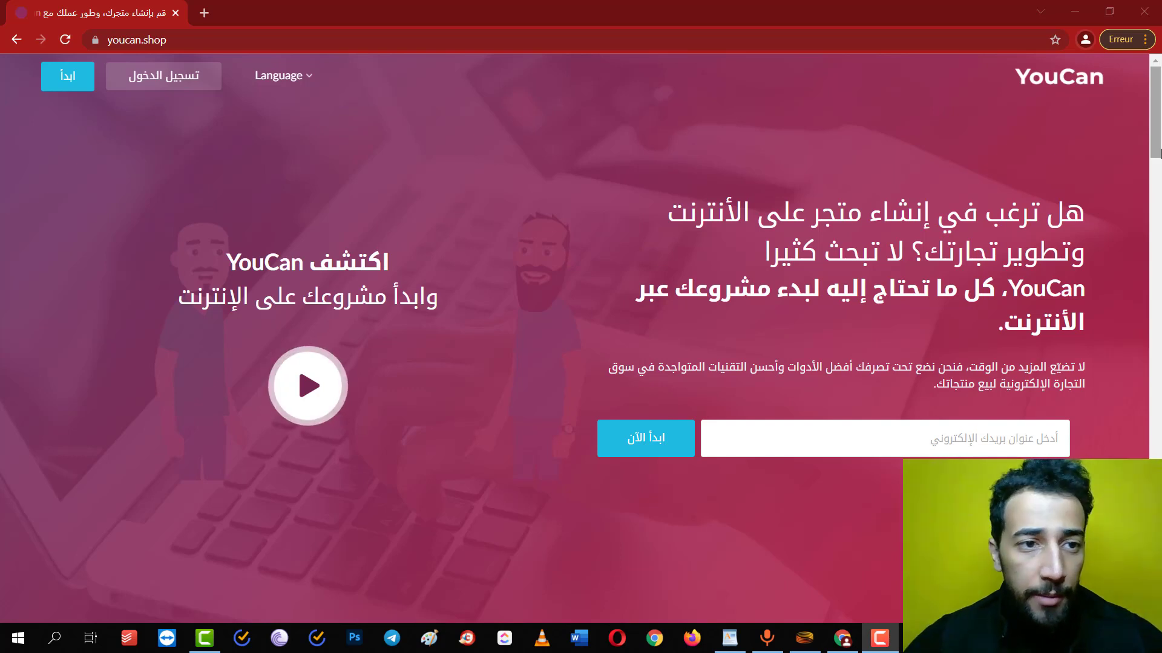
Open YouCan's create-your-store registration form, then open a new blank browser tab
key("ctrl+l")
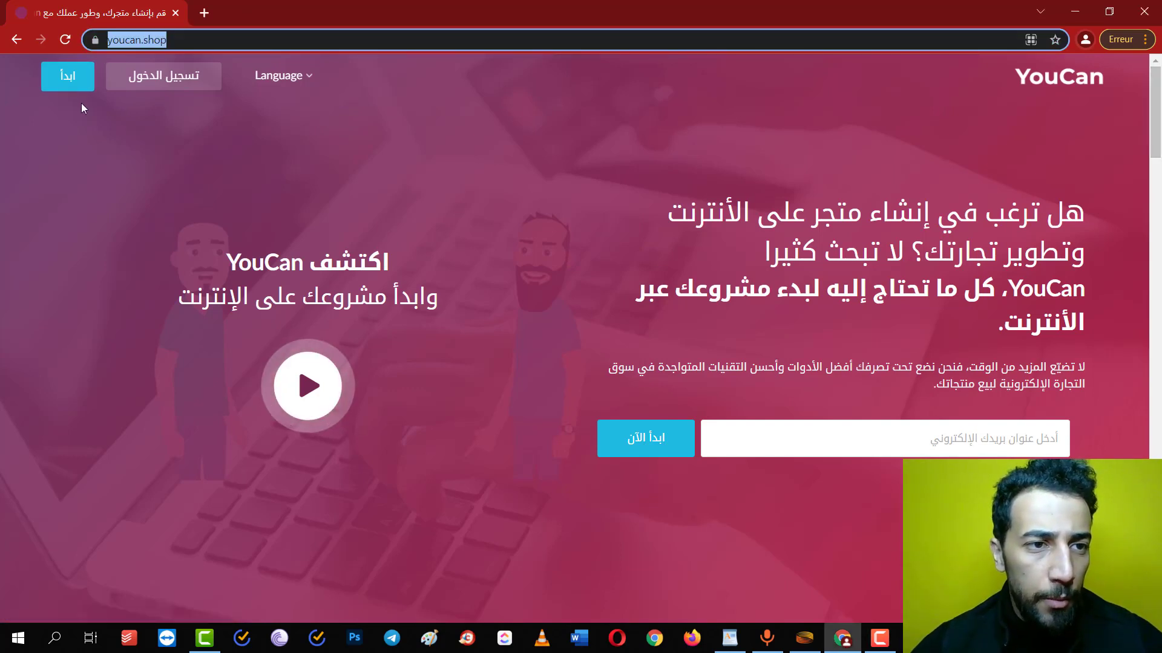
left_click(68, 76)
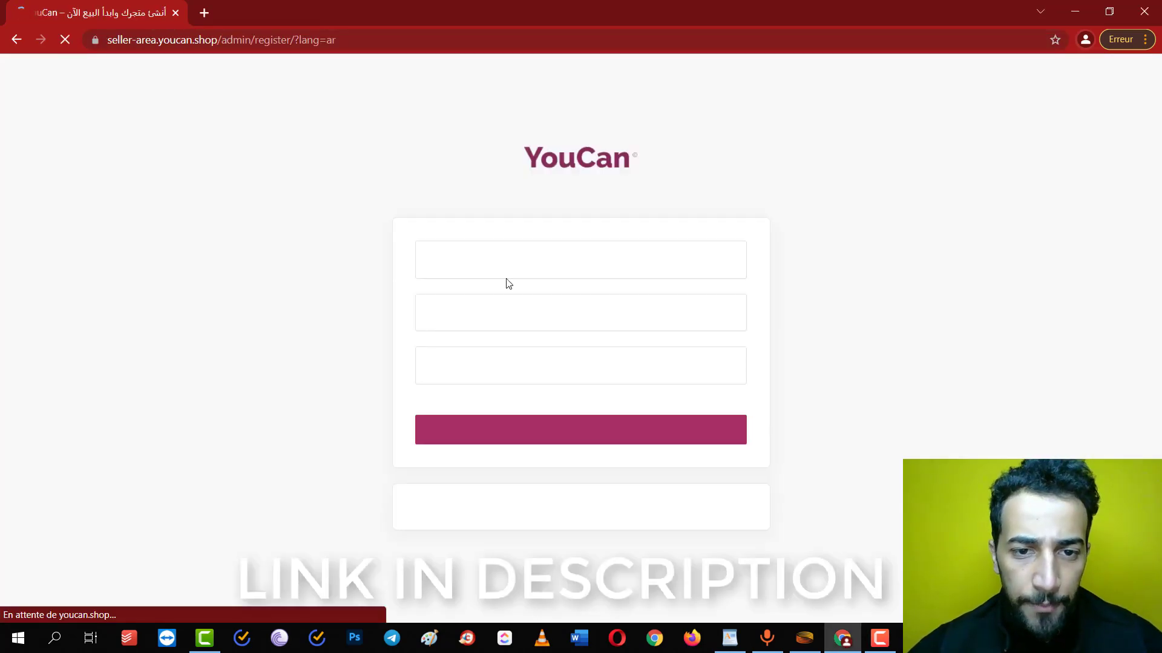
left_click(527, 268)
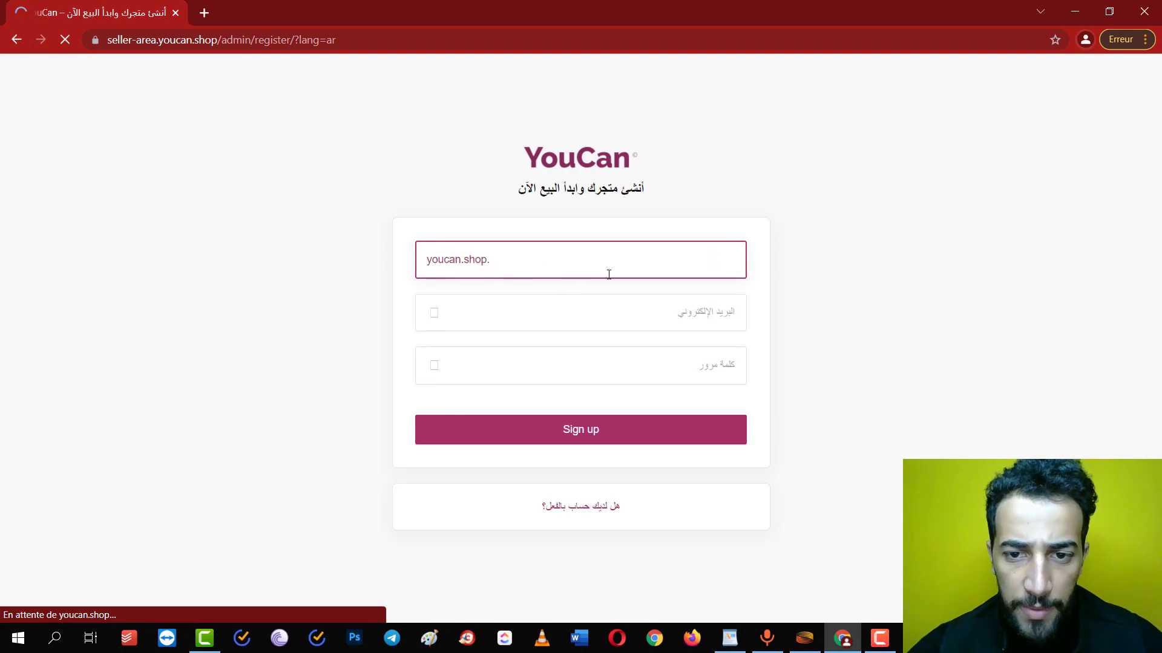
left_click(586, 321)
left_click(545, 364)
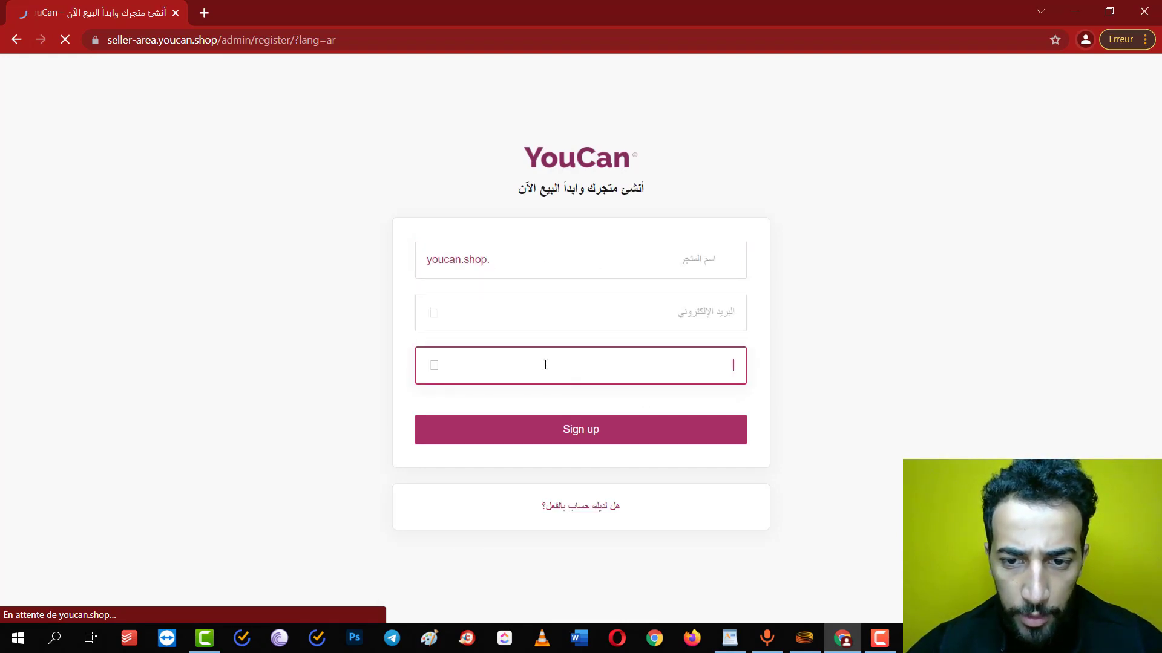
left_click(203, 13)
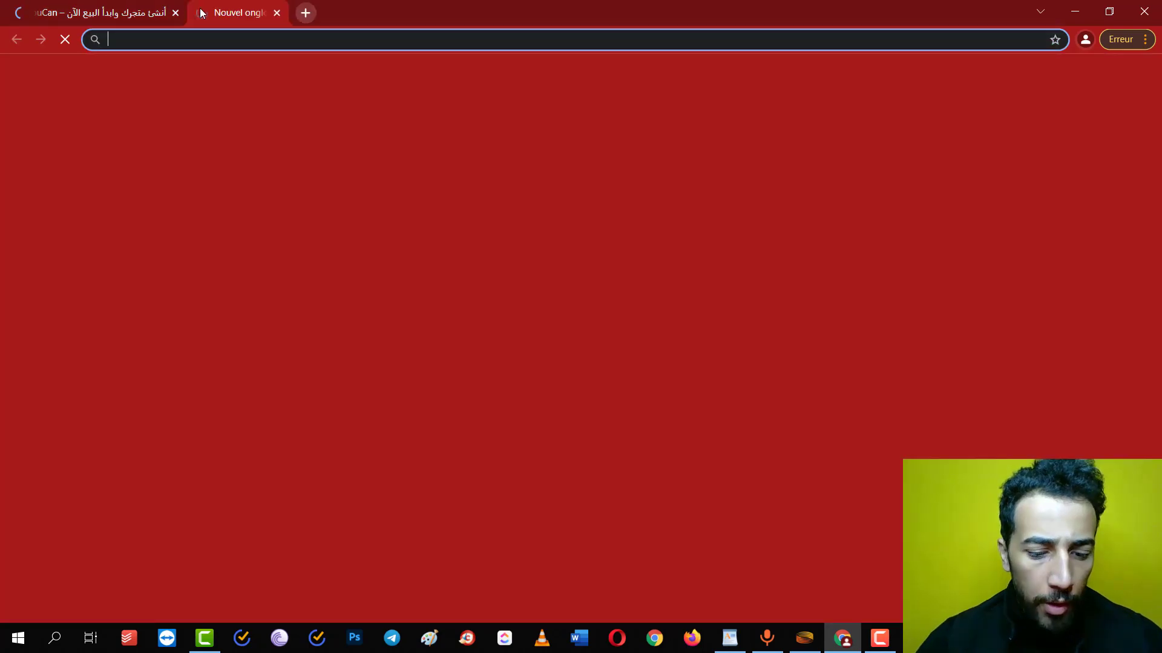
Go to protonmail.com, open sign-up and choose the FREE account type
type("protonmail.com")
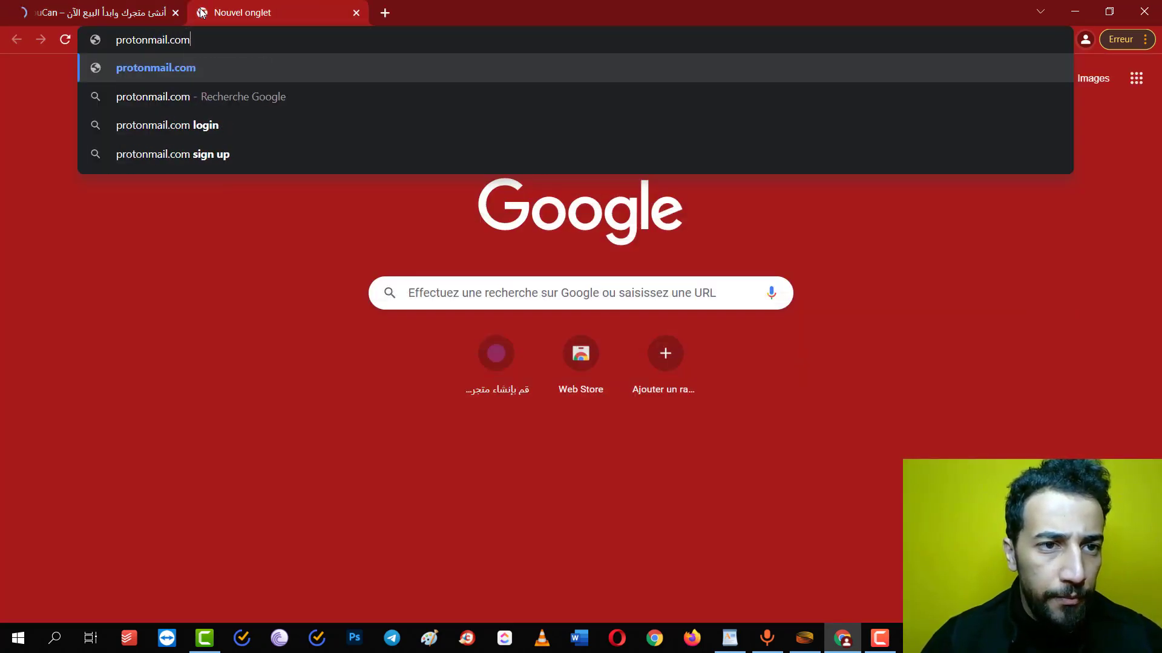
key("Return")
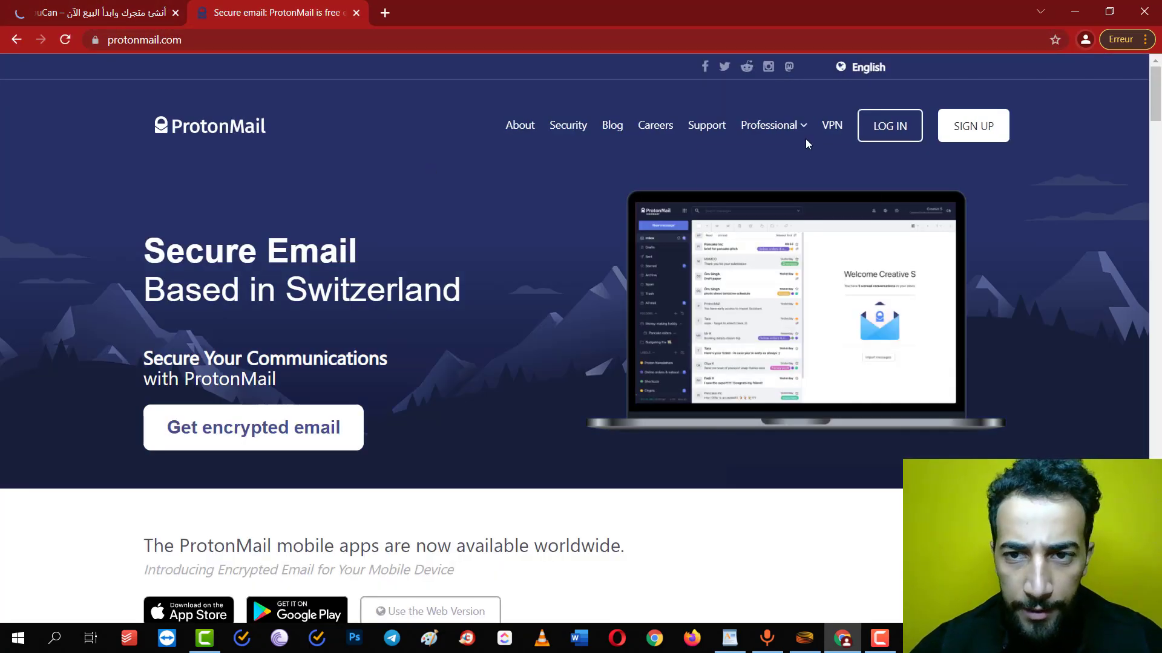
left_click(973, 125)
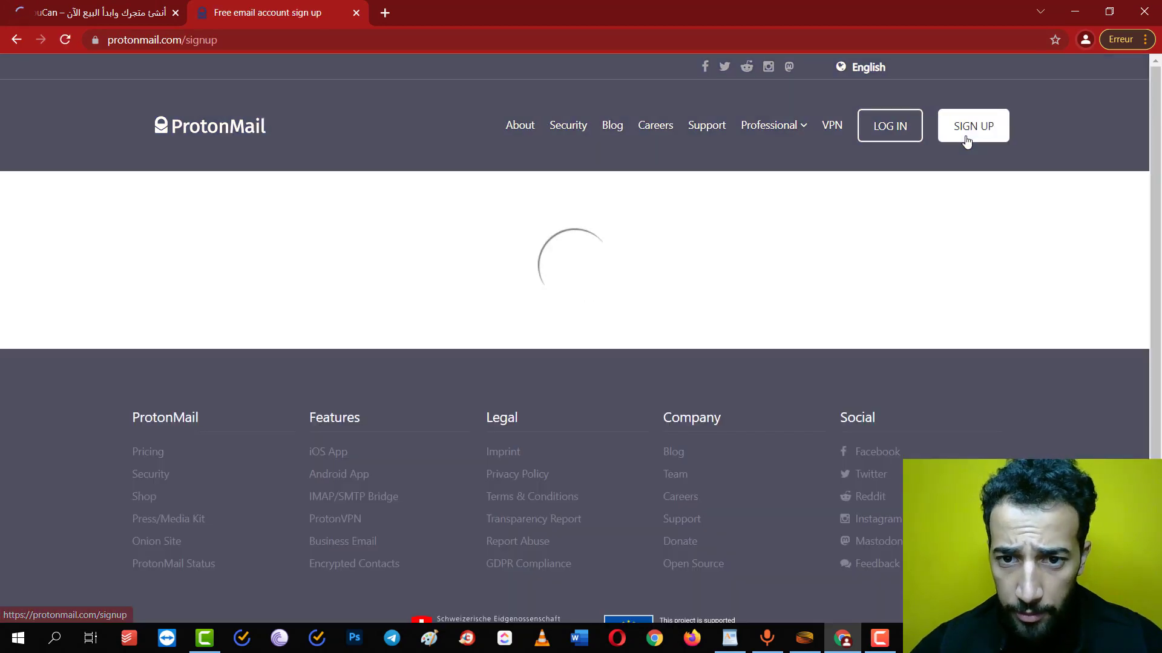
left_click(578, 402)
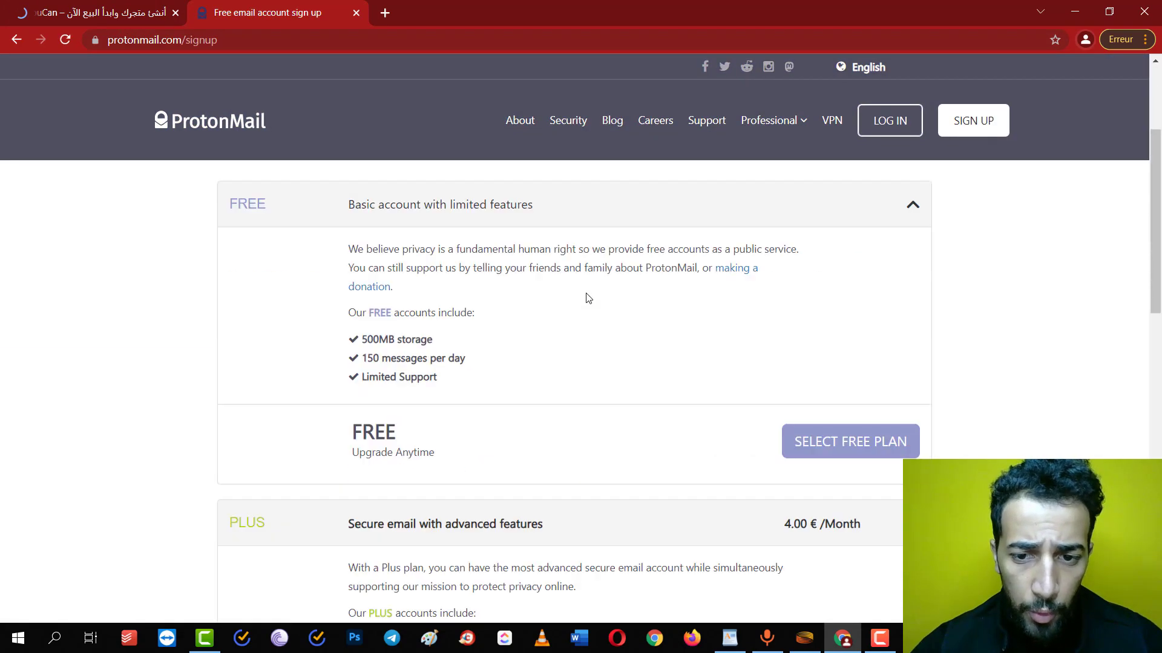
left_click(872, 395)
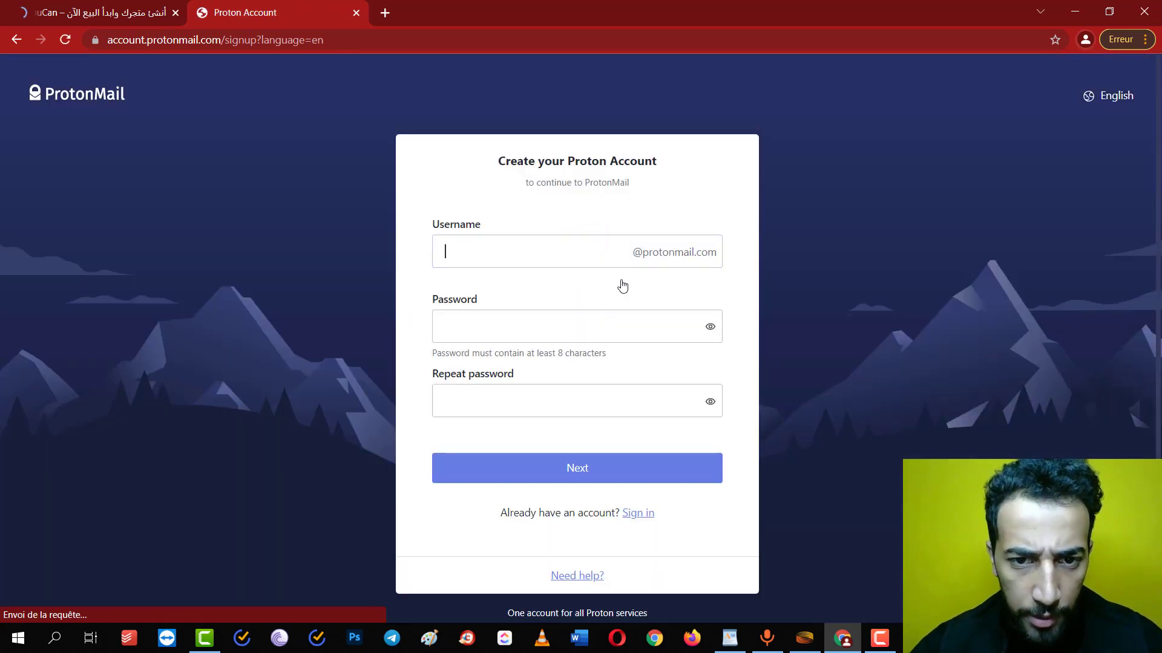
Enter the new account's username and password twice and submit the details
left_click(567, 249)
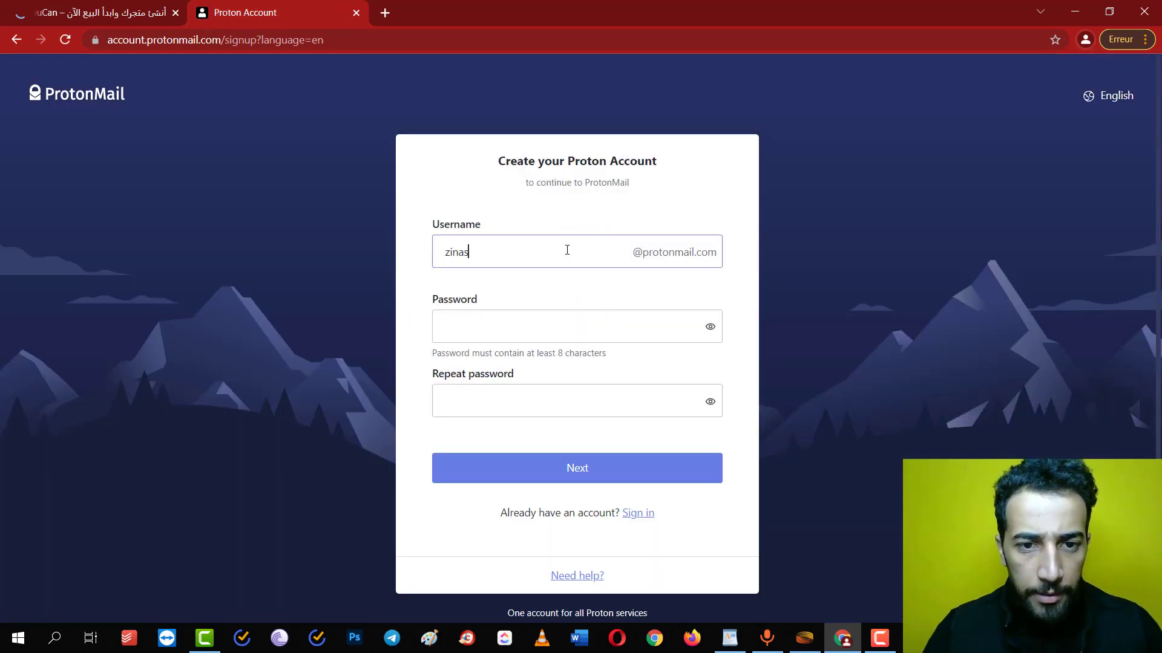
key("Tab")
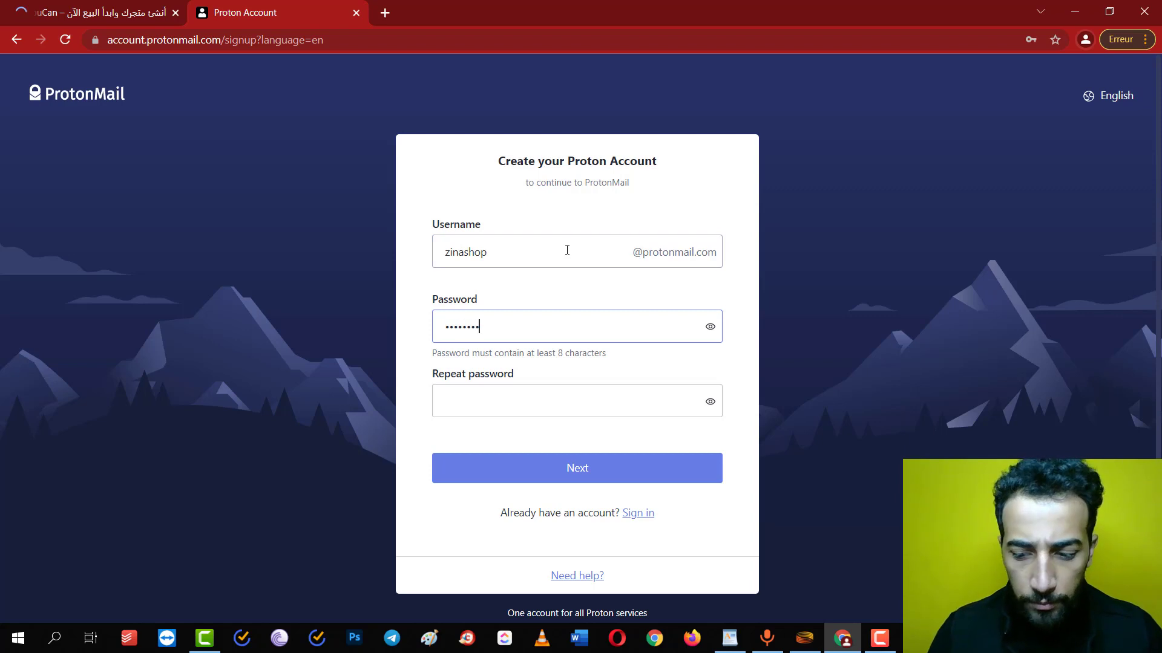
key("Tab")
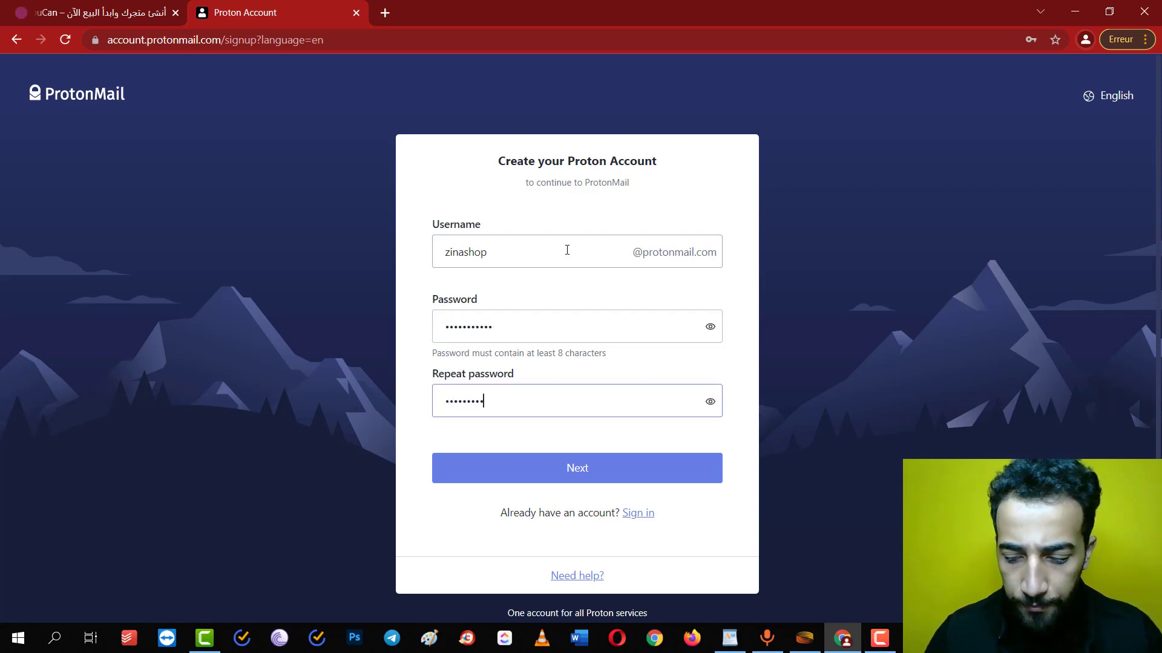
key("Return")
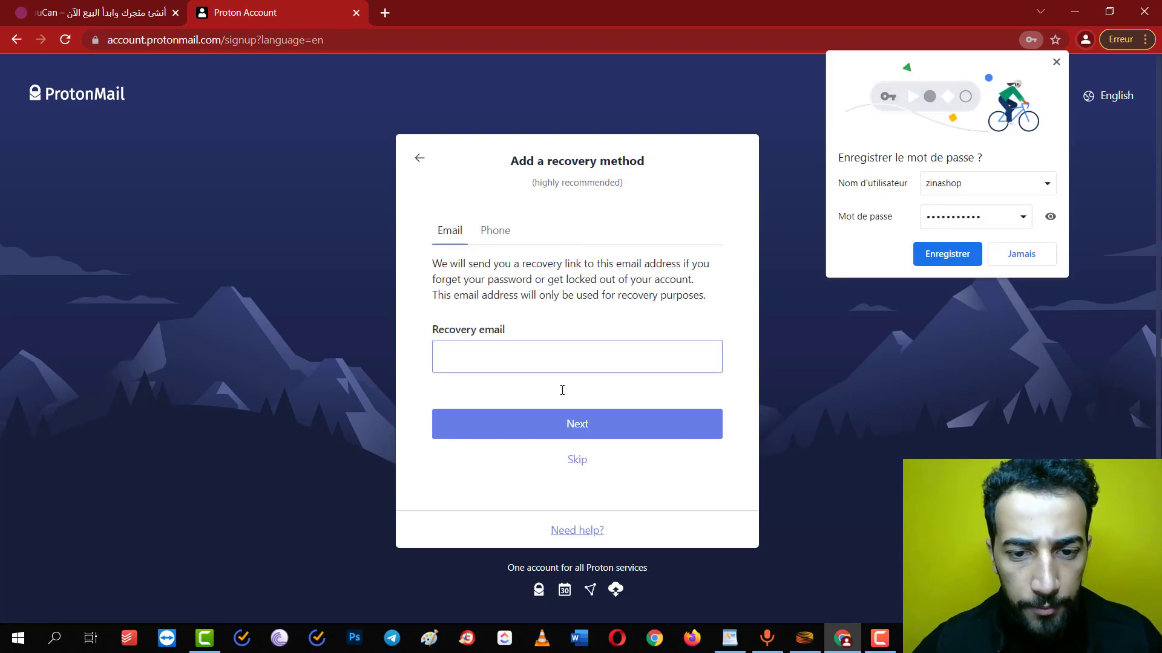
Skip adding a recovery method and pick the Free plan
left_click(494, 230)
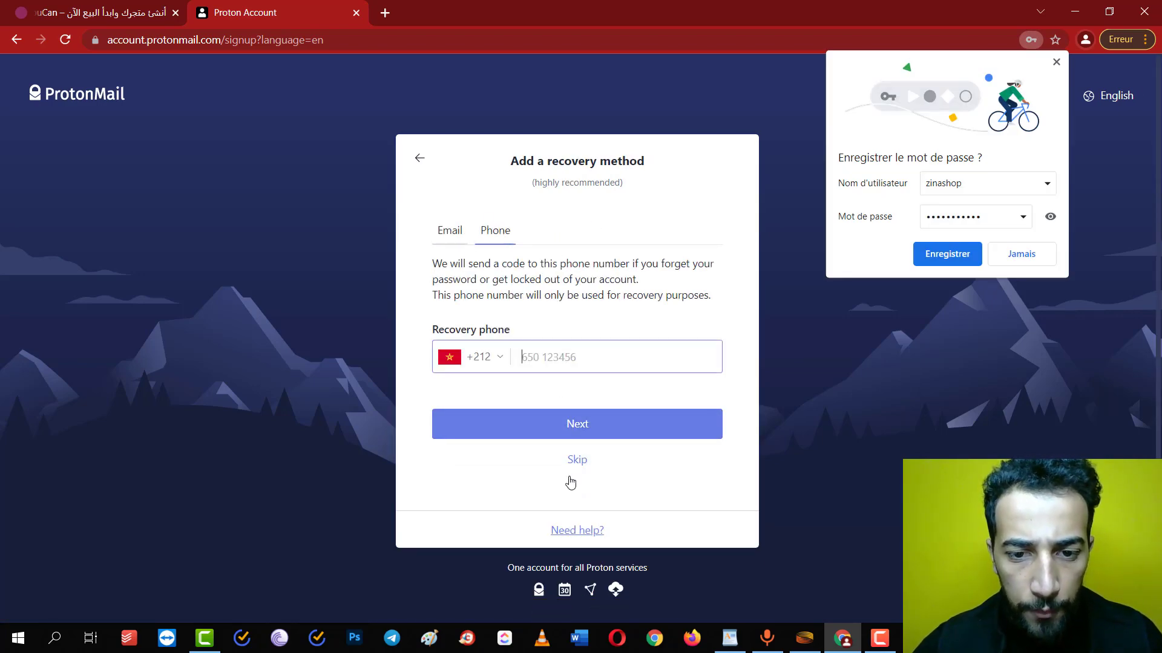
left_click(577, 463)
left_click(581, 379)
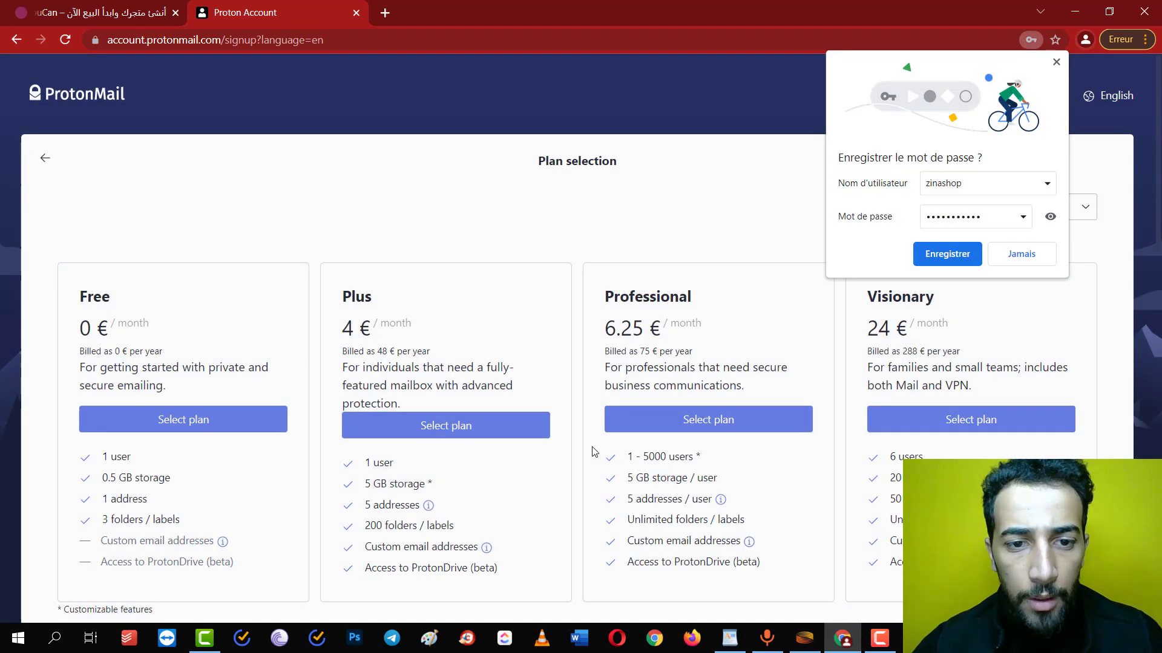
left_click(225, 423)
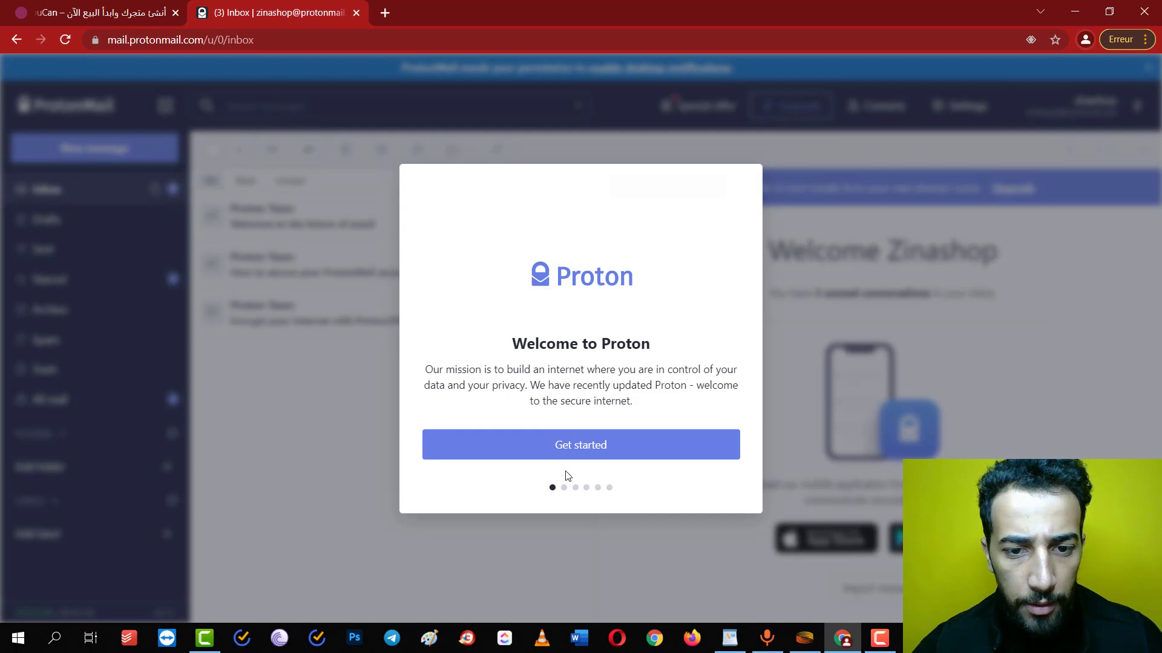
Step through the ProtonMail welcome tour into the inbox, then switch back to YouCan
left_click(569, 451)
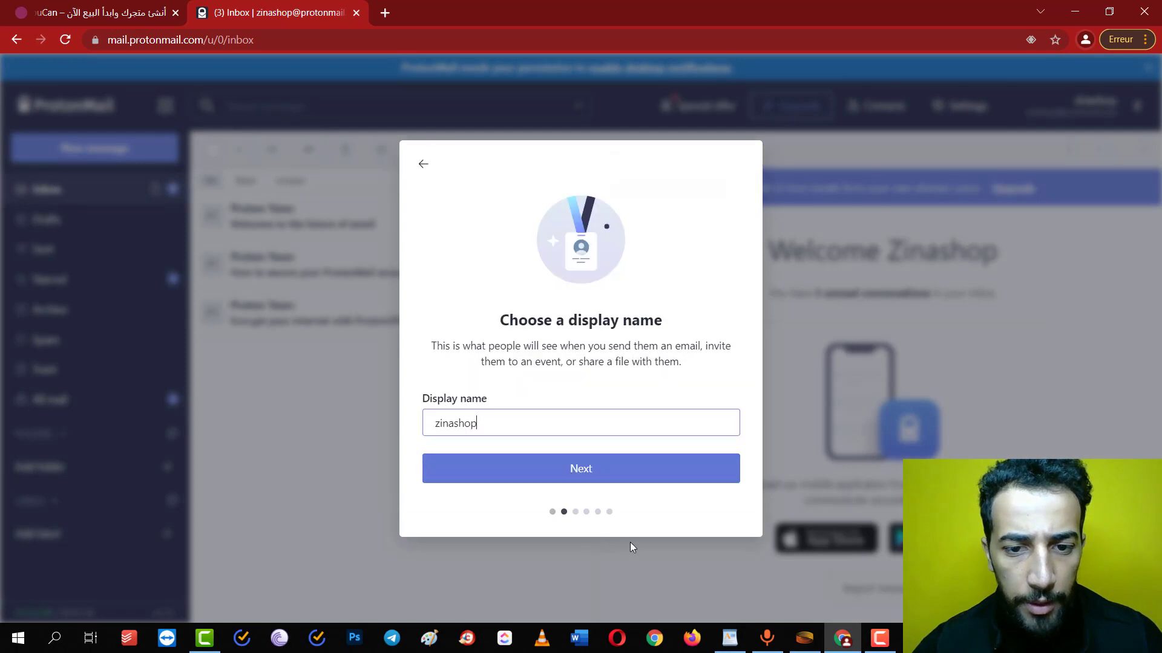
left_click(571, 470)
left_click(568, 459)
left_click(570, 451)
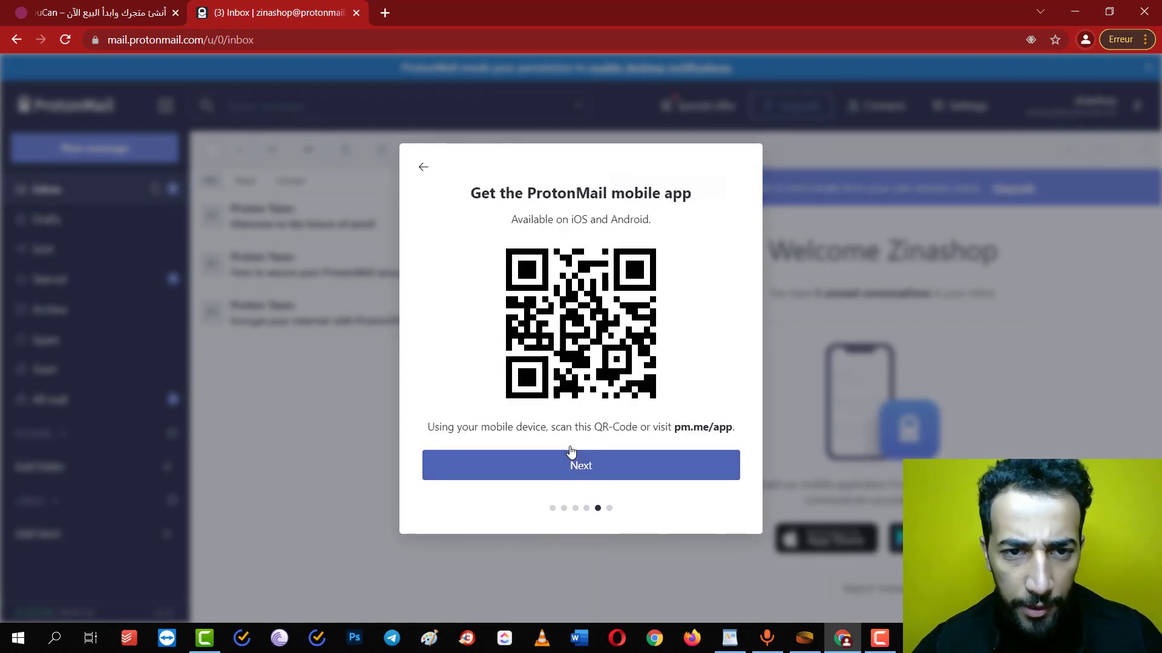
left_click(423, 167)
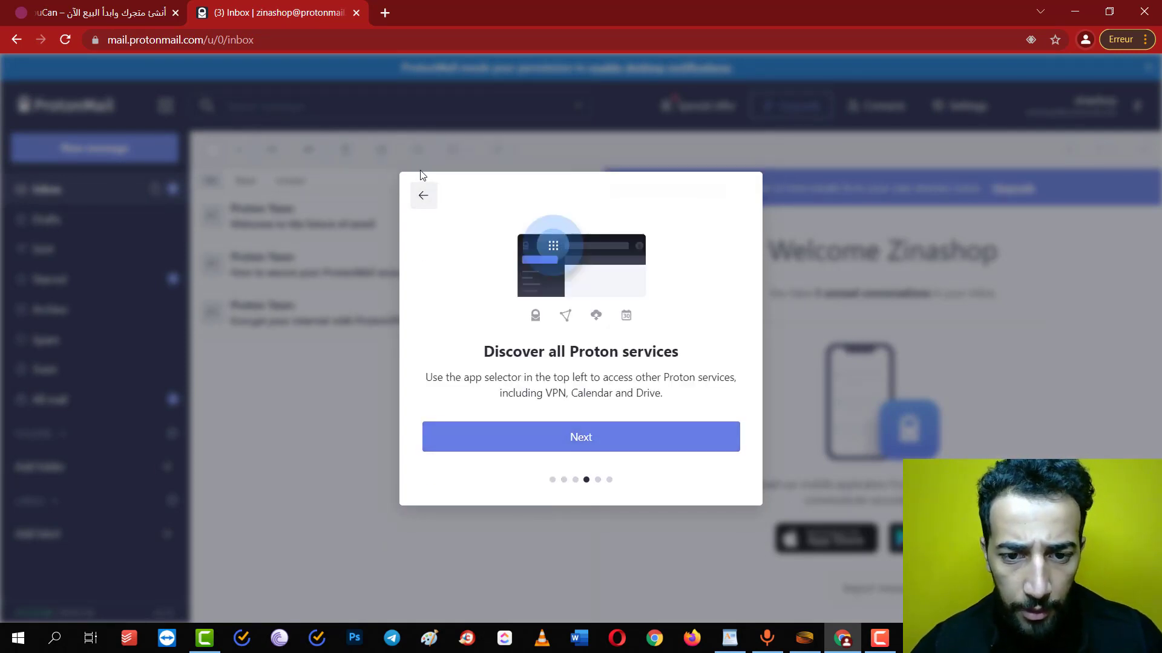
left_click(531, 448)
left_click(531, 461)
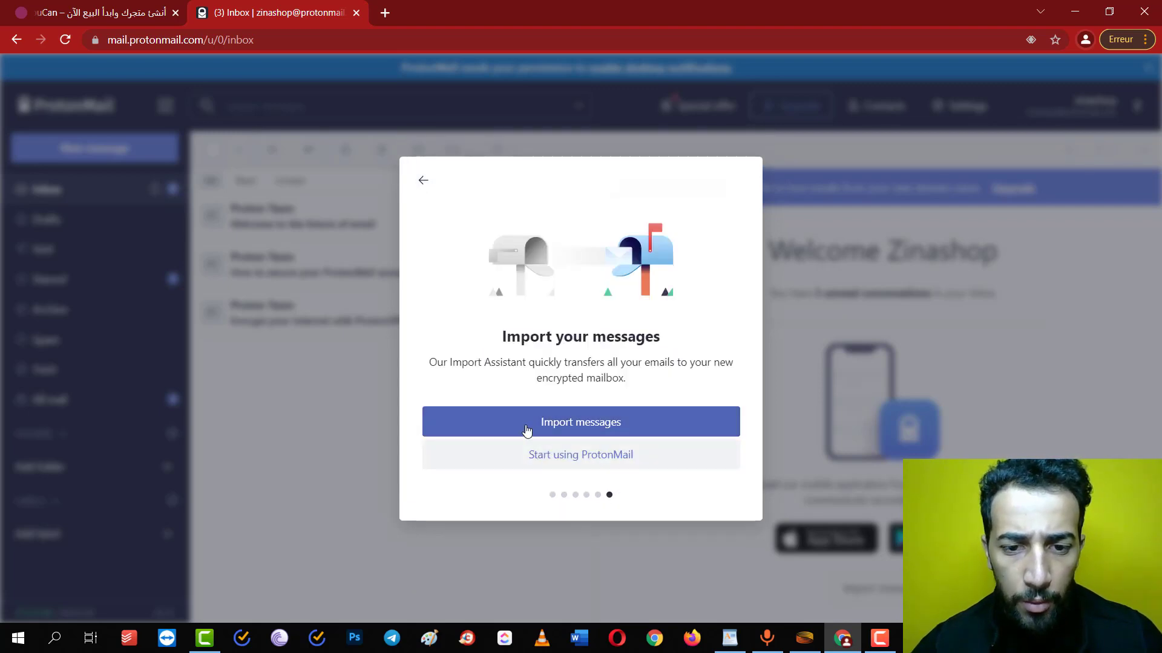
left_click(524, 456)
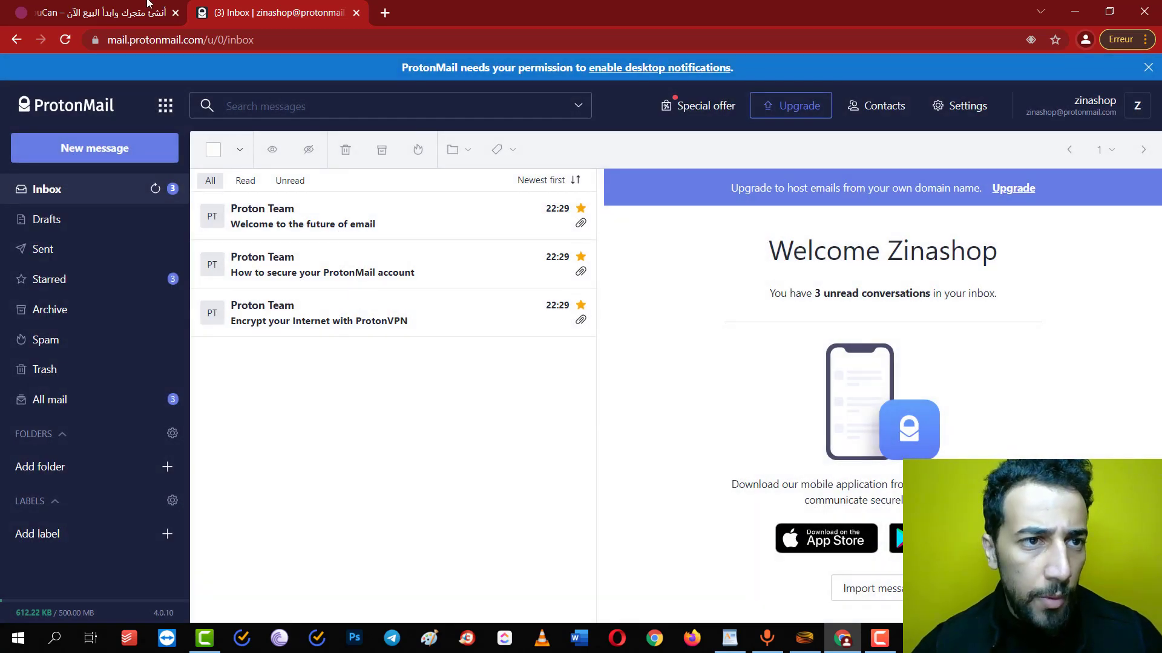
left_click(149, 11)
Name the store 'zinashop1' and enter the new ProtonMail address as its e-mail
left_click(617, 231)
type("zinashop")
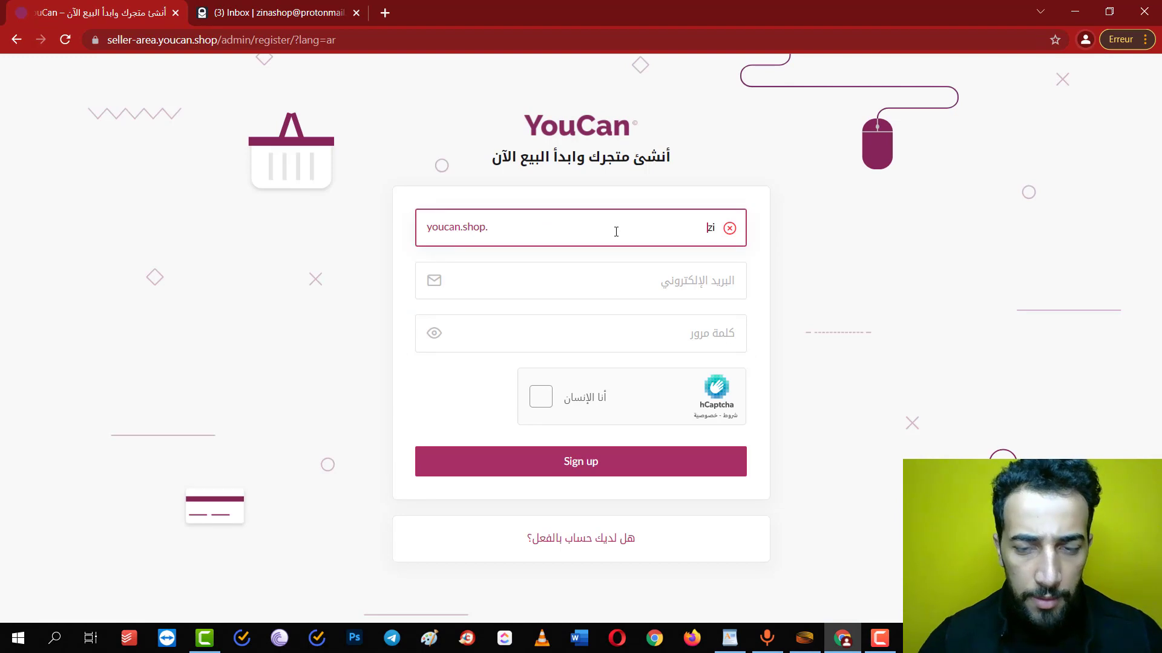
key("Tab")
left_click(616, 231)
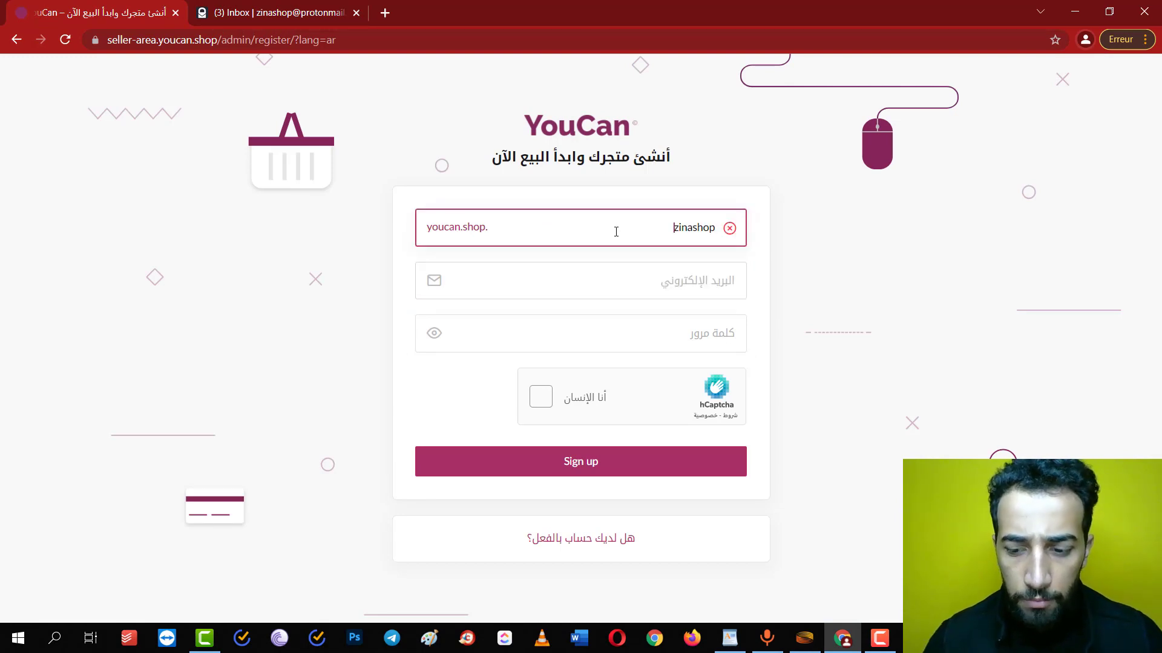
type("1")
left_click(613, 279)
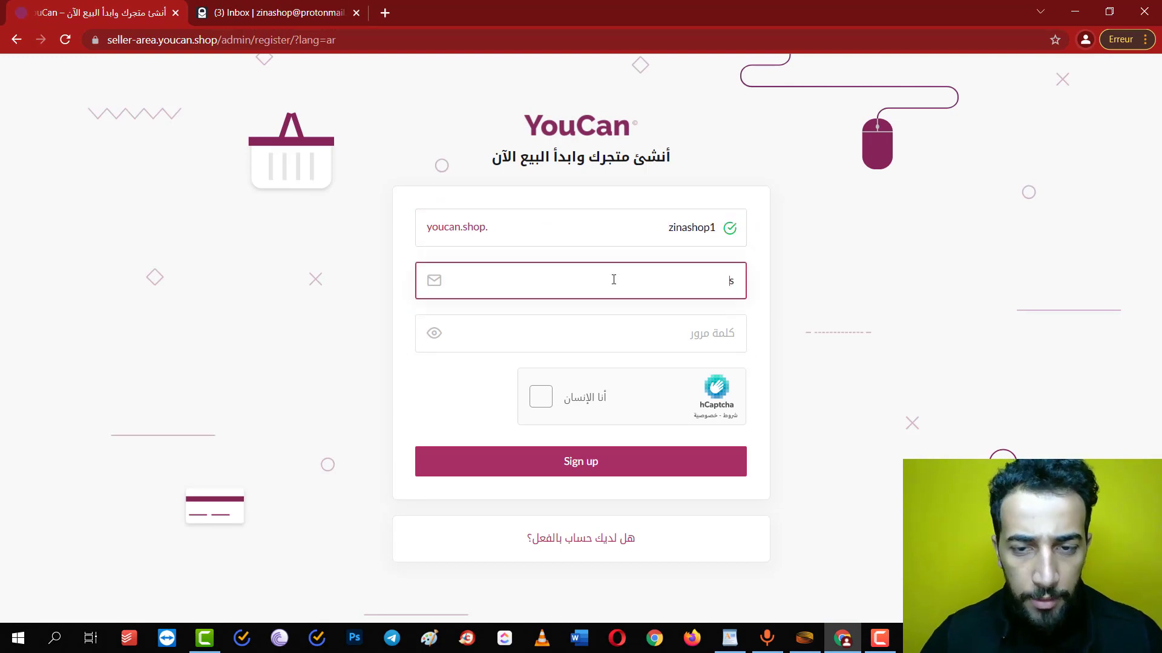
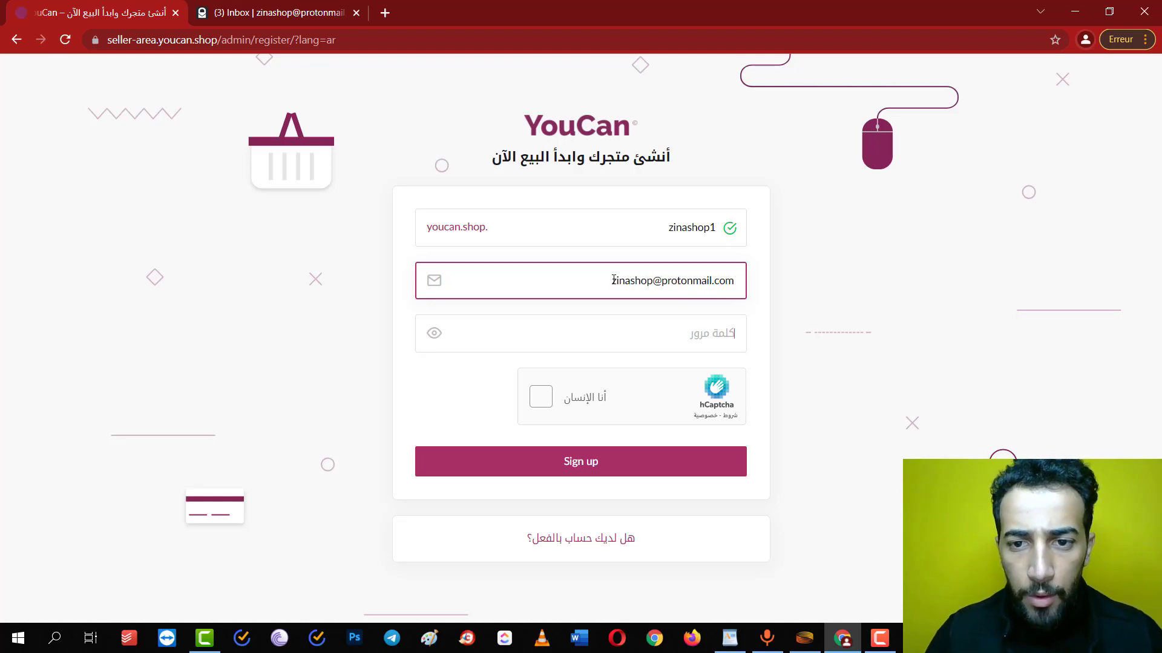
Retype the account password, pass the hCaptcha check and submit the sign-up form
key("Tab")
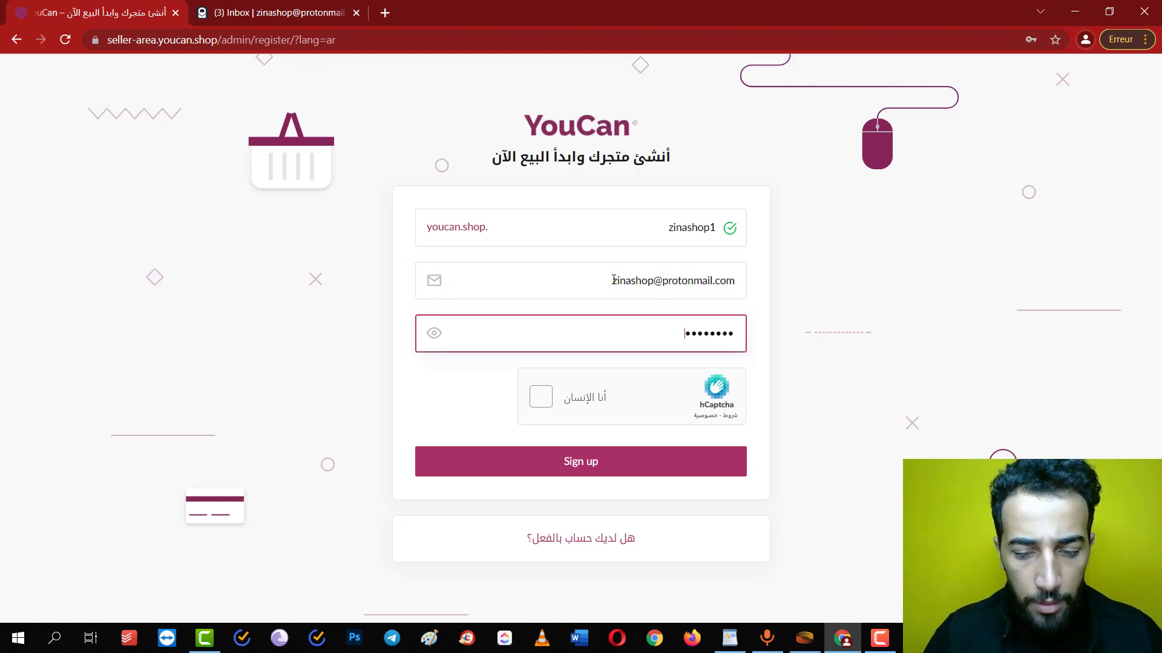
key("ctrl+a")
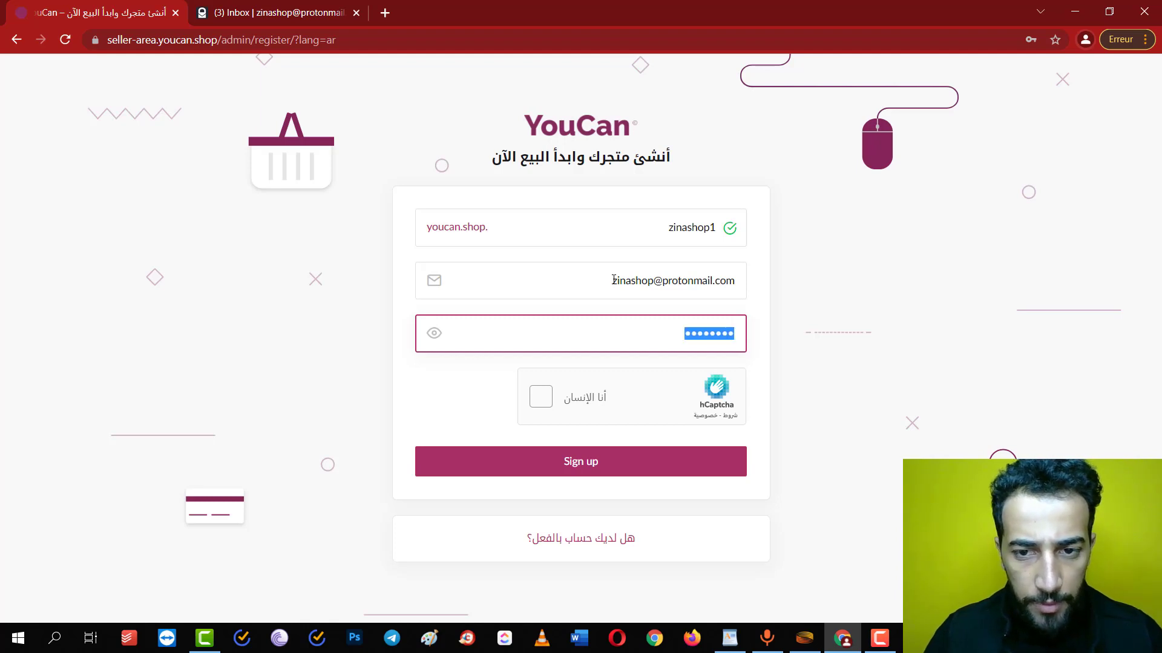
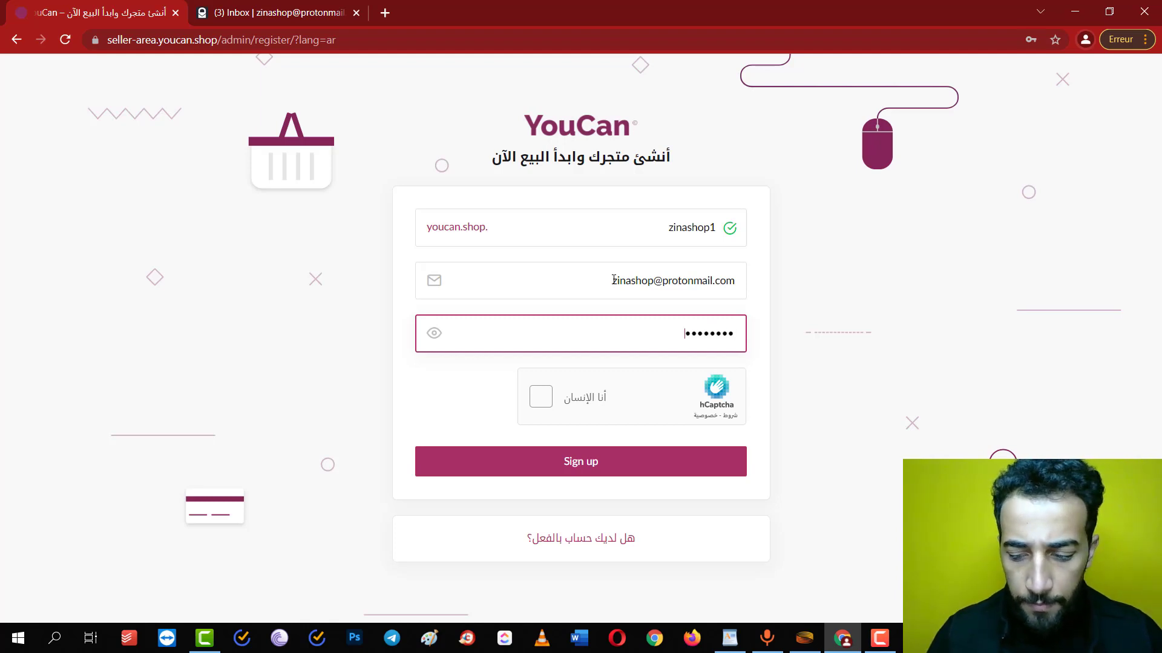
key("ctrl+a")
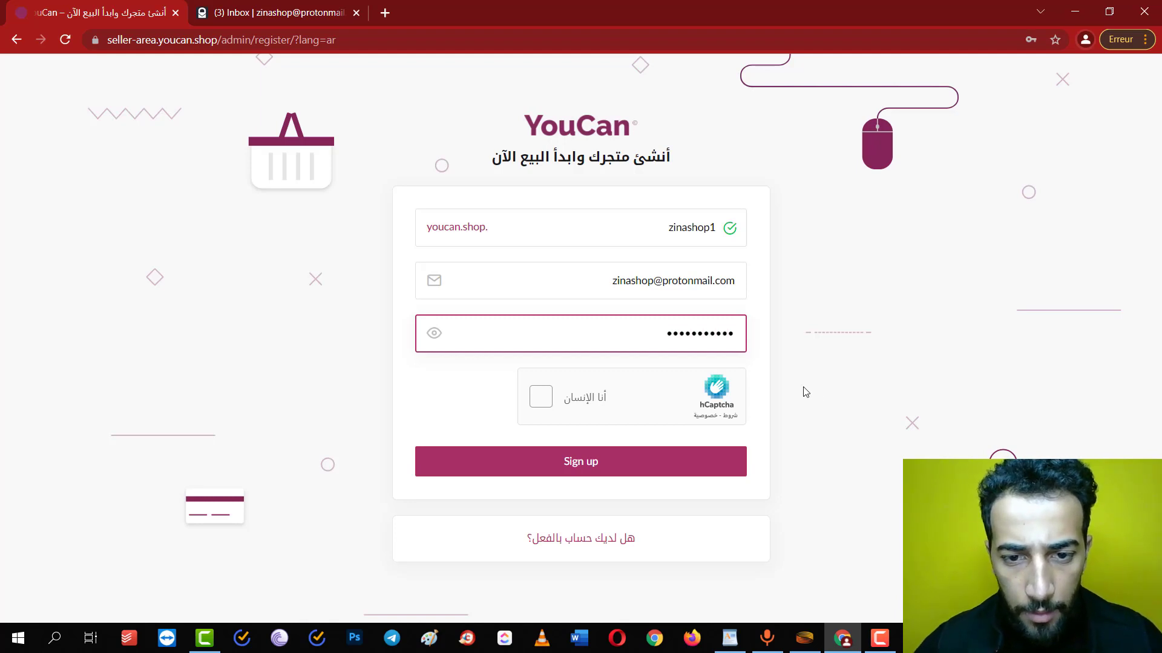
left_click(548, 401)
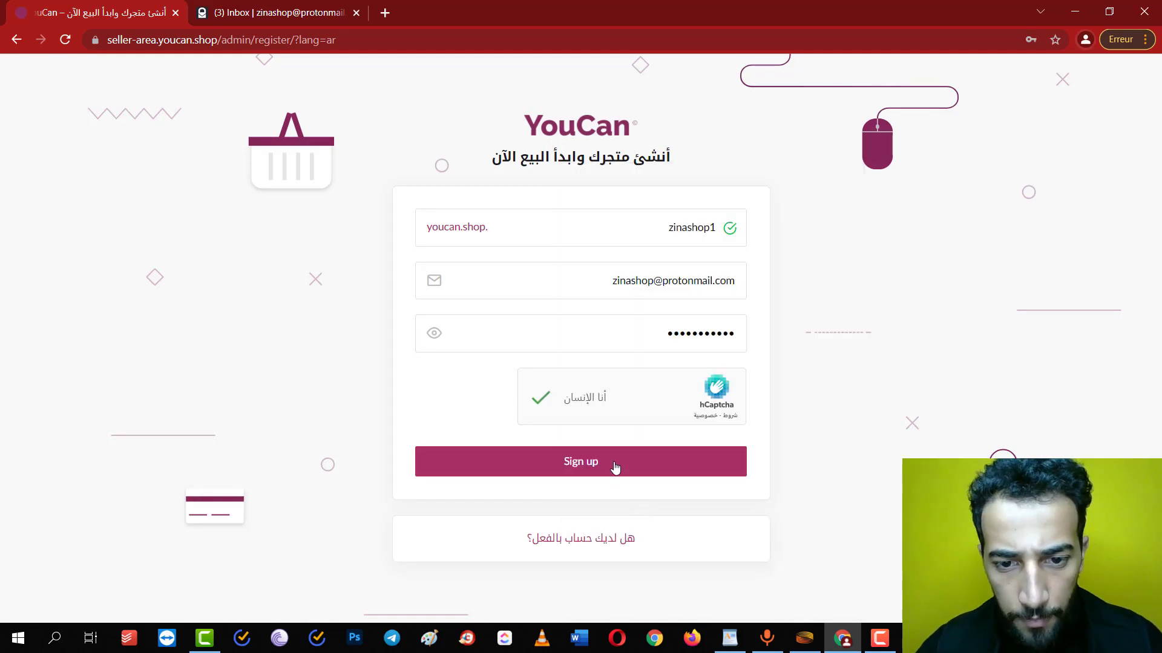
left_click(615, 470)
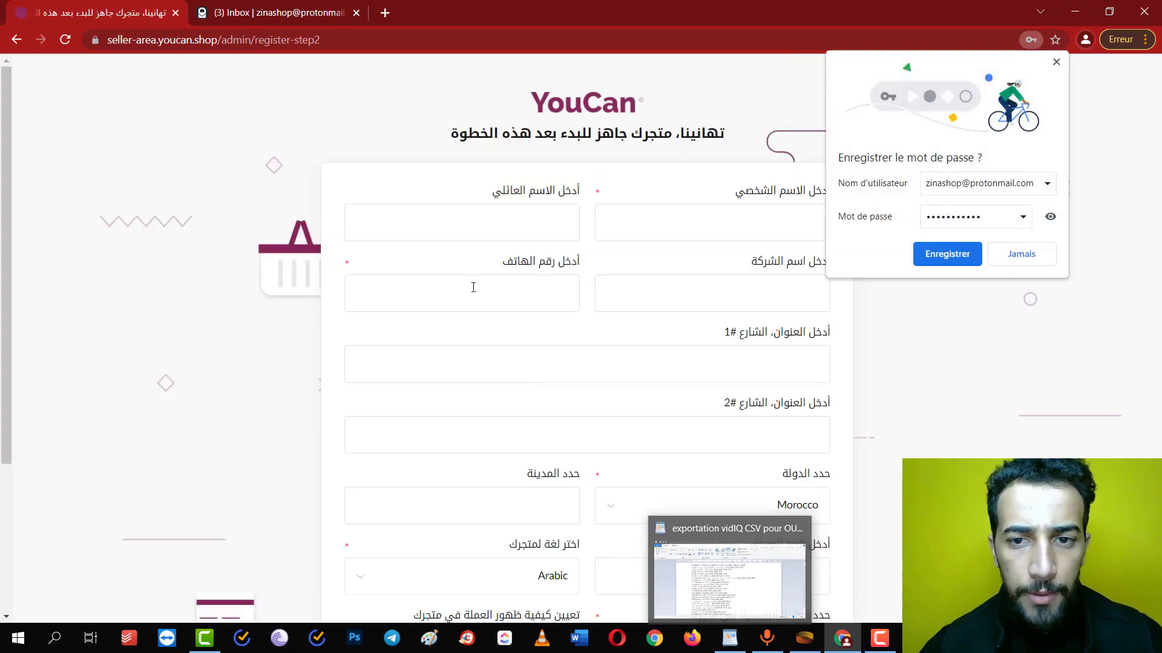
Enter the owner's first name, last name and phone number
left_click(708, 238)
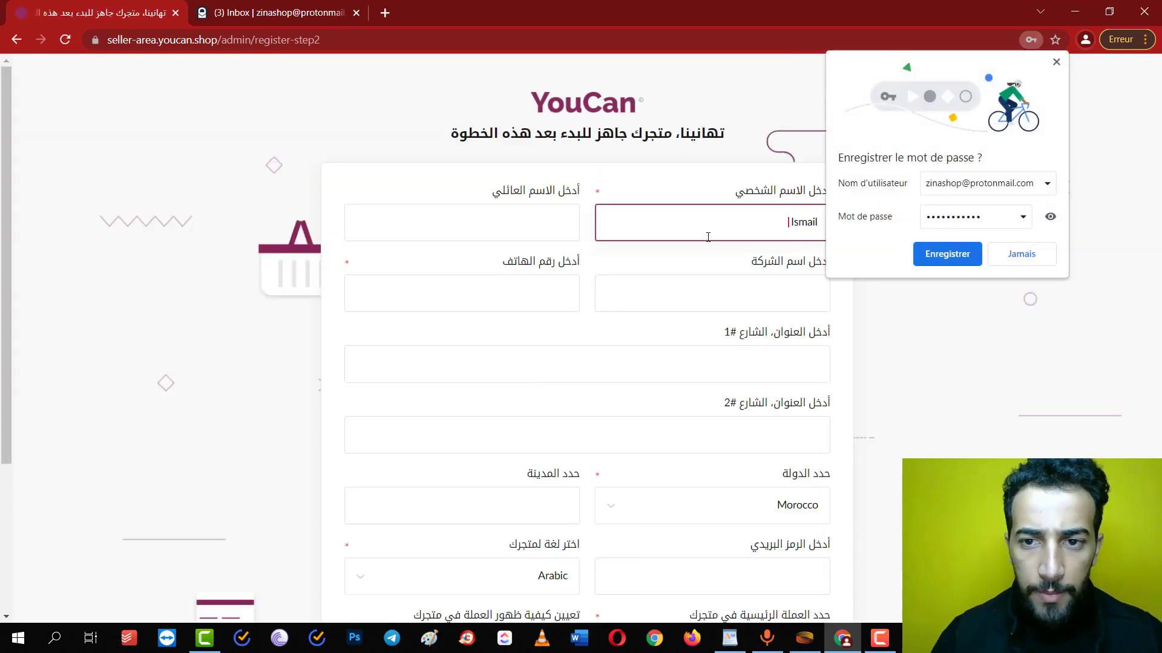
key("Tab")
key("Tab")
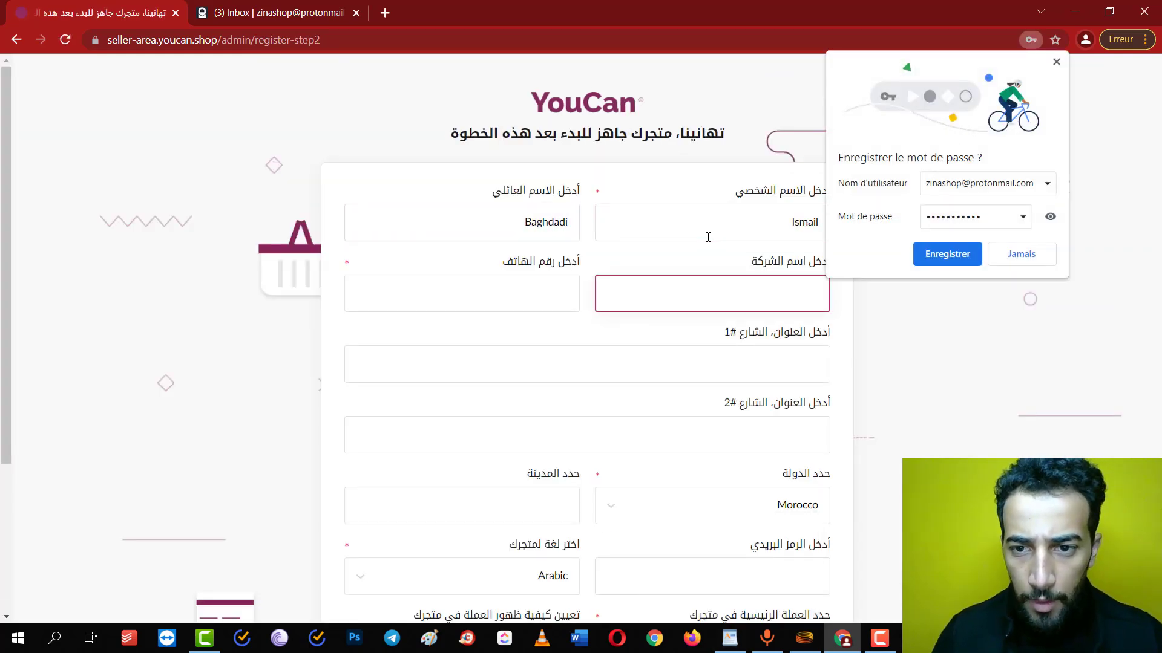
left_click(964, 255)
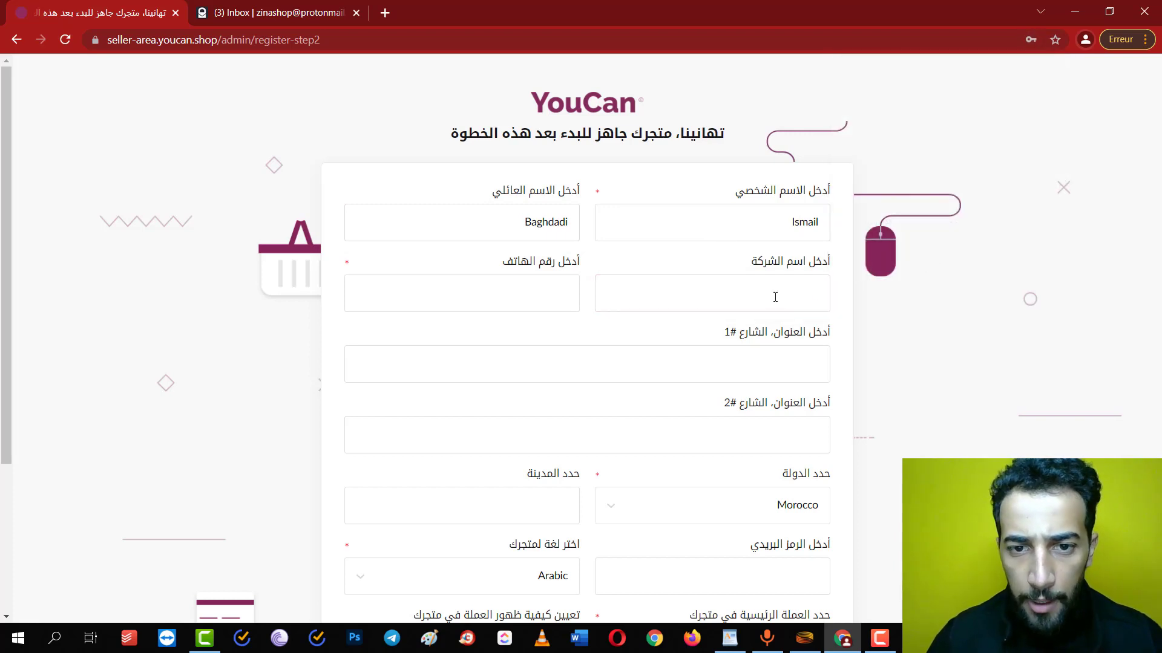
left_click(546, 307)
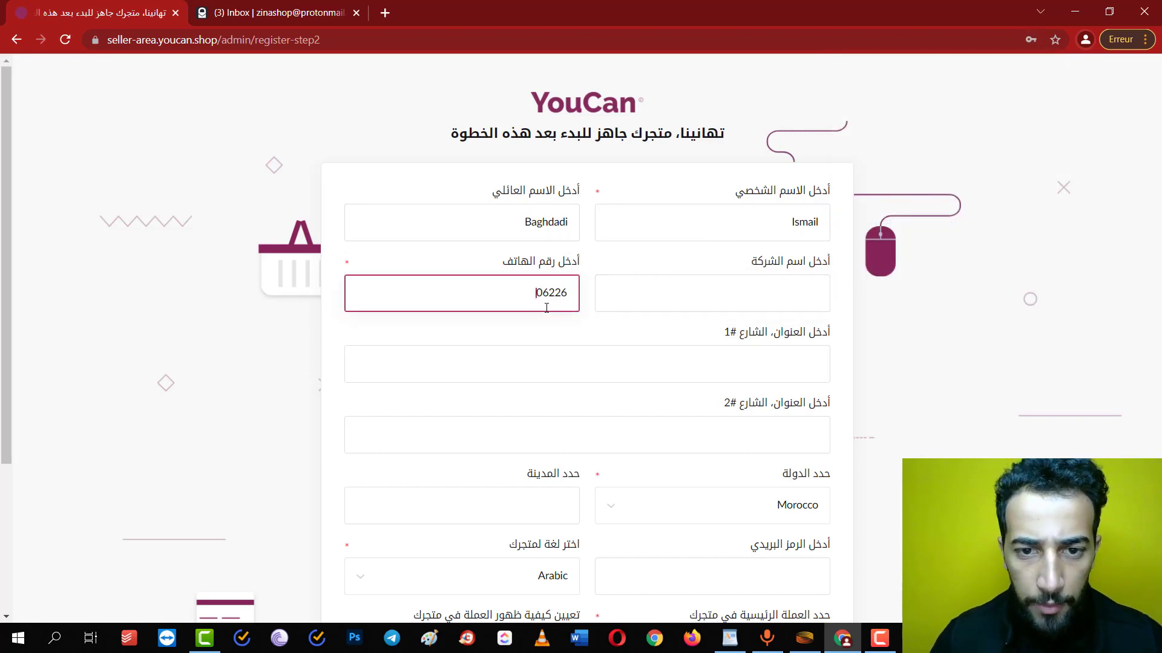
Fill in the owner's two address lines and city
key("Tab")
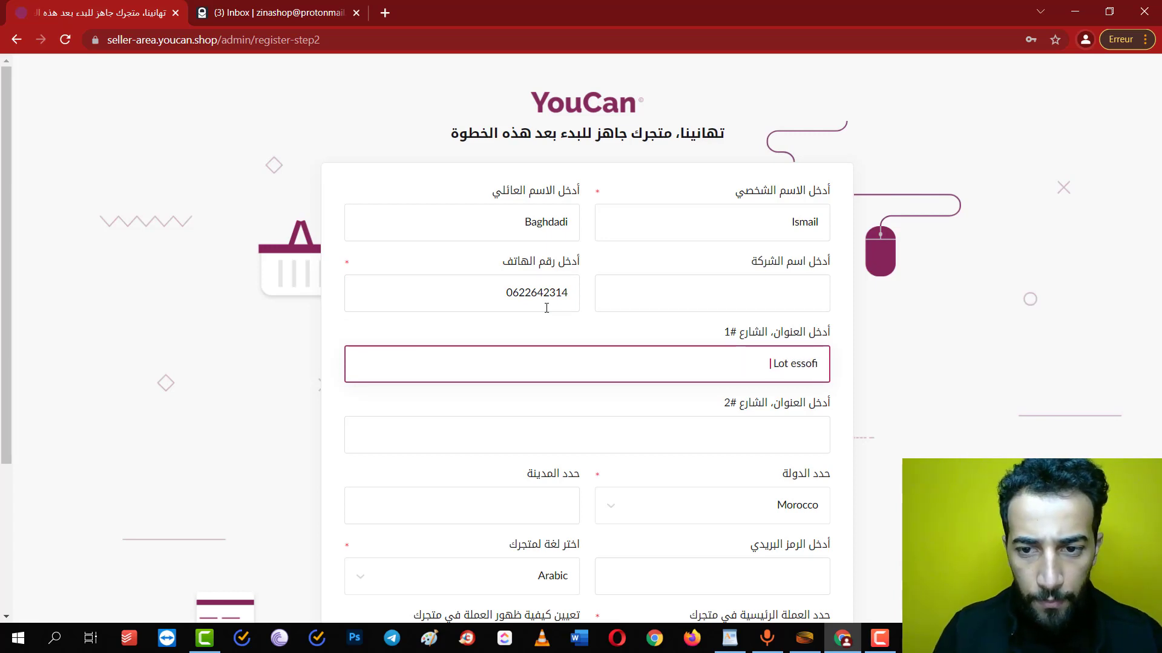
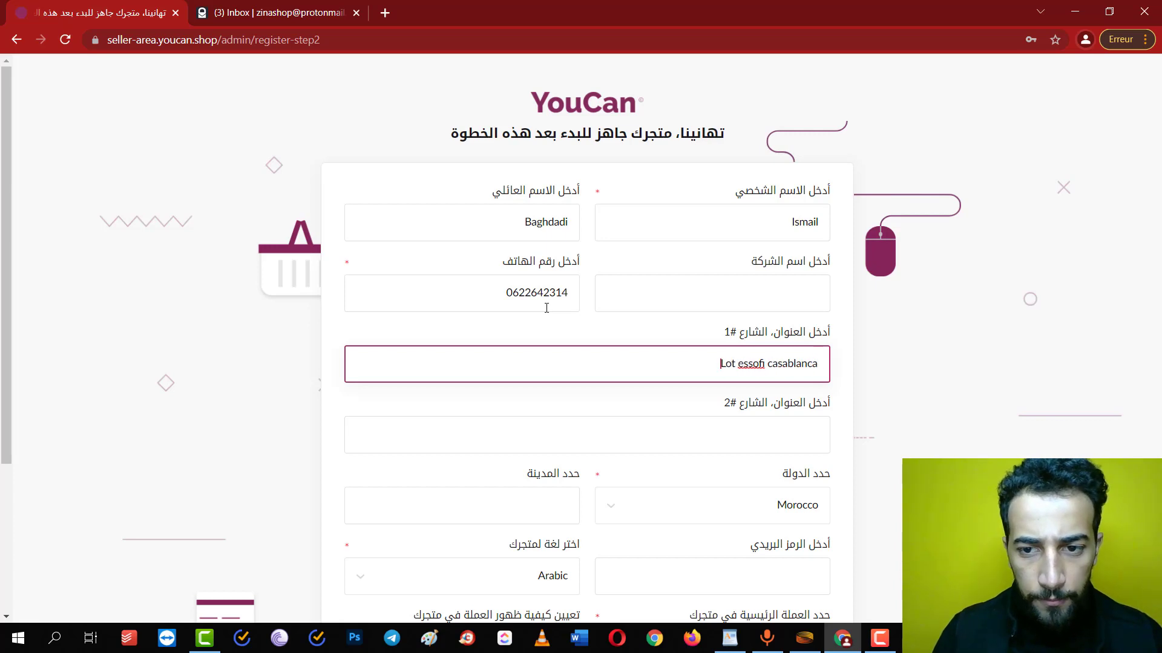
key("Tab")
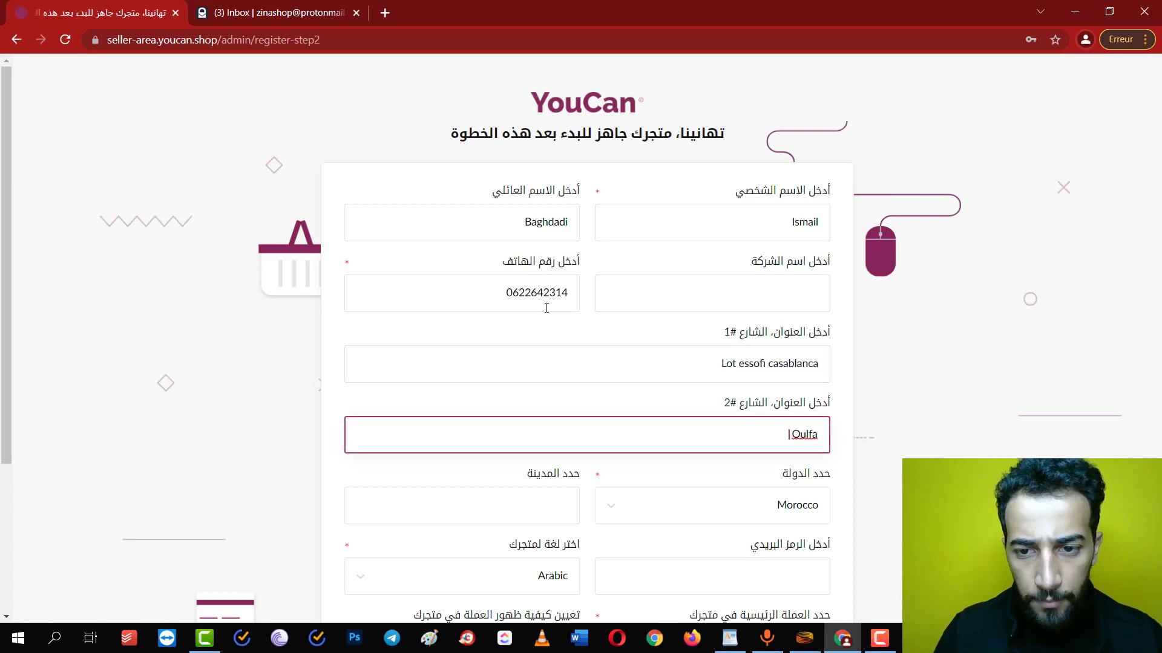
type("Oulfa maroc")
key("Tab")
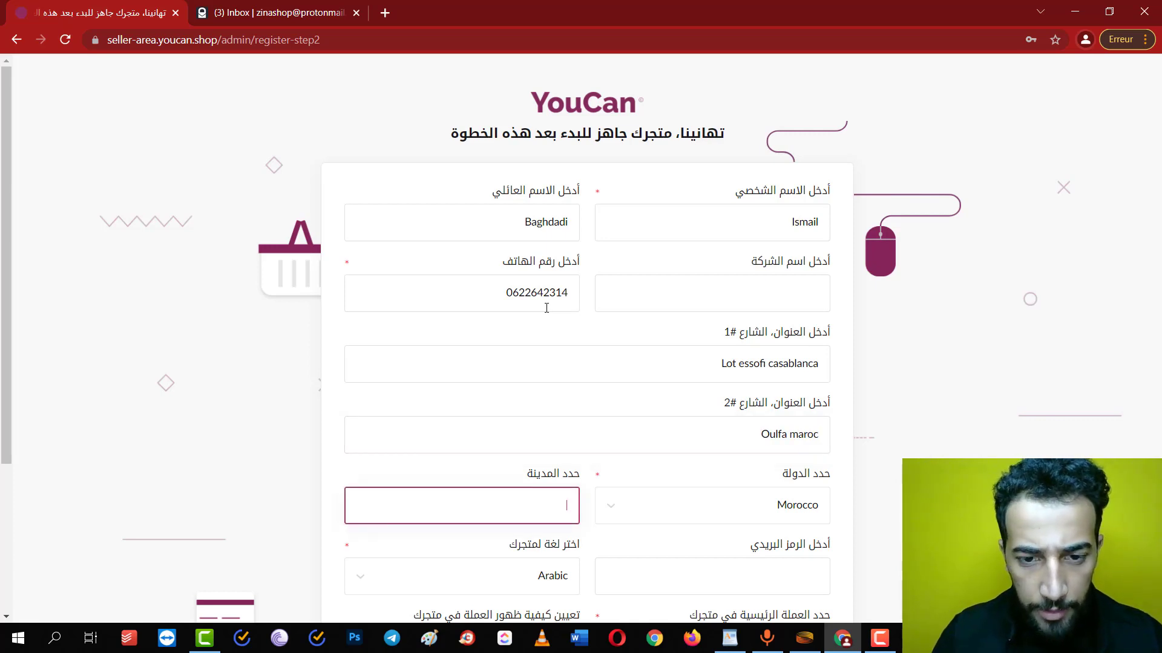
type("Casablanca")
key("Tab")
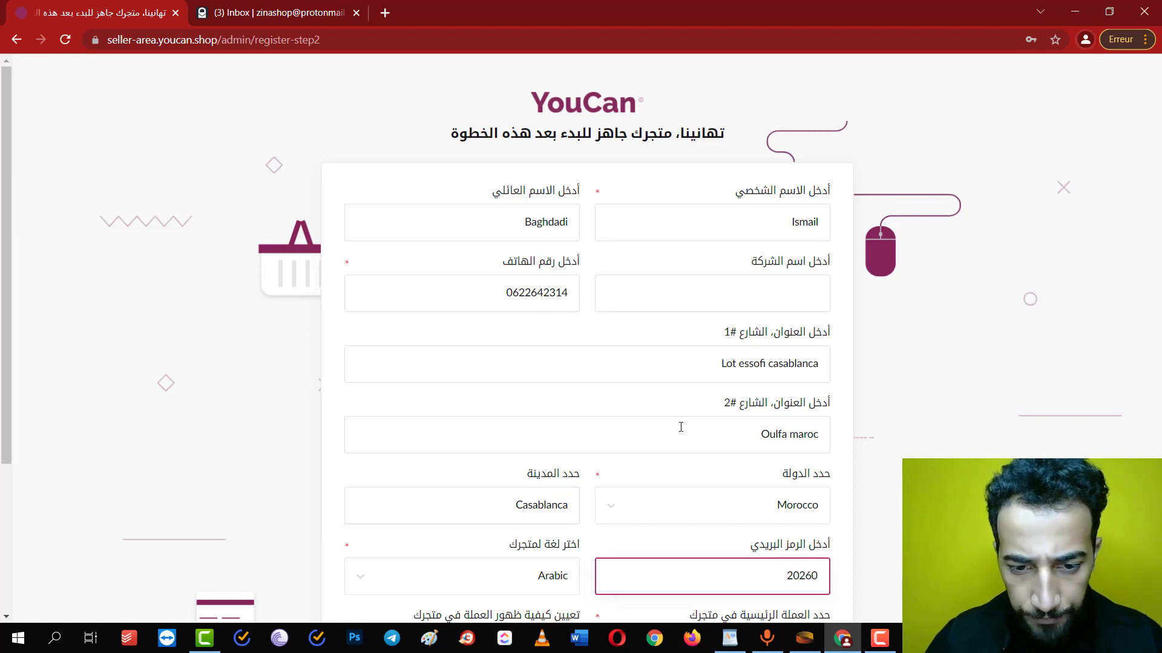
Set the store currency to Moroccan Dirham and create the store
scroll(733, 490, "down", 3)
left_click(727, 463)
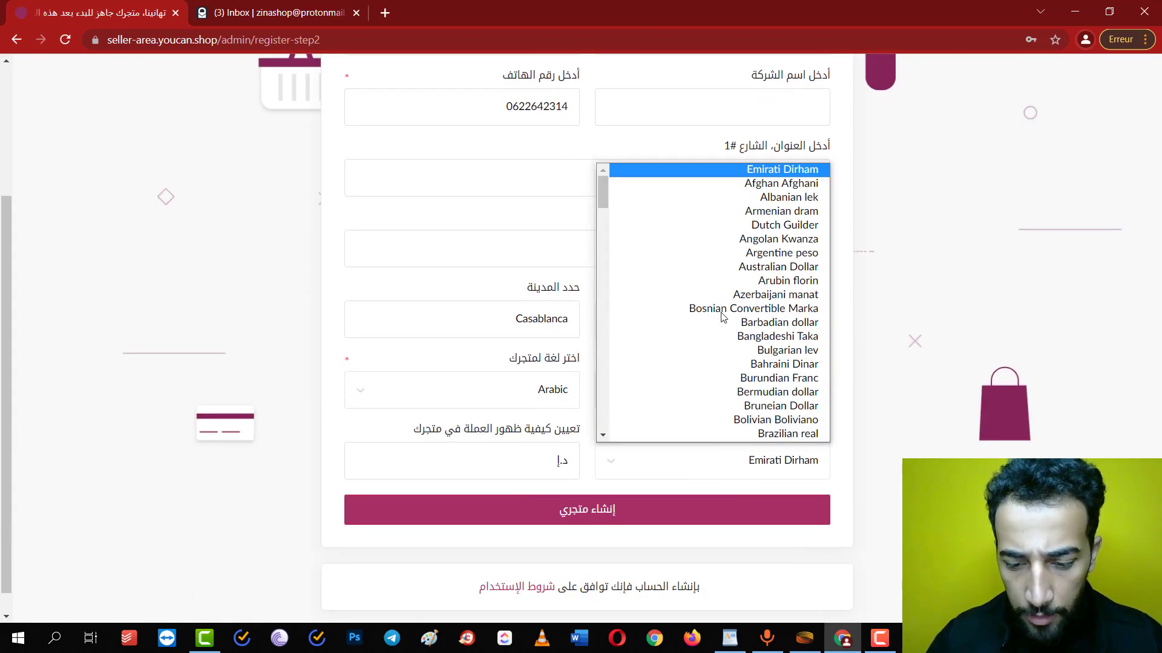
key("m")
key("Return")
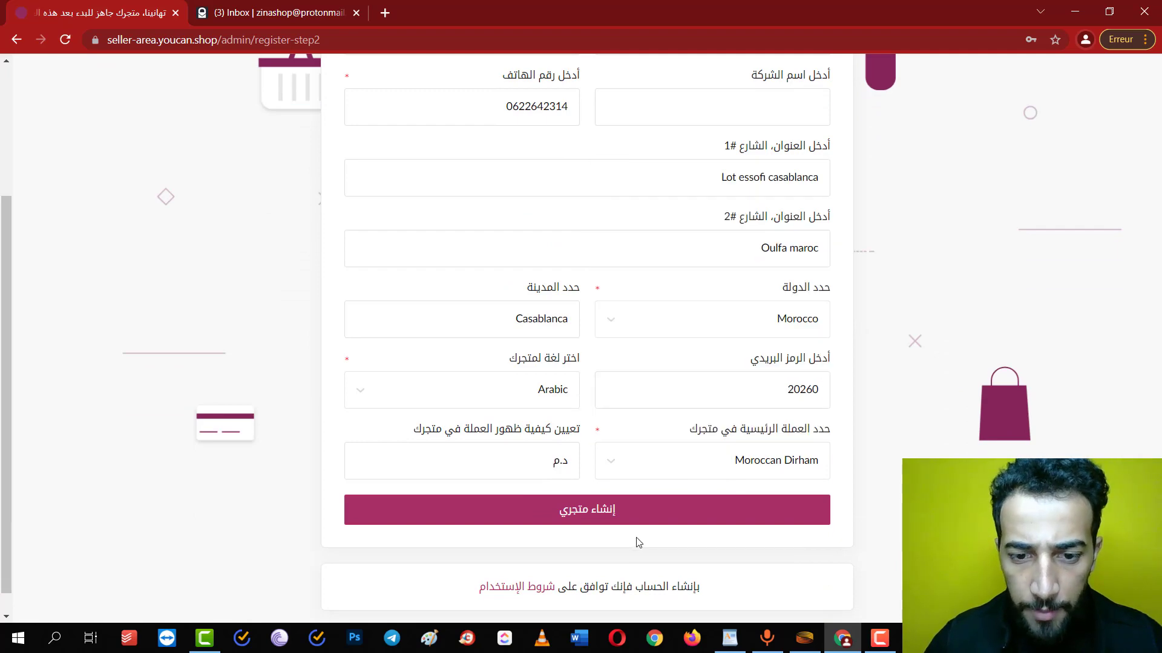
left_click(610, 518)
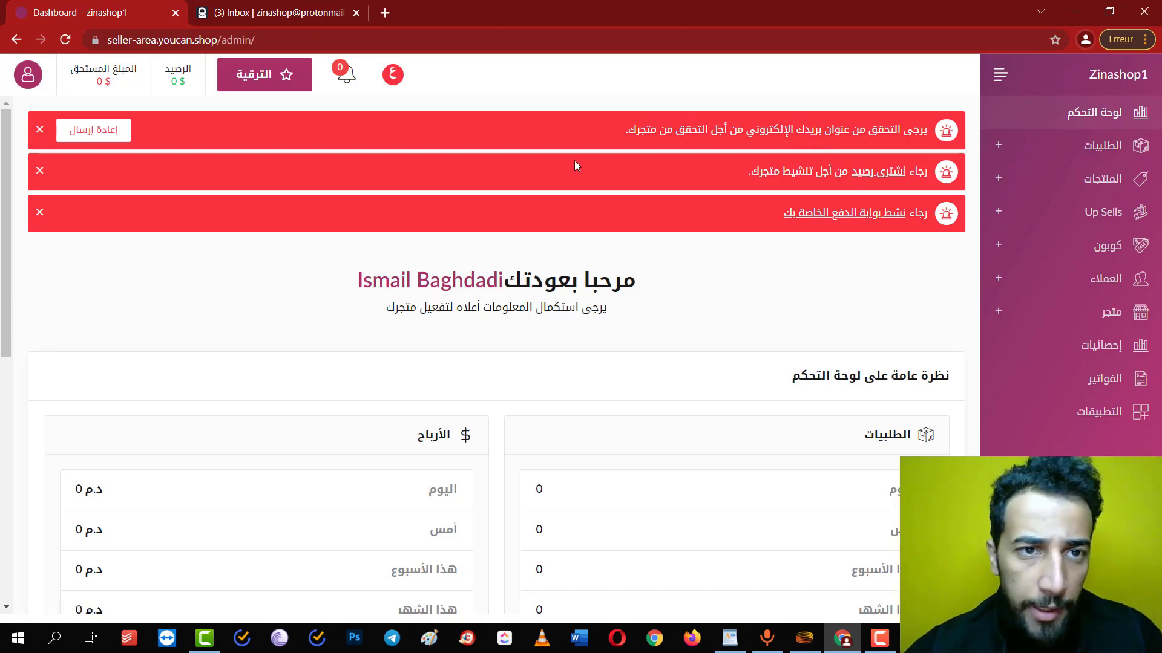
Open YouCan's verification e-mail in the ProtonMail inbox and confirm its verification link
left_click(282, 12)
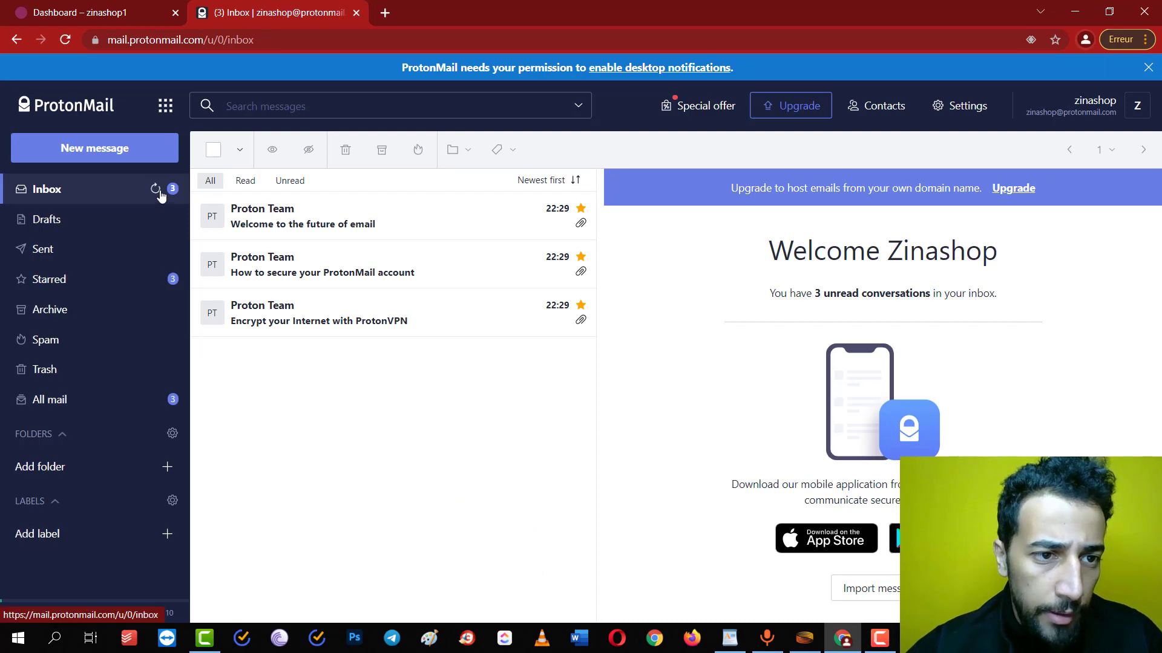
left_click(155, 190)
left_click(267, 221)
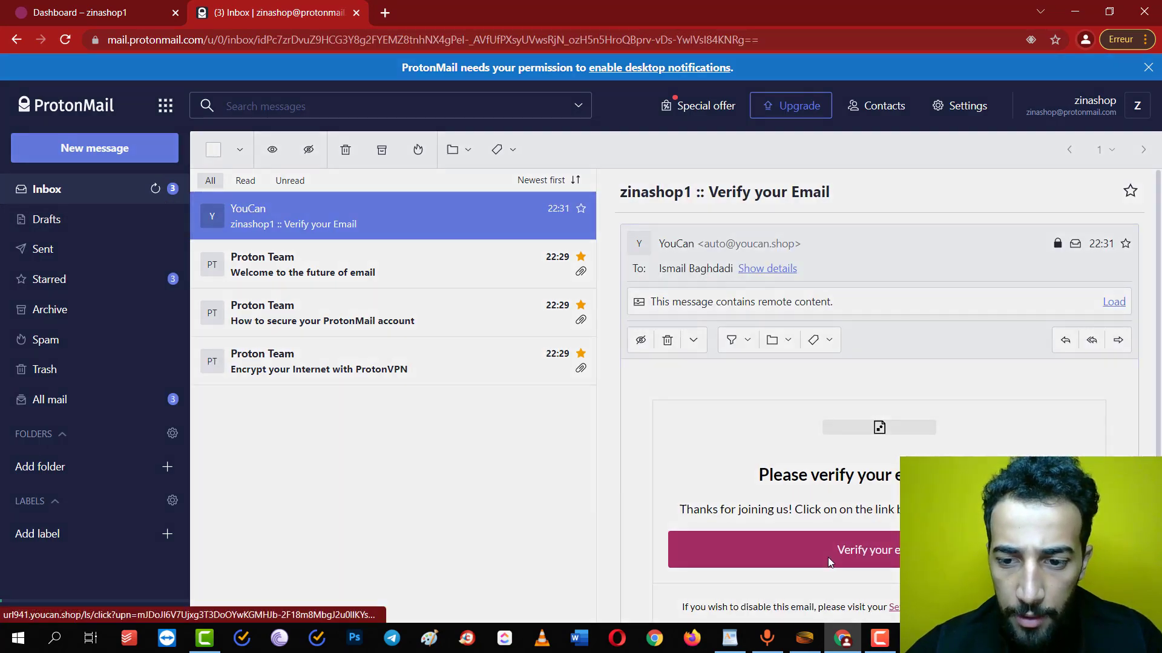
left_click(829, 563)
left_click(787, 455)
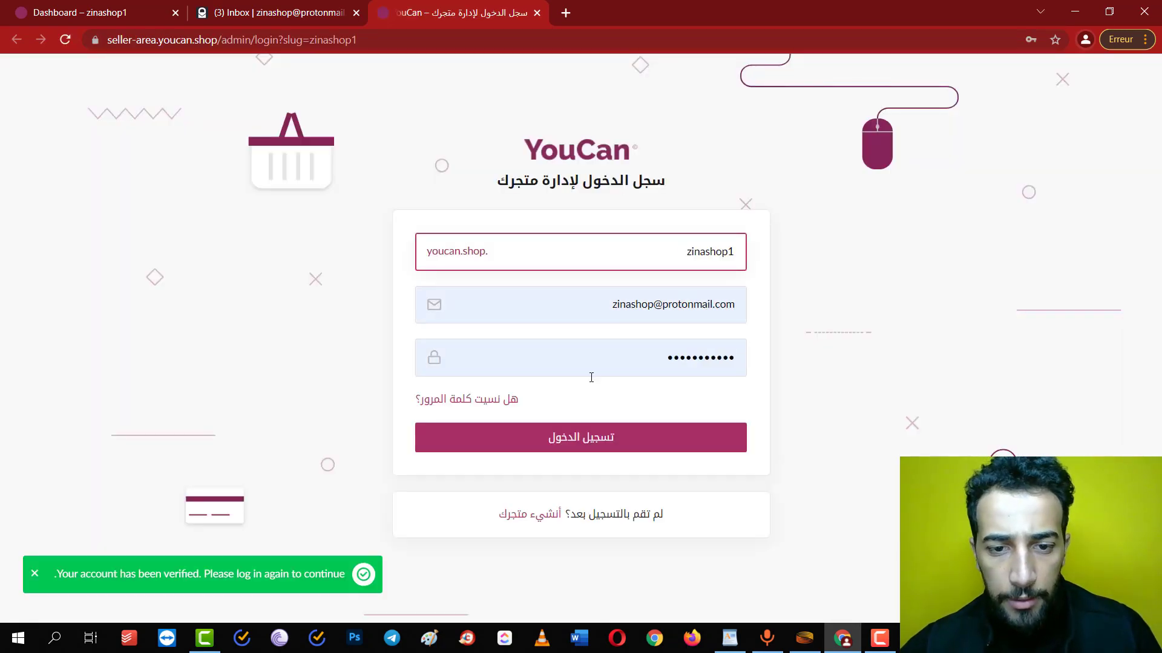
Log back in, switch on cash on delivery as a payment gateway, and save
left_click(563, 431)
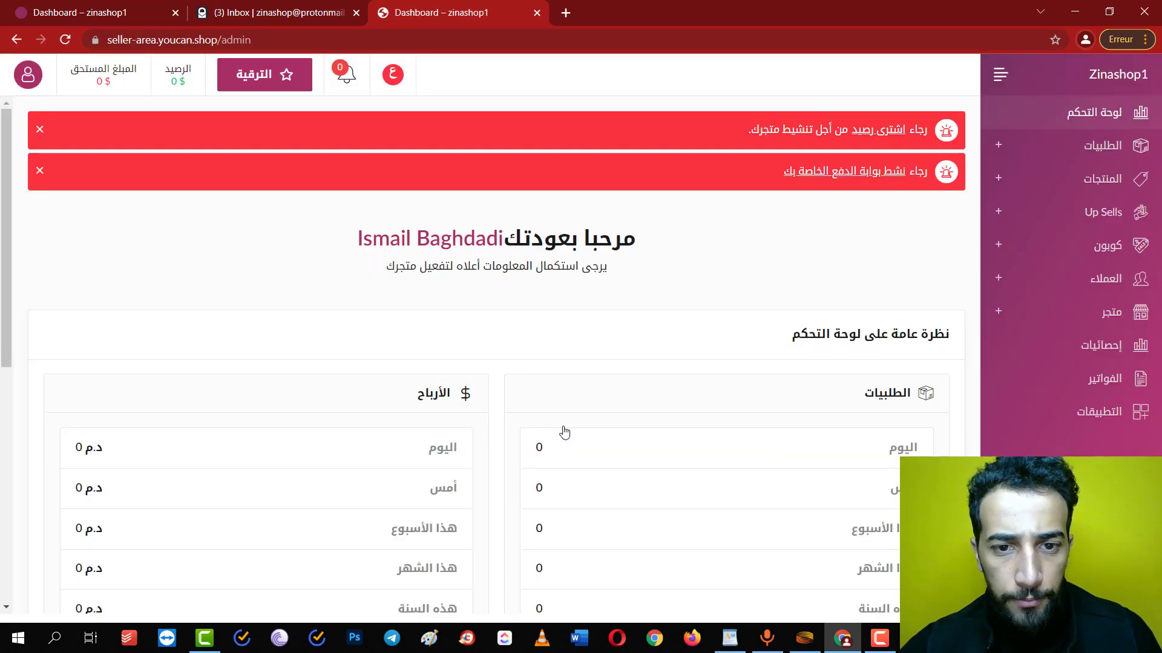
left_click(896, 182)
scroll(788, 346, "down", 8)
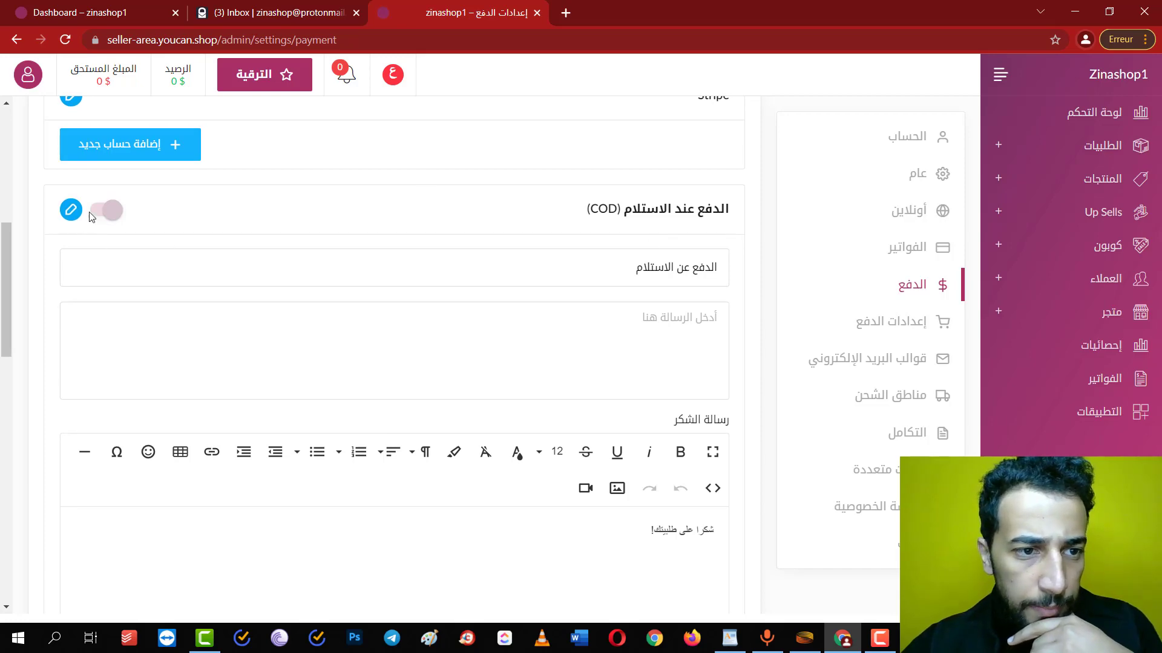
left_click(92, 214)
scroll(161, 435, "down", 15)
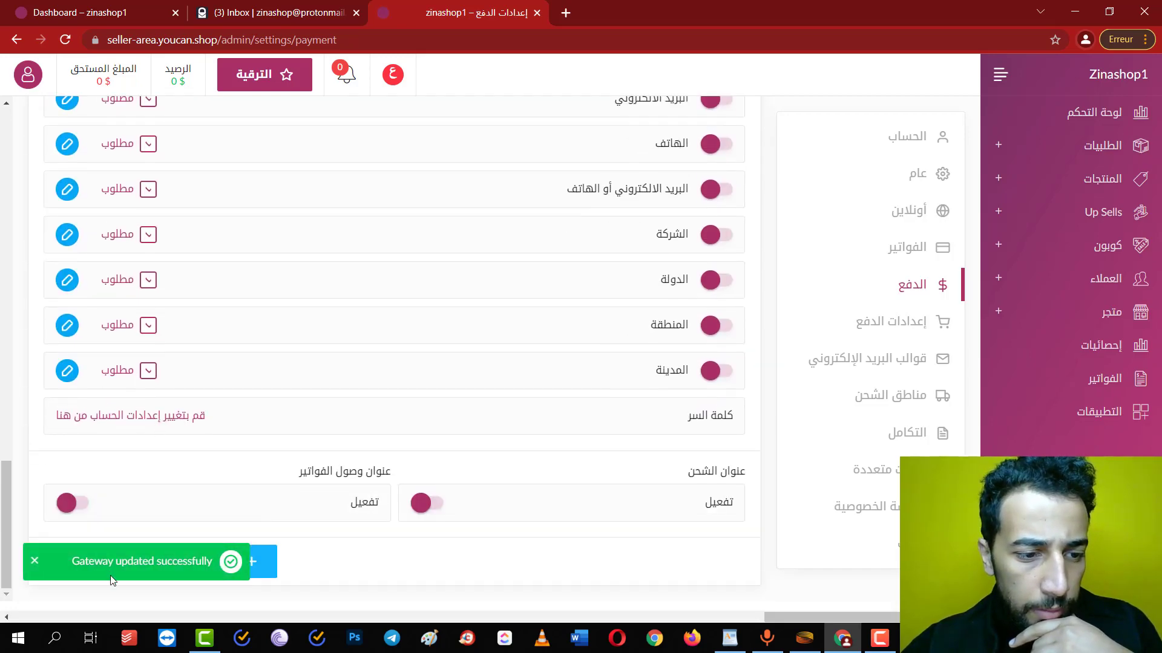
scroll(131, 498, "up", 1)
left_click(107, 585)
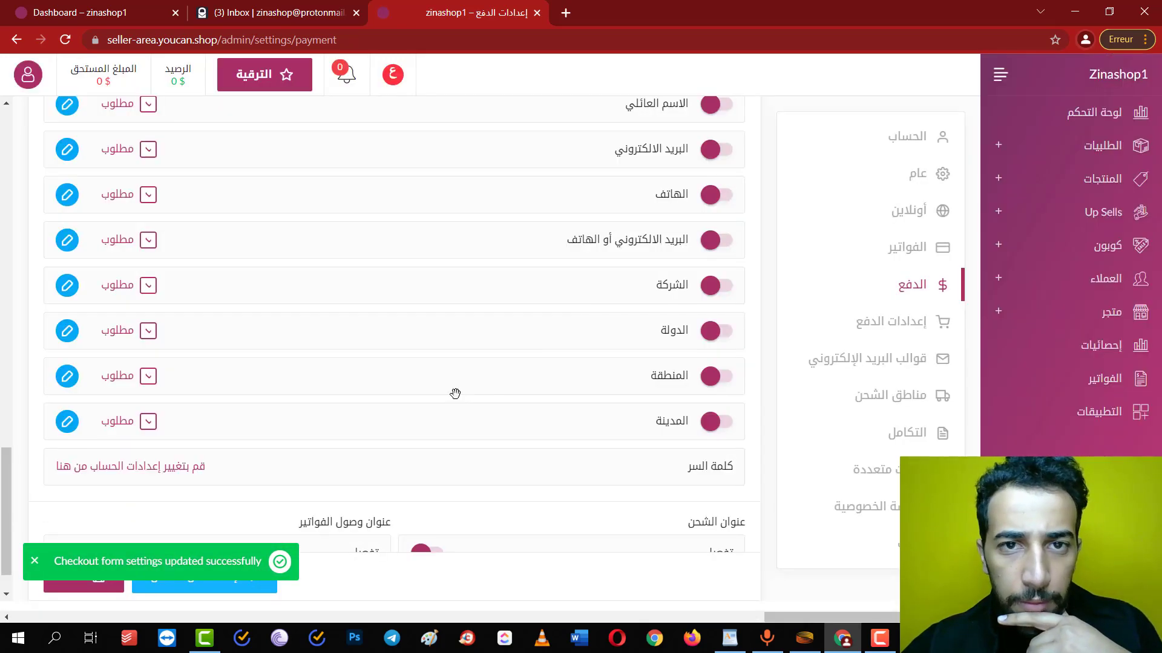
scroll(616, 203, "up", 20)
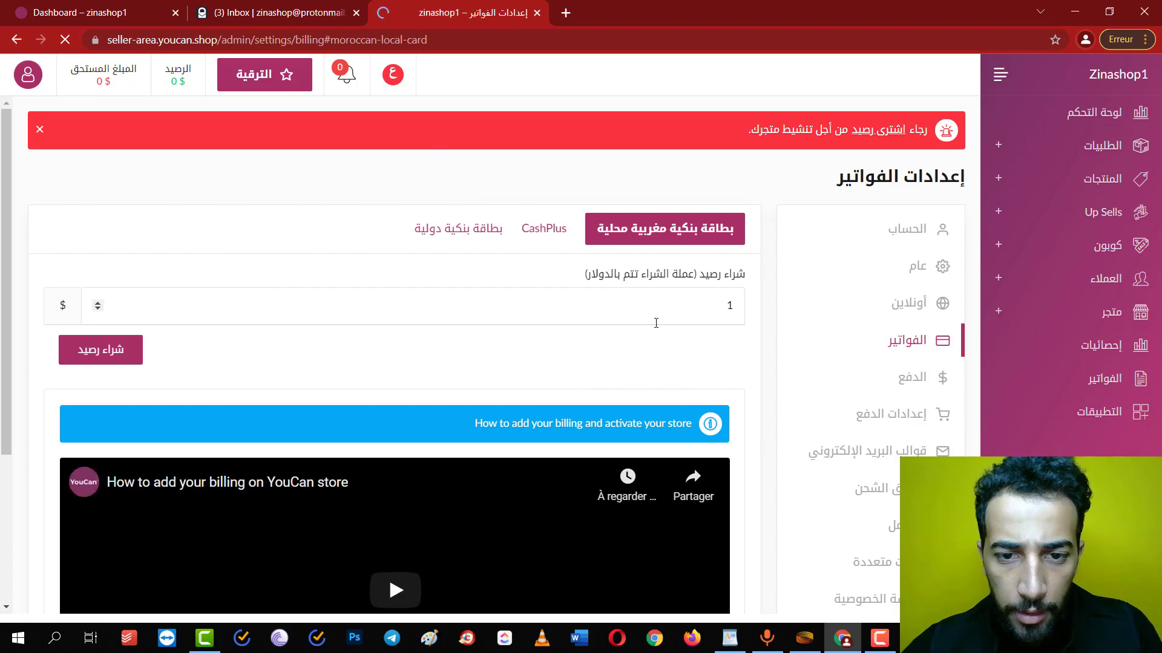
Choose to buy 1 USD of store credit
scroll(620, 227, "up", 2)
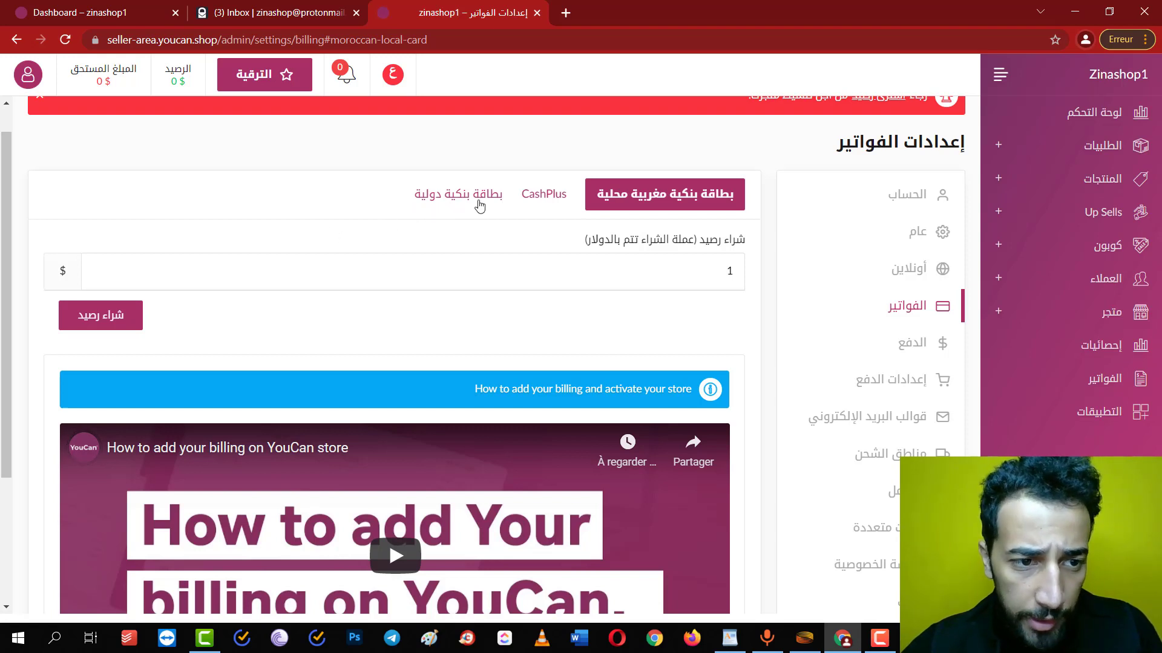
left_click(658, 285)
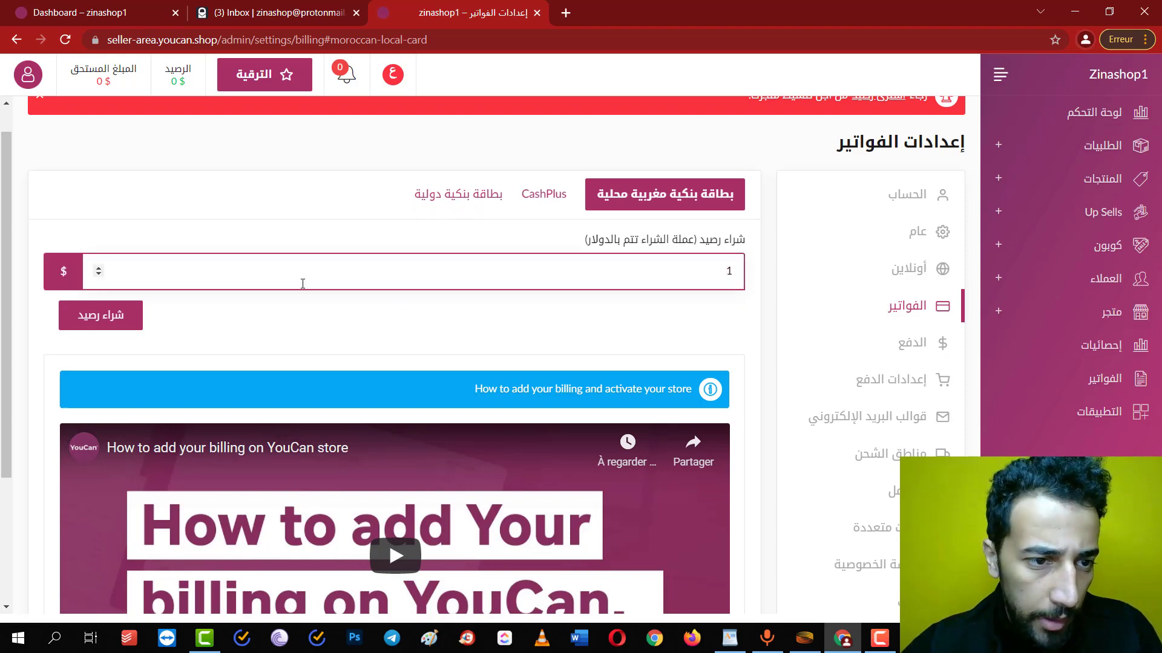
left_click(127, 315)
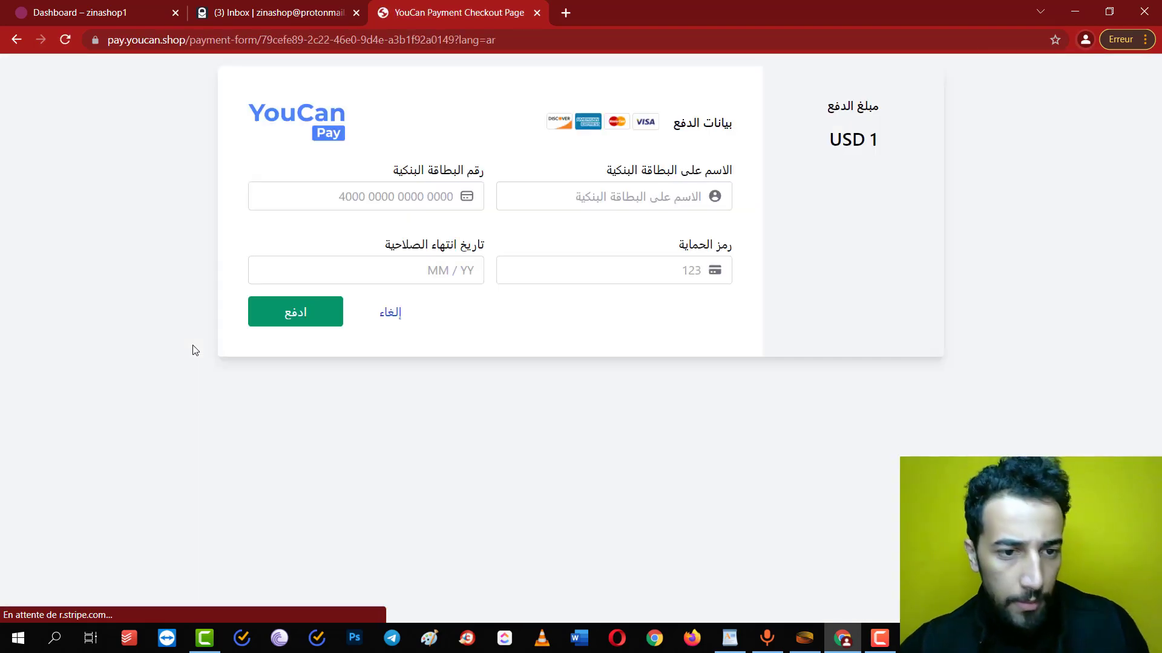
Enter the cardholder's name and card details, then confirm payment with the 3D Secure code
left_click(600, 204)
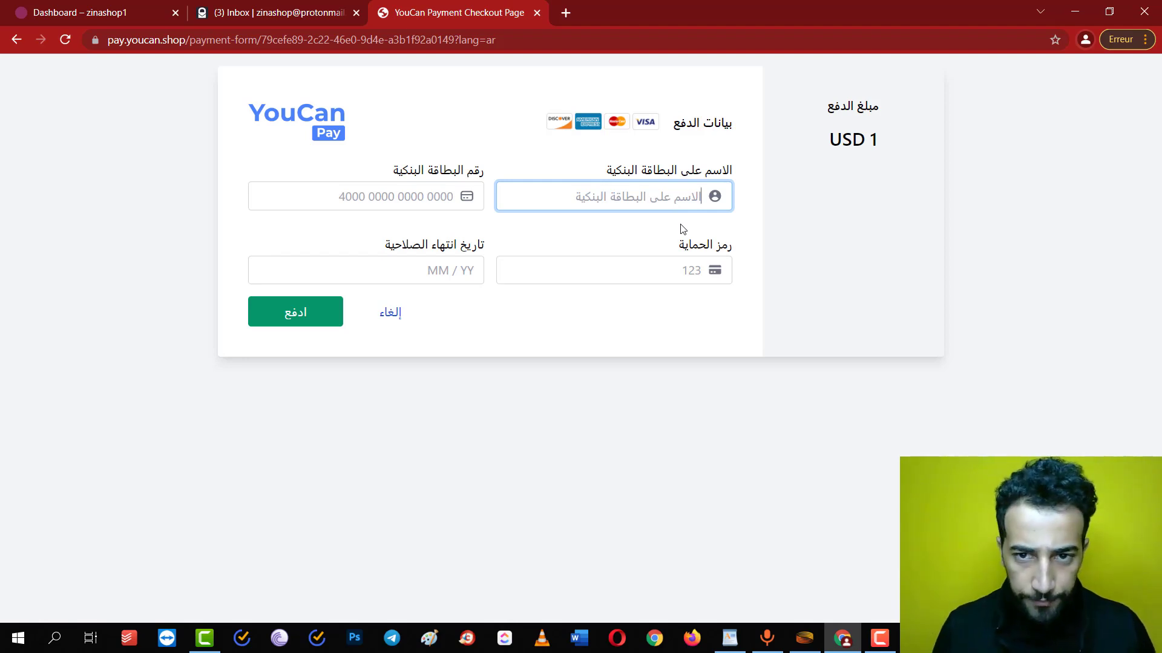
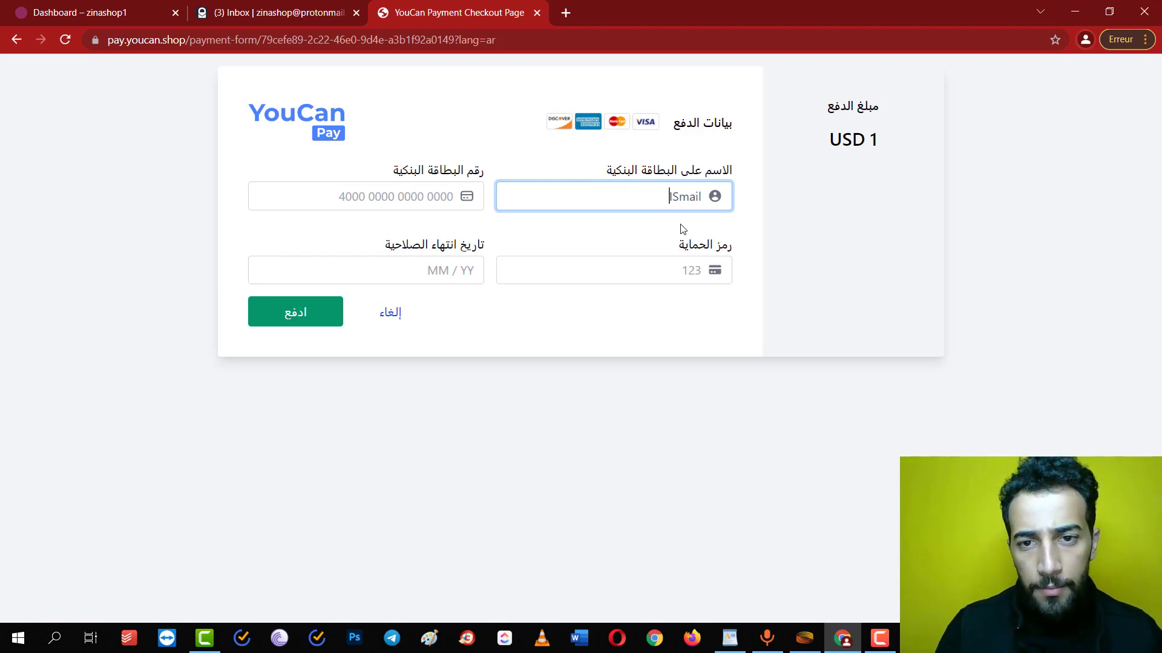
key("BackSpace")
key("BackSpace")
key("BackSpace")
key("BackSpace")
key("BackSpace")
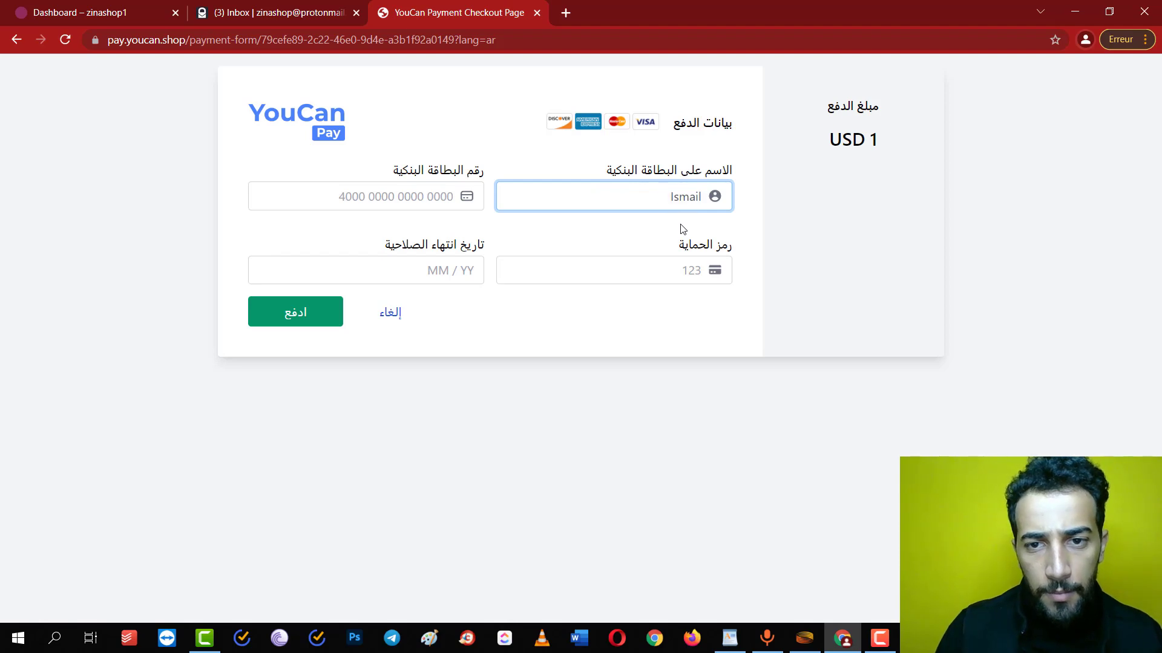
key("Tab")
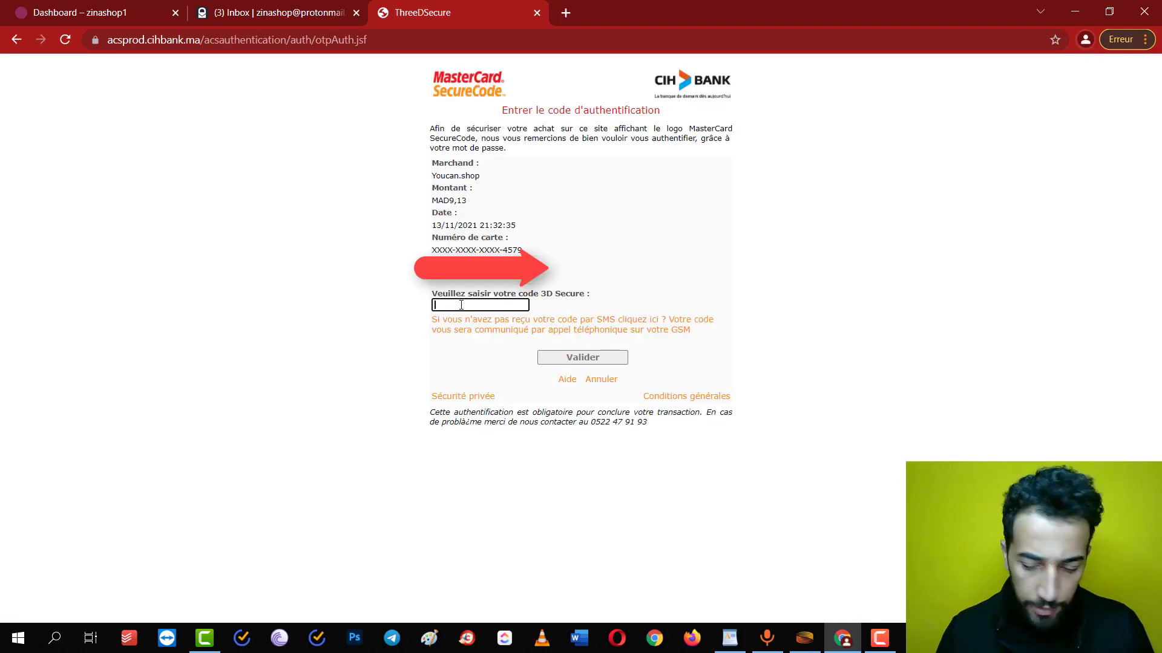
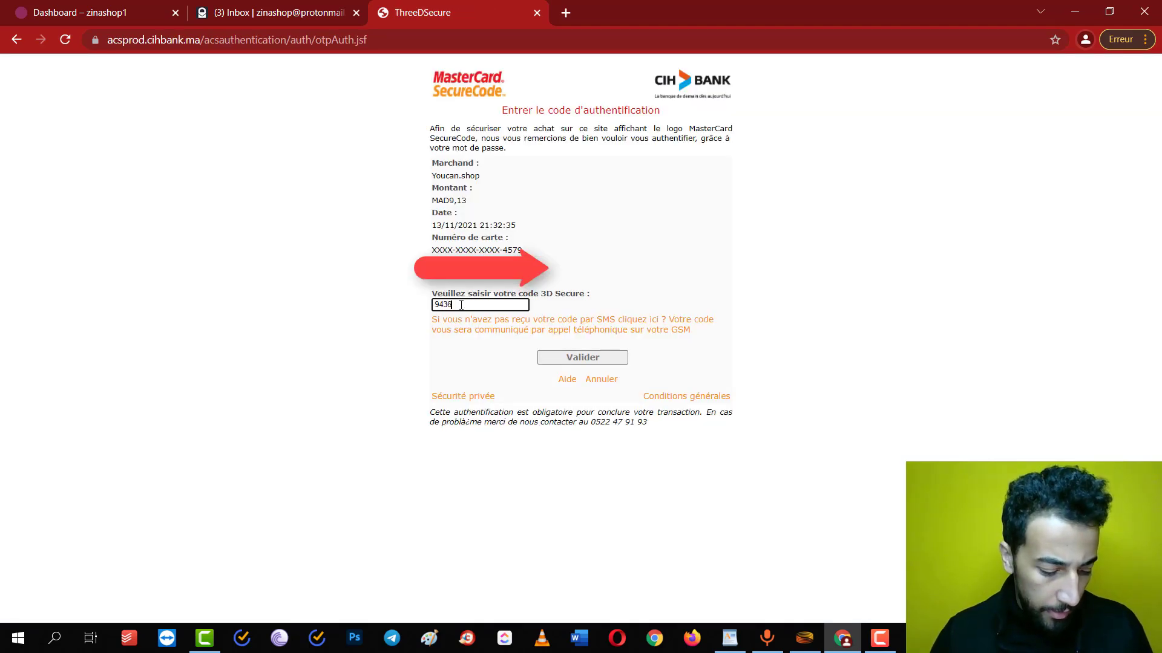
left_click(580, 363)
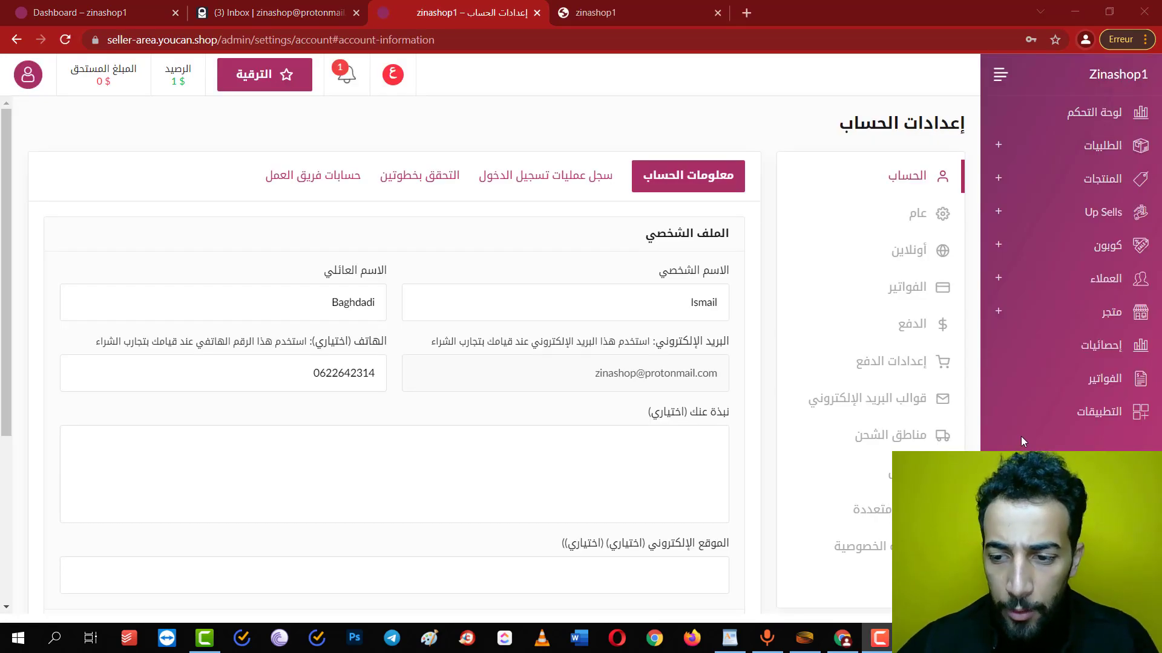
Turn off the region, country, company, email-or-phone, email and last-name checkout fields
left_click(897, 336)
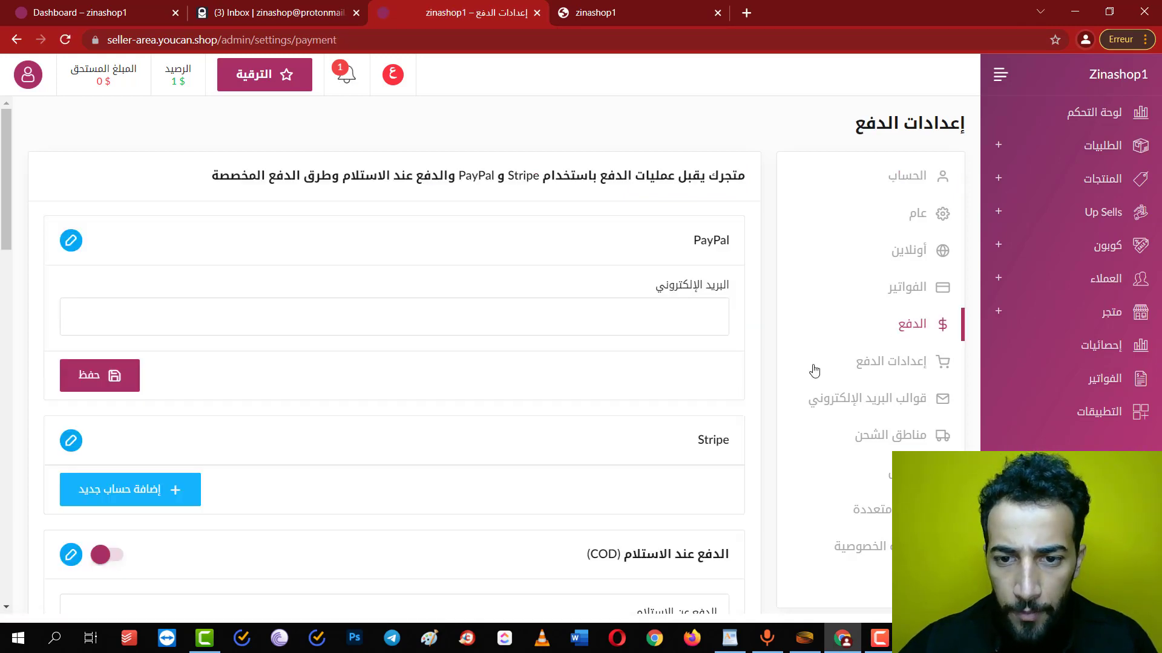
scroll(668, 392, "down", 5)
scroll(674, 279, "down", 12)
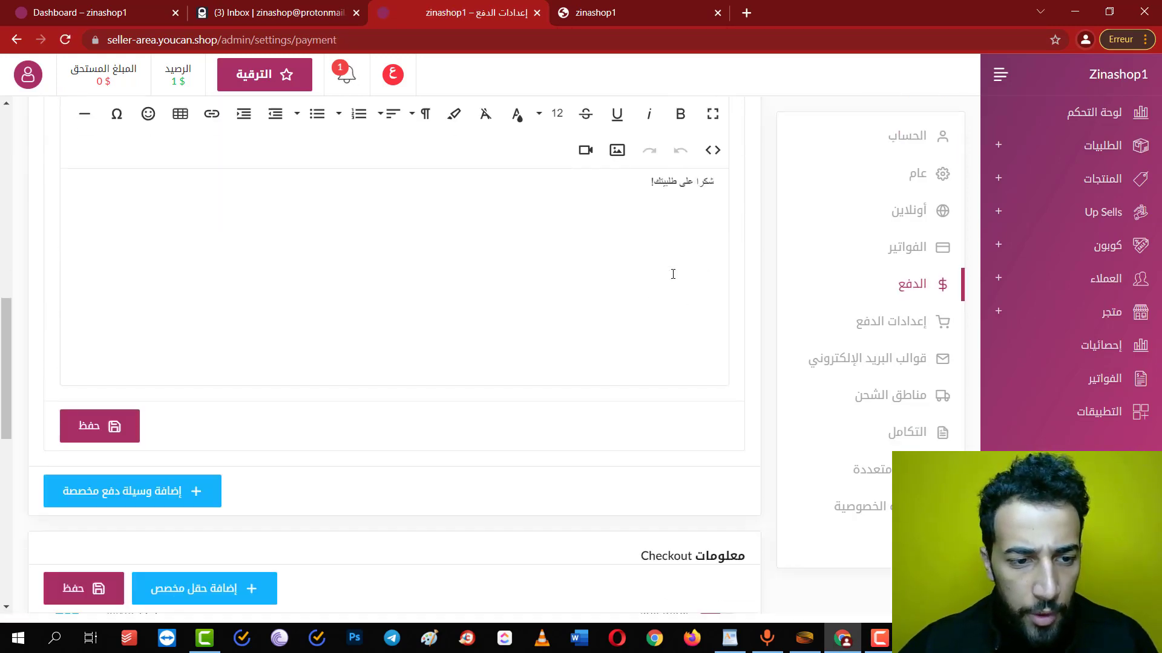
scroll(322, 338, "down", 2)
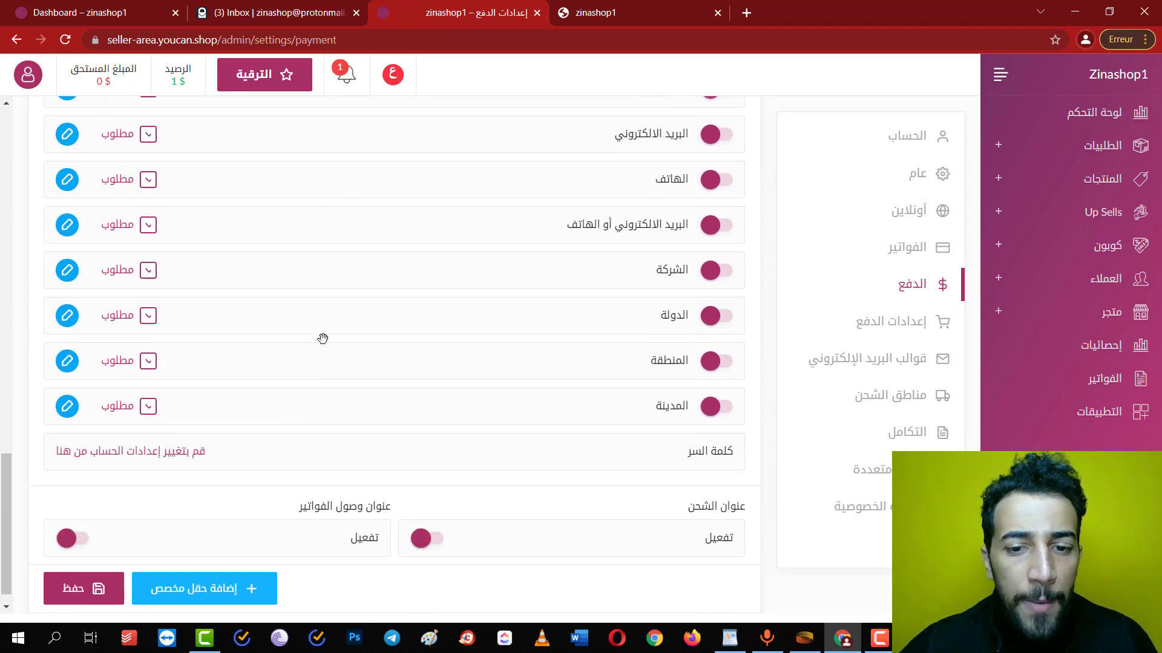
scroll(323, 338, "up", 1)
scroll(323, 338, "up", 1)
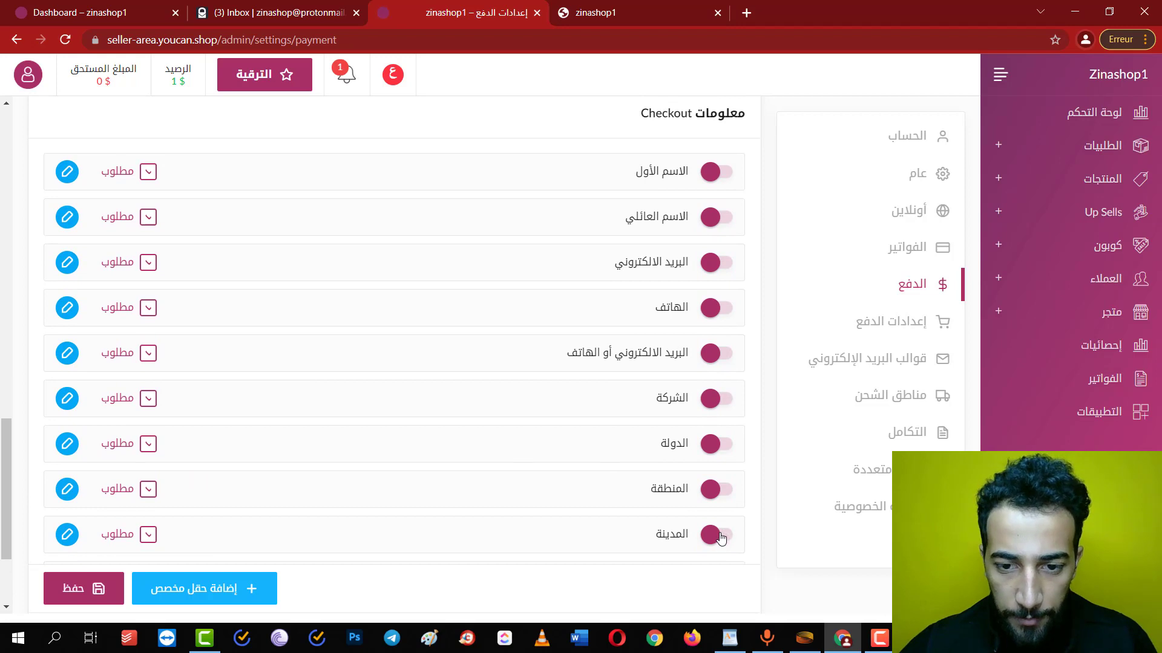
left_click(718, 489)
left_click(719, 445)
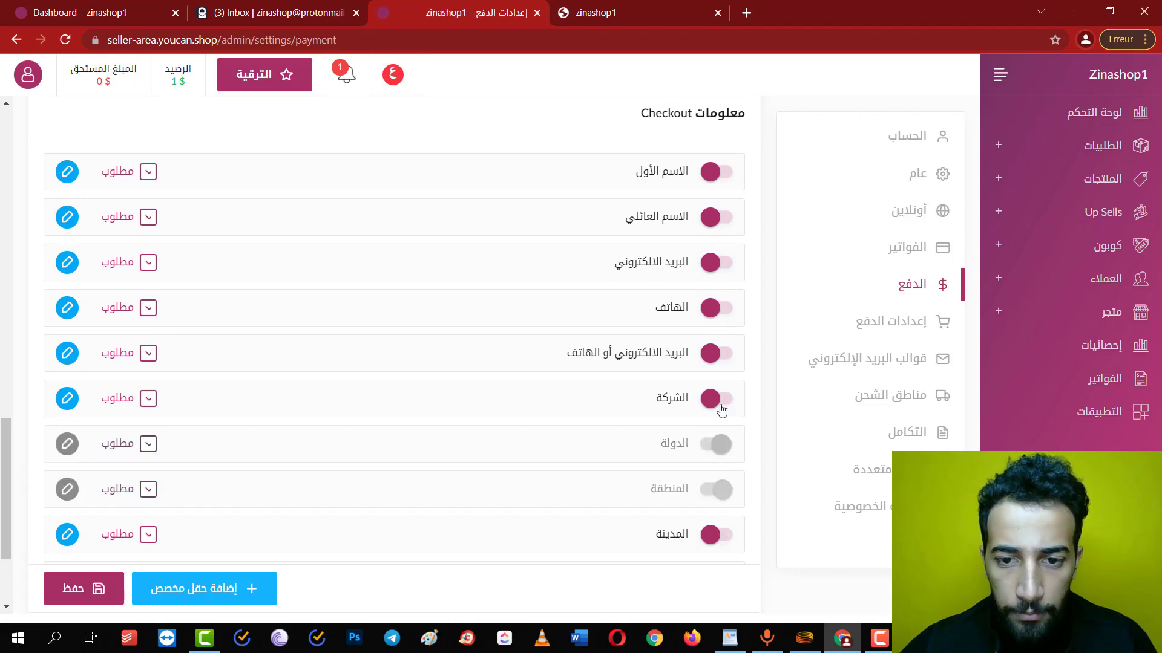
left_click(719, 399)
left_click(719, 354)
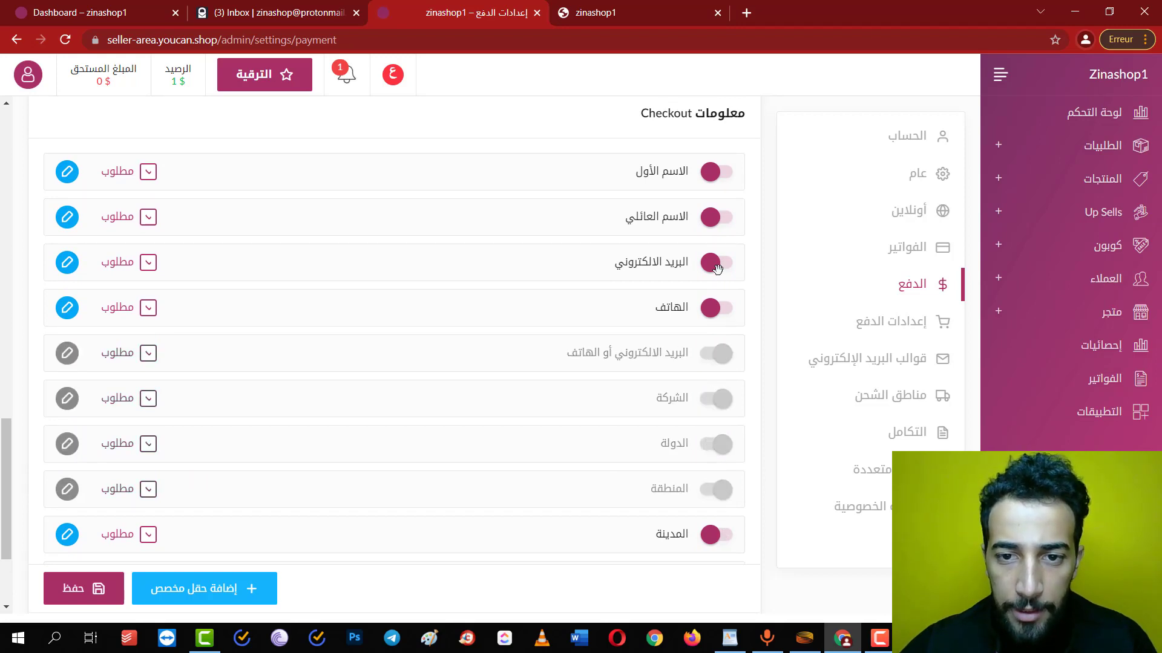
left_click(719, 262)
left_click(718, 217)
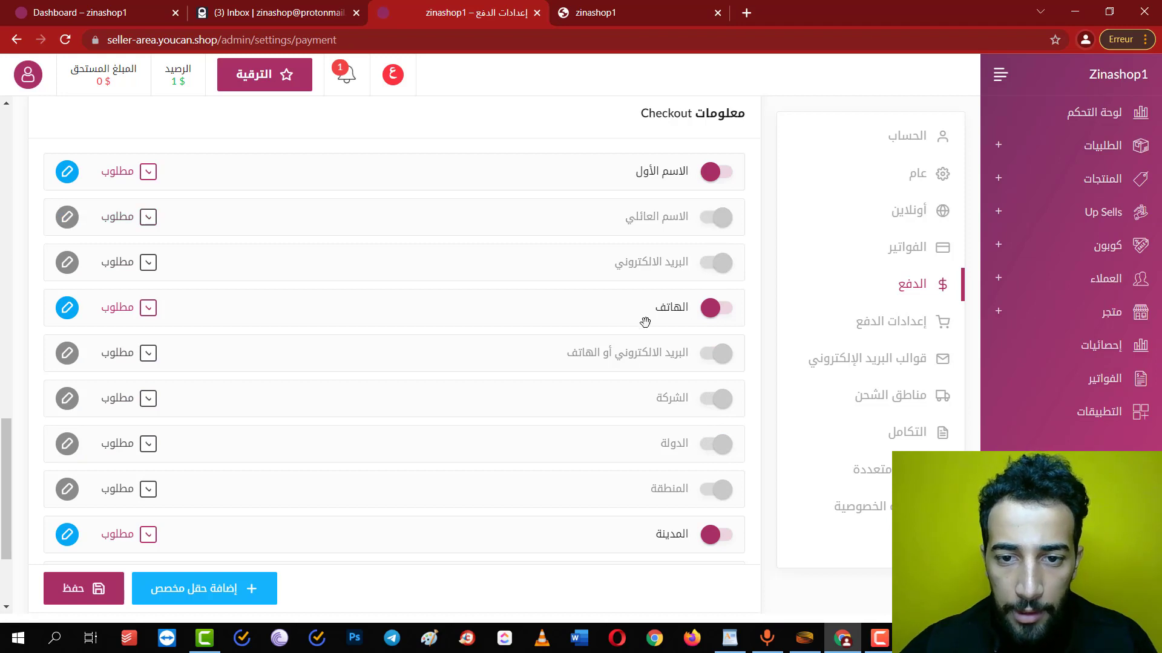
Put Phone and City second and third, enable shipping address, save, and edit the First name label
left_click_drag(645, 320, 641, 218)
left_click_drag(672, 535, 638, 265)
scroll(622, 324, "down", 3)
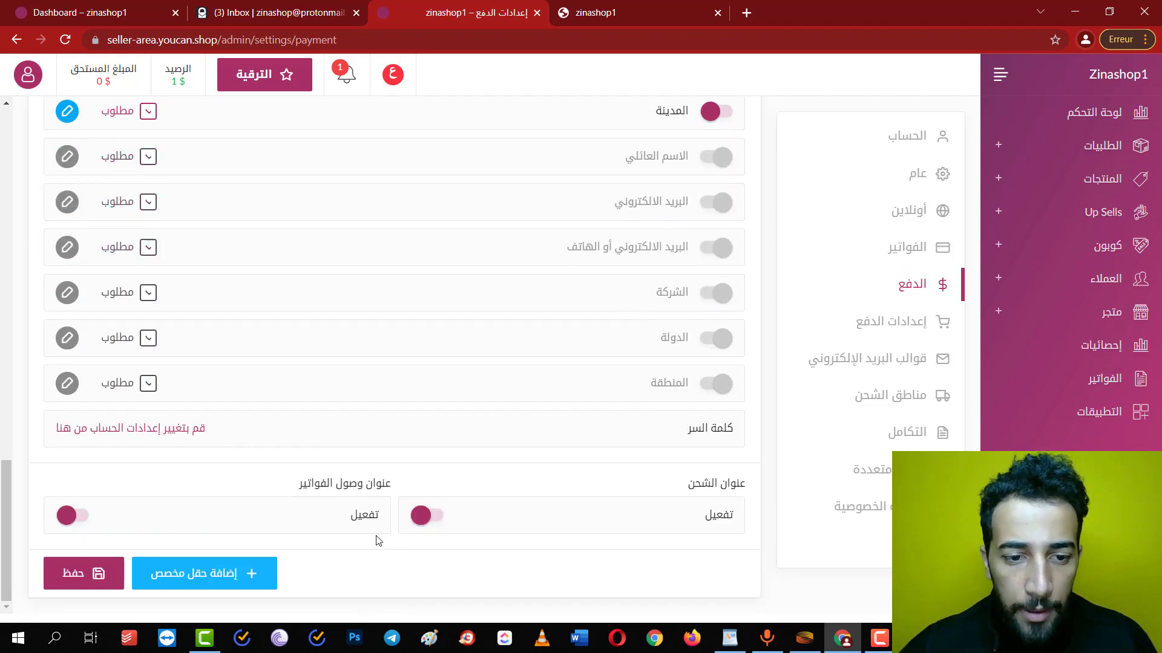
left_click(424, 514)
scroll(501, 237, "up", 2)
scroll(501, 238, "up", 1)
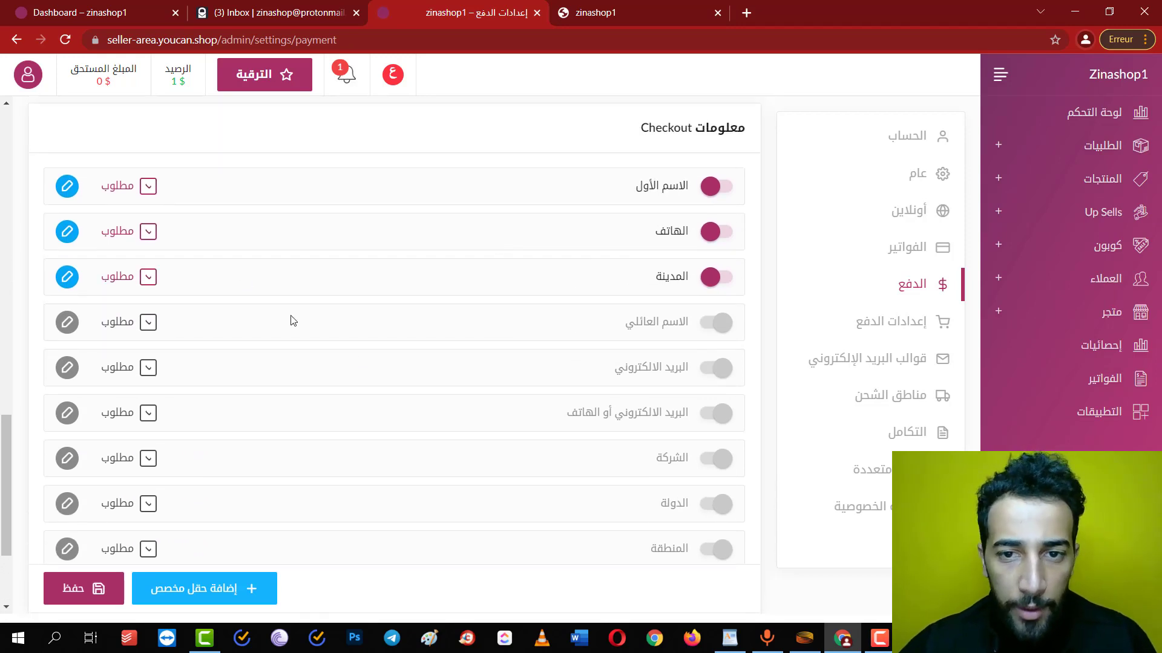
left_click(78, 589)
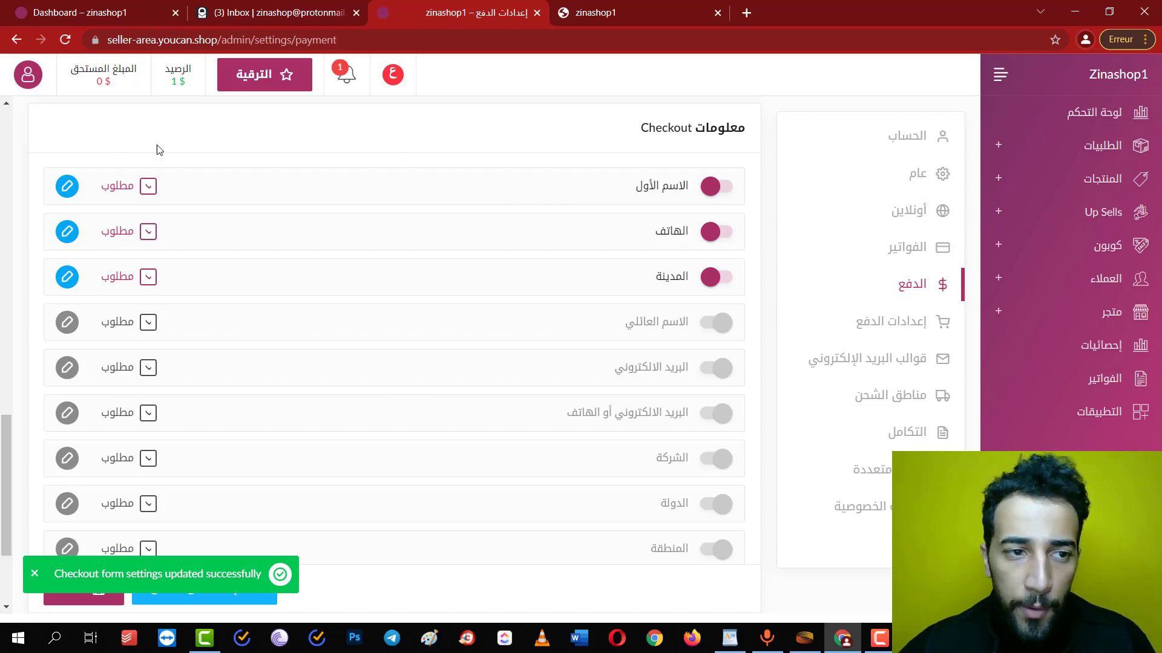
left_click(68, 185)
double_click(679, 287)
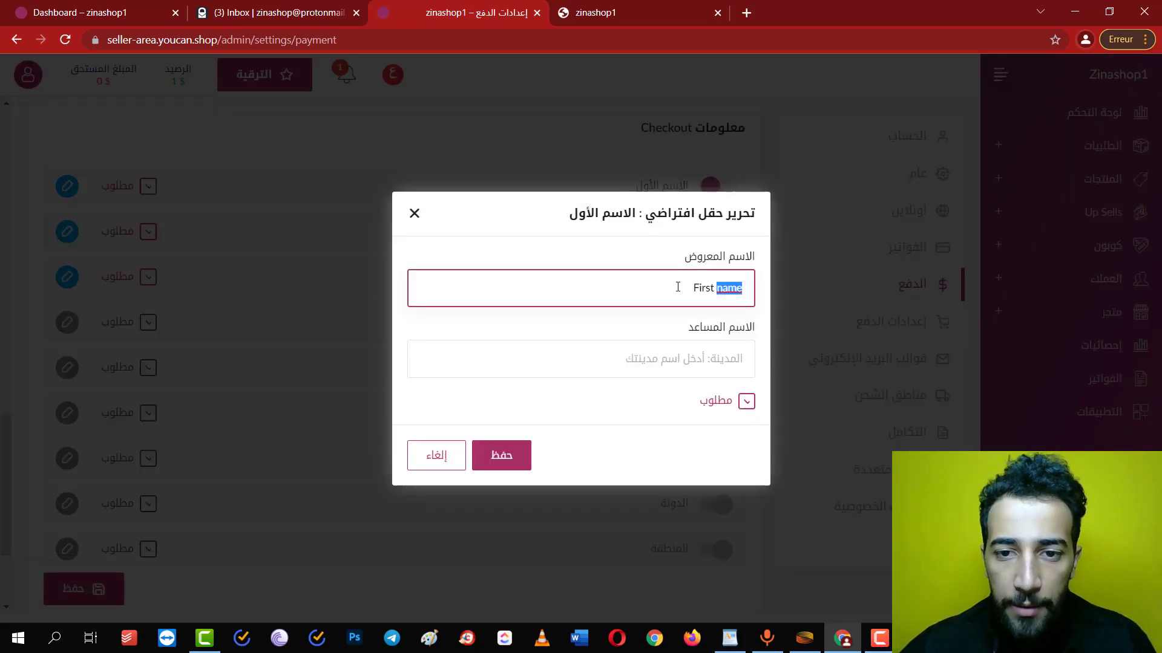
In a new tab, search Google for 'lexilogos arabe' and open its online Arabic keyboard
left_click(629, 13)
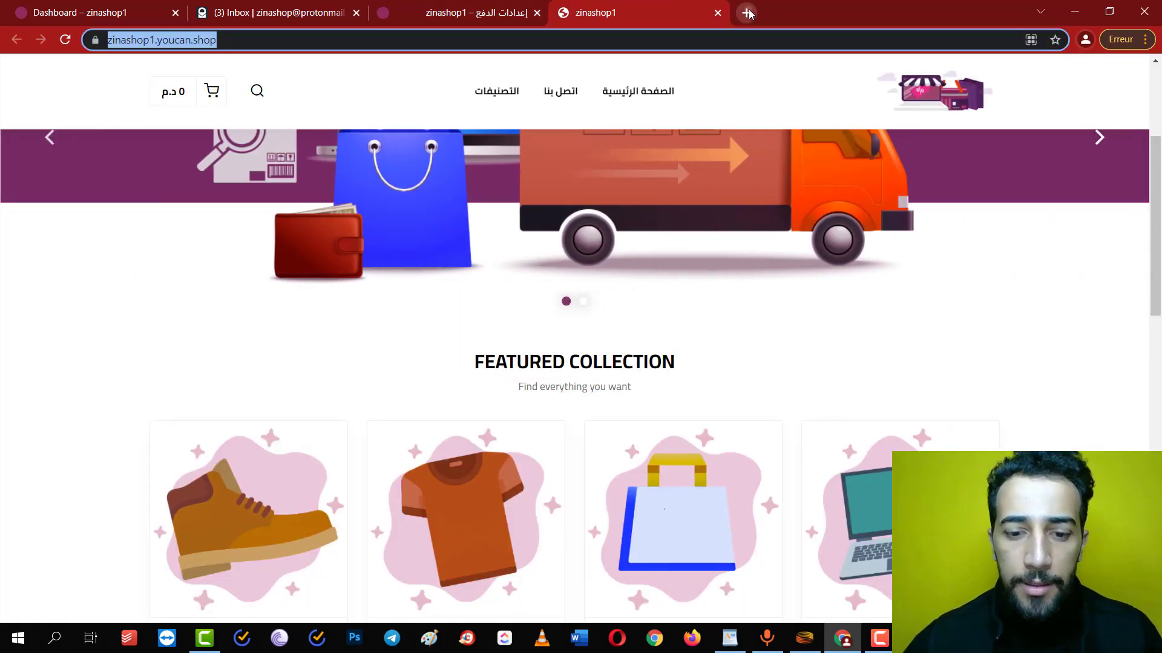
left_click(746, 13)
type("google")
key("Return")
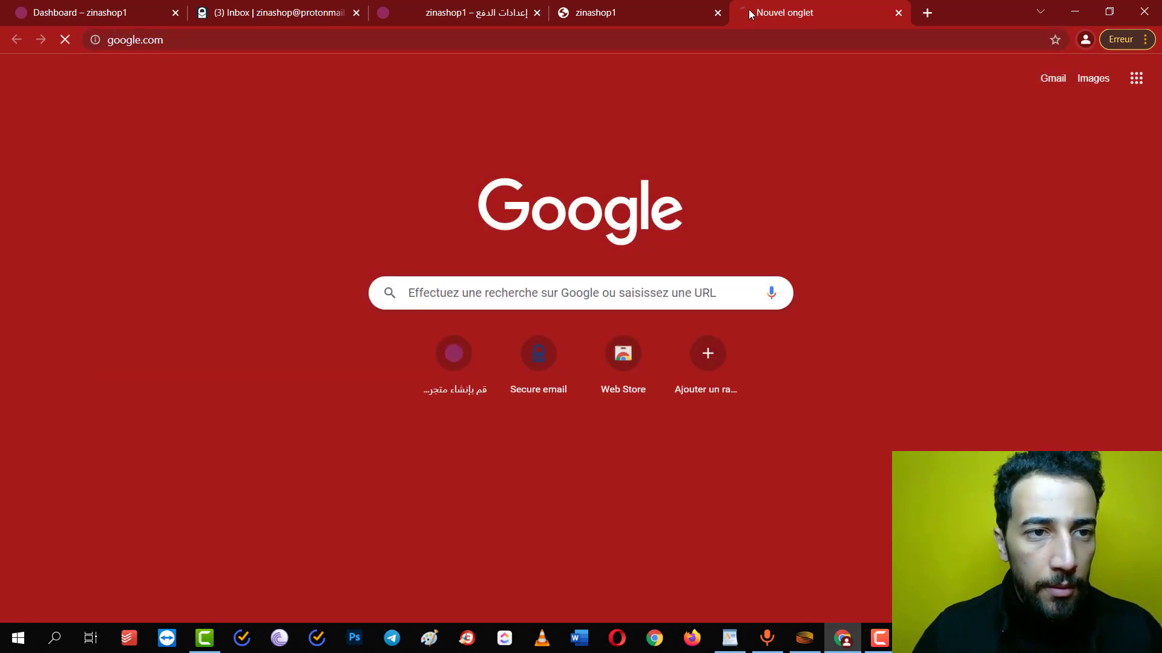
type("lexilo")
key("Down")
key("Down")
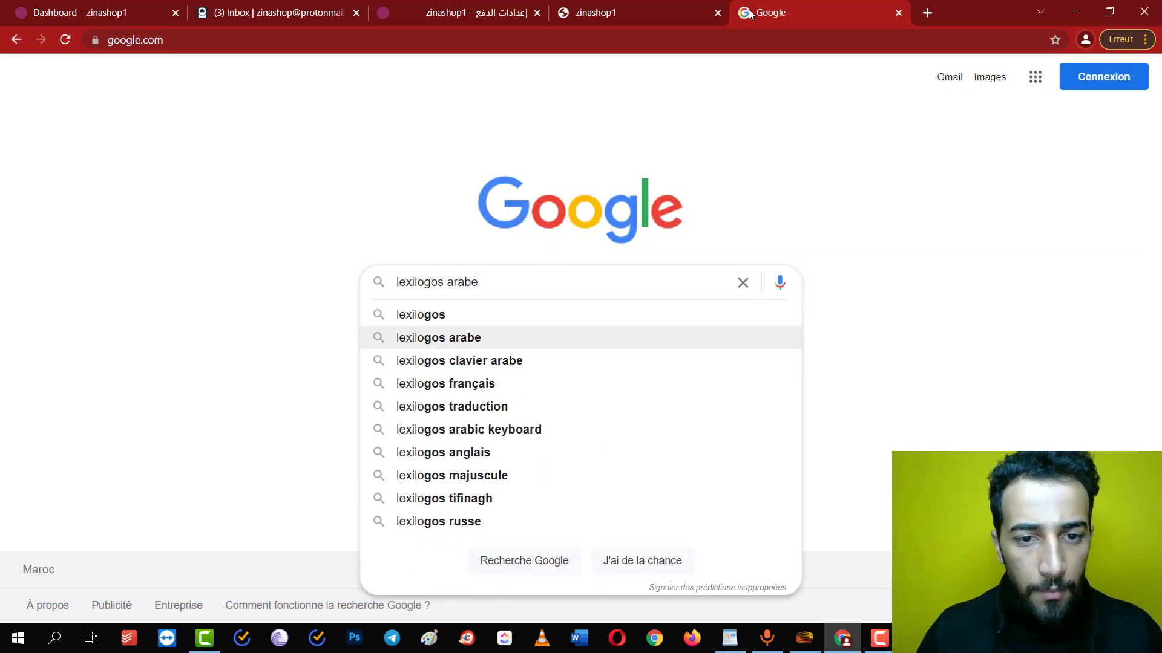
key("Return")
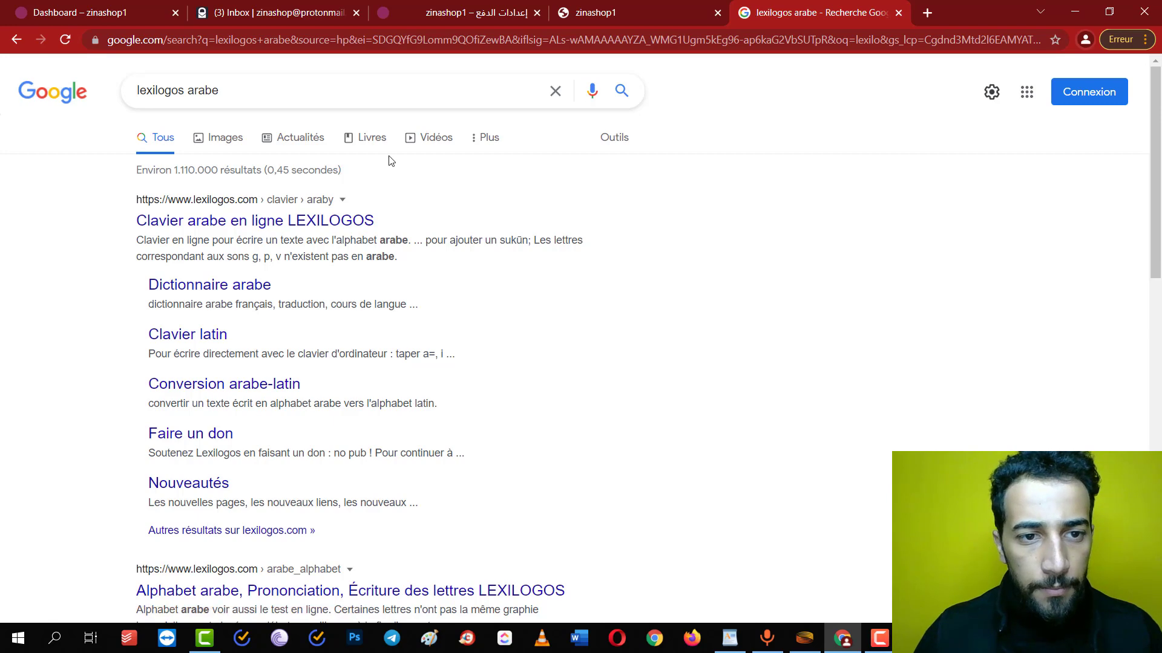
left_click(321, 225)
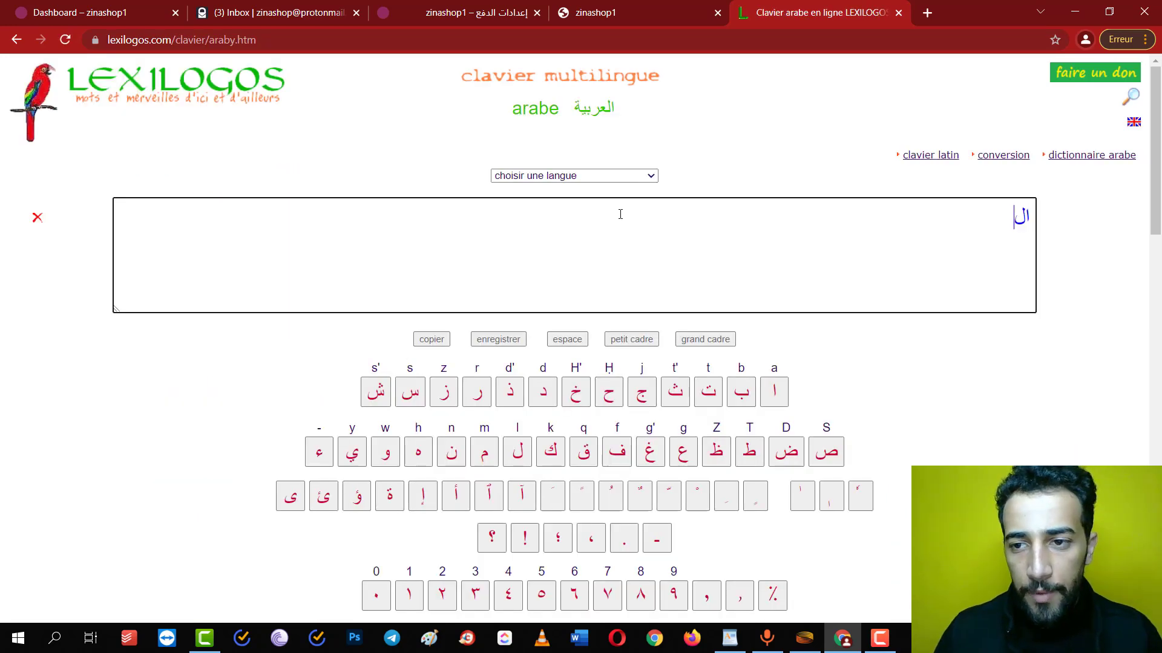
Type الاسم الكامل, copy it, and return to the YouCan payment settings
type("اسمل")
key("BackSpace")
type("الكامل")
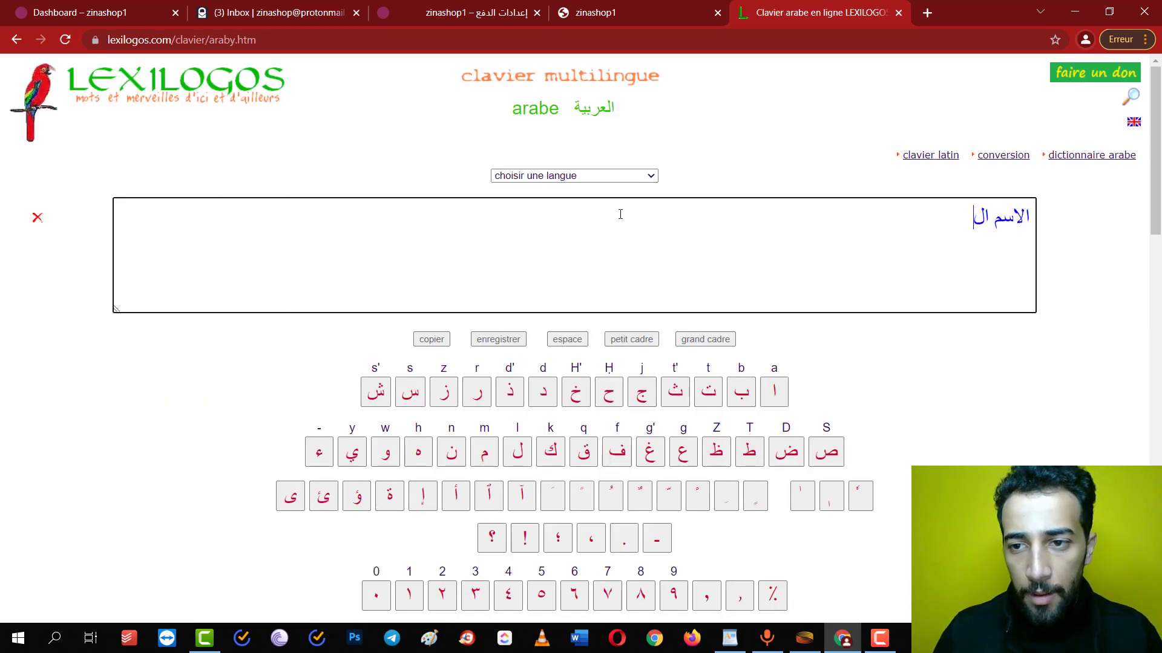
key("ctrl+a")
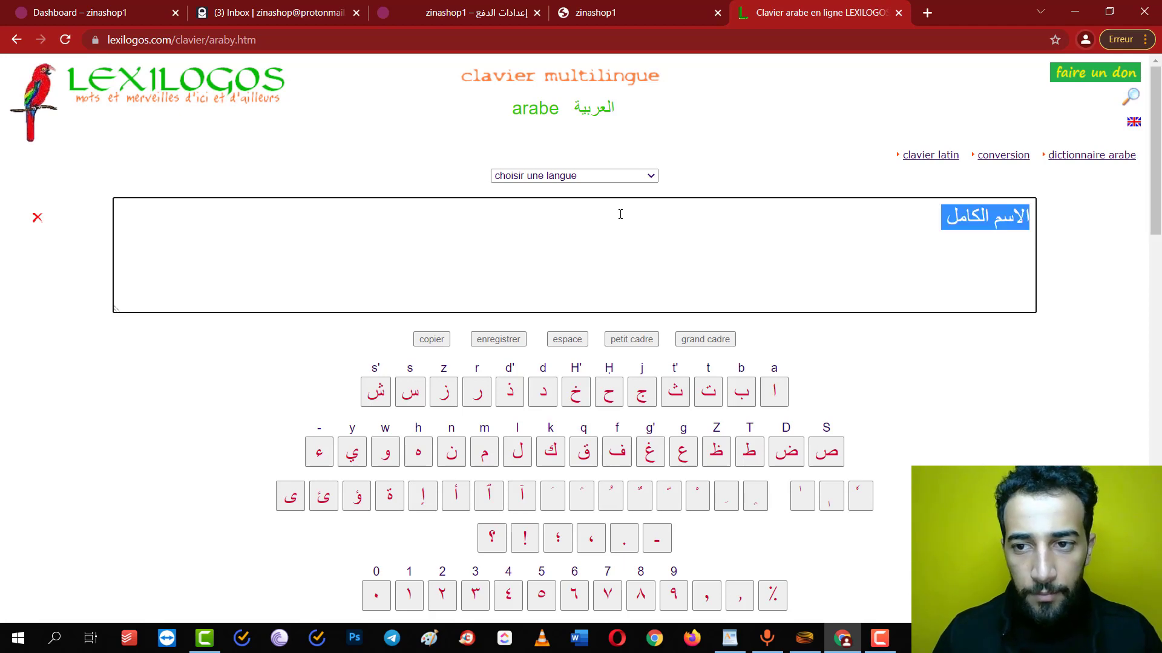
key("ctrl+c")
left_click(476, 12)
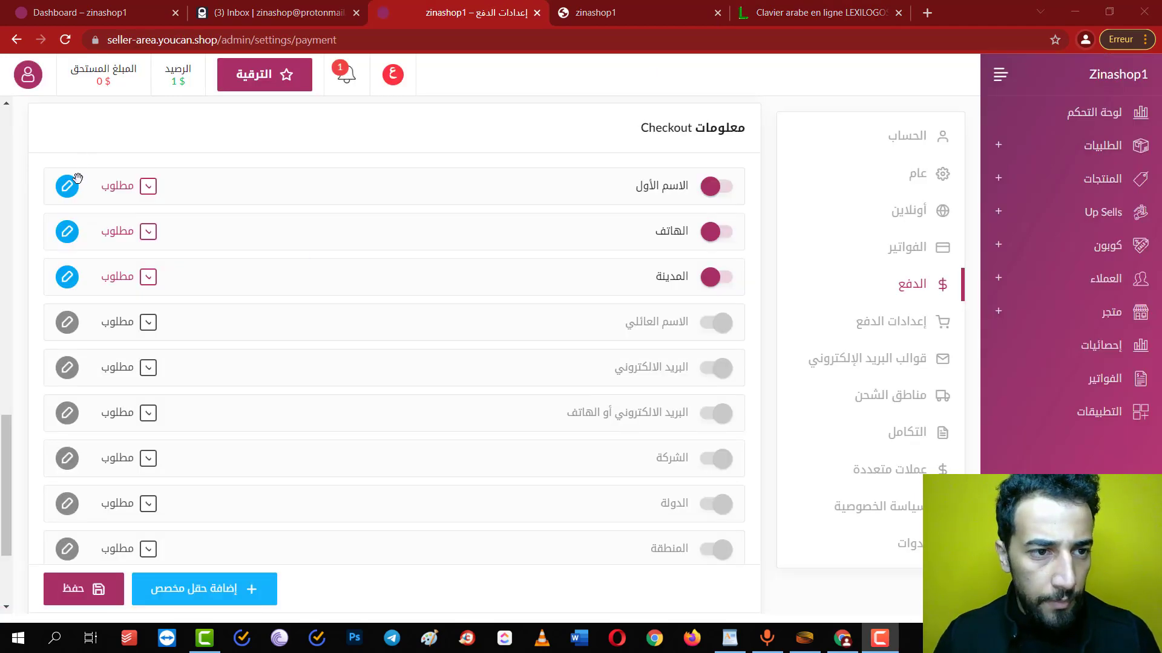
Relabel the first-name checkout field as 'الاسم الكامل / Nom Complet' and save it
left_click(67, 186)
double_click(555, 296)
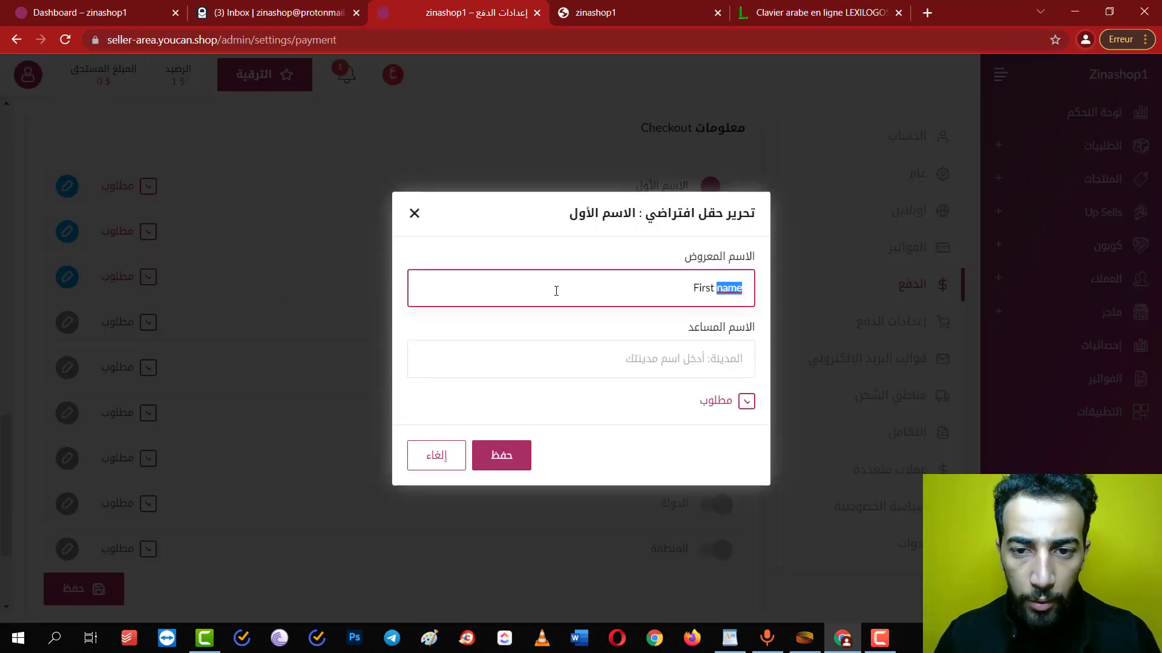
key("ctrl+a")
key("ctrl+v")
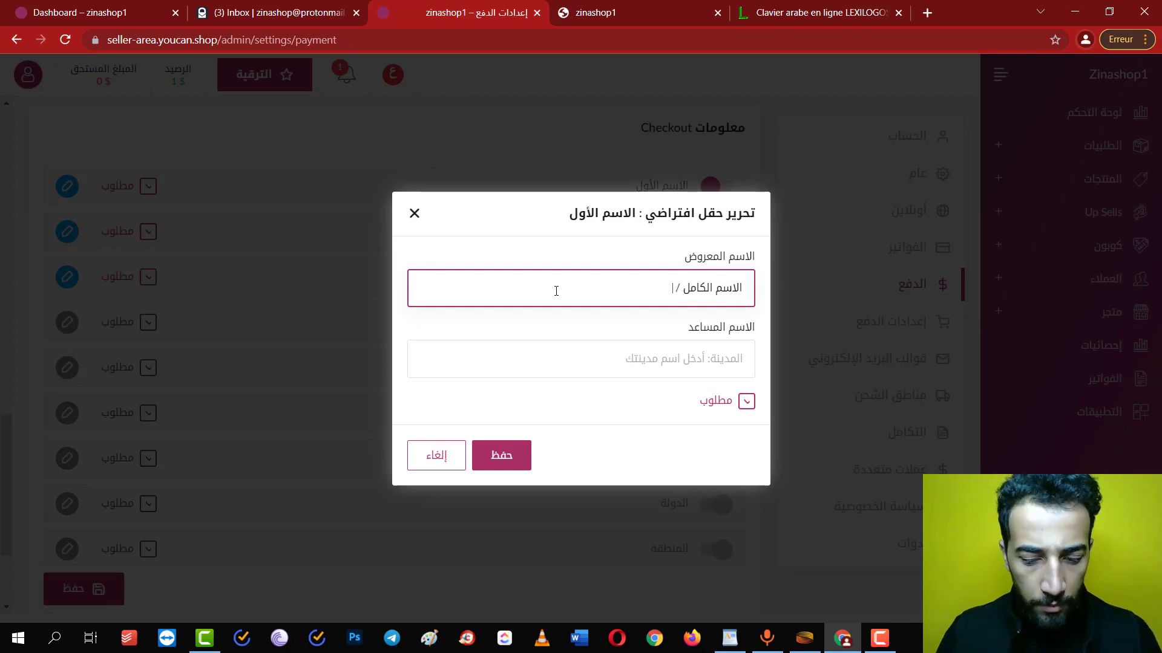
type("/ NOm")
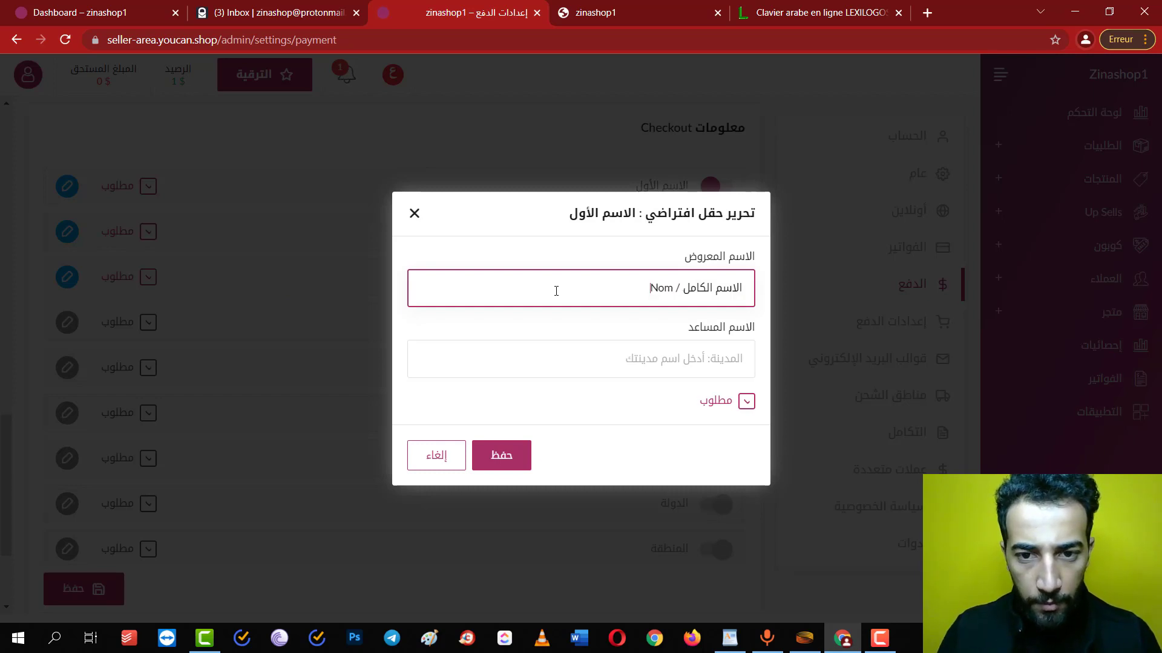
type(" COm")
key("BackSpace")
key("BackSpace")
type("om")
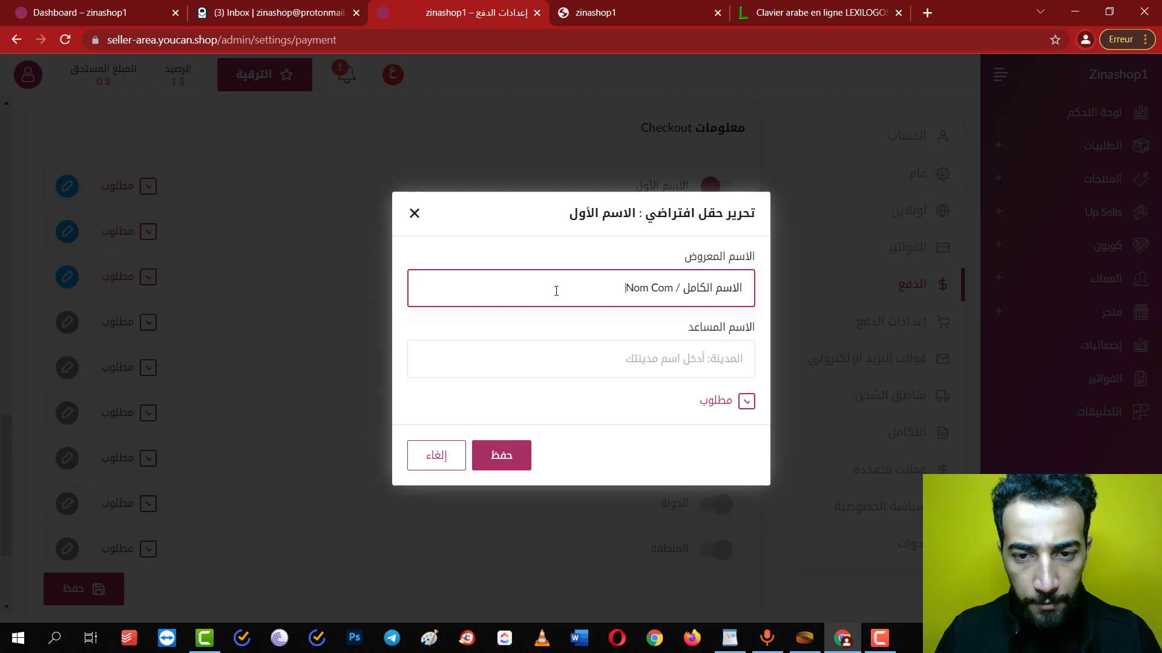
type("plet")
left_click(511, 458)
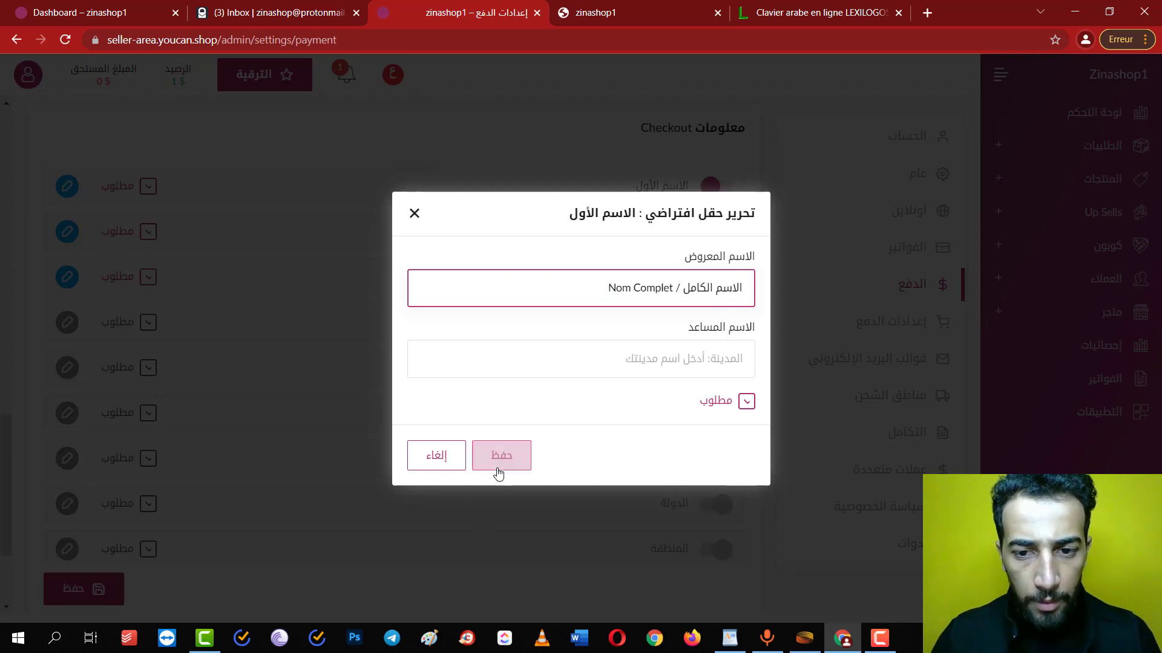
Relabel the phone field as 'الهاتف/Téléphone' using the word cut from Lexilogos, and save it
left_click(68, 232)
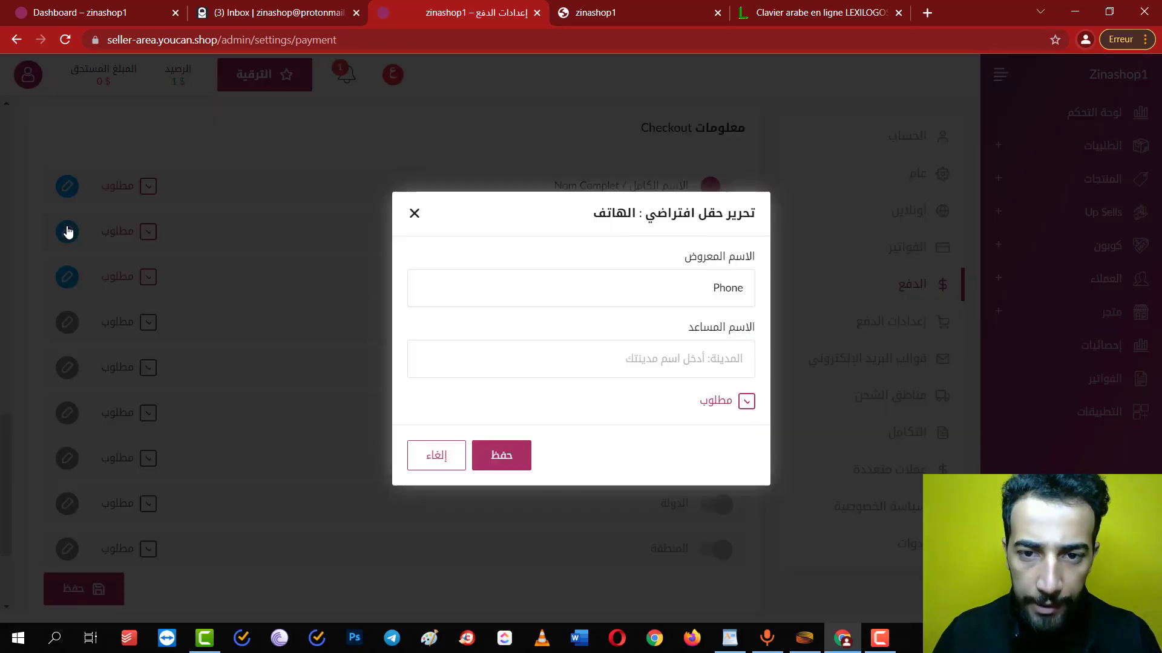
left_click(803, 7)
type("الهاتف")
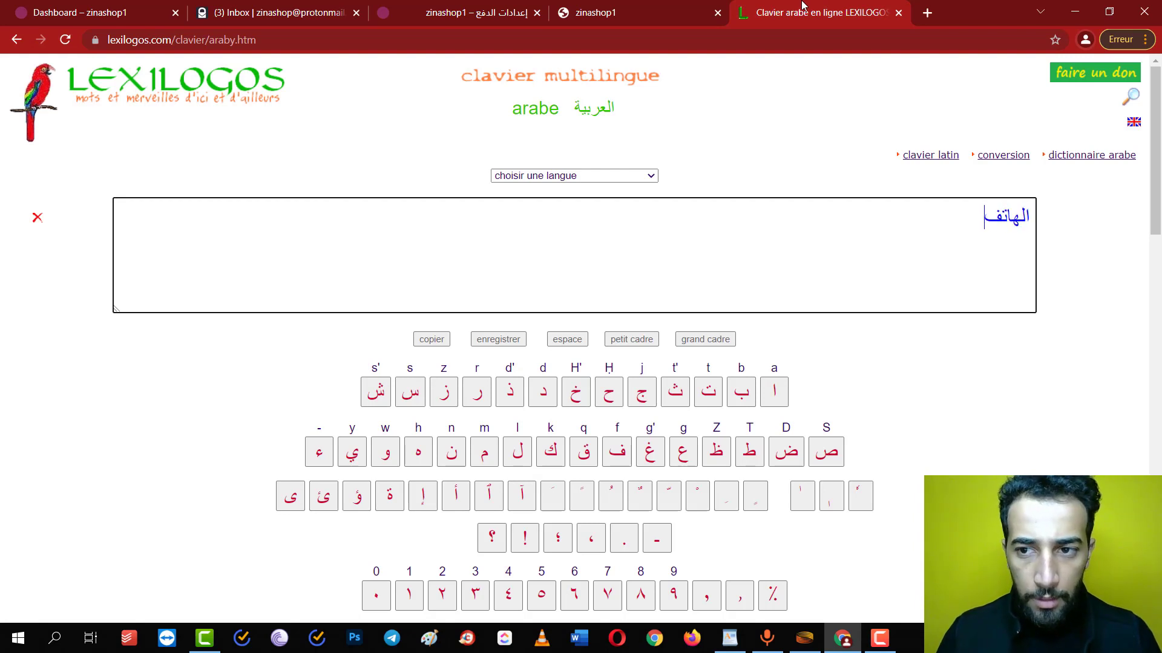
type("ا")
key("ctrl+a")
key("ctrl+x")
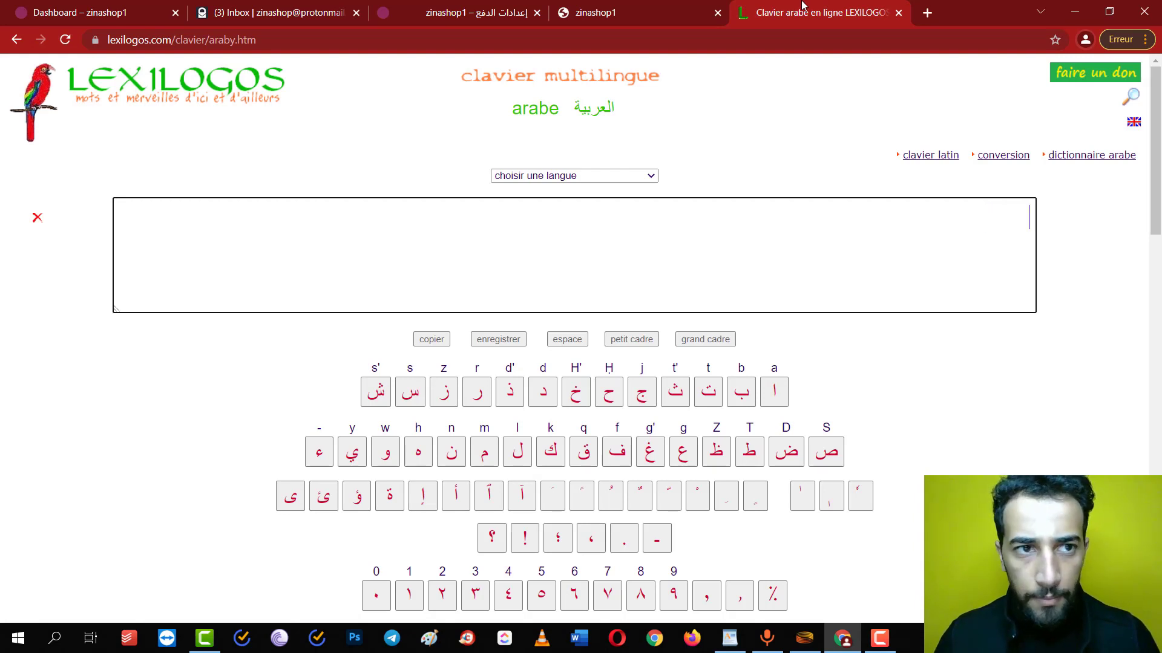
left_click(87, 15)
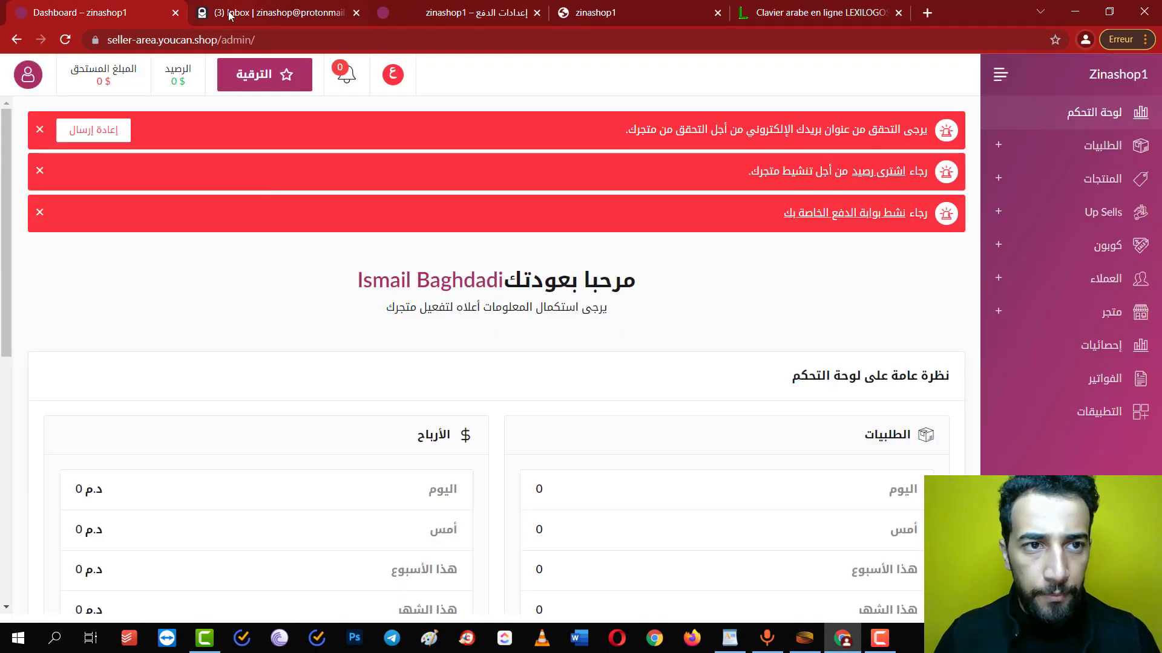
left_click(175, 13)
left_click(278, 13)
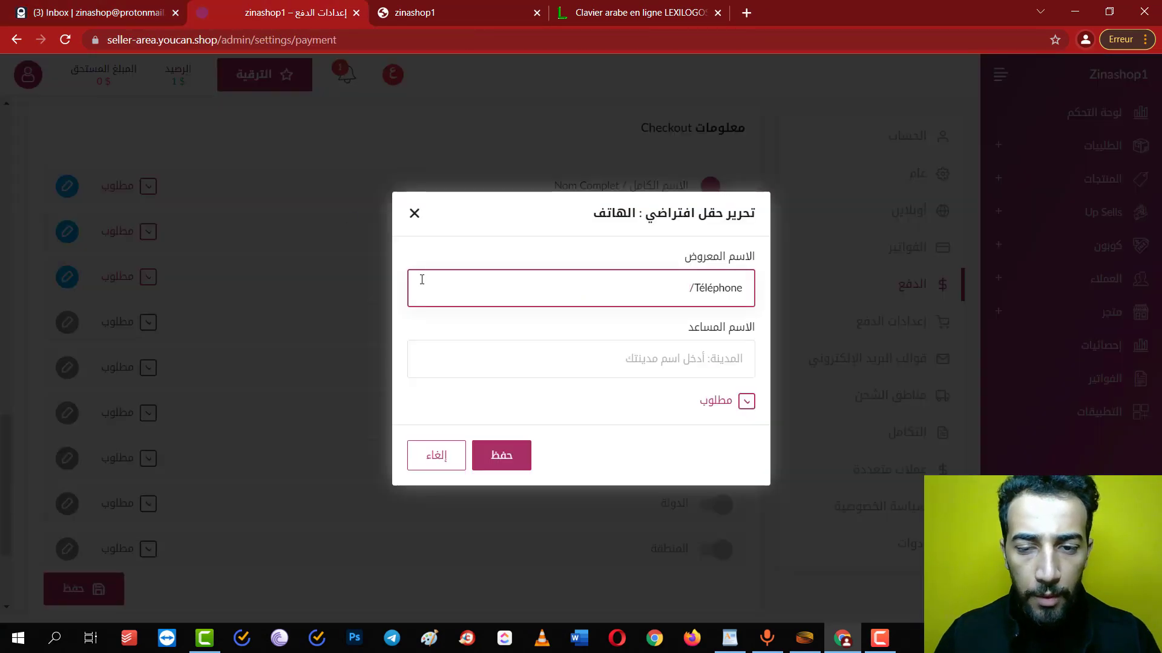
key("ctrl+v")
left_click(502, 454)
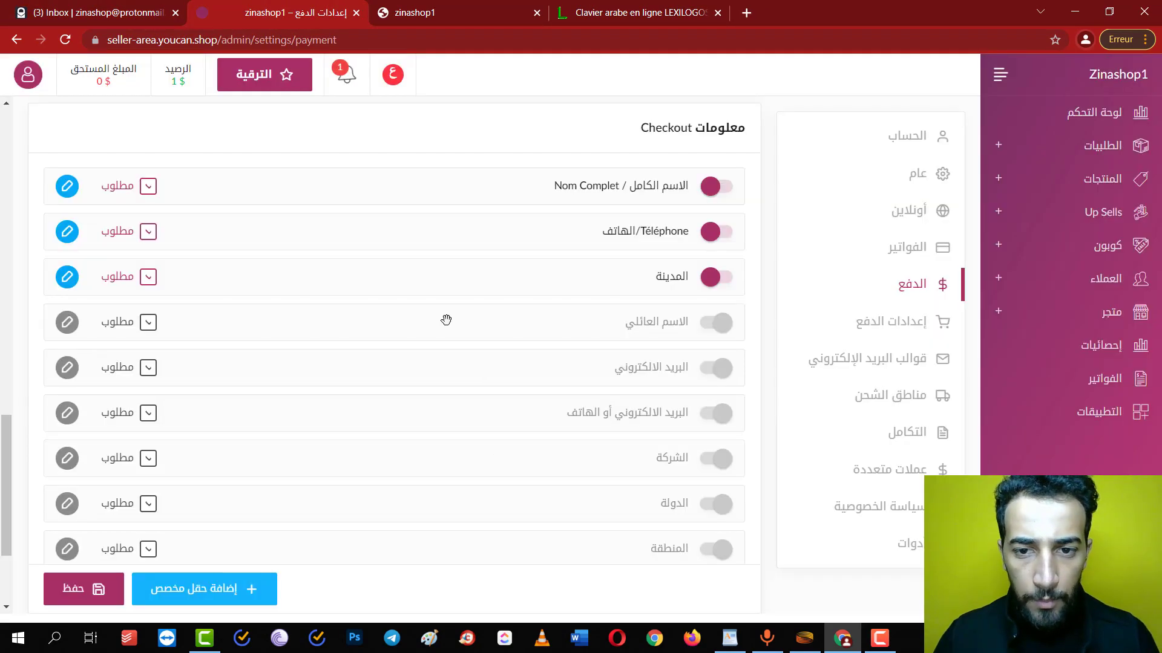
Open the city field and cut the Arabic word العنوان from the Lexilogos keyboard
left_click(67, 288)
left_click(601, 8)
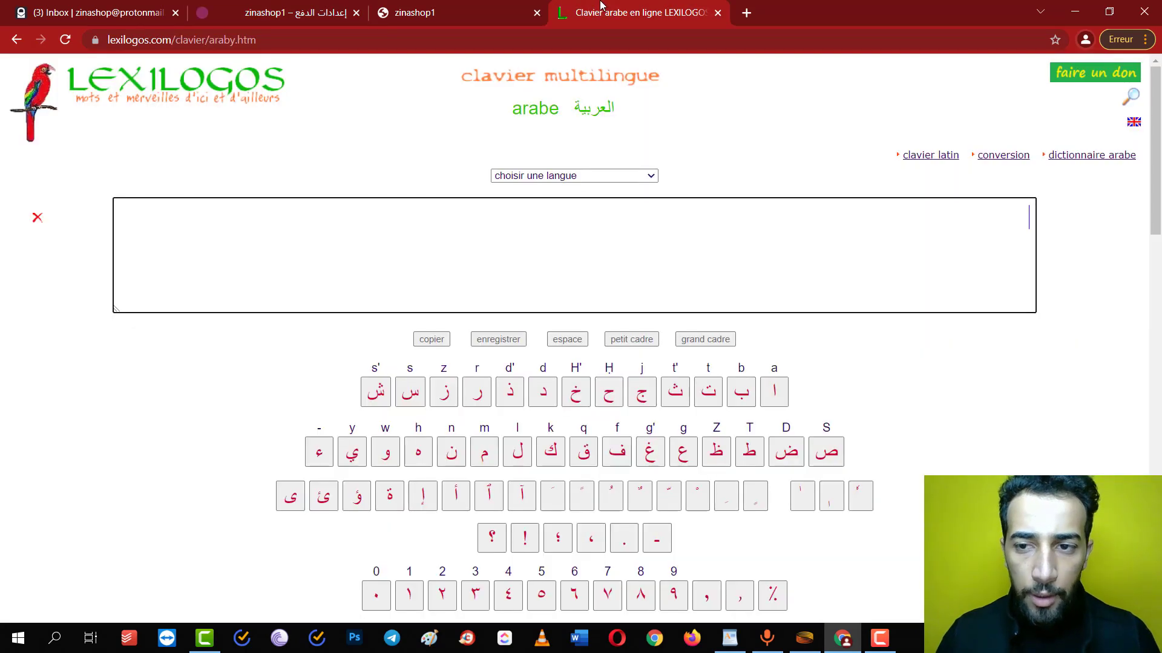
type("algnwan")
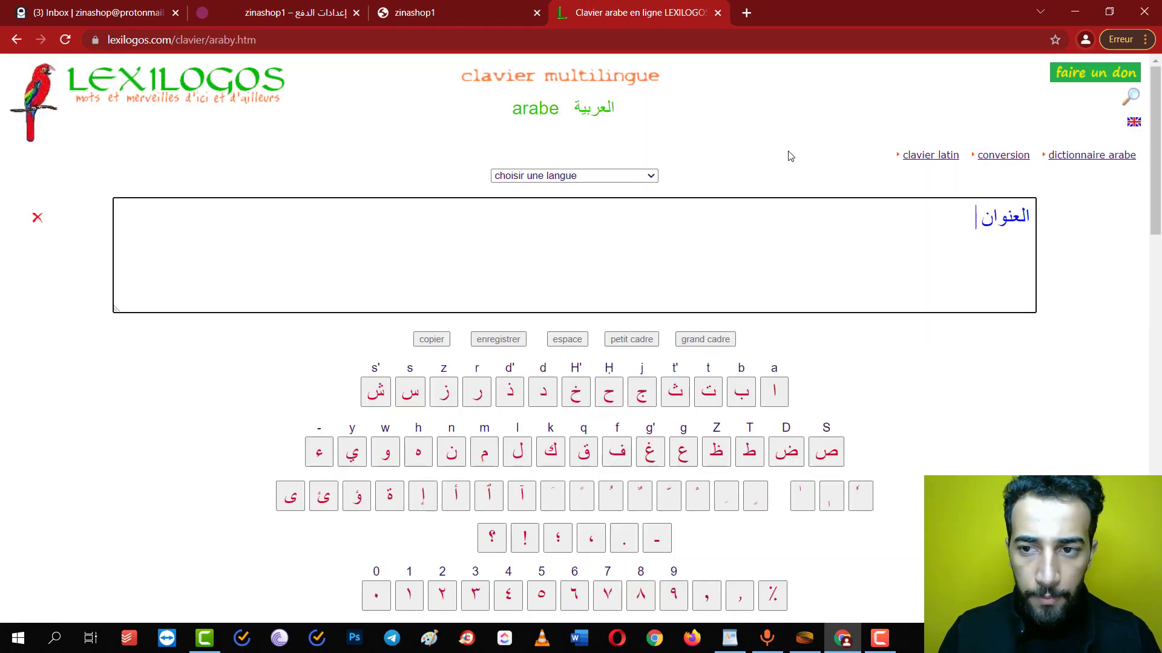
key("ctrl+a")
key("ctrl+x")
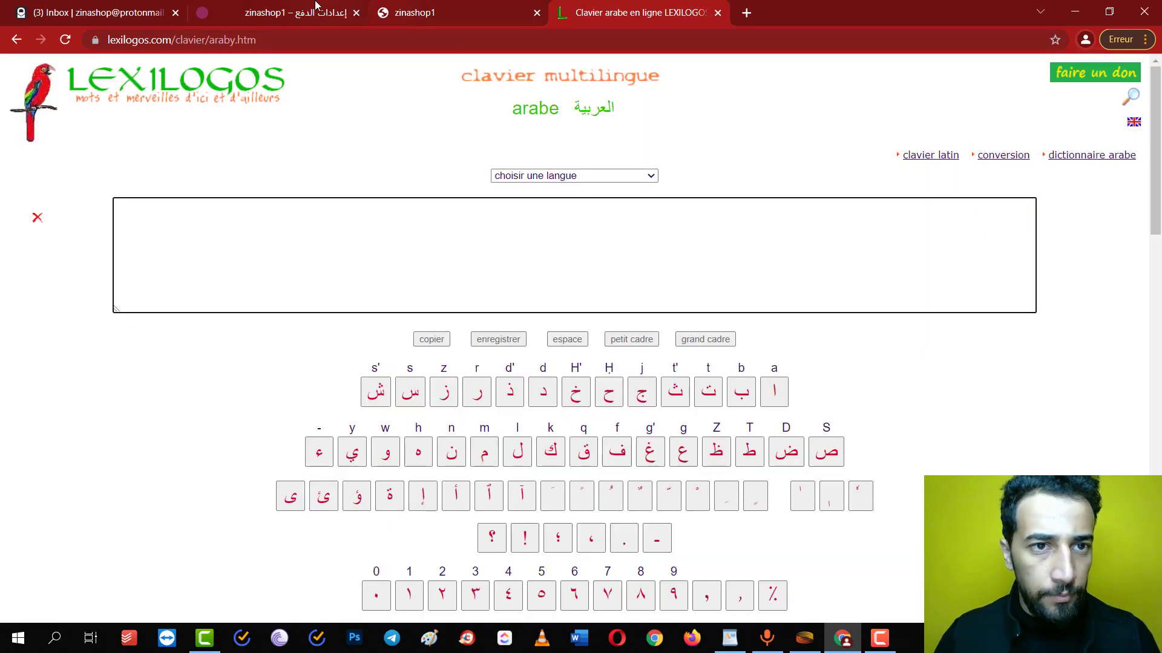
left_click(315, 5)
Rename the city field's display name to 'العنوان/Adresse' and save the field
left_click(549, 290)
key("ctrl+a")
key("ctrl+v")
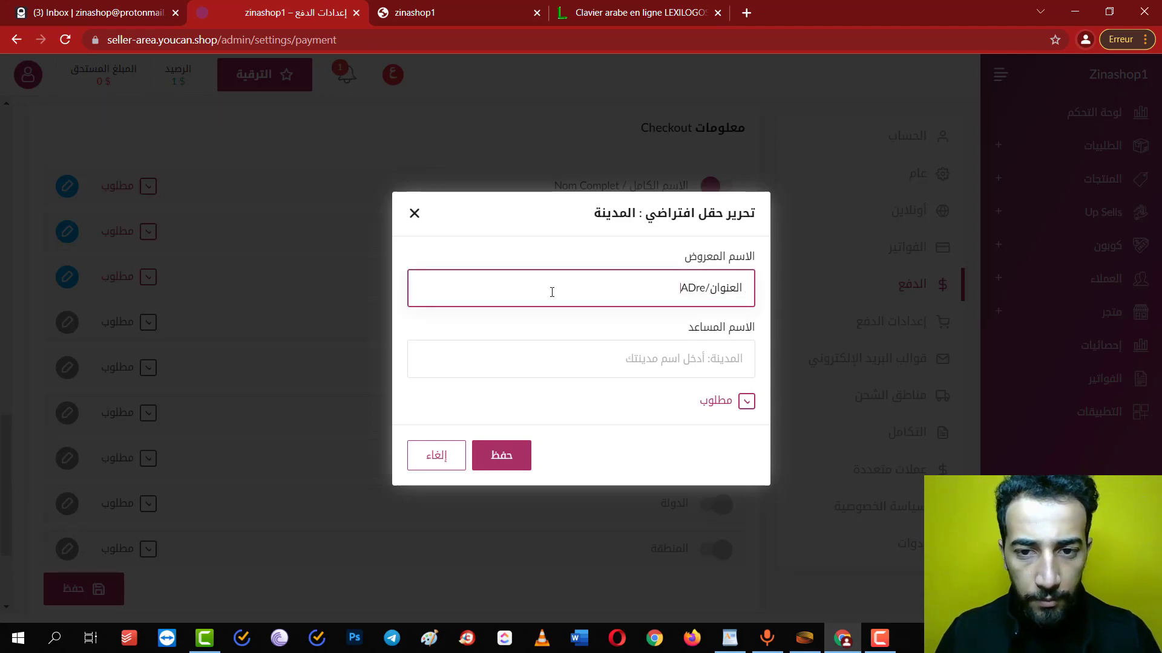
type("/Adresse")
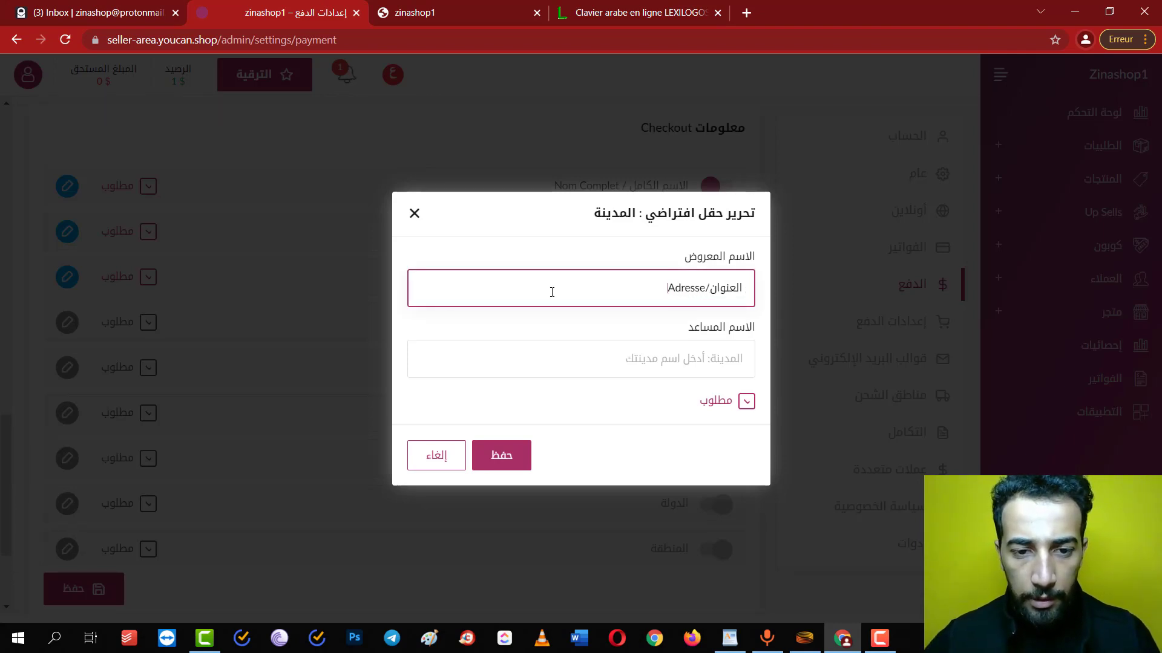
left_click(501, 455)
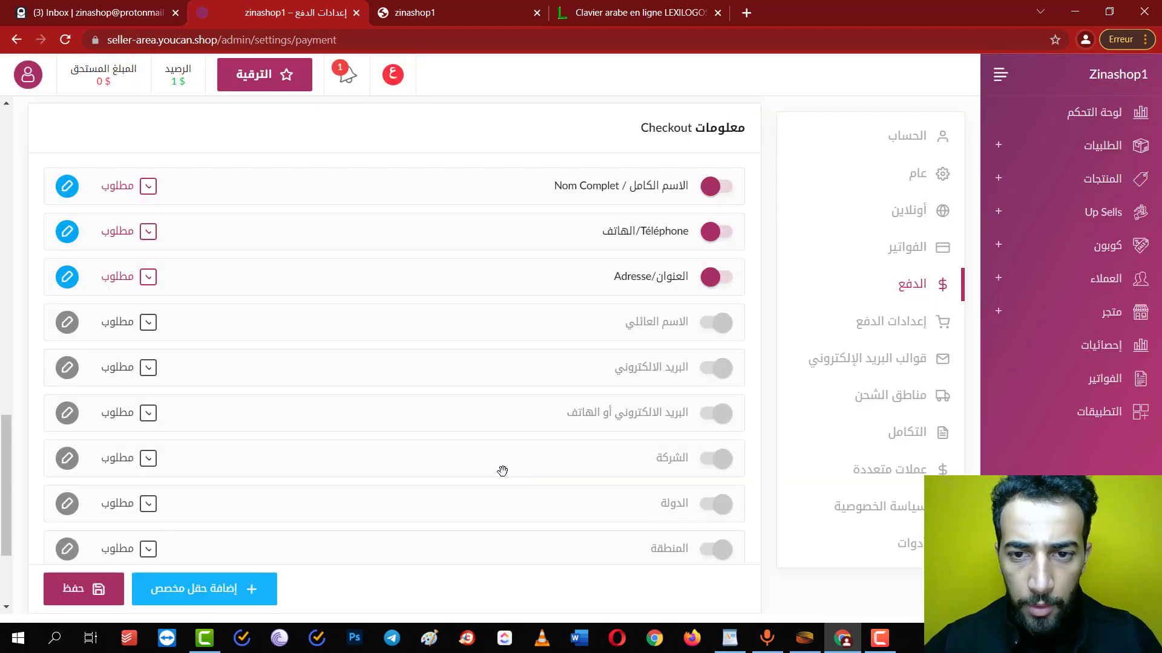
Save the checkout form settings at the bottom of the page
scroll(501, 470, "down", 3)
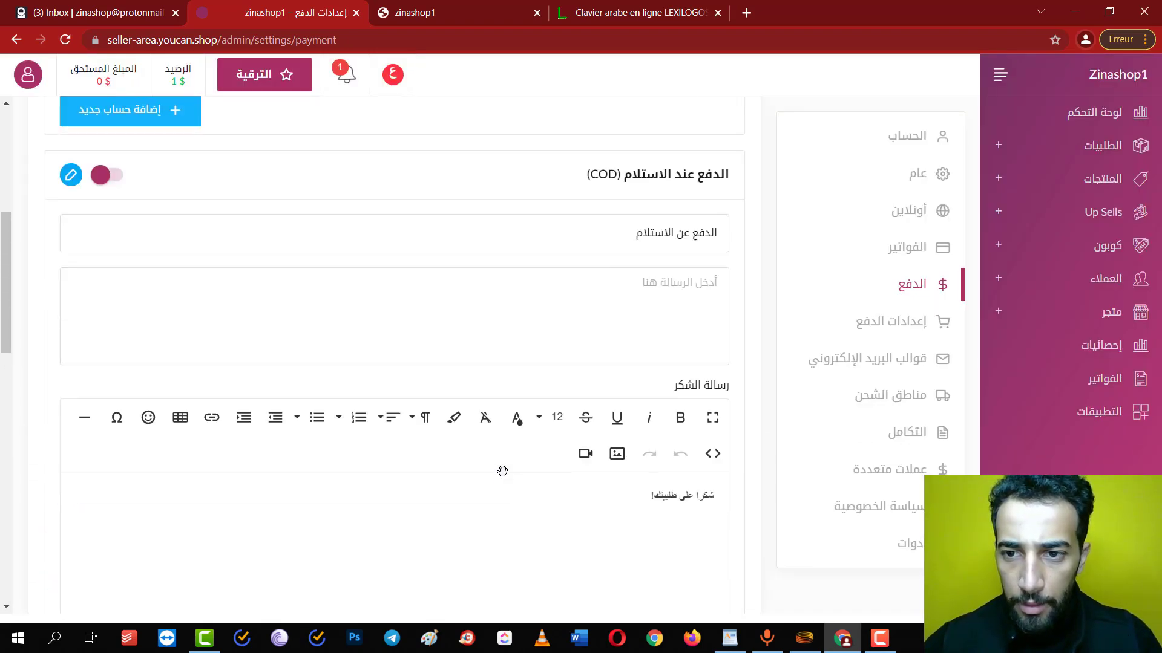
left_click(79, 578)
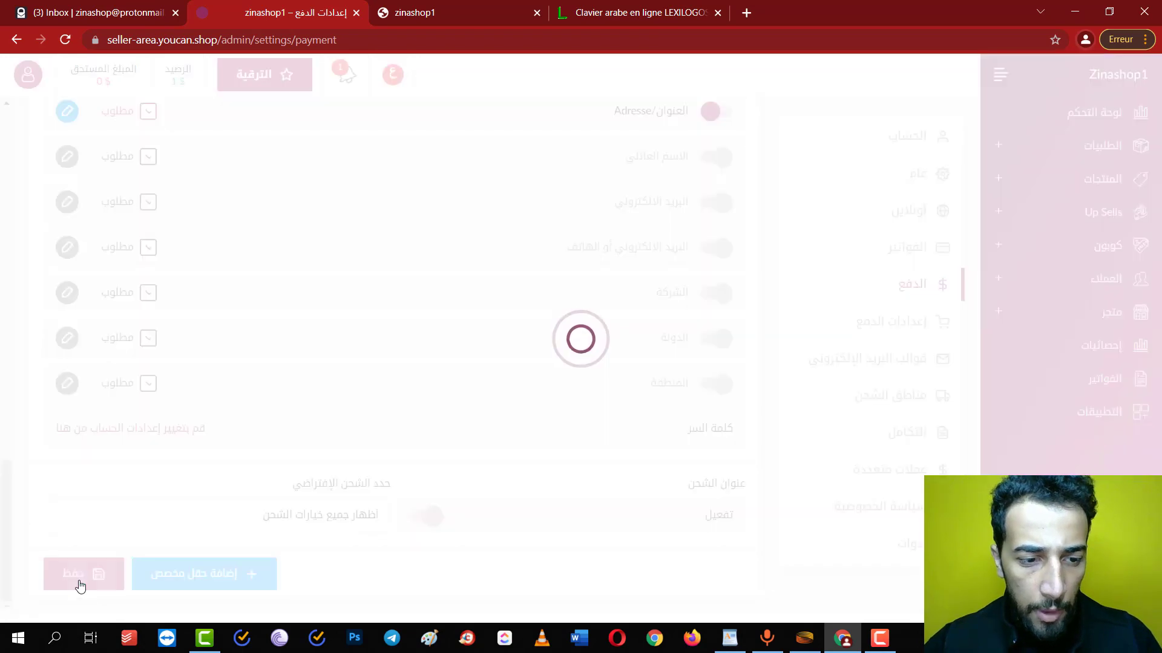
scroll(388, 340, "up", 15)
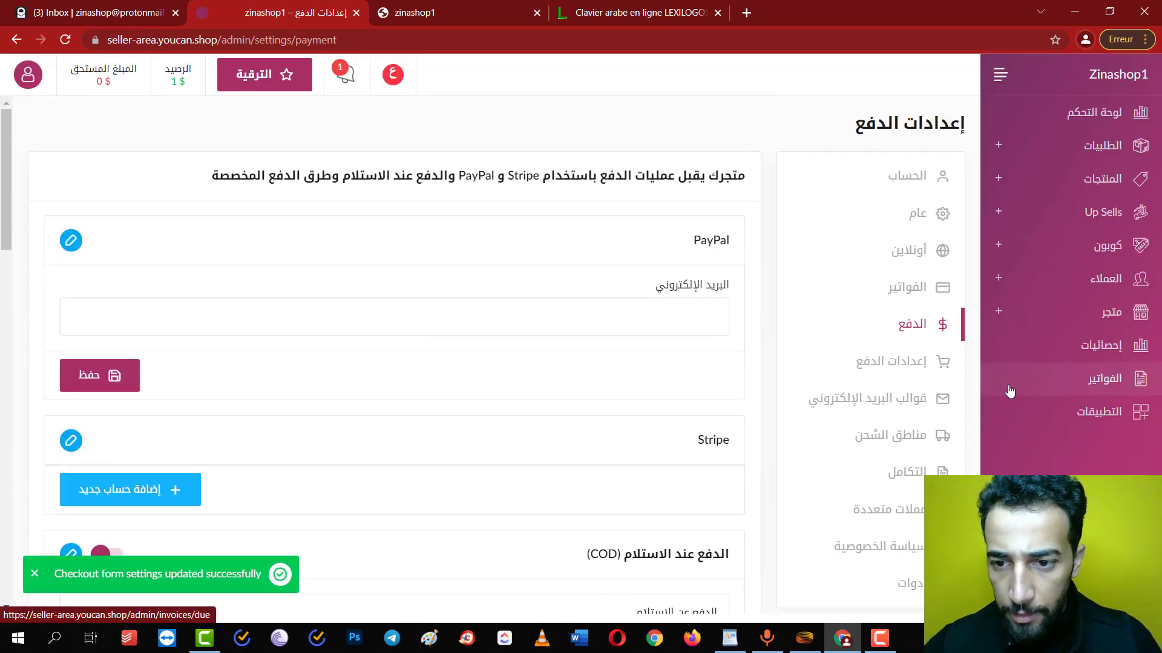
left_click(904, 251)
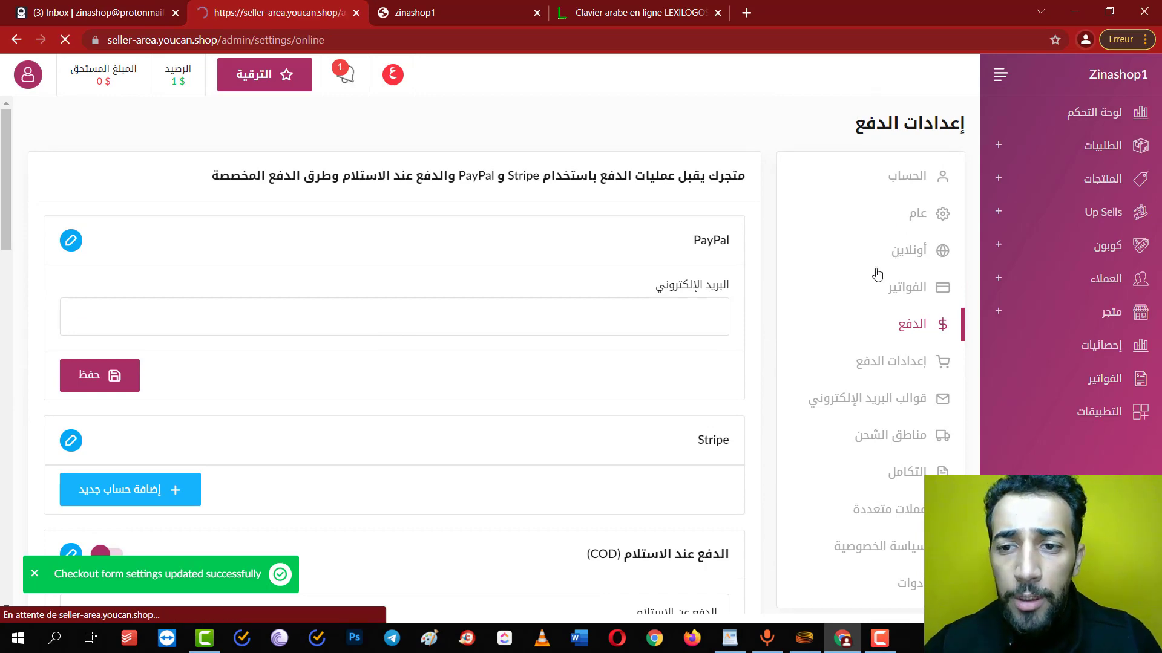
Scroll through the pixel tracking sections and view the custom CSS/JavaScript configs
scroll(576, 297, "down", 7)
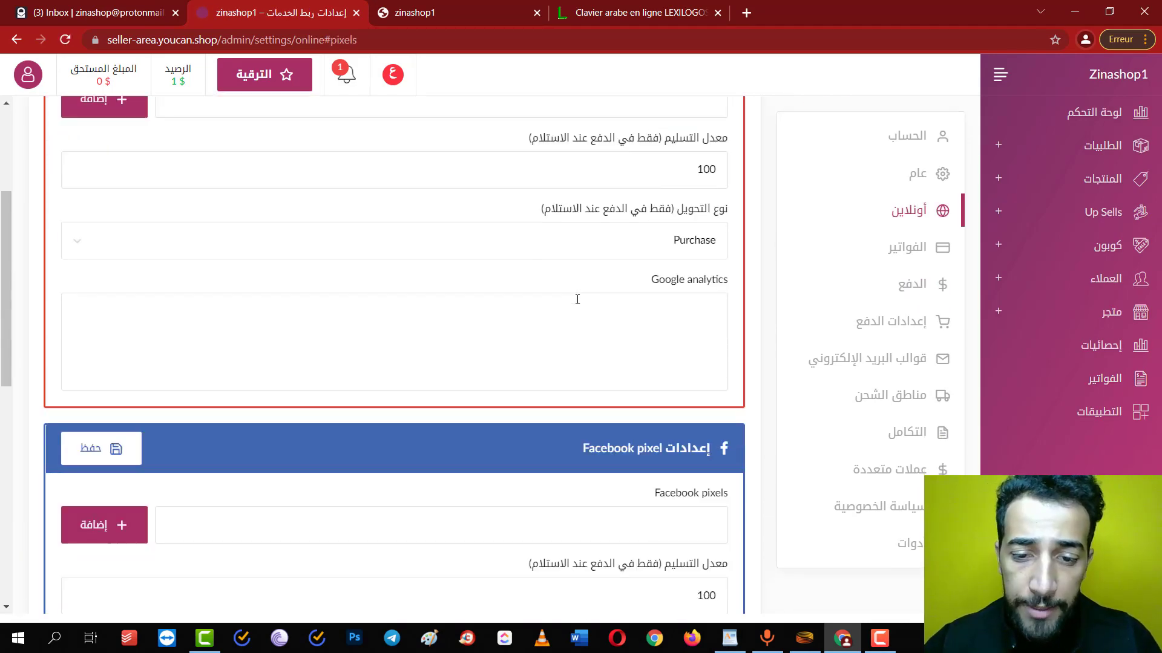
scroll(599, 363, "down", 6)
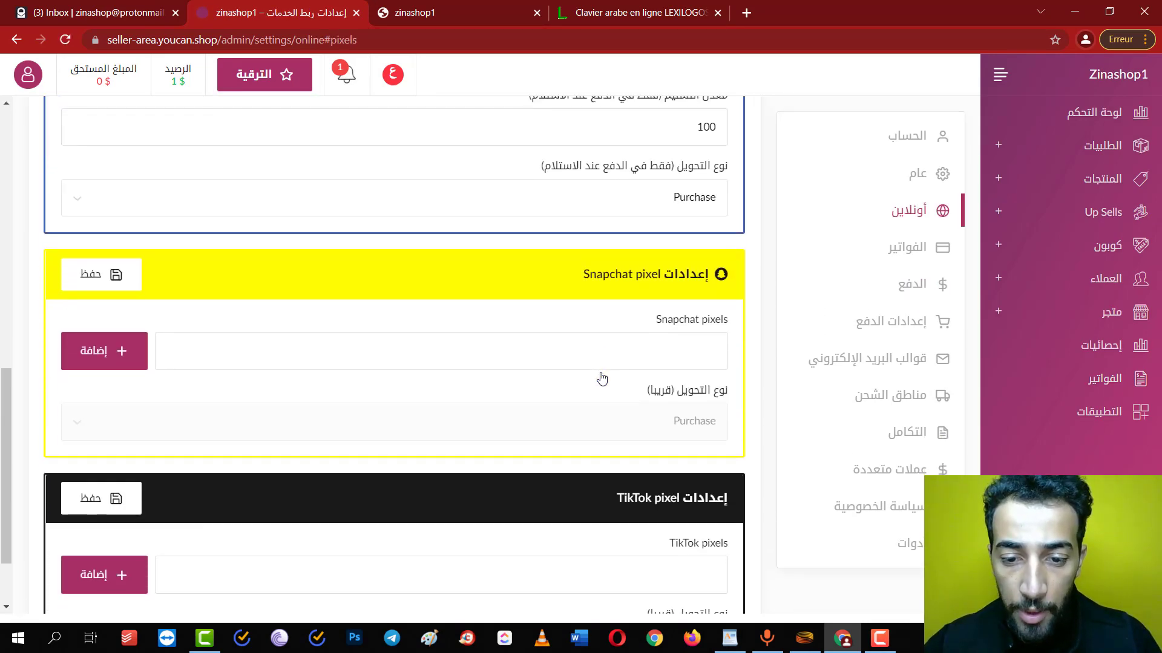
left_click_drag(510, 400, 732, 399)
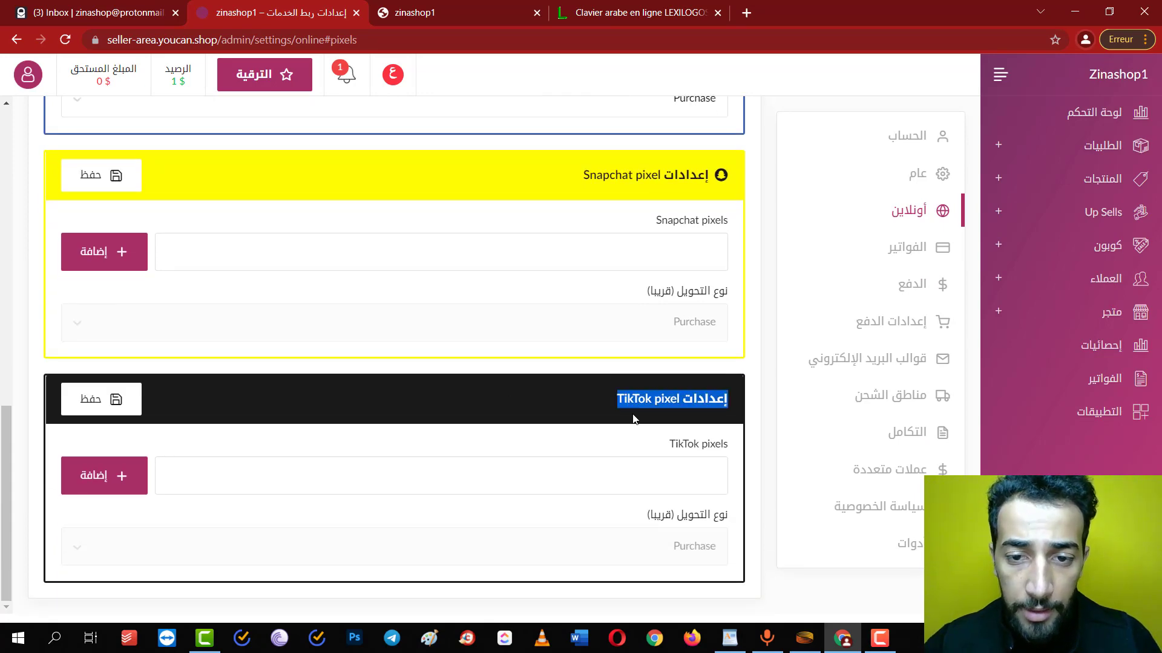
scroll(634, 419, "up", 5)
scroll(634, 419, "up", 5)
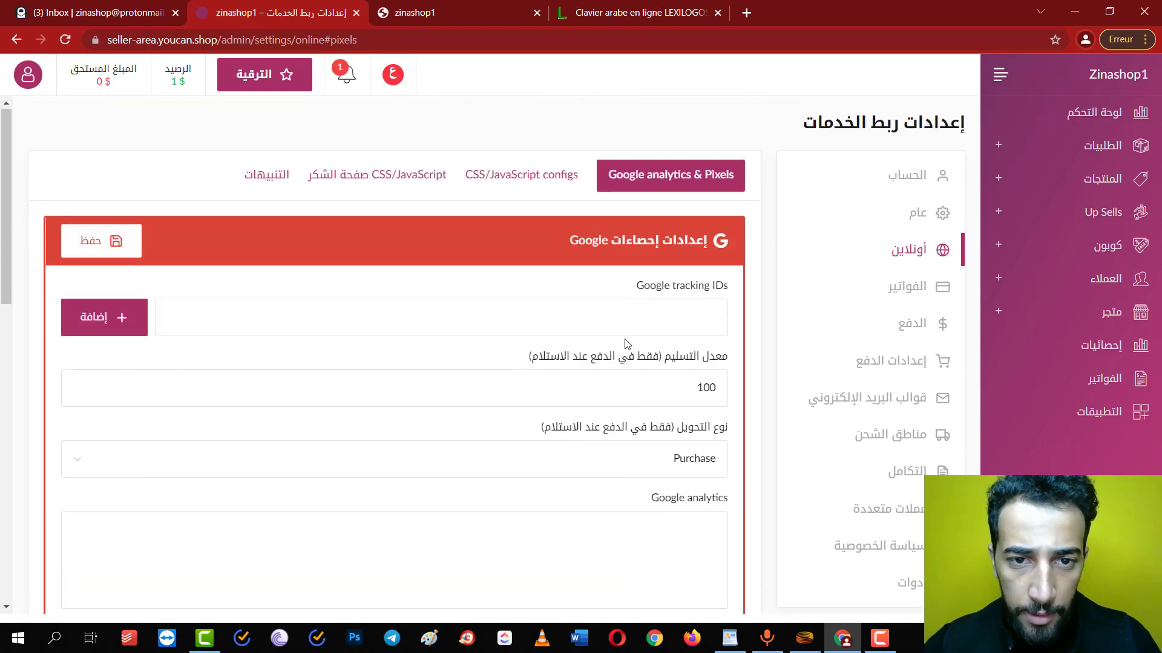
scroll(605, 175, "down", 1)
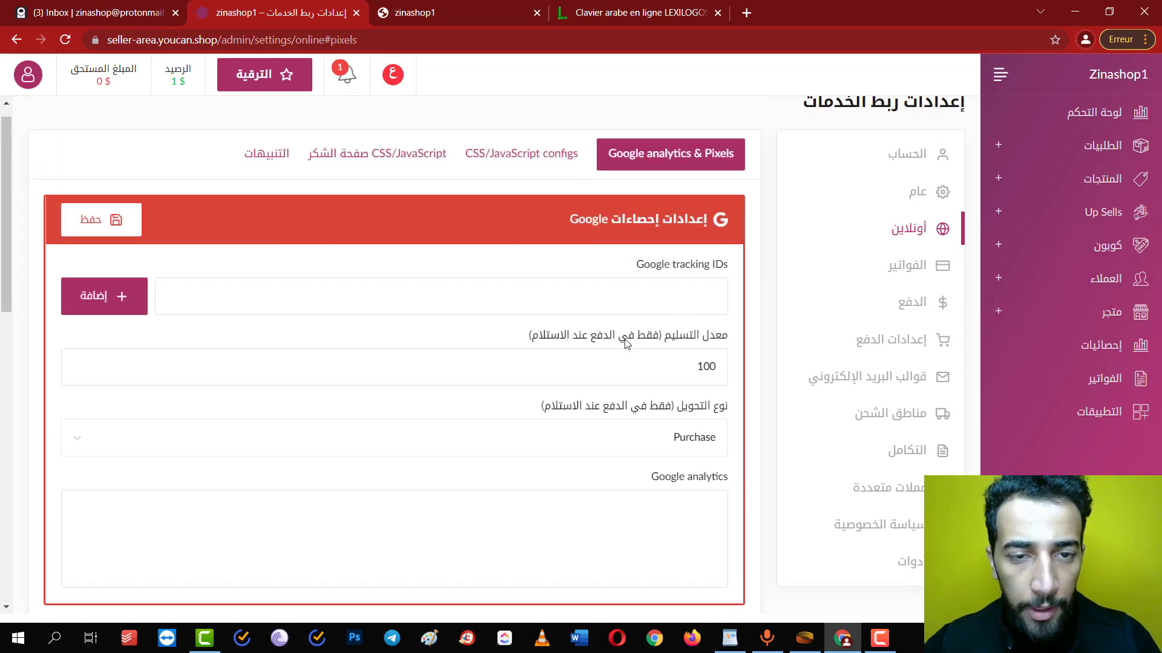
left_click(479, 169)
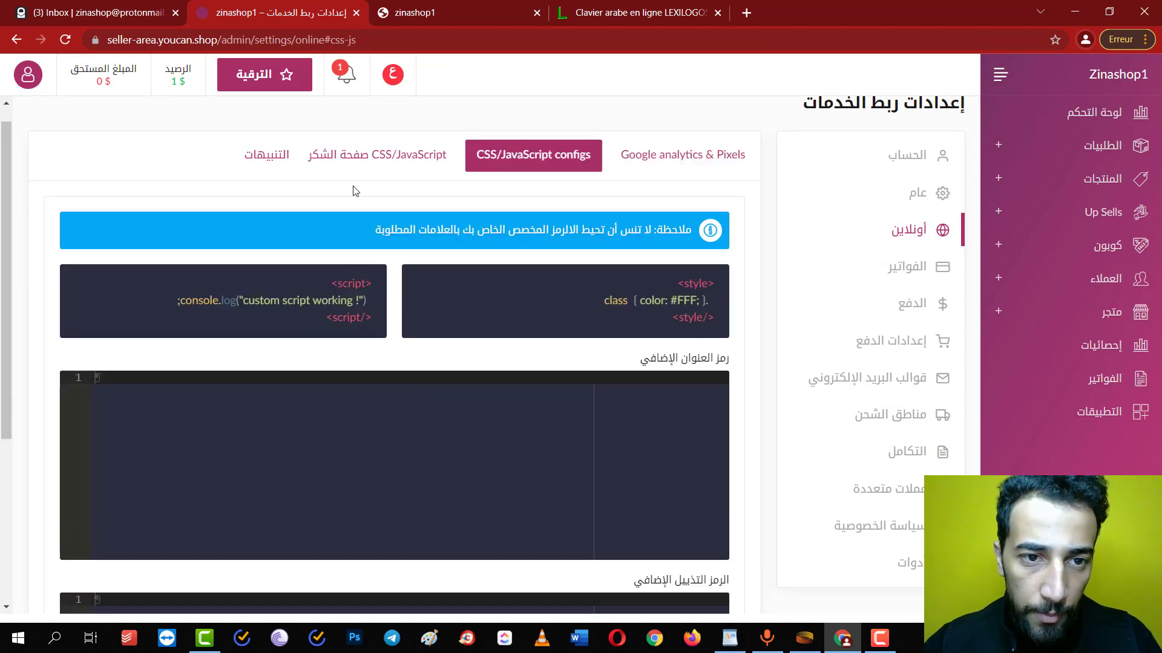
scroll(415, 215, "down", 2)
scroll(415, 215, "up", 3)
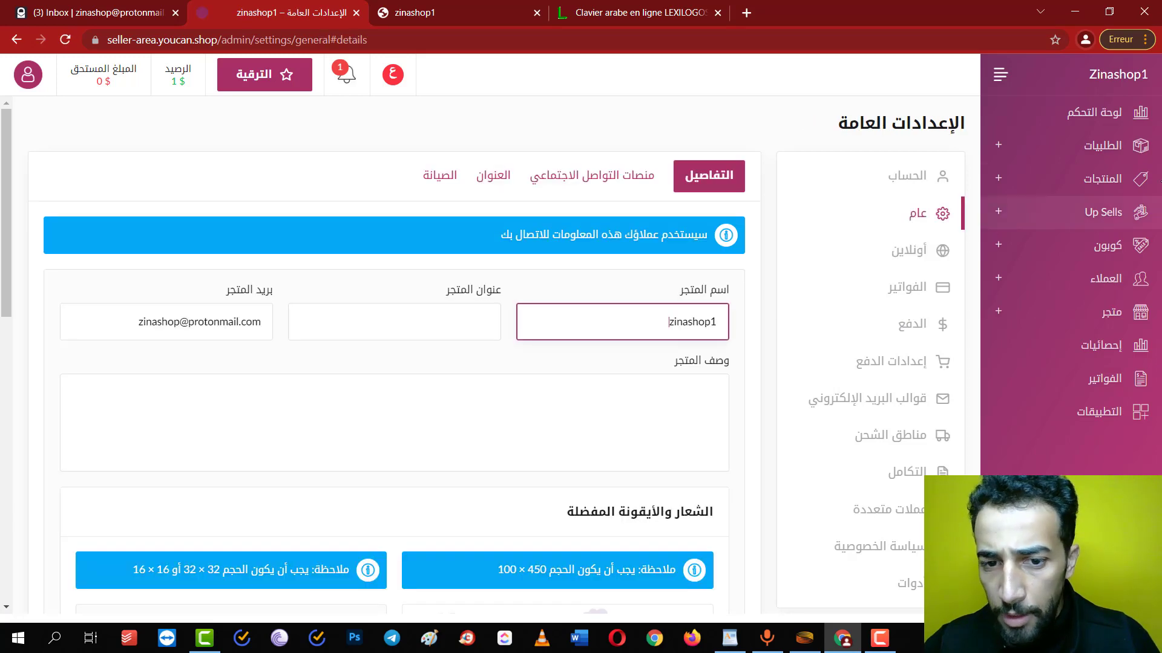
left_click(1089, 145)
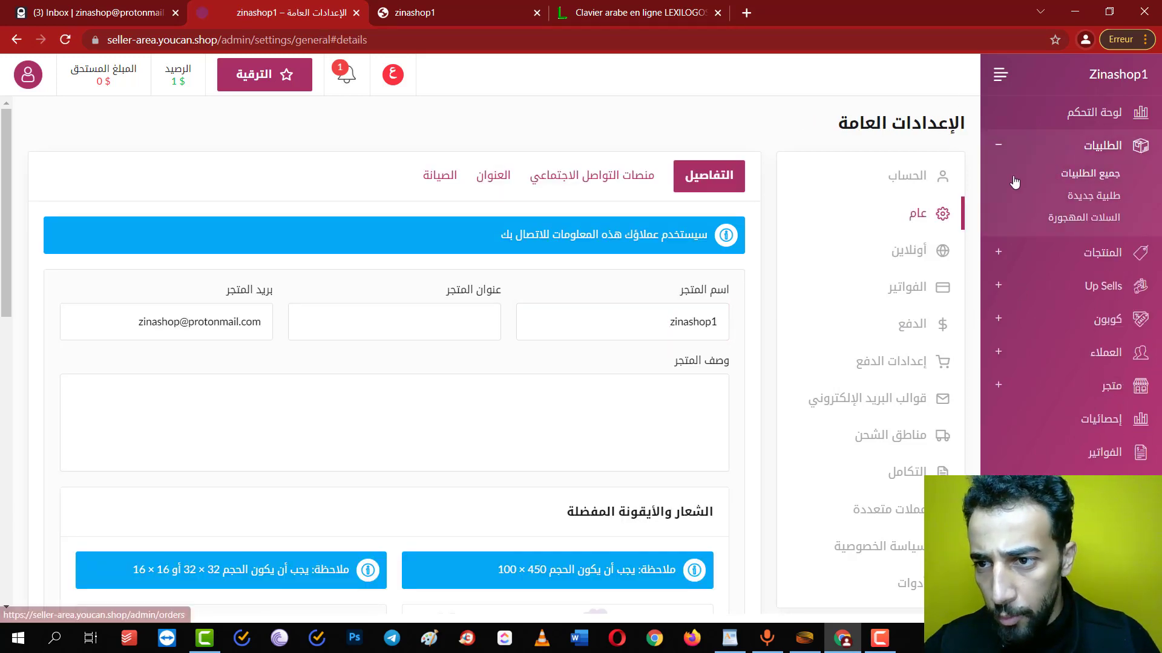
Start creating a new product and browse the form down to the URL field
left_click(1039, 265)
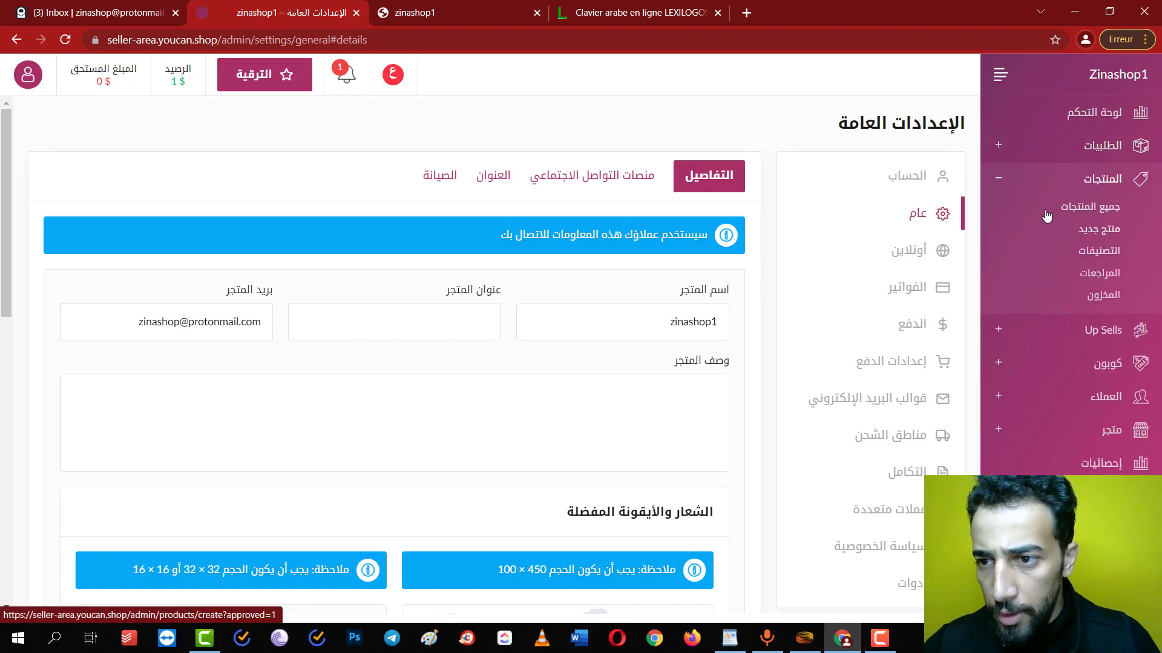
left_click(1089, 232)
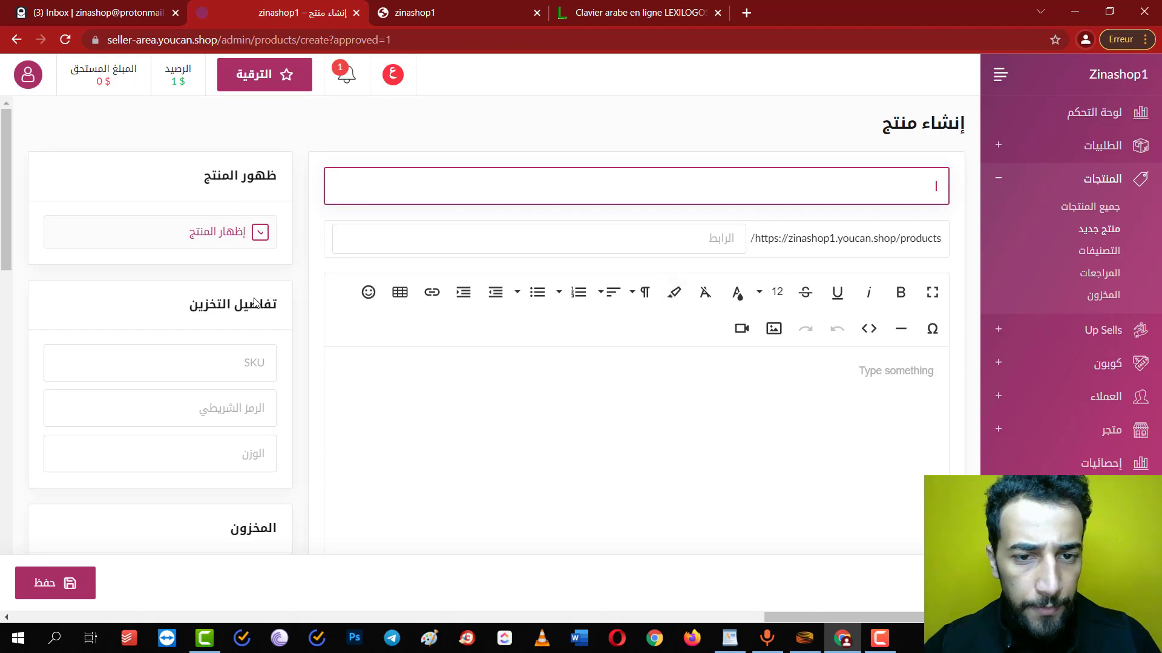
scroll(254, 303, "down", 4)
scroll(255, 302, "up", 4)
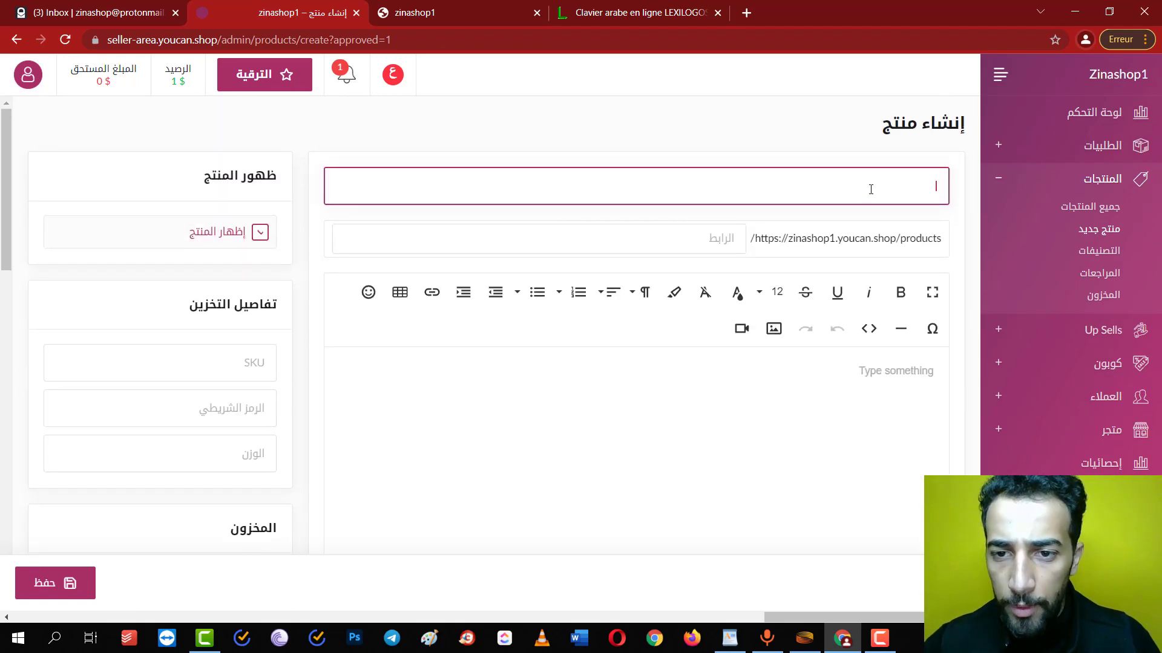
left_click(608, 235)
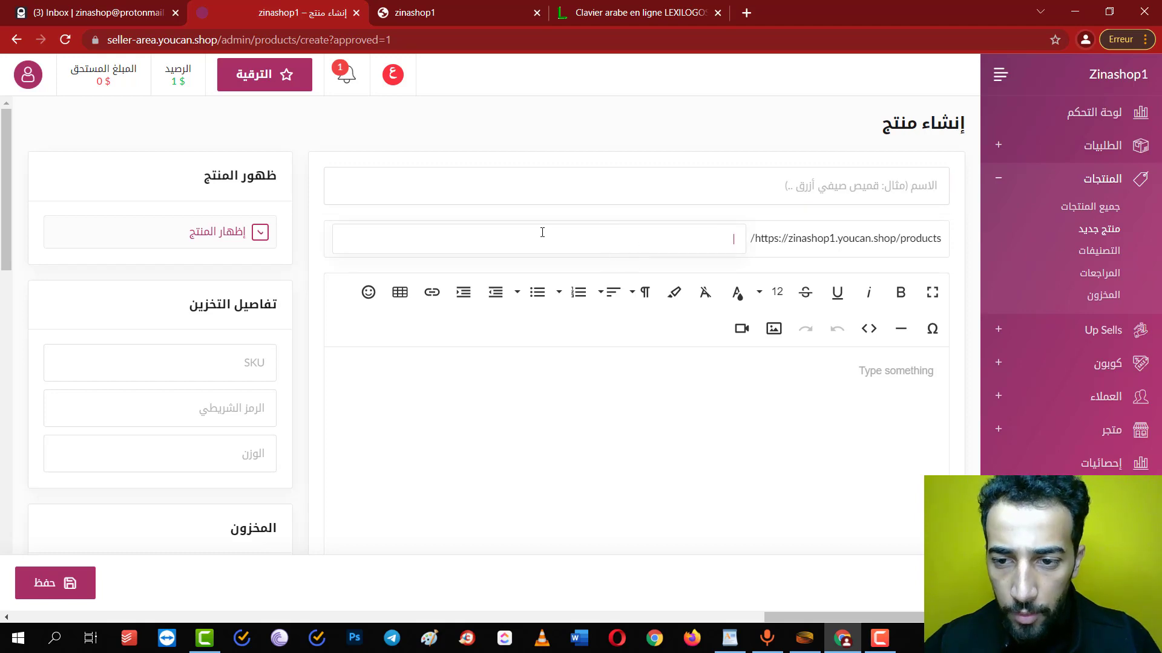
scroll(633, 266, "down", 2)
scroll(700, 324, "down", 2)
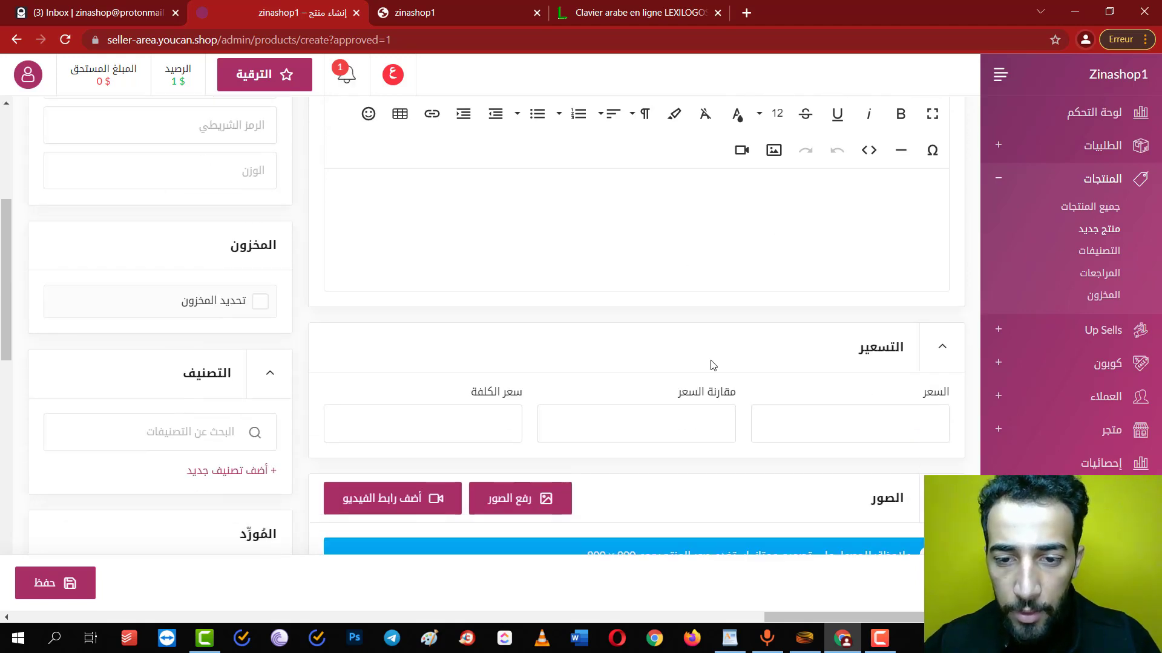
Look over the price fields, then switch the admin language to Français
left_click(805, 414)
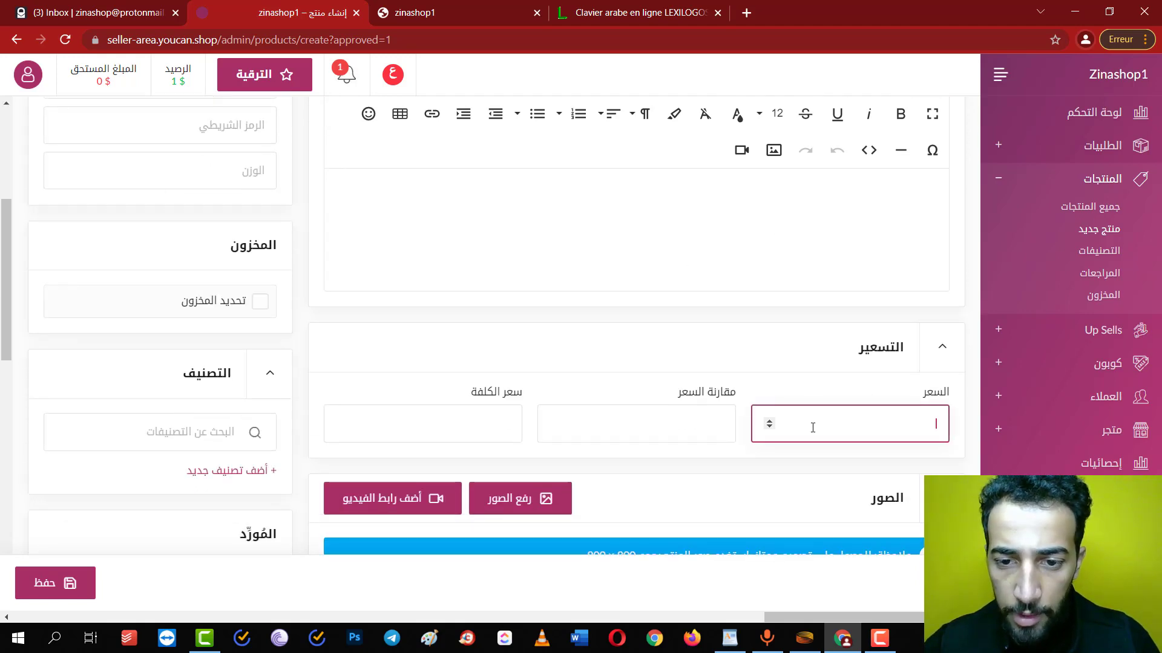
left_click(645, 413)
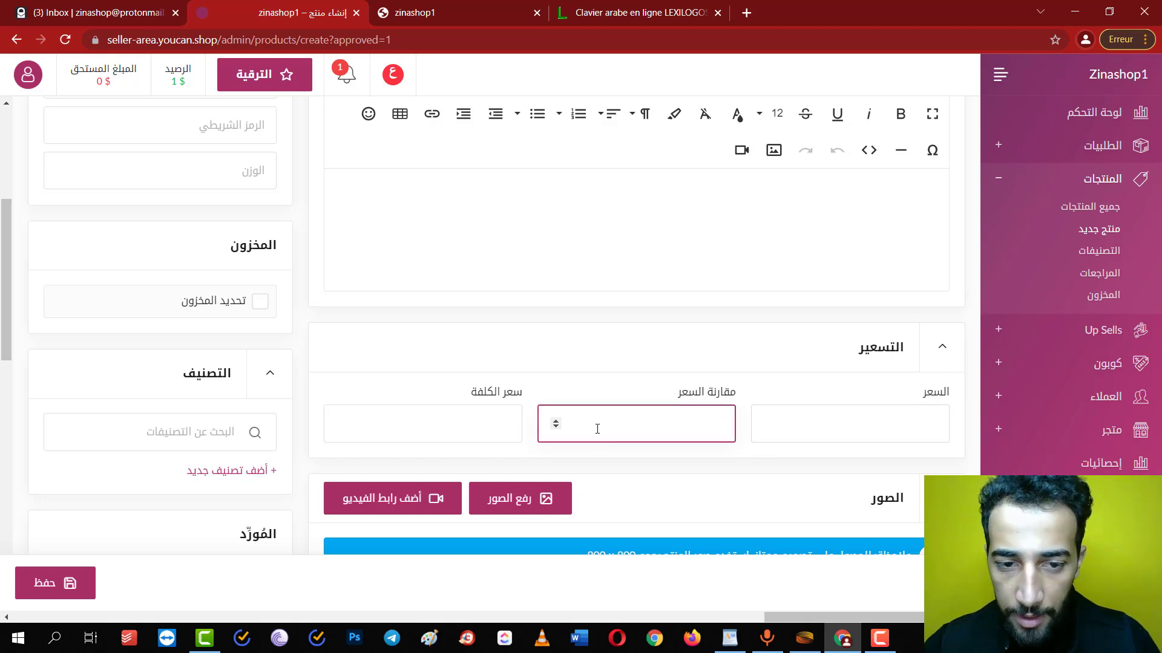
scroll(495, 345, "down", 2)
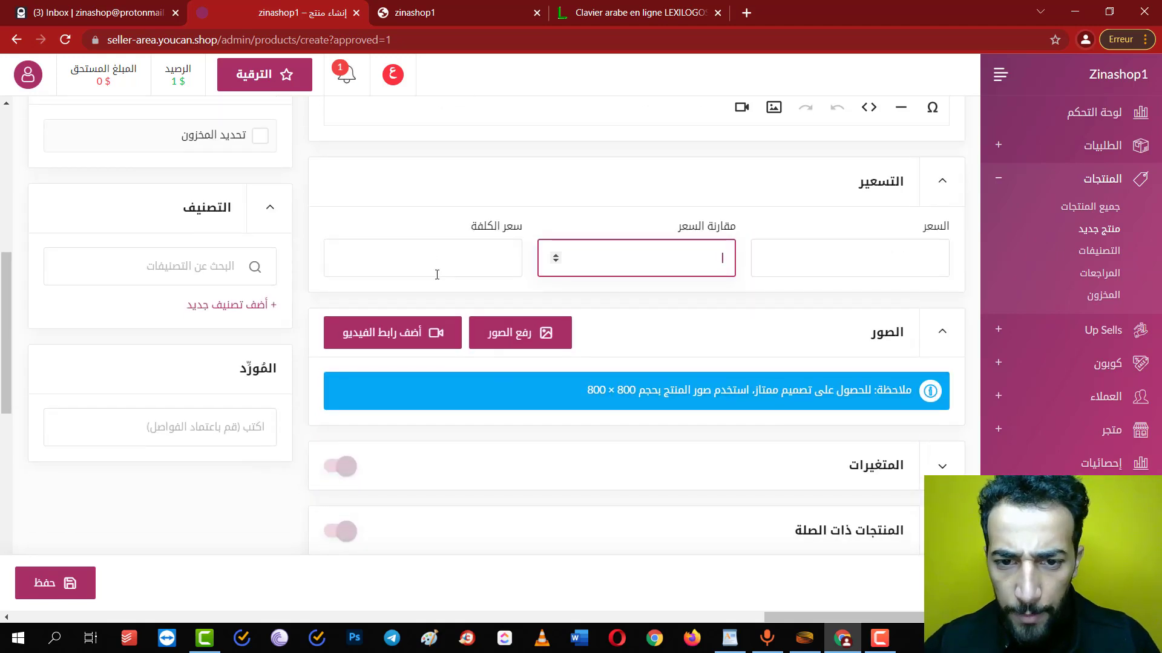
scroll(437, 275, "down", 2)
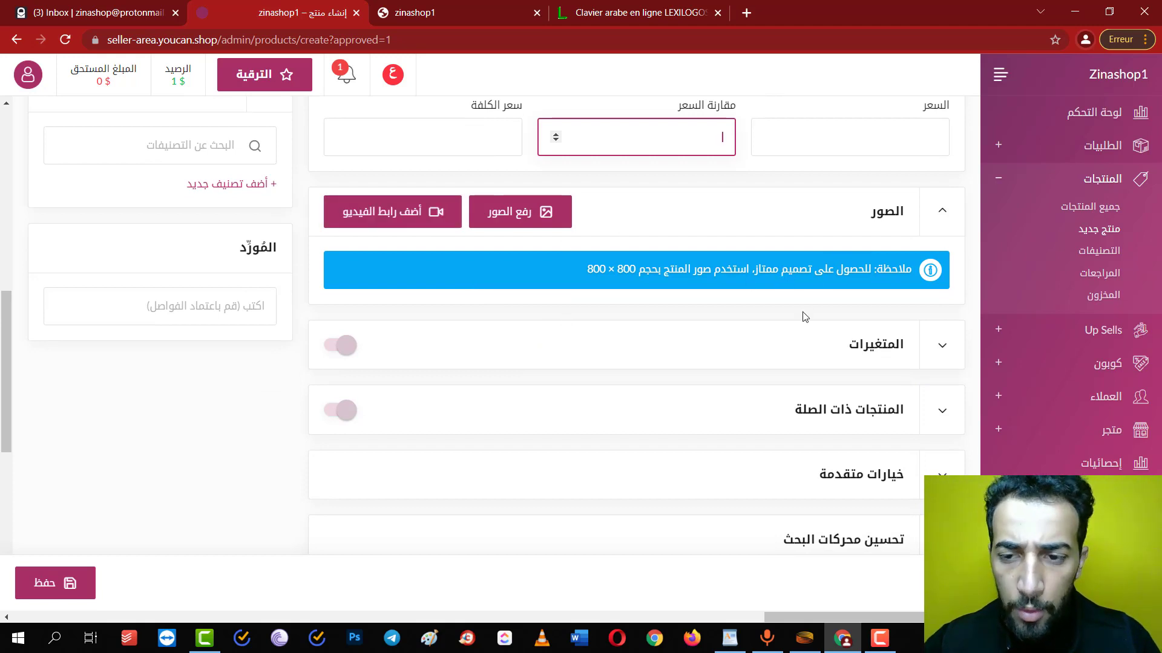
scroll(942, 201, "down", 2)
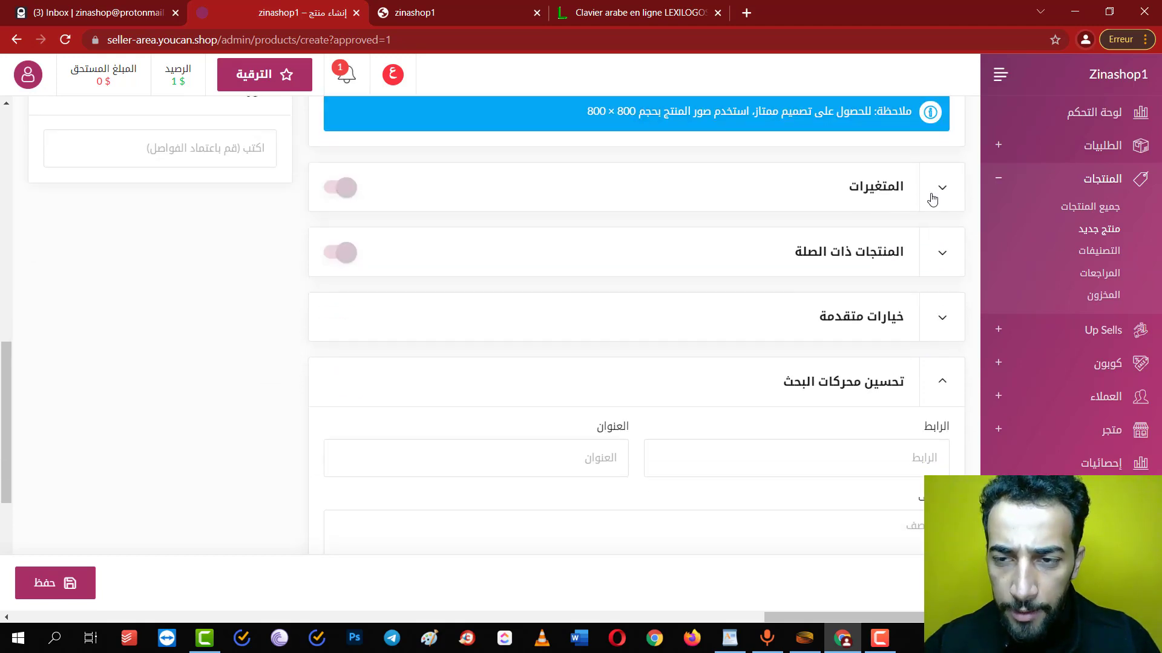
left_click(393, 78)
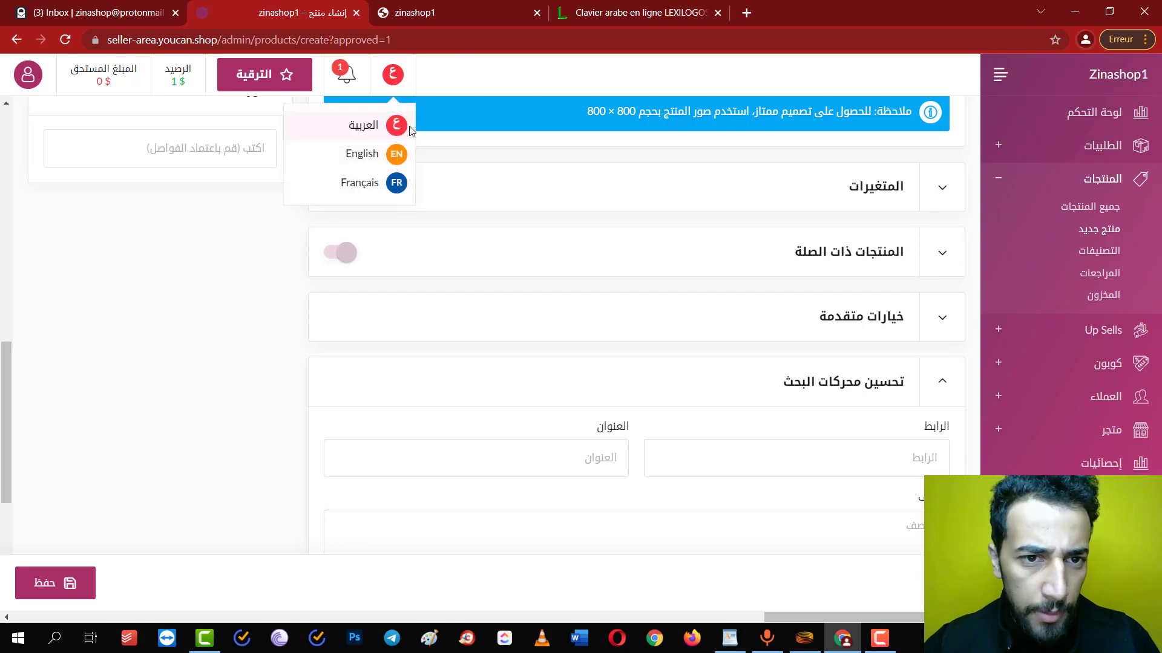
left_click(375, 185)
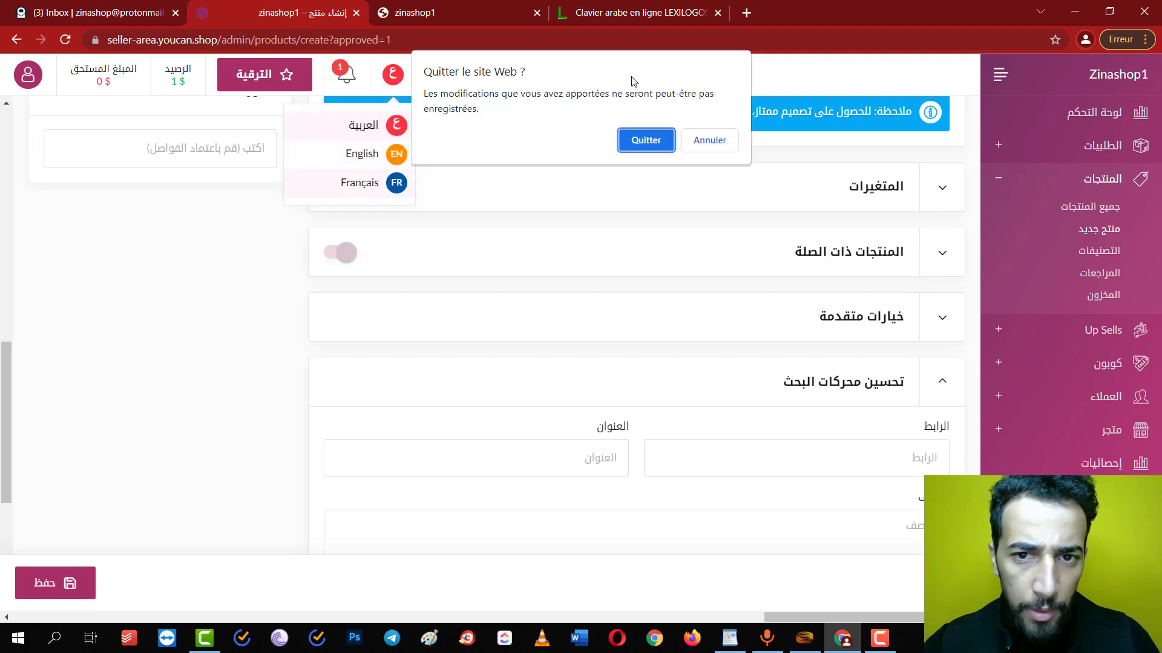
Leave the page so the product form reloads in French, and expand Options avancées
left_click(645, 141)
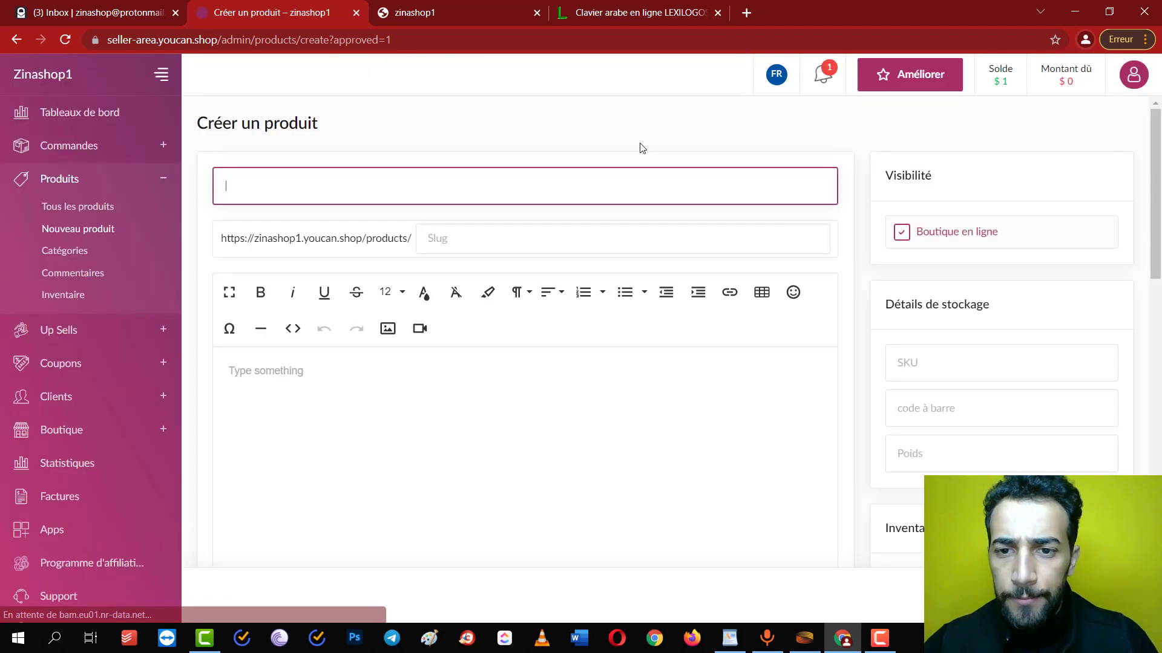
scroll(649, 328, "down", 8)
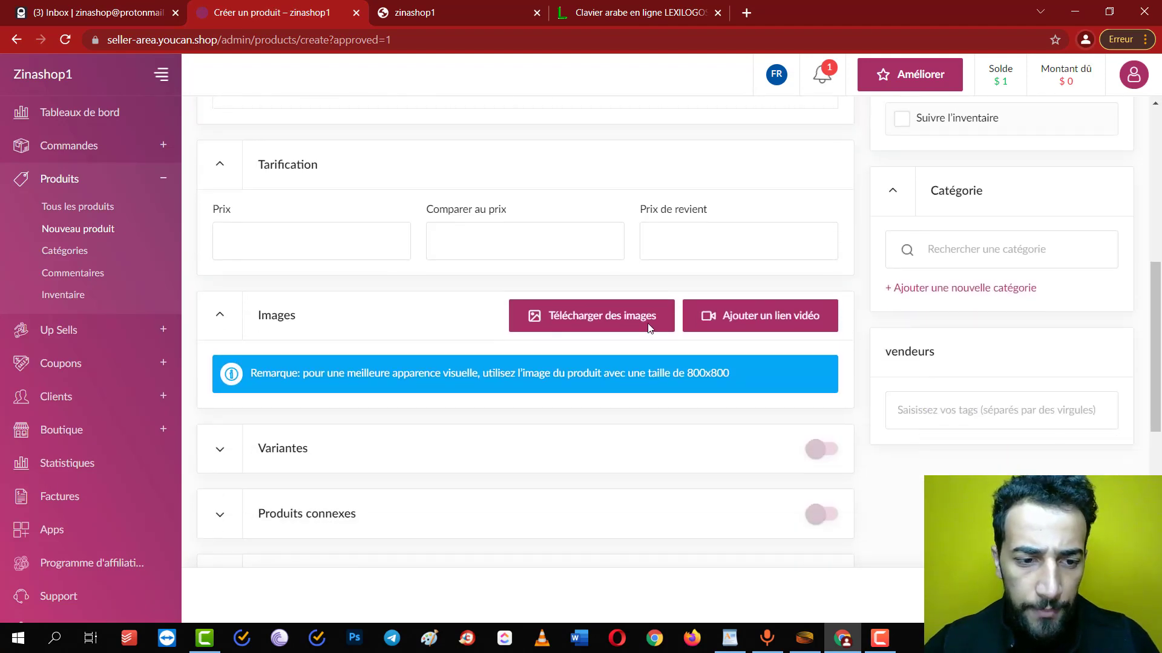
scroll(387, 444, "down", 2)
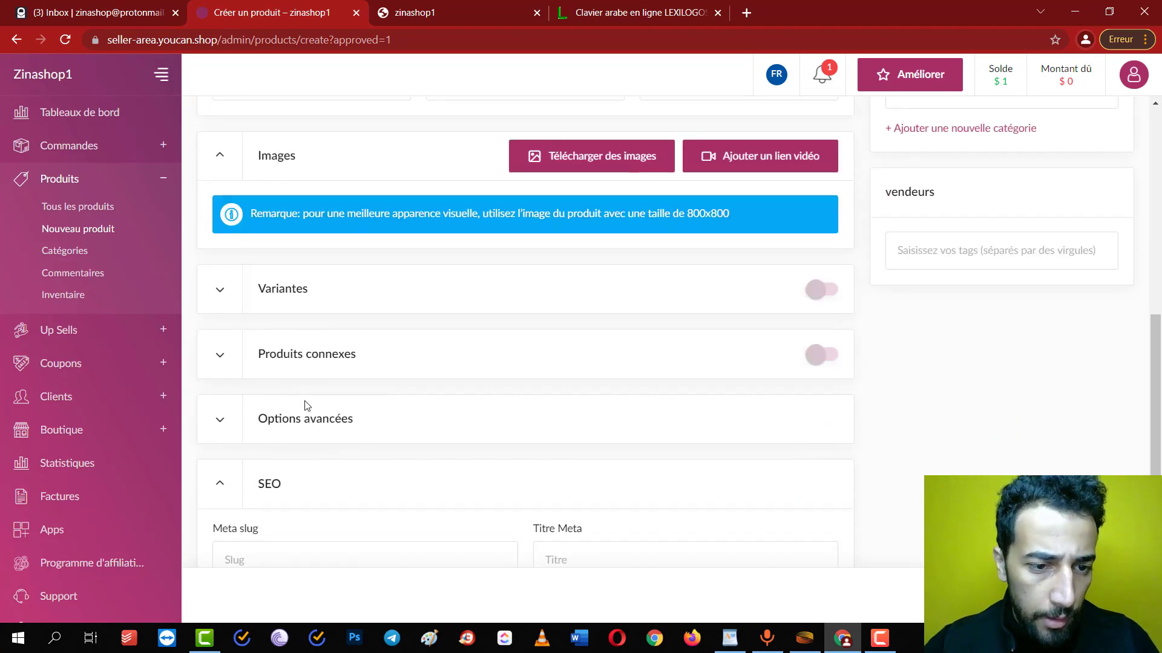
scroll(236, 388, "down", 1)
left_click(230, 360)
scroll(507, 357, "down", 2)
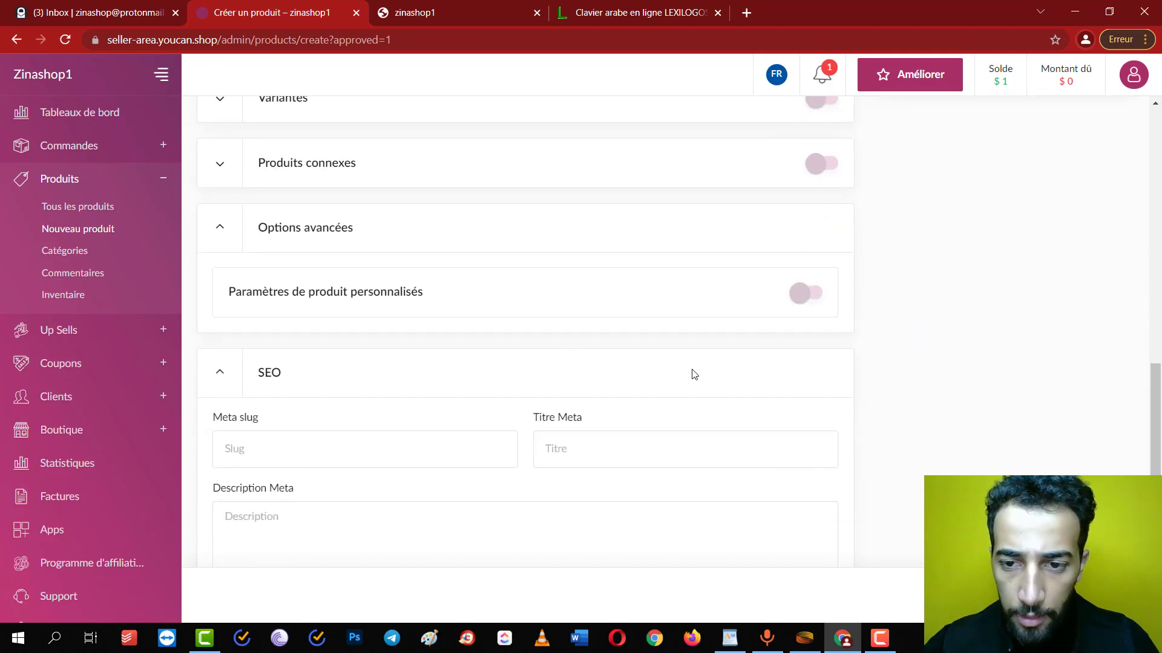
scroll(782, 344, "down", 4)
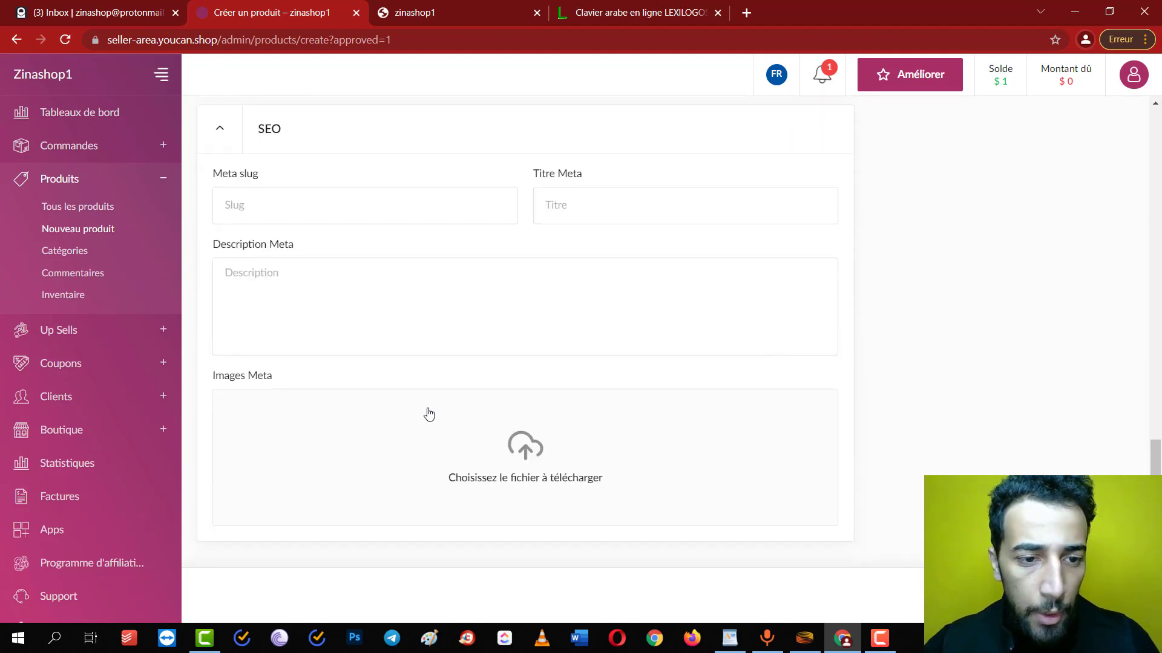
scroll(660, 346, "up", 9)
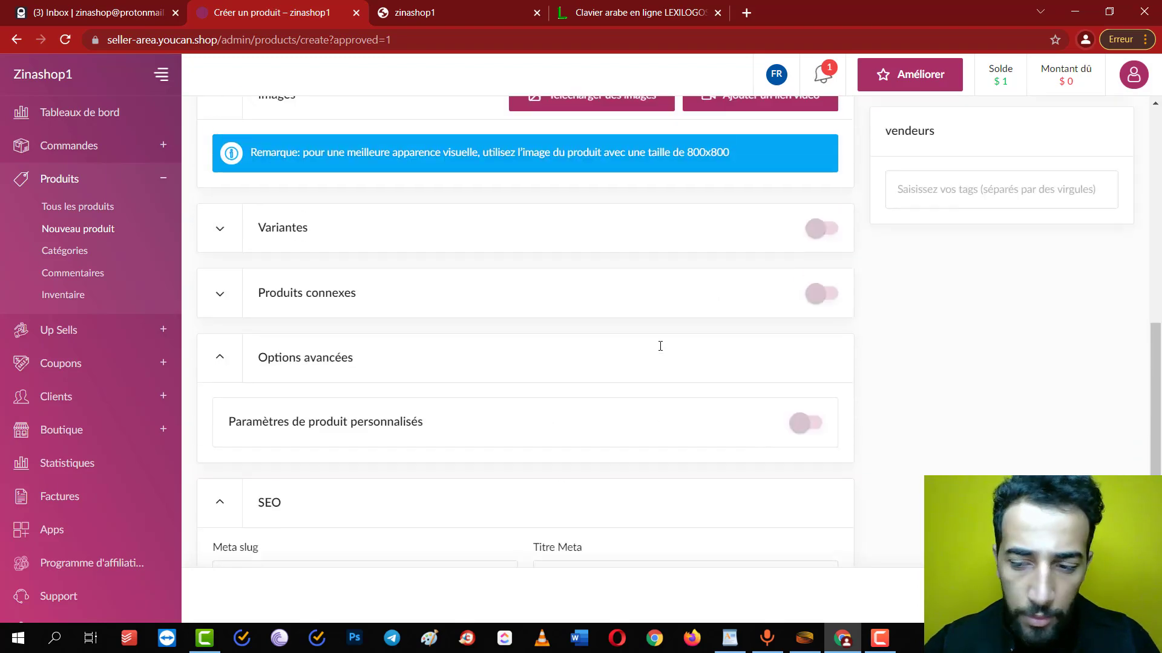
scroll(660, 346, "up", 8)
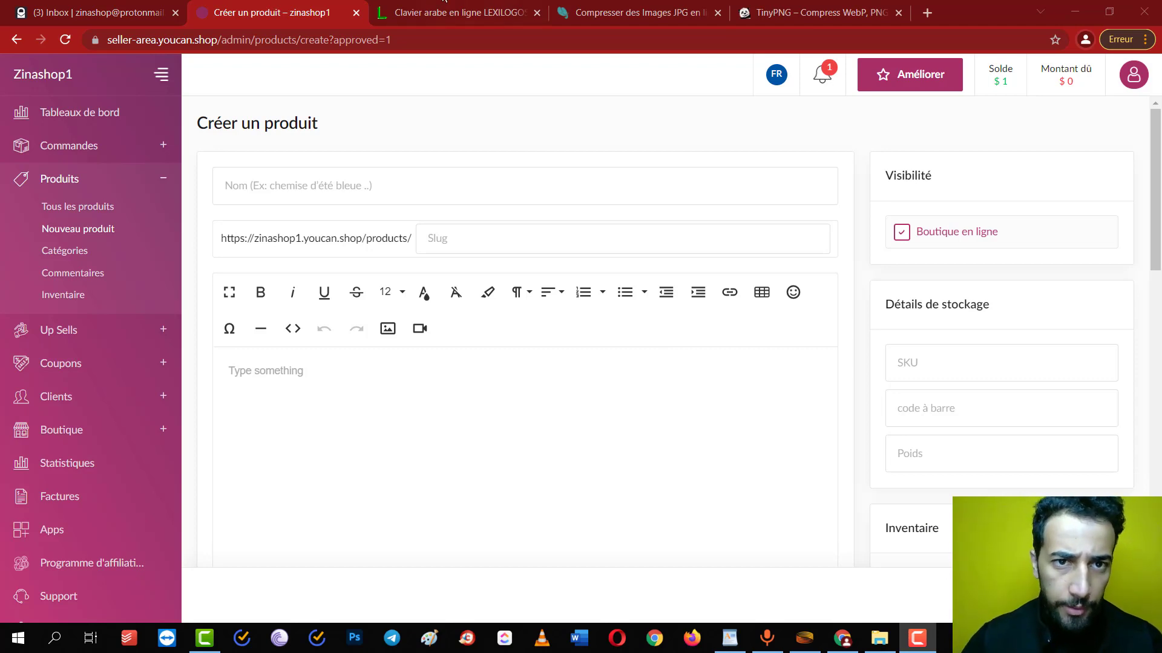
Type 'الصبارة الراقصة جودة عالية' in the Lexilogos Arabic keyboard and cut it
left_click(425, 6)
type("الصbارة")
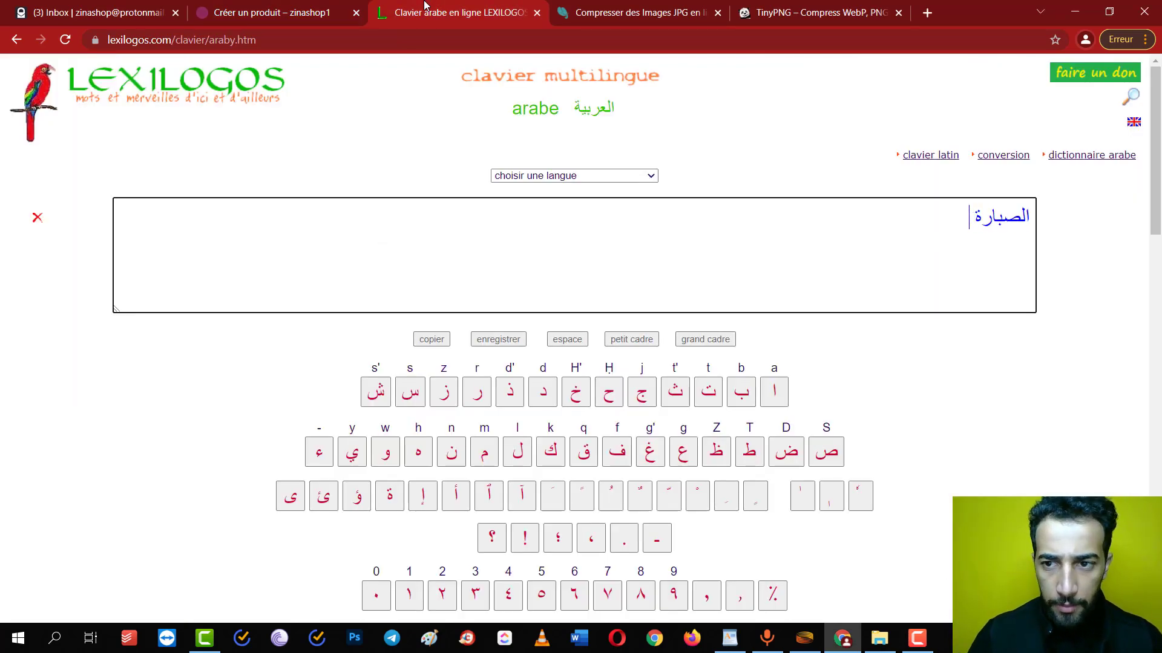
type(" الrاq")
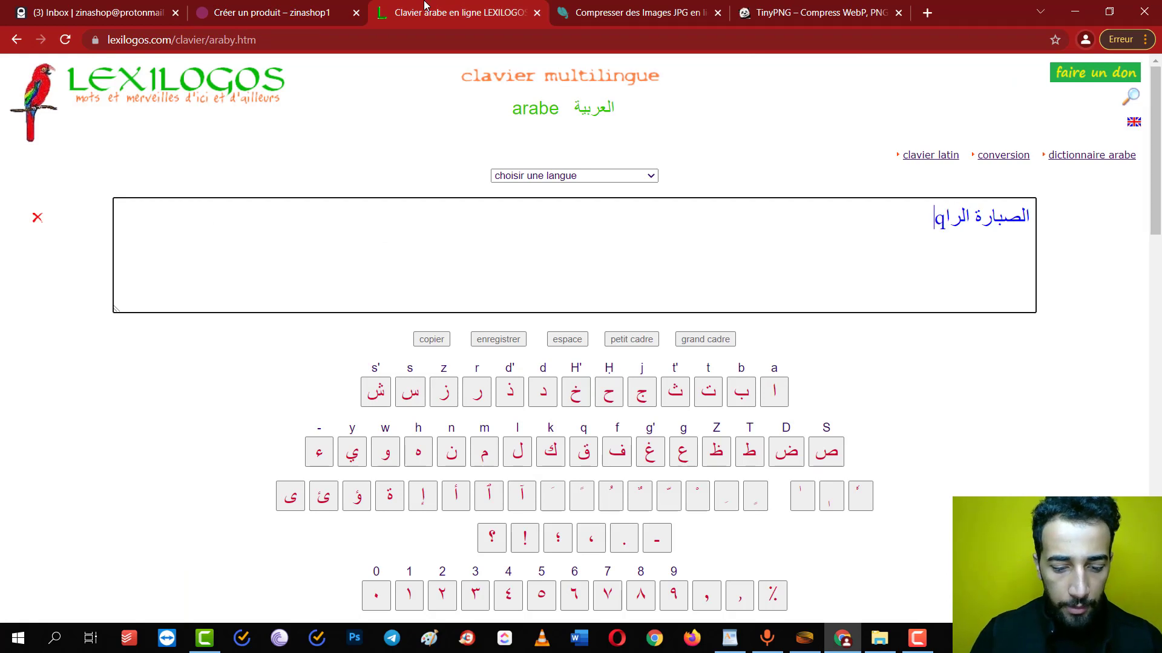
type("صة")
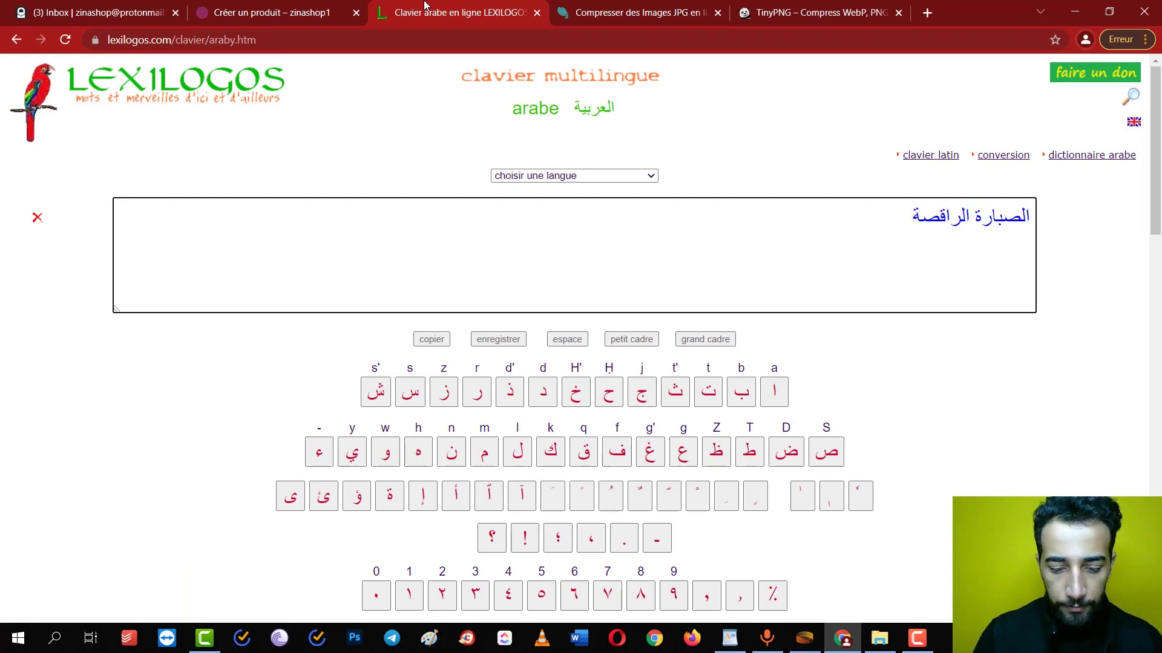
type(" جودة عالية")
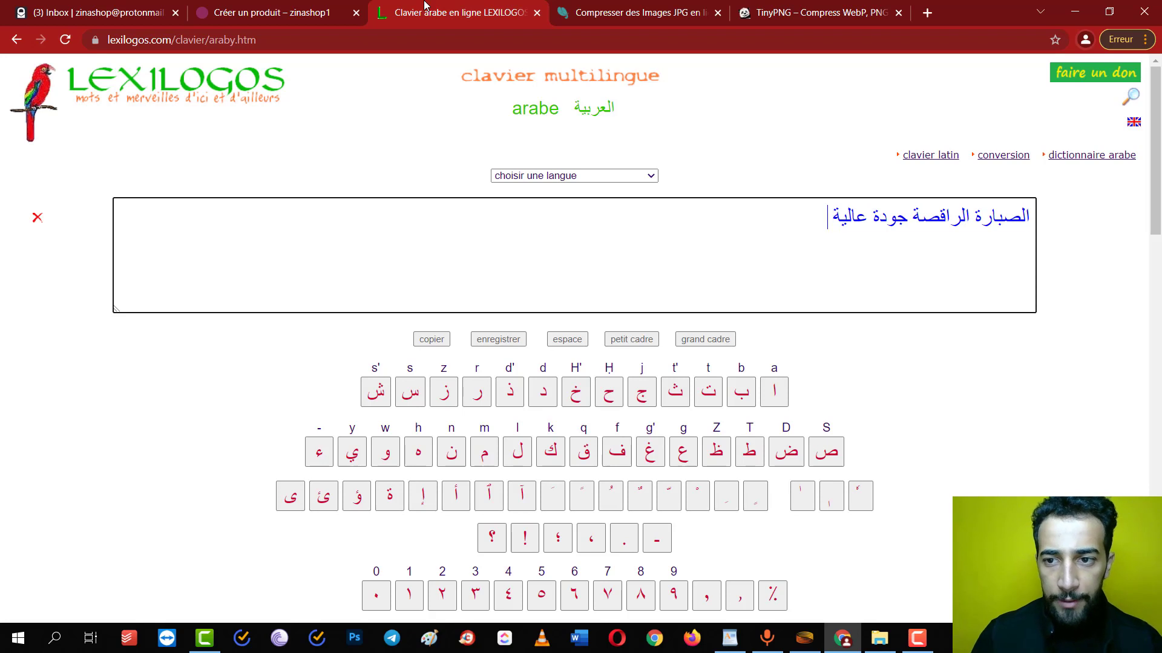
key("ctrl+a")
key("ctrl+x")
left_click(257, 9)
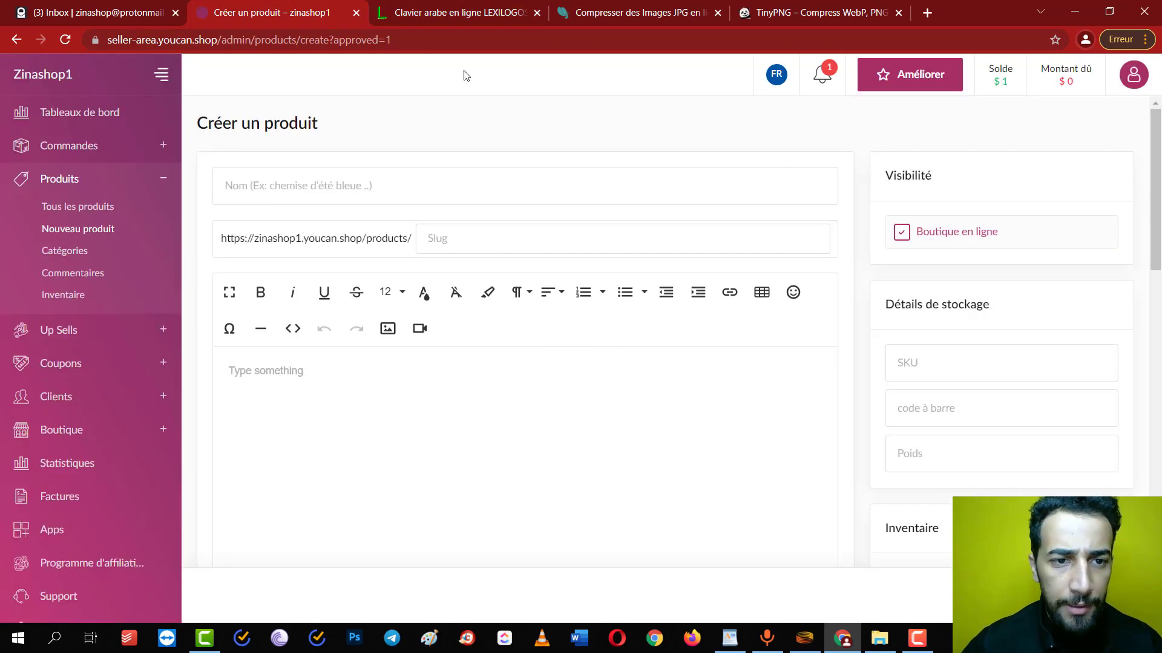
Paste the Arabic title into Nom and start the URL slug with 'Sa'
left_click(420, 182)
key("ctrl+v")
scroll(451, 328, "down", 2)
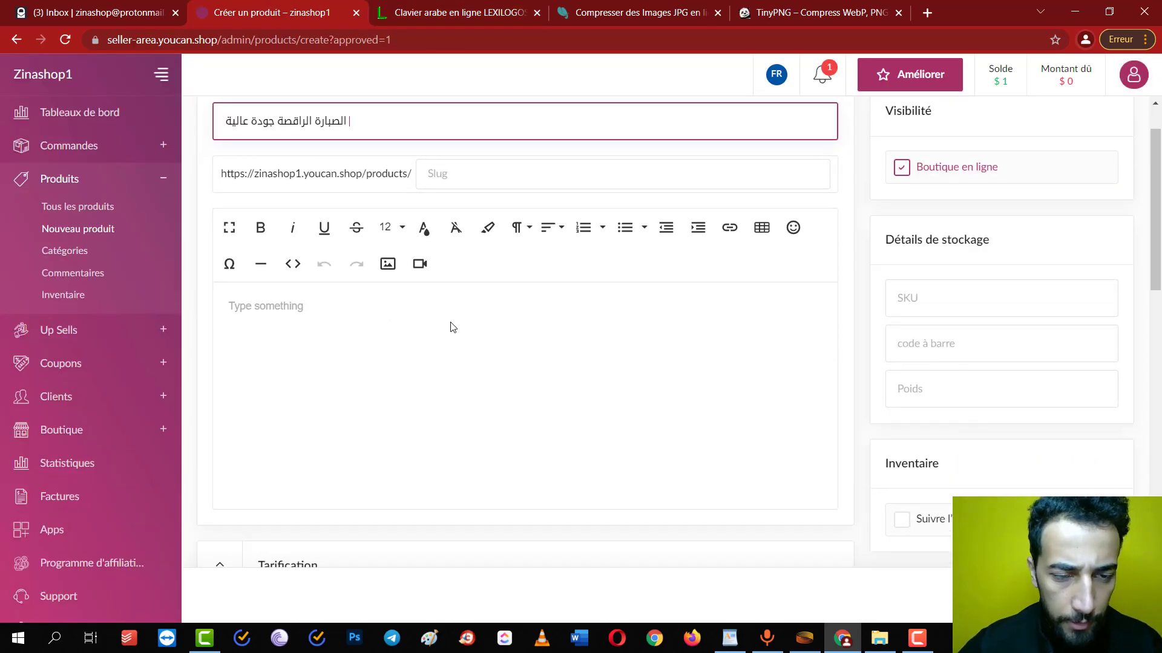
left_click(457, 143)
type("Sabarara9isa")
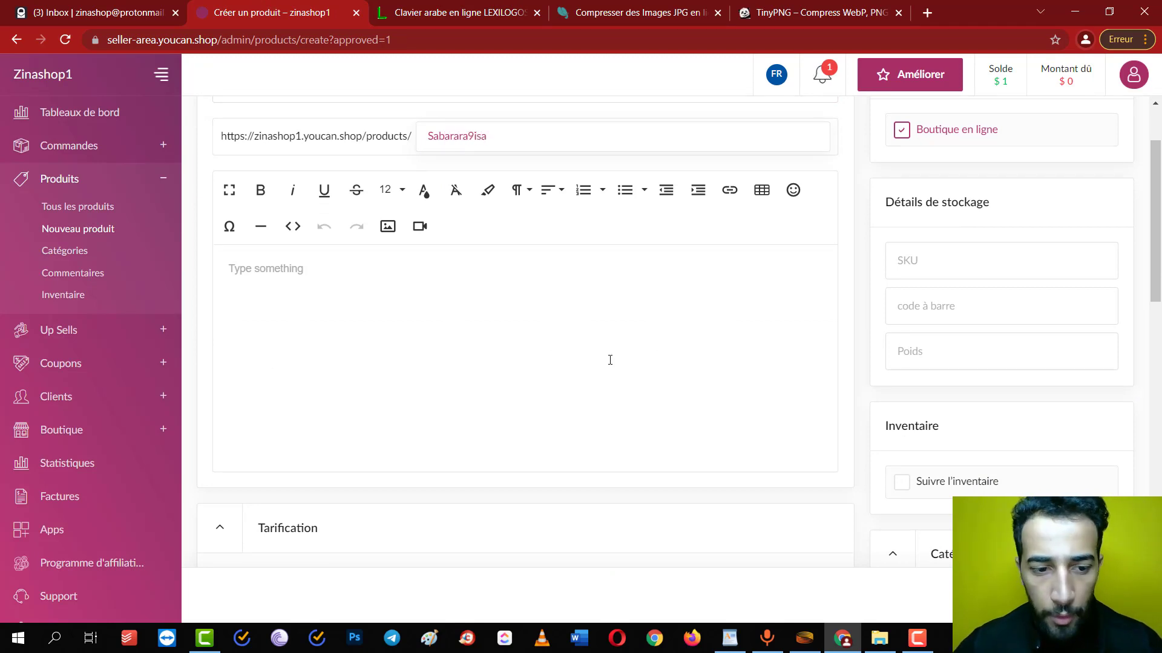
Set the price to 279 and the compare-at price to 369
scroll(610, 360, "down", 5)
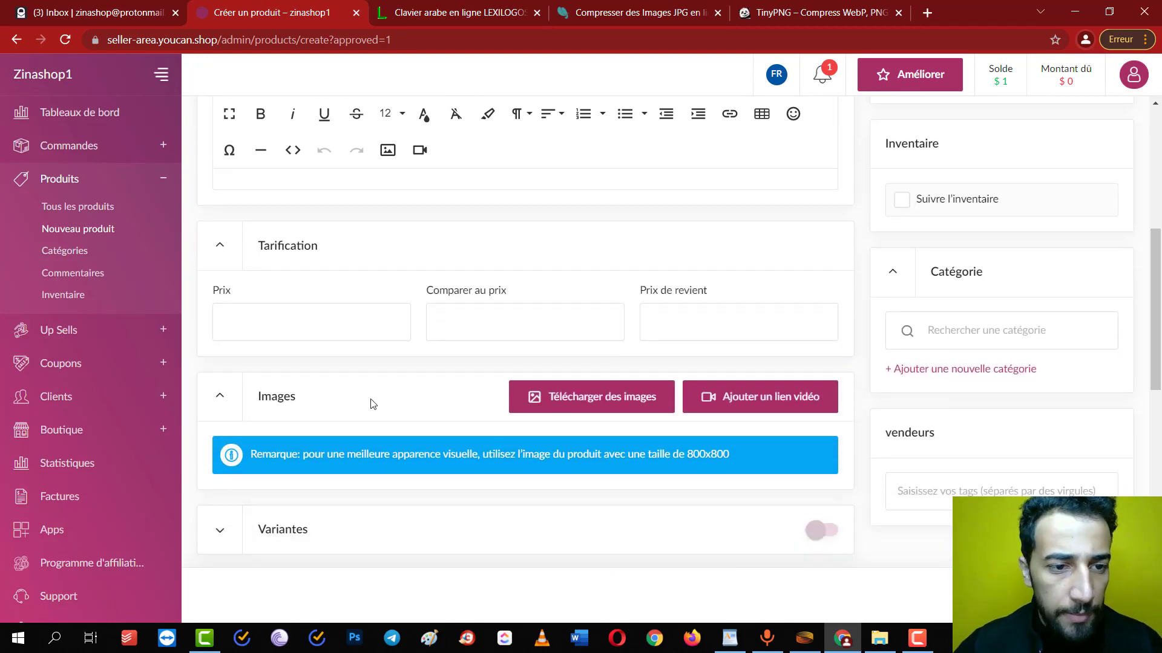
left_click(285, 334)
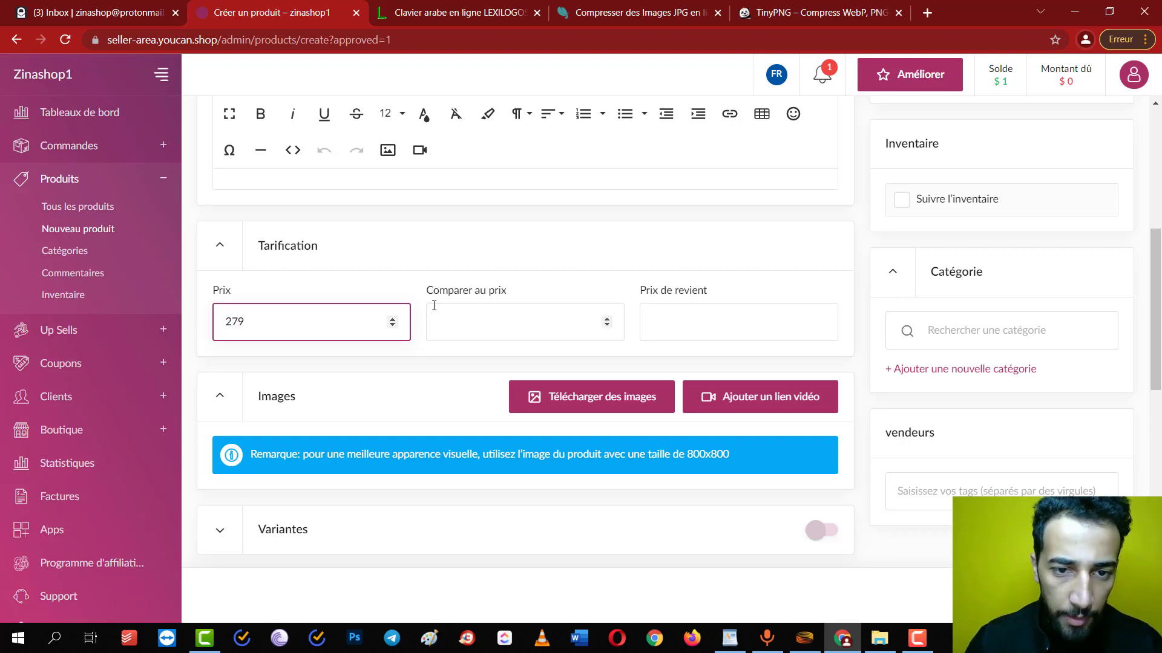
left_click(458, 310)
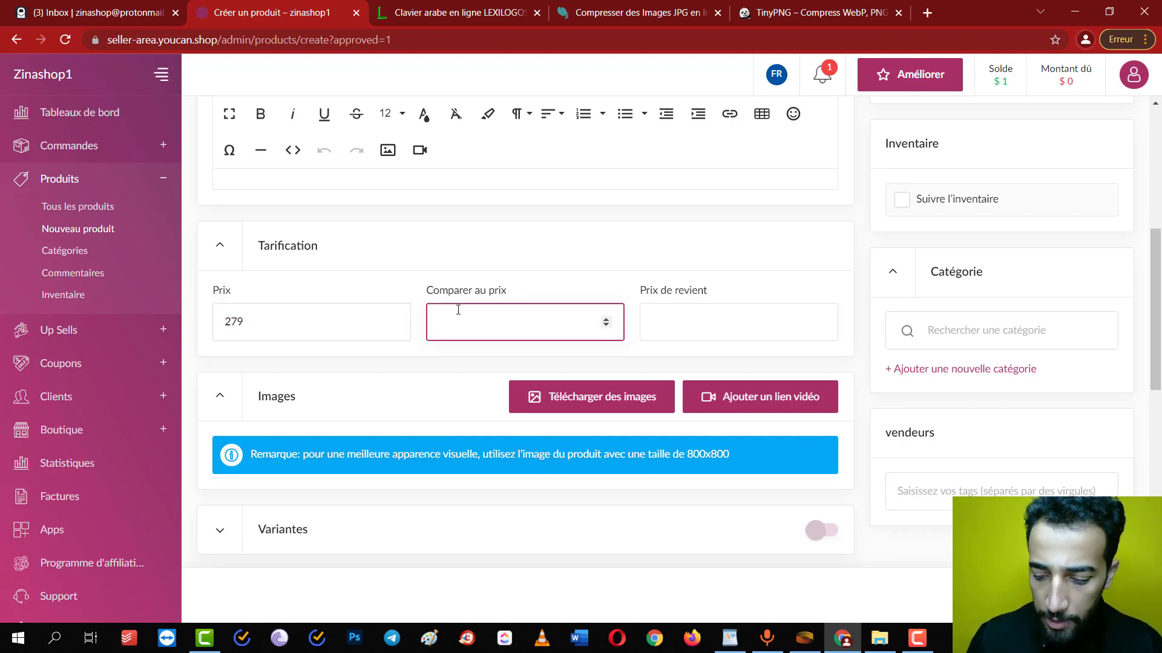
type("369")
scroll(475, 417, "down", 2)
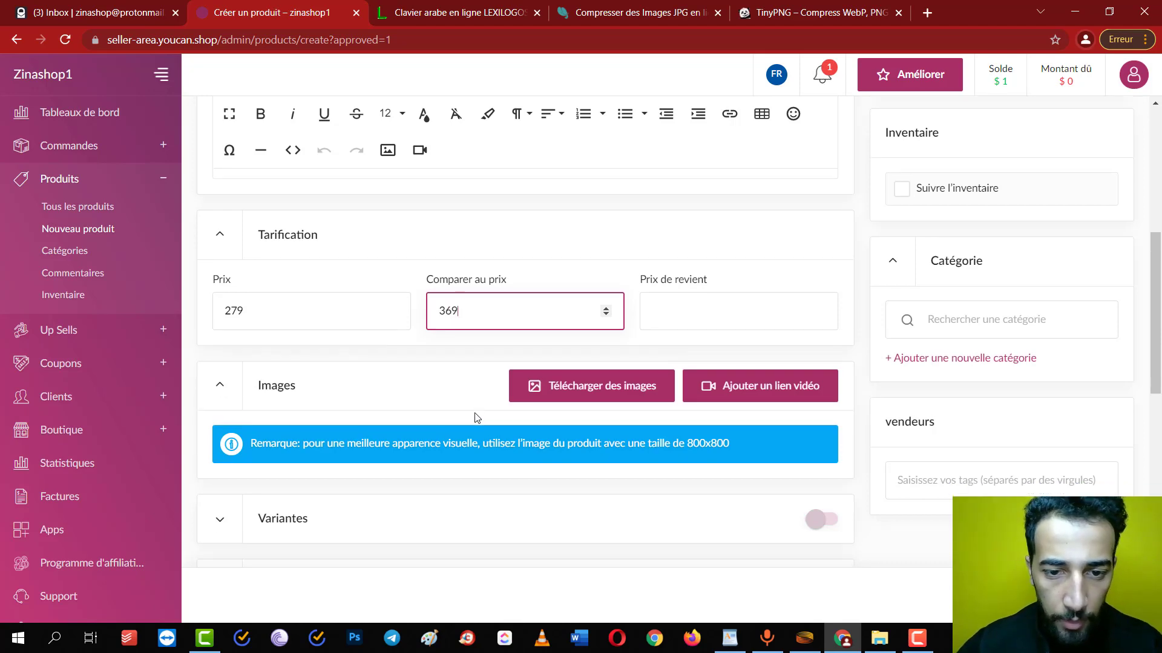
left_click(584, 283)
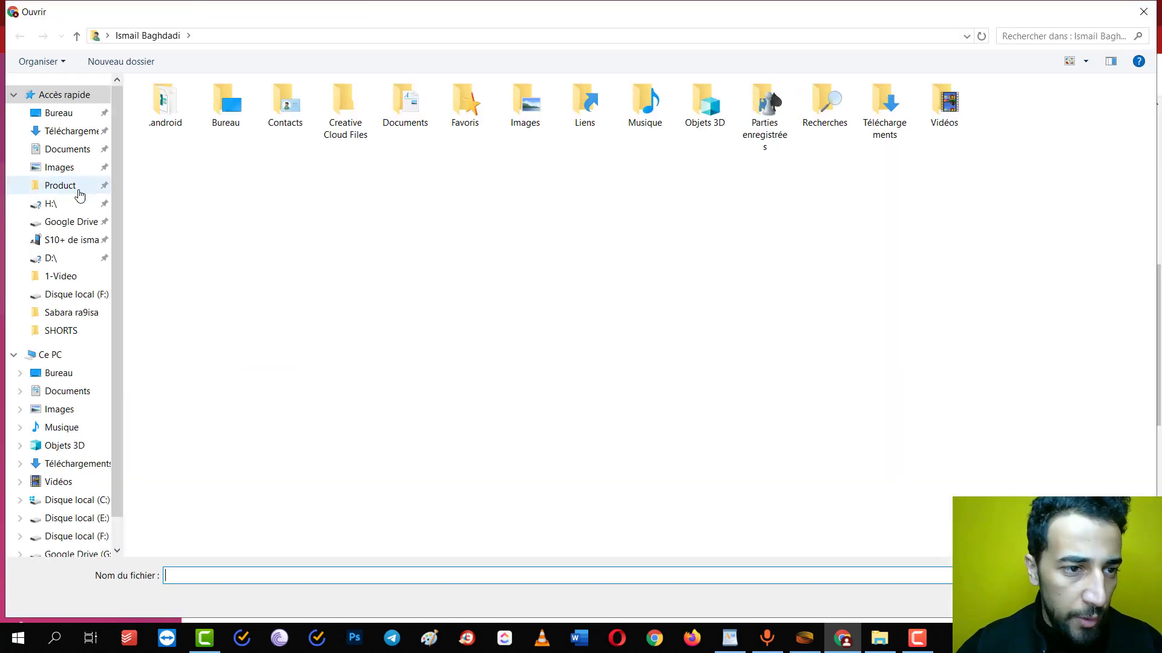
Upload the four cactus photos from 'Sabara ra9isa' and make the girl-and-cactus image the main photo
left_click(65, 319)
left_click_drag(502, 257, 49, 103)
key("Return")
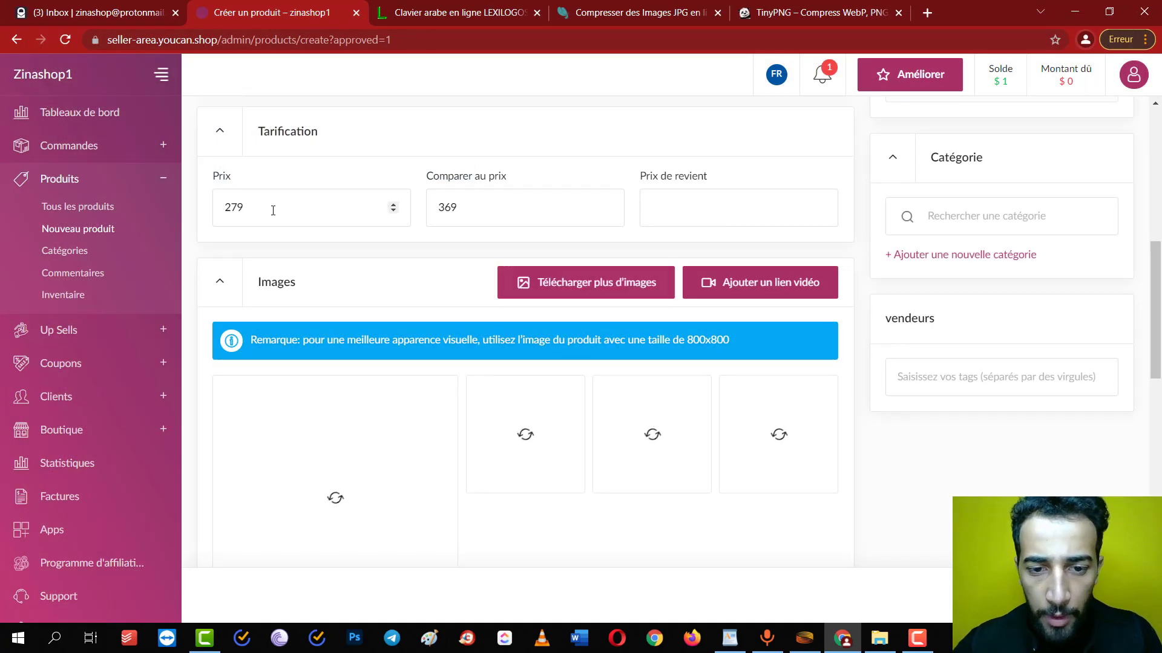
scroll(534, 304, "down", 1)
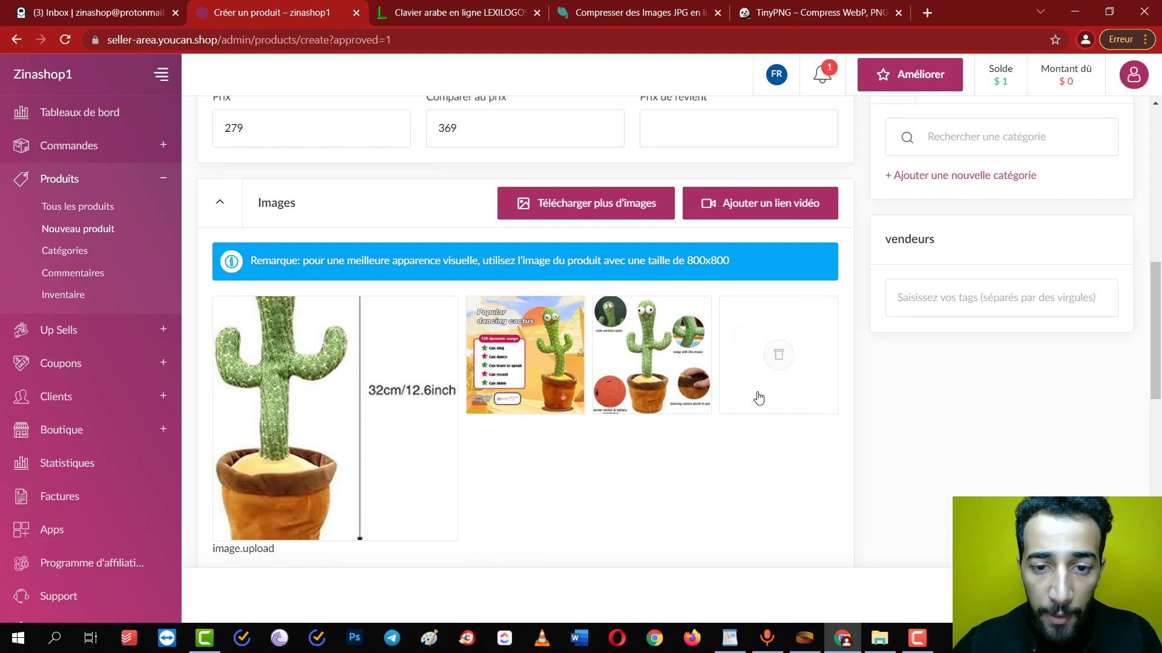
left_click_drag(758, 397, 284, 412)
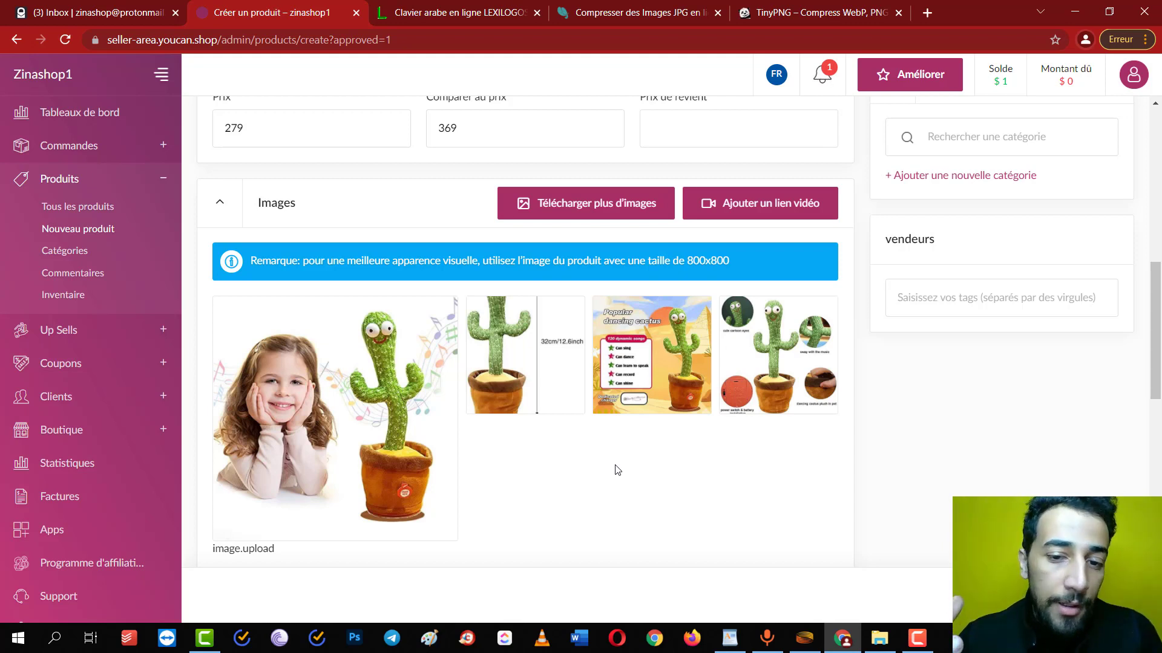
left_click_drag(521, 353, 334, 418)
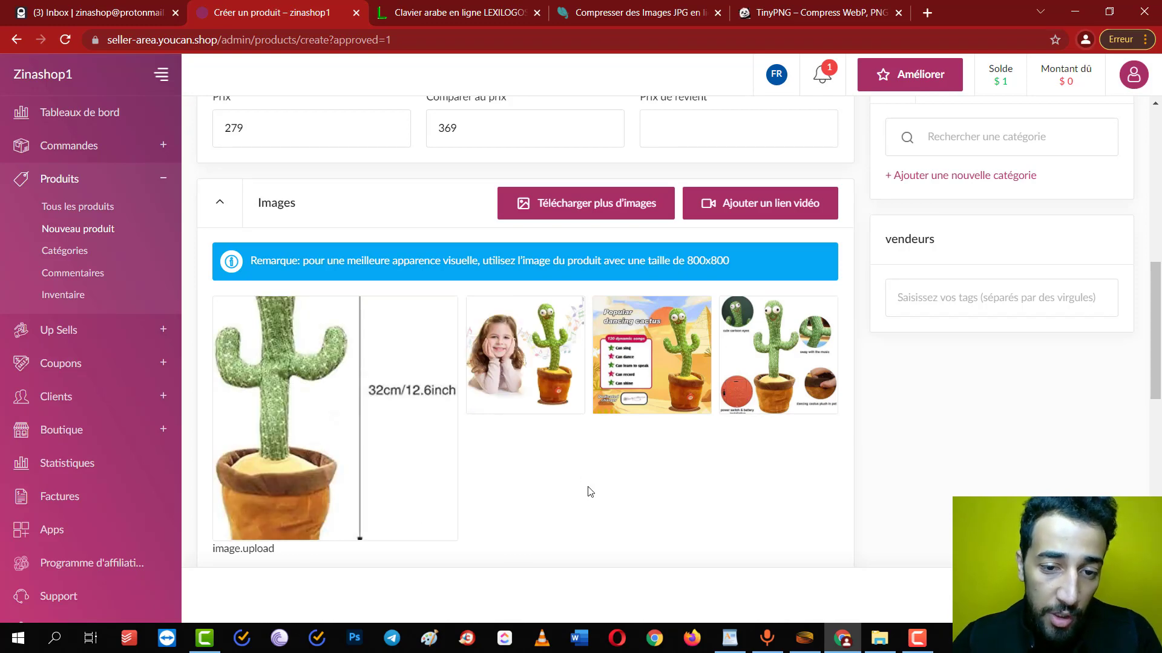
left_click_drag(381, 466, 272, 467)
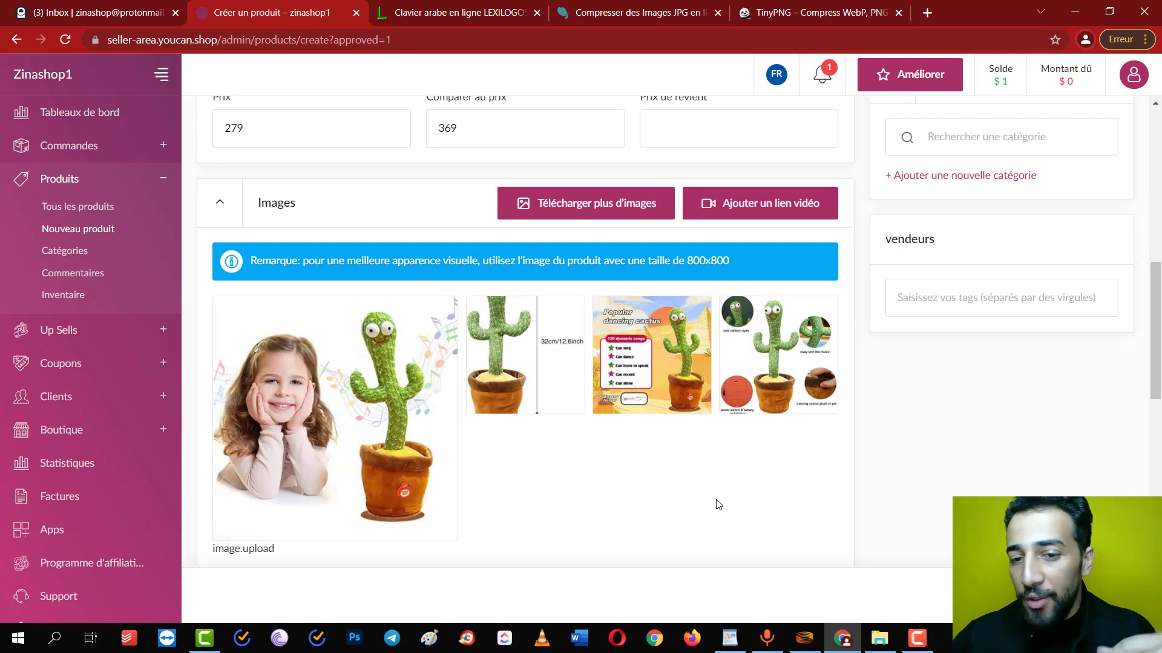
scroll(718, 504, "down", 2)
scroll(718, 504, "up", 3)
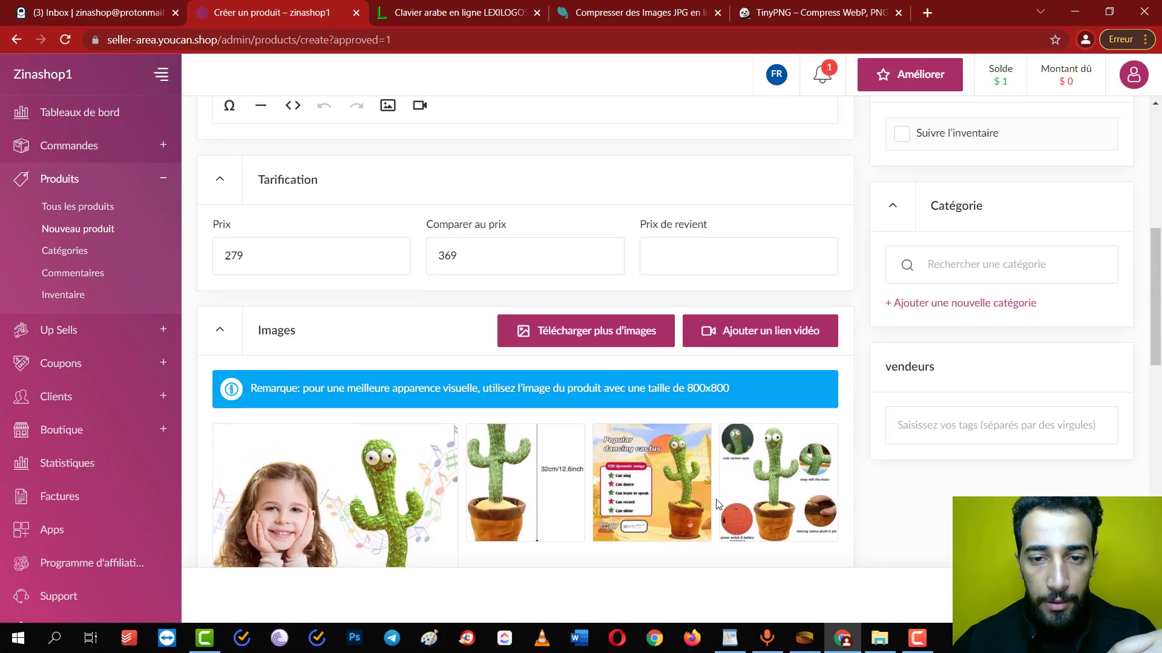
mouse_move(502, 398)
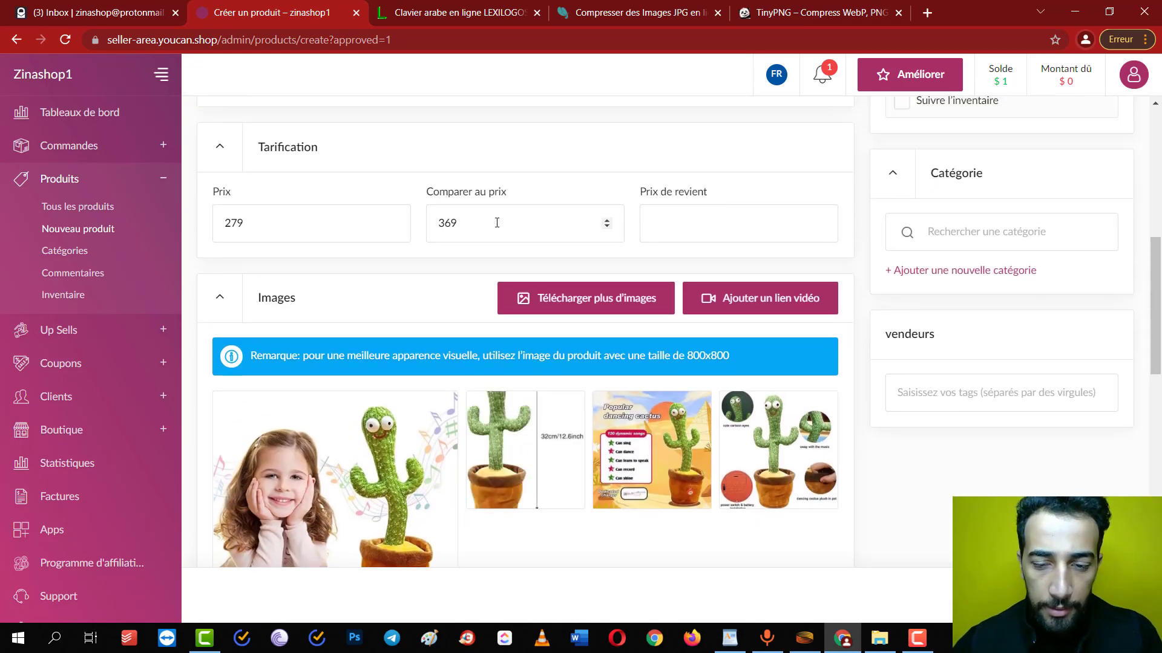
scroll(503, 397, "down", 8)
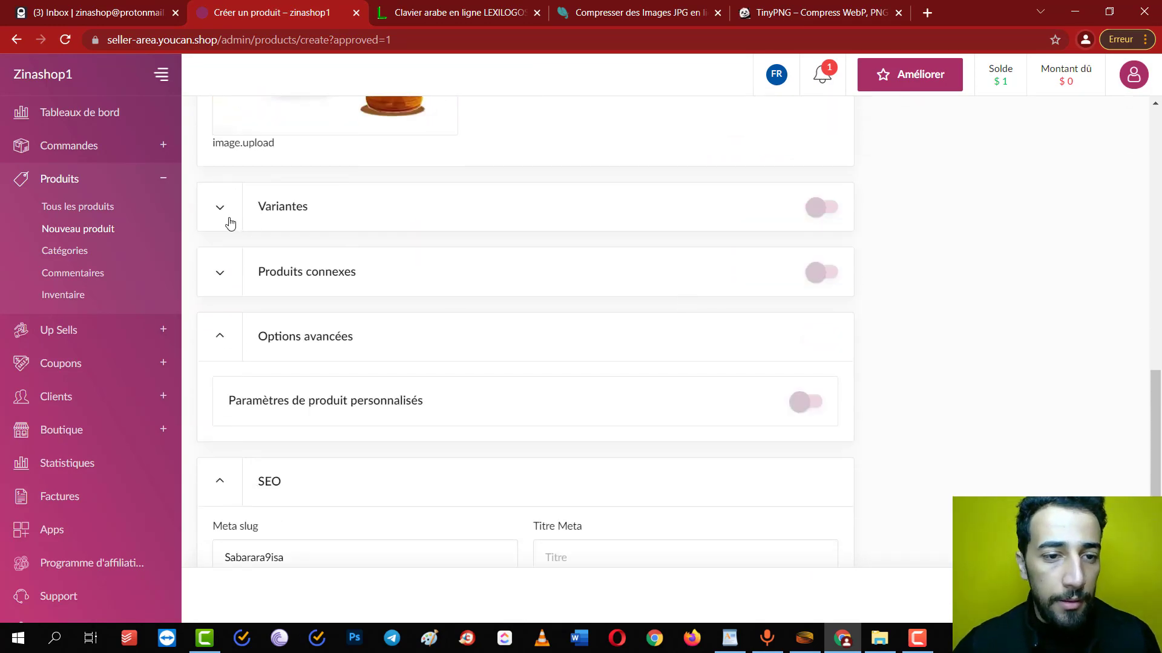
scroll(494, 250, "down", 2)
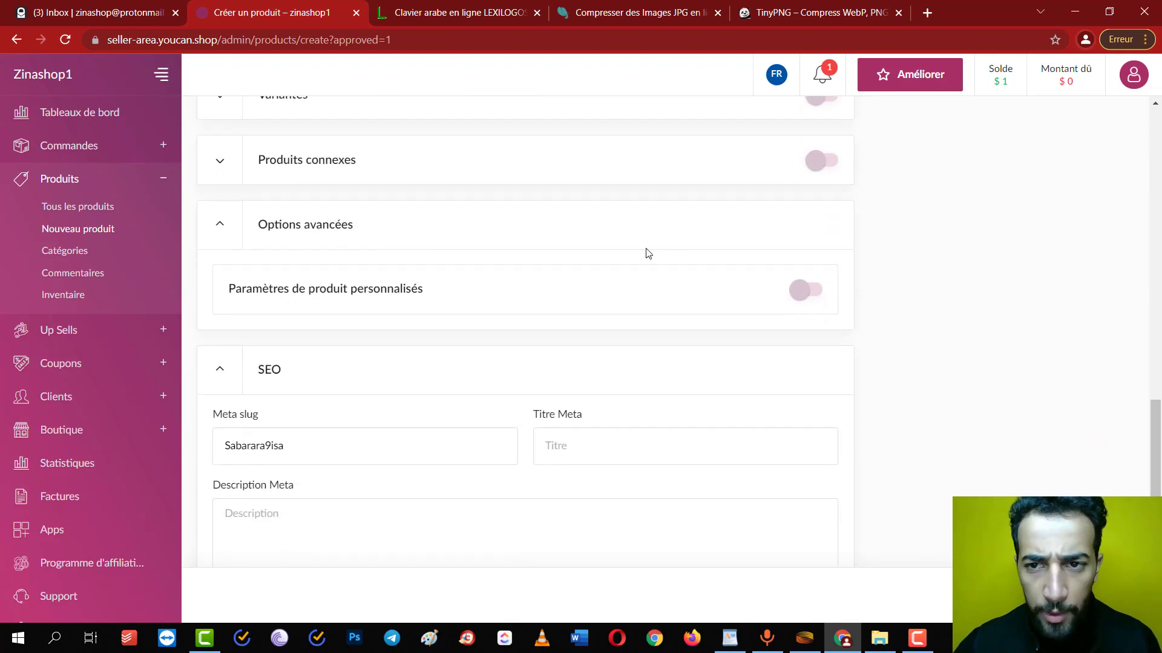
scroll(435, 256, "up", 2)
left_click(209, 230)
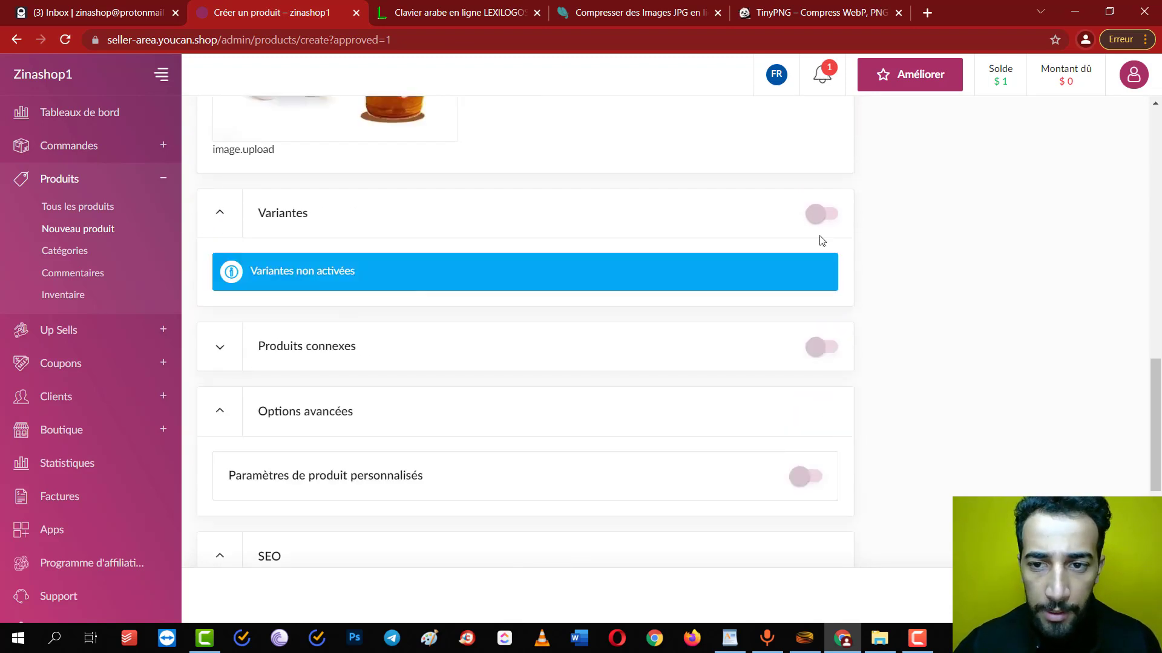
left_click(823, 214)
left_click(228, 280)
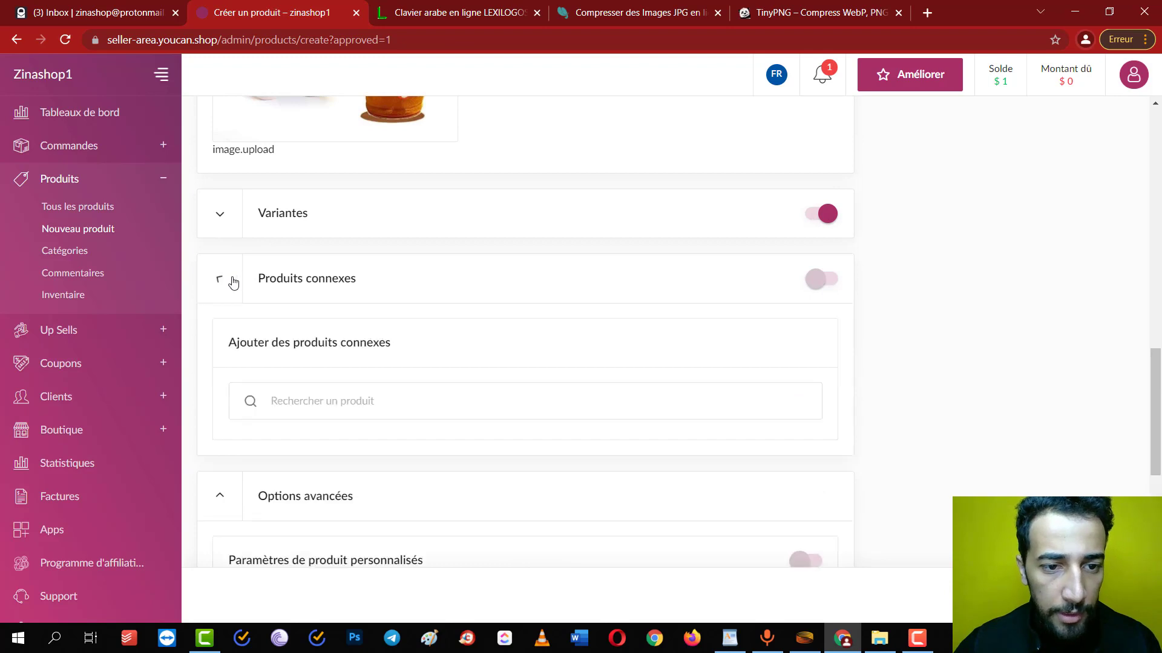
left_click(229, 279)
left_click(229, 279)
left_click(412, 402)
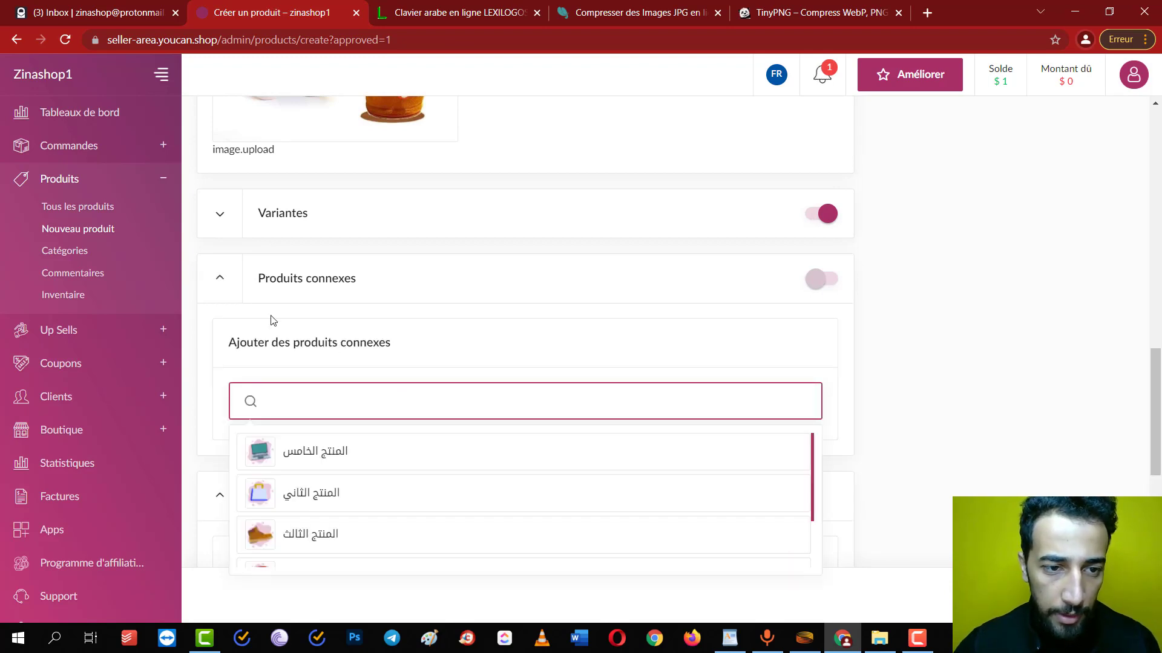
left_click(222, 280)
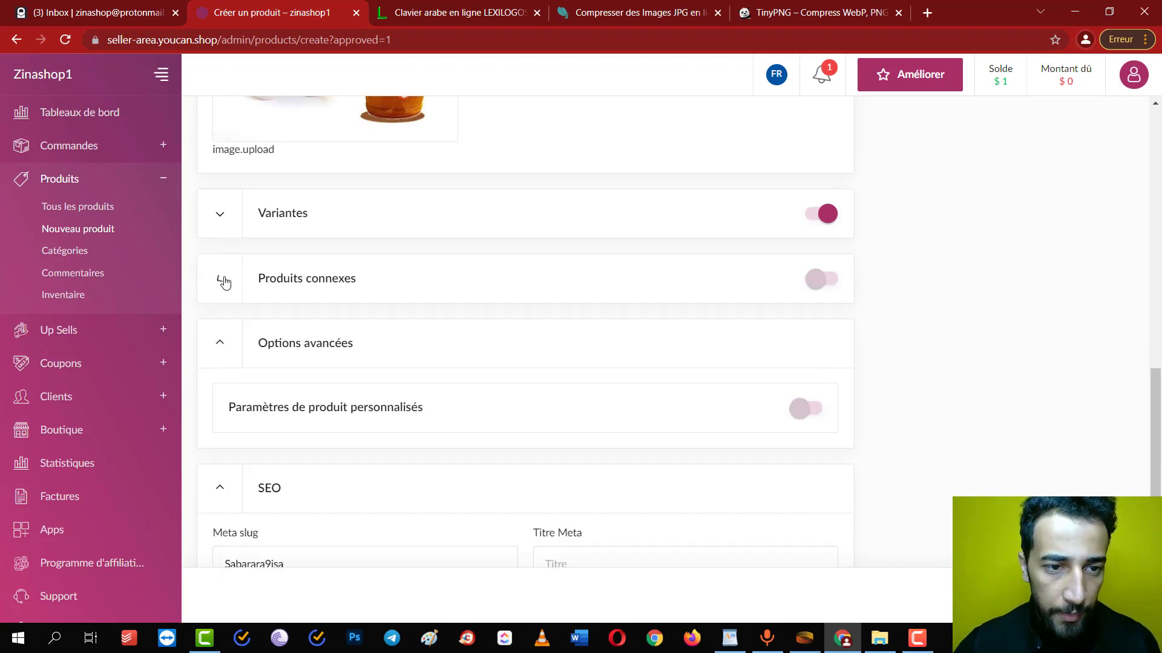
left_click(817, 224)
left_click(623, 125)
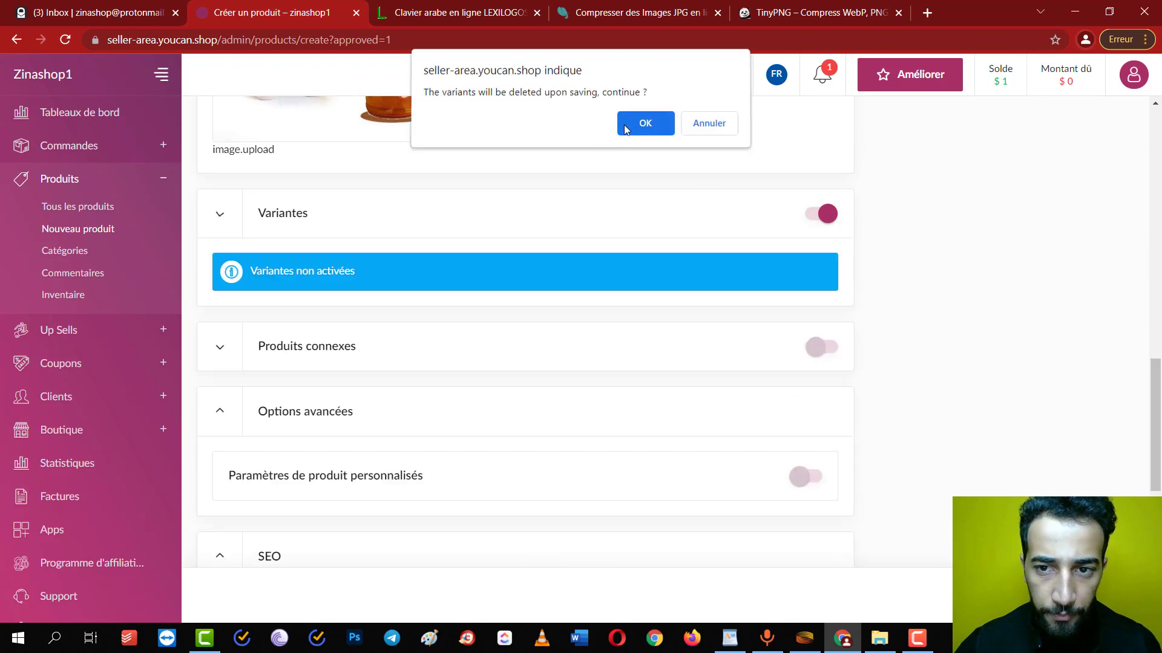
scroll(371, 428, "down", 3)
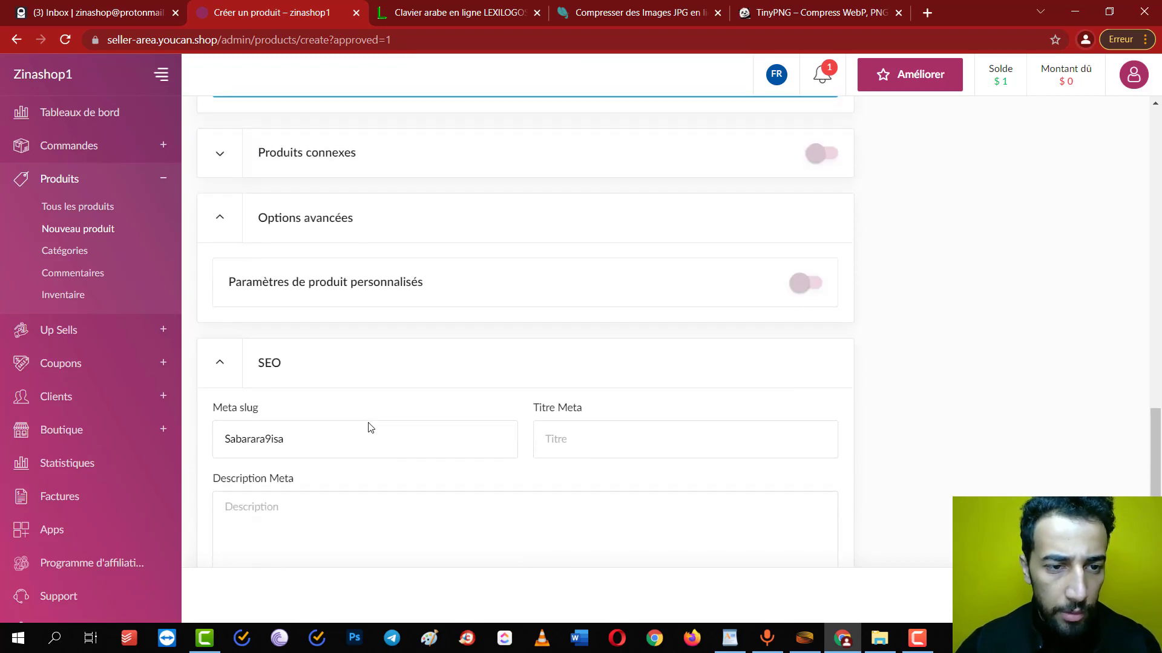
Turn on custom product page settings and enable the express checkout form
left_click(809, 279)
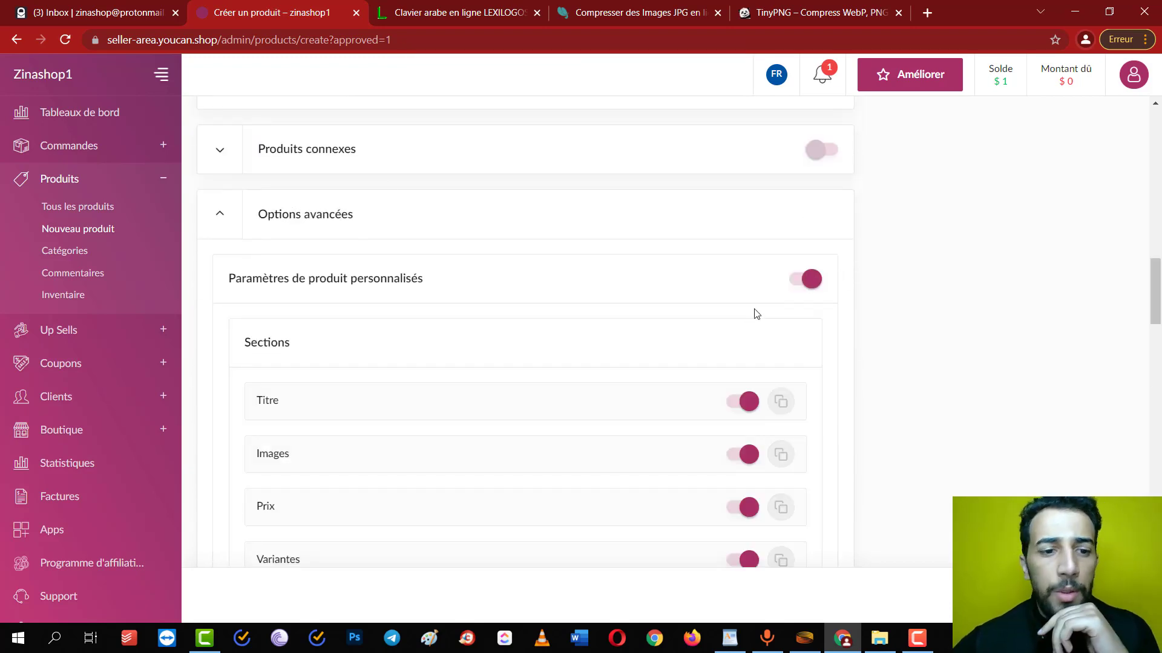
scroll(799, 306, "down", 3)
scroll(800, 304, "down", 4)
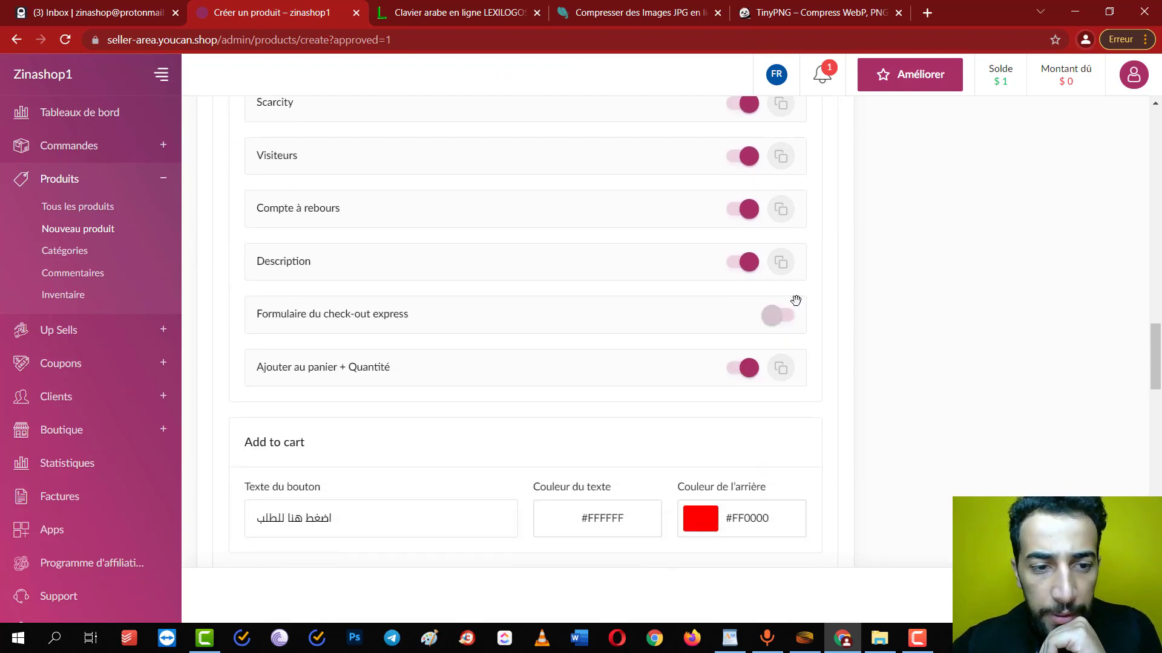
left_click(778, 314)
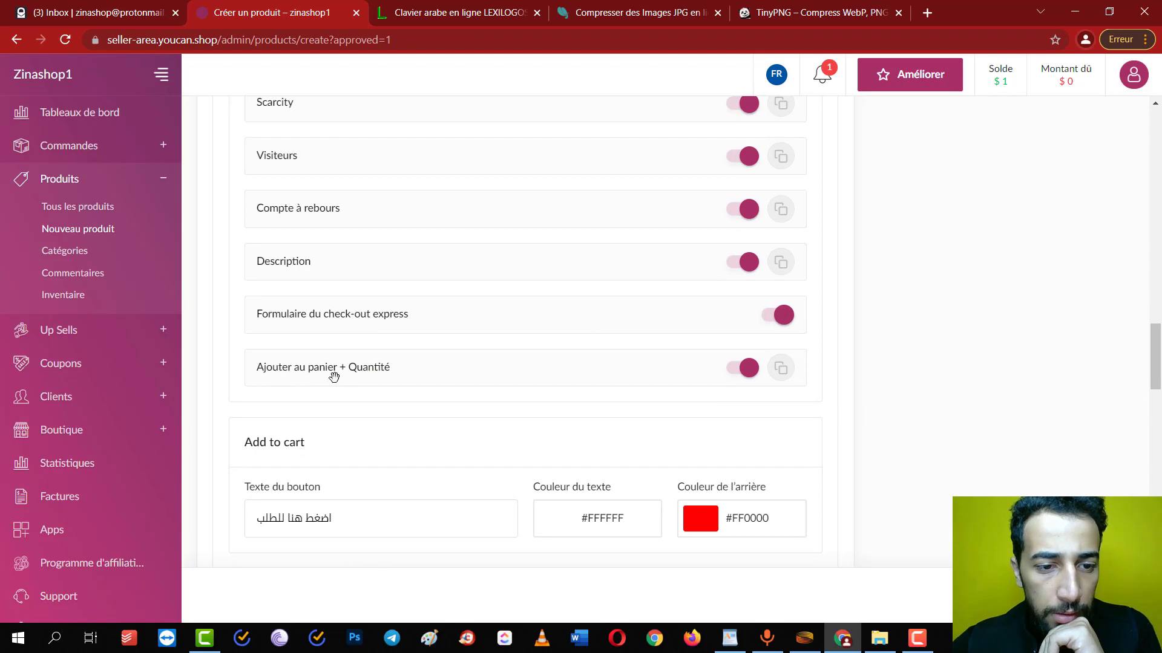
Enable the Commentaires reviews section for the product
scroll(422, 385, "up", 2)
scroll(424, 385, "down", 1)
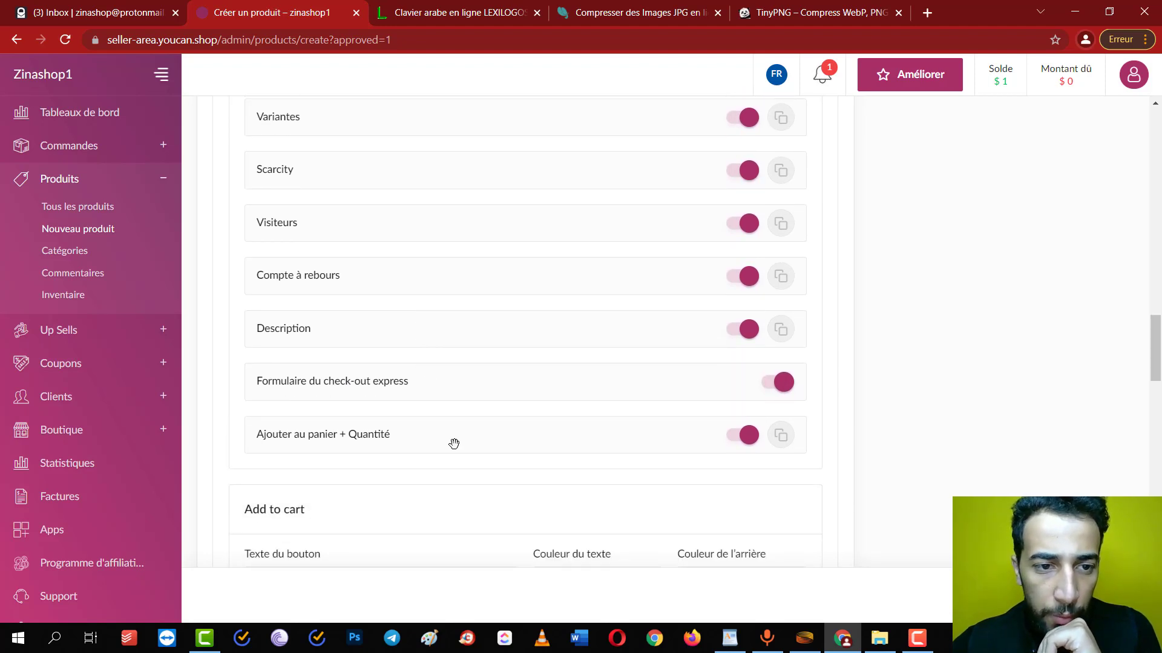
scroll(454, 442, "up", 1)
scroll(453, 442, "down", 4)
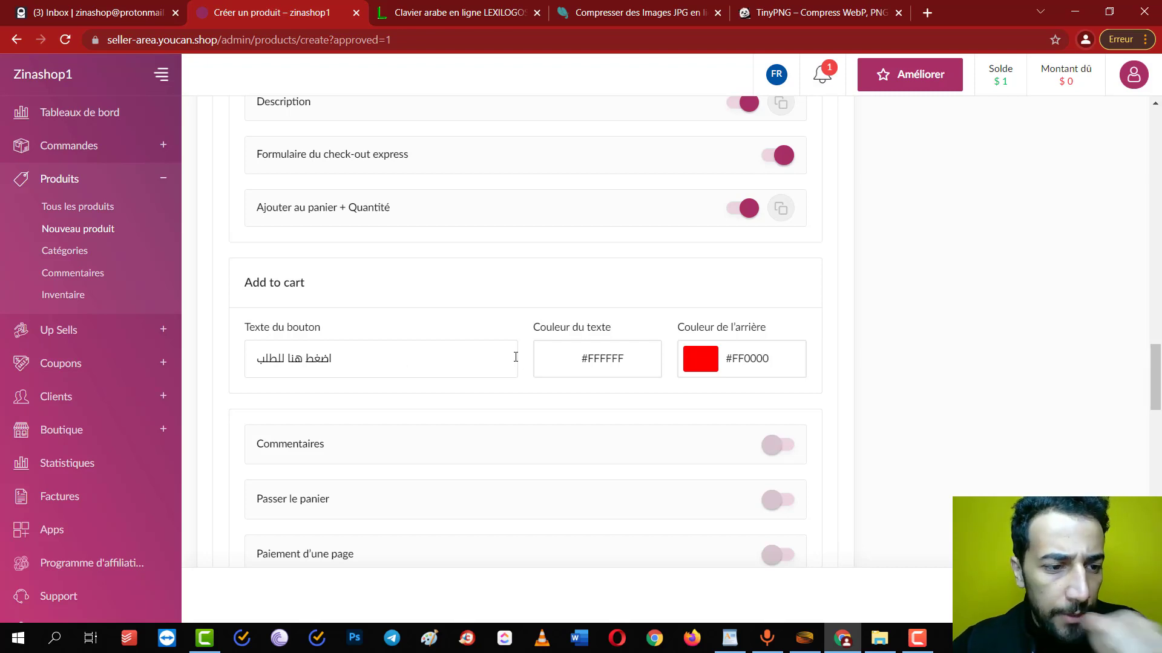
scroll(583, 396, "down", 3)
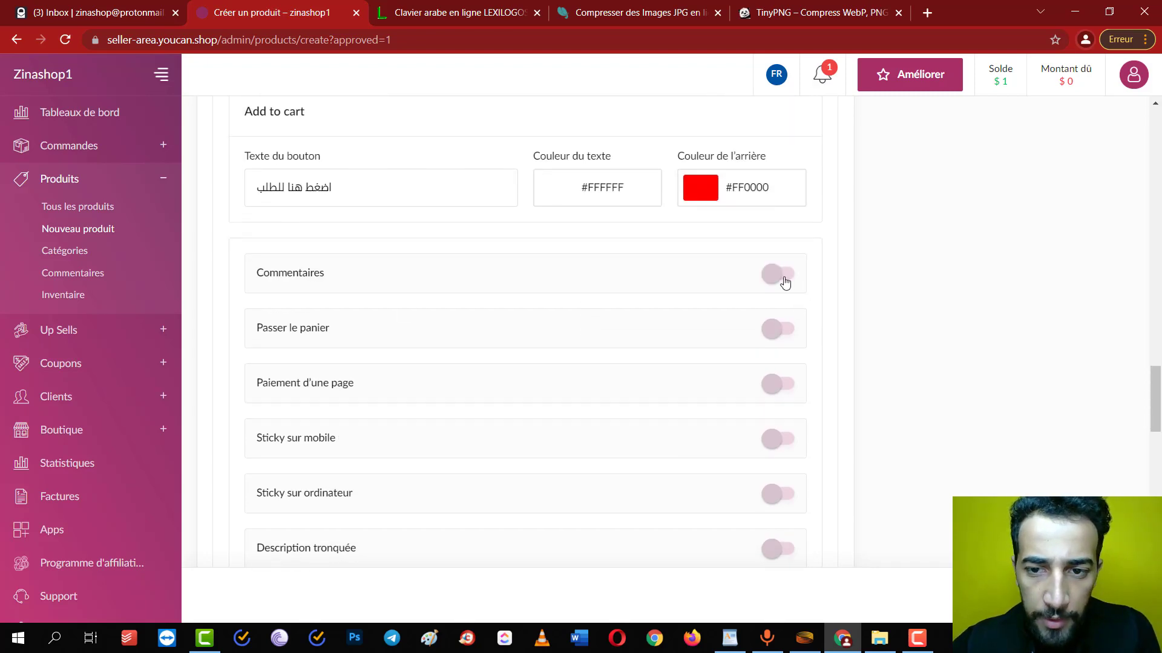
left_click(785, 282)
scroll(866, 272, "down", 5)
scroll(869, 276, "up", 5)
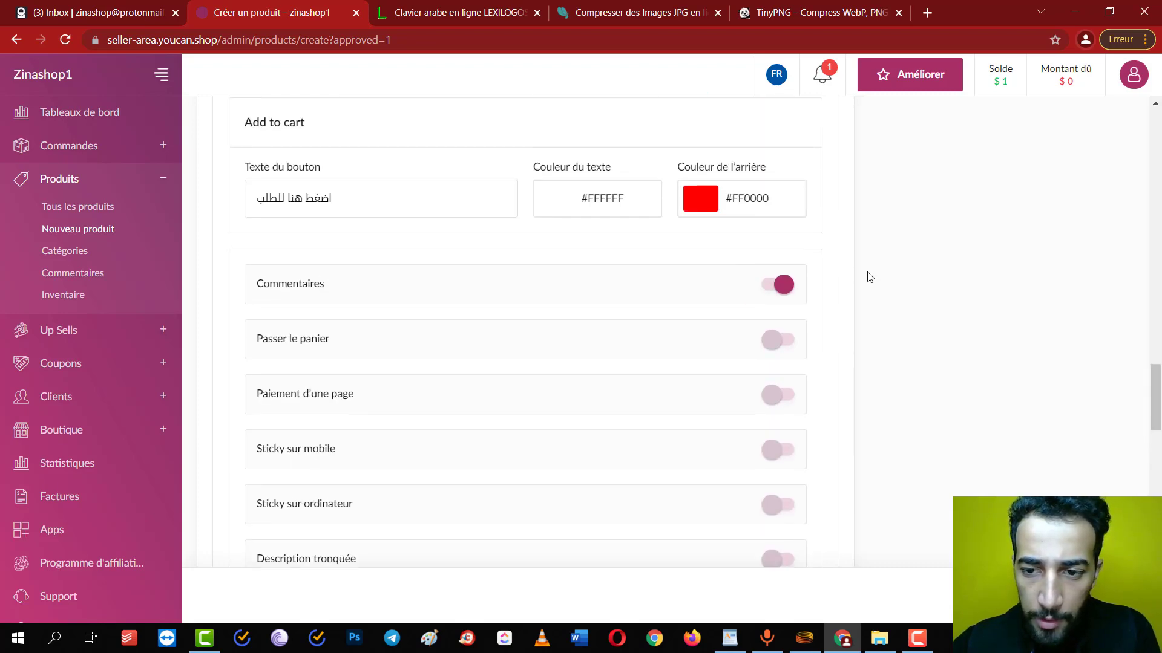
scroll(869, 277, "up", 18)
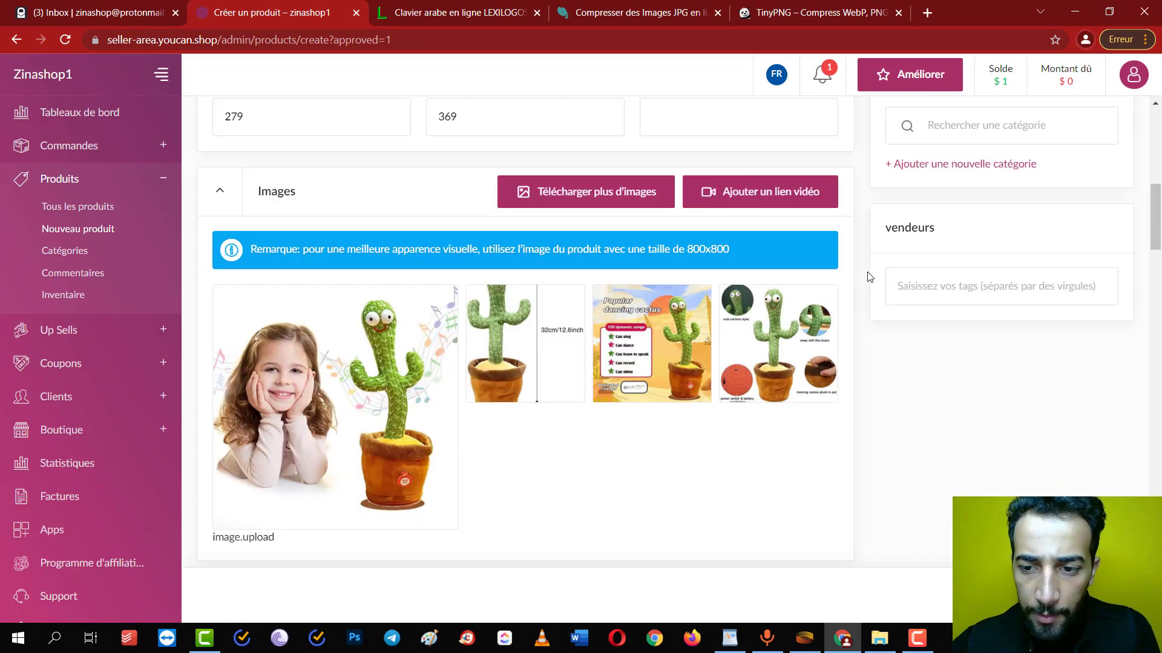
scroll(869, 277, "down", 15)
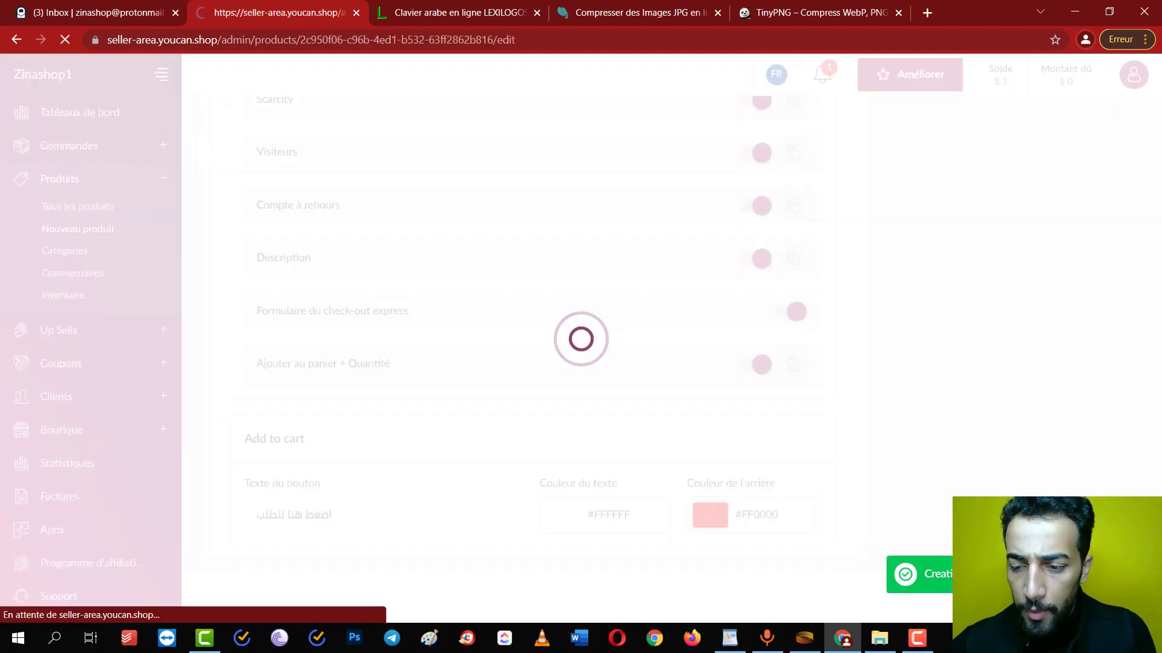
Open the live product page and preview it at mobile size in DevTools
left_click(387, 3)
right_click(143, 259)
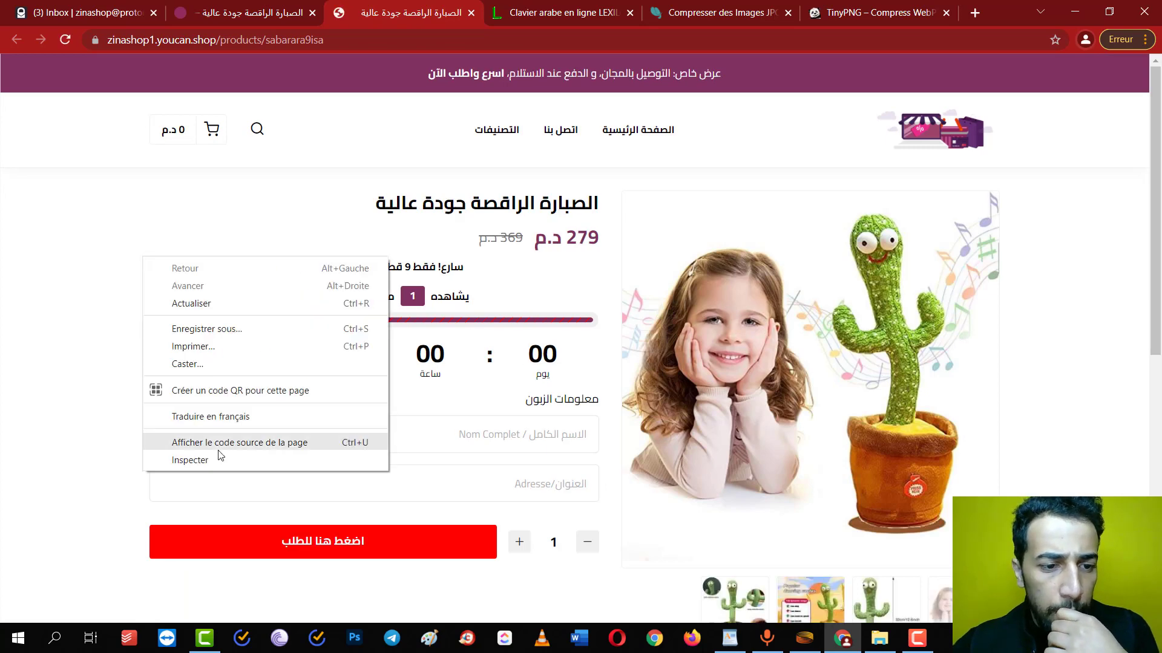
left_click(198, 463)
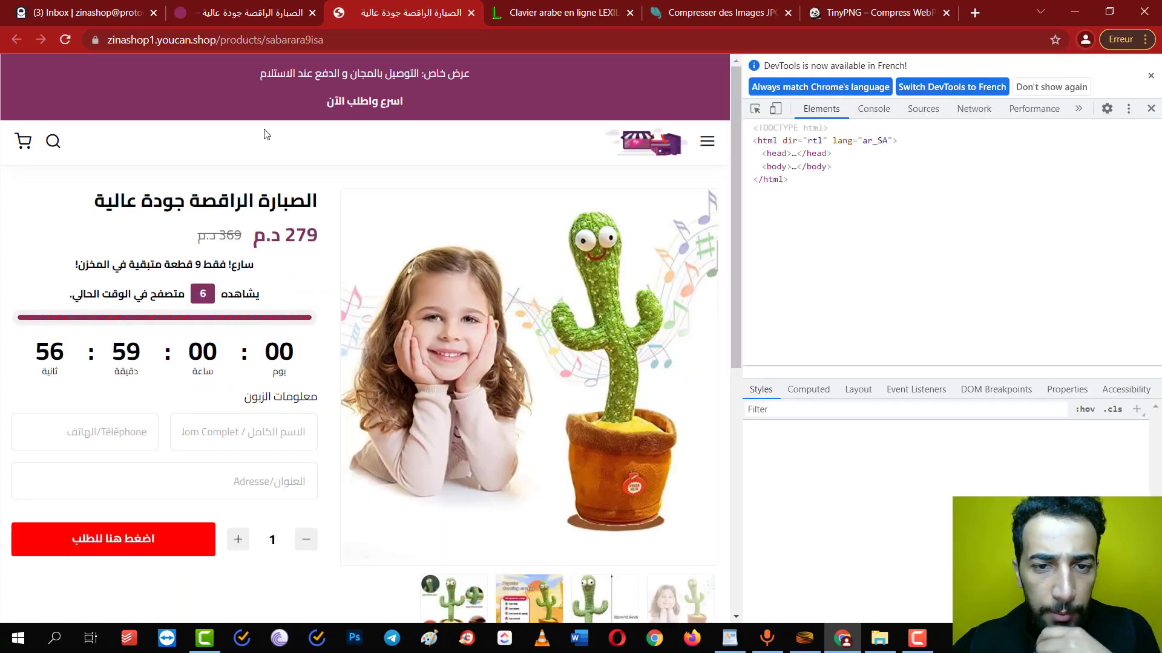
left_click(775, 108)
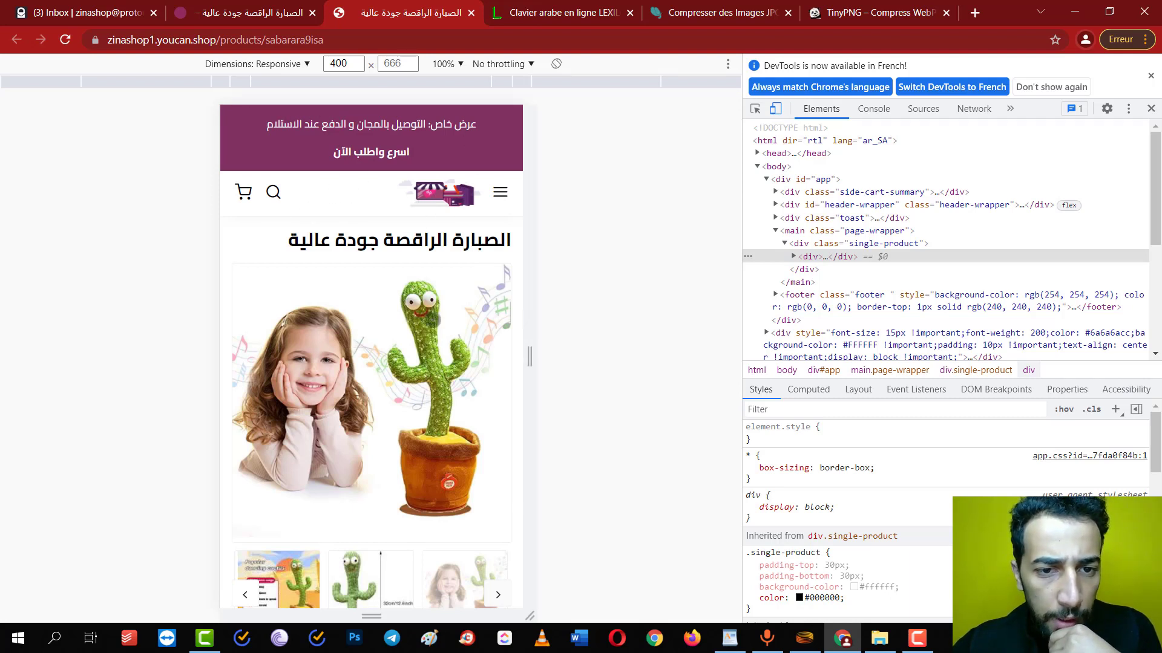
Scroll through the mobile preview, then return to the 'Modifier le produit' page
scroll(428, 272, "down", 3)
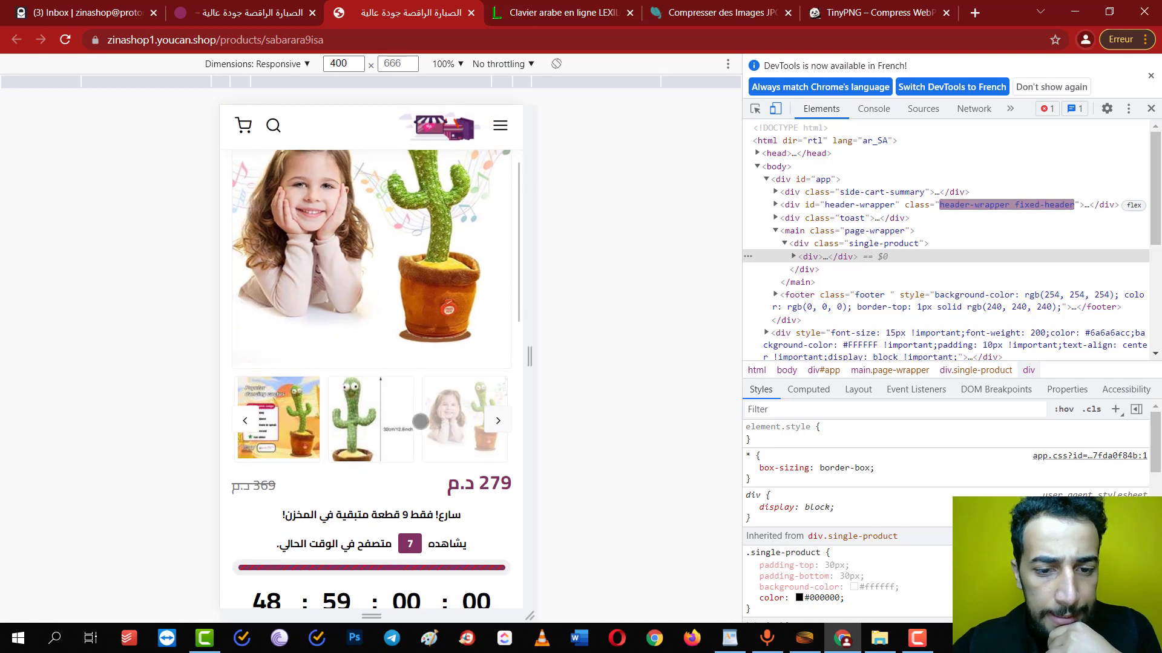
scroll(405, 352, "up", 2)
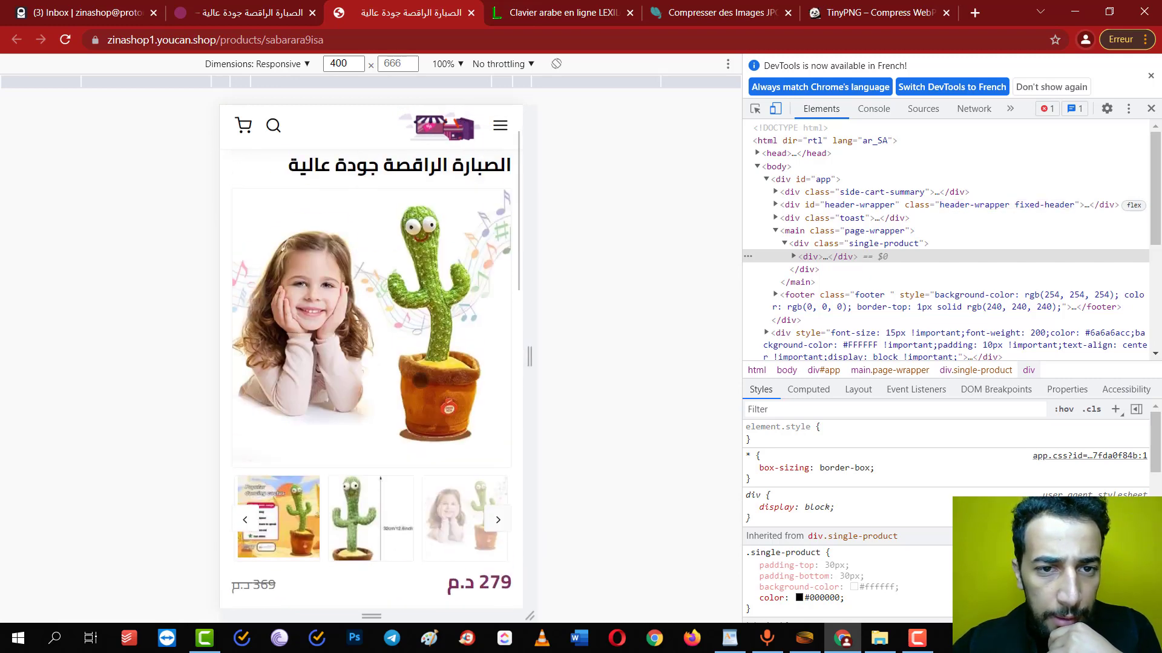
scroll(440, 345, "down", 1)
scroll(441, 344, "up", 2)
scroll(440, 345, "down", 6)
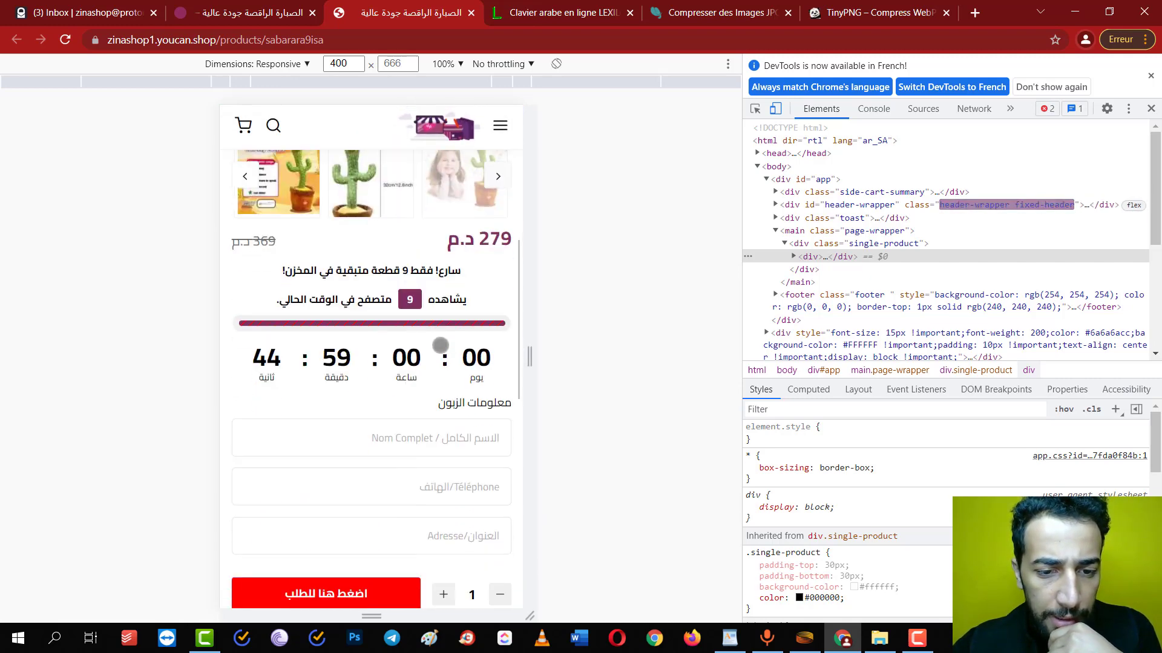
scroll(440, 345, "down", 5)
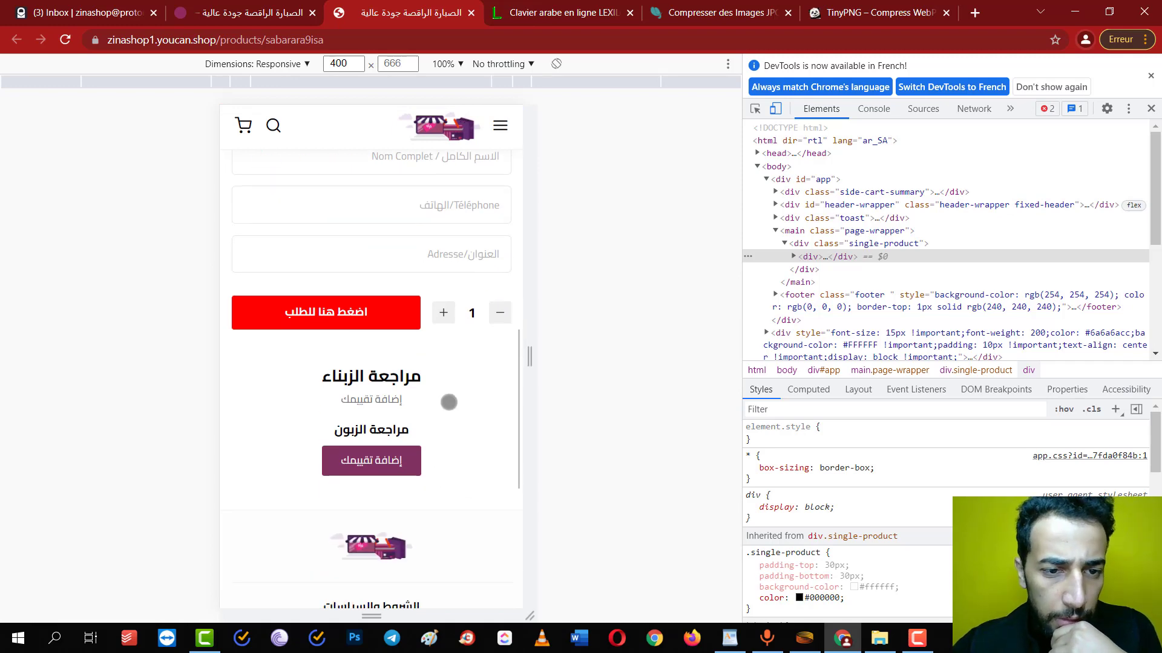
scroll(463, 387, "down", 5)
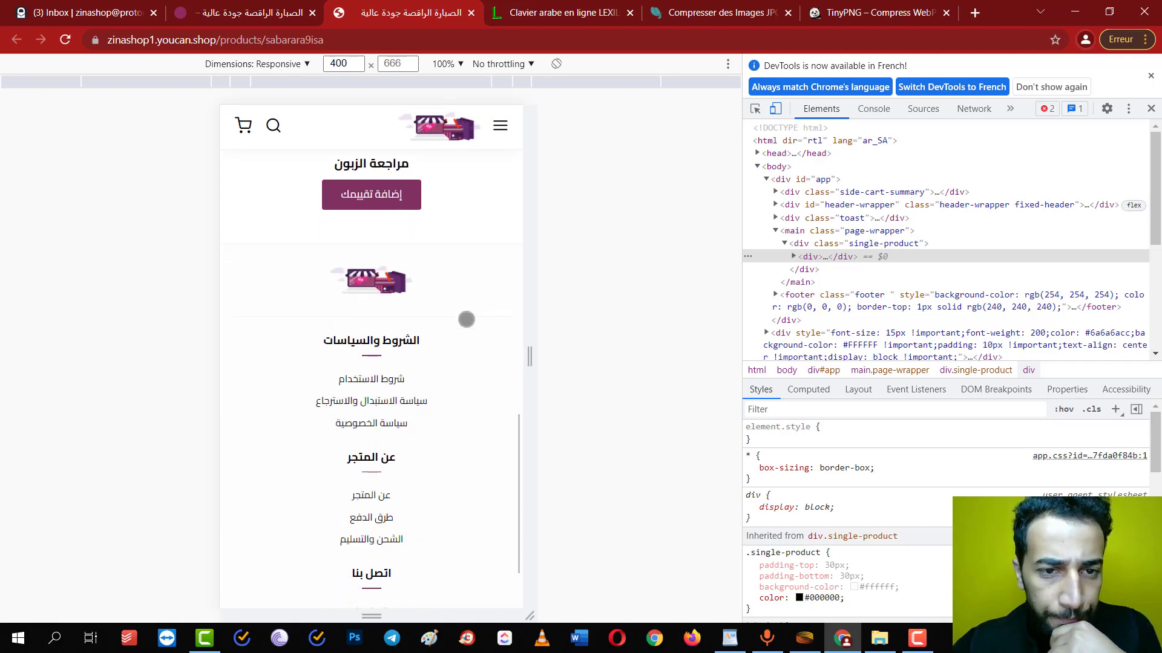
scroll(464, 290, "down", 2)
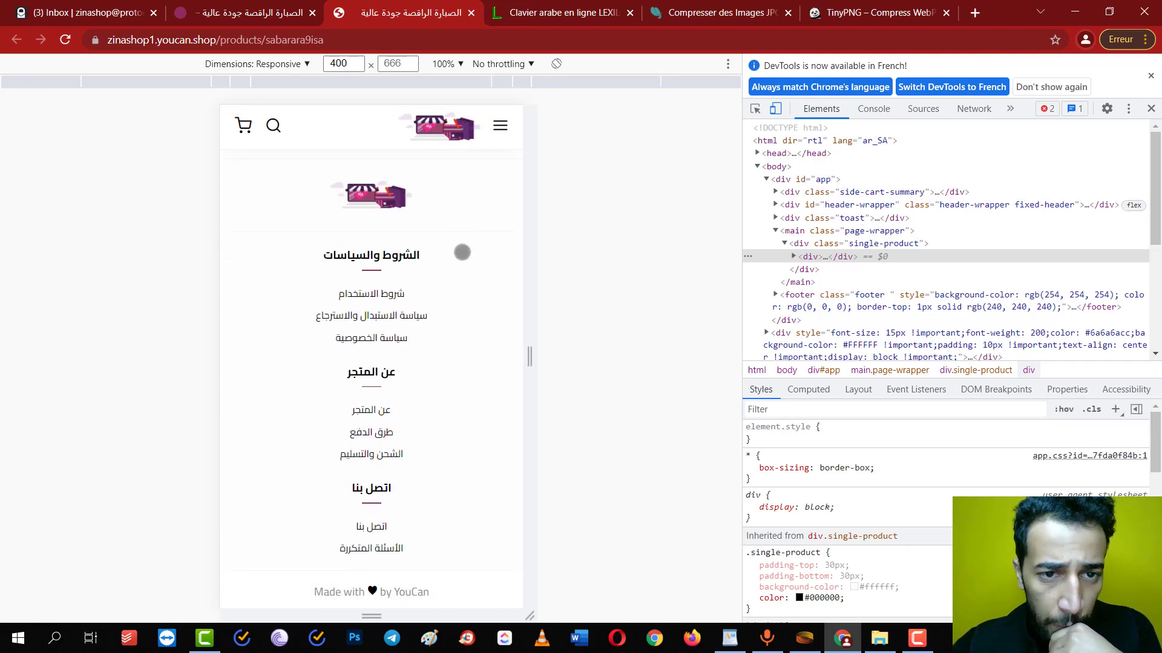
scroll(462, 252, "up", 20)
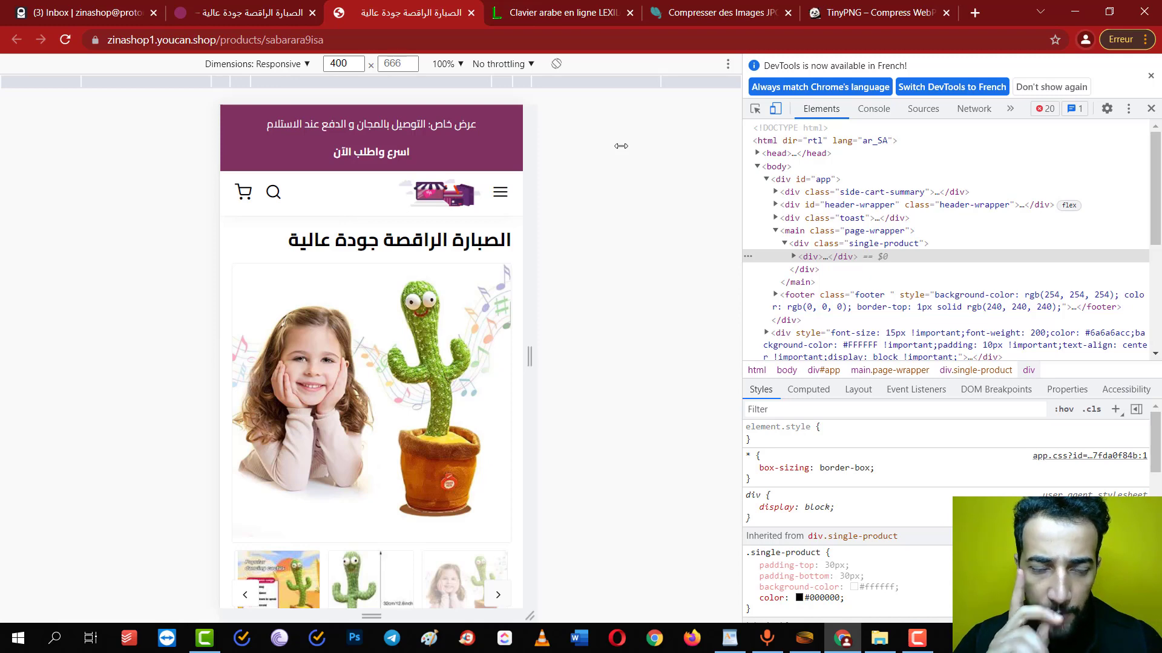
key("ctrl+shift+Tab")
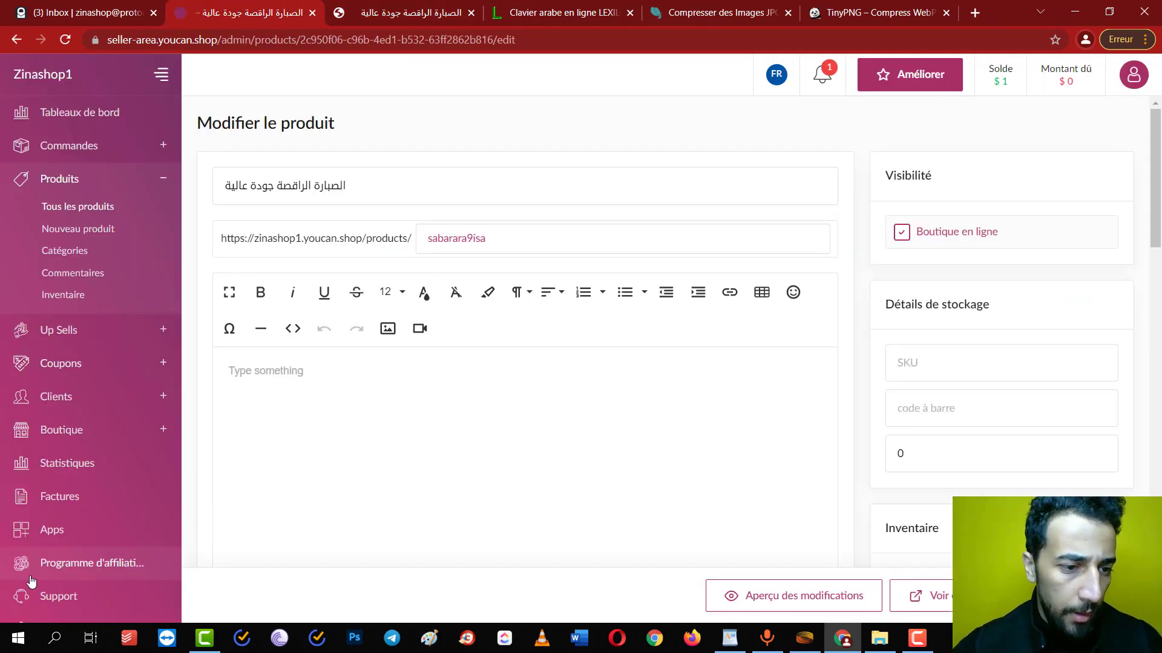
Delete the bold phrase اسرع واطلب الآن from the desktop notice bar and save
left_click(100, 427)
left_click(72, 344)
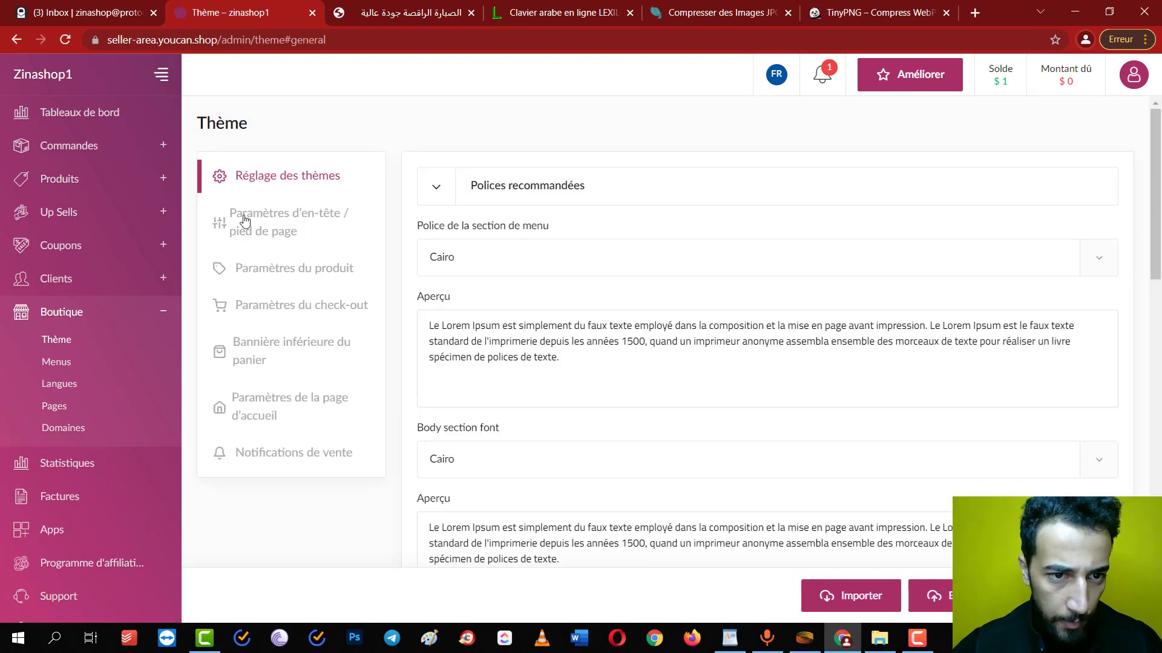
left_click(320, 232)
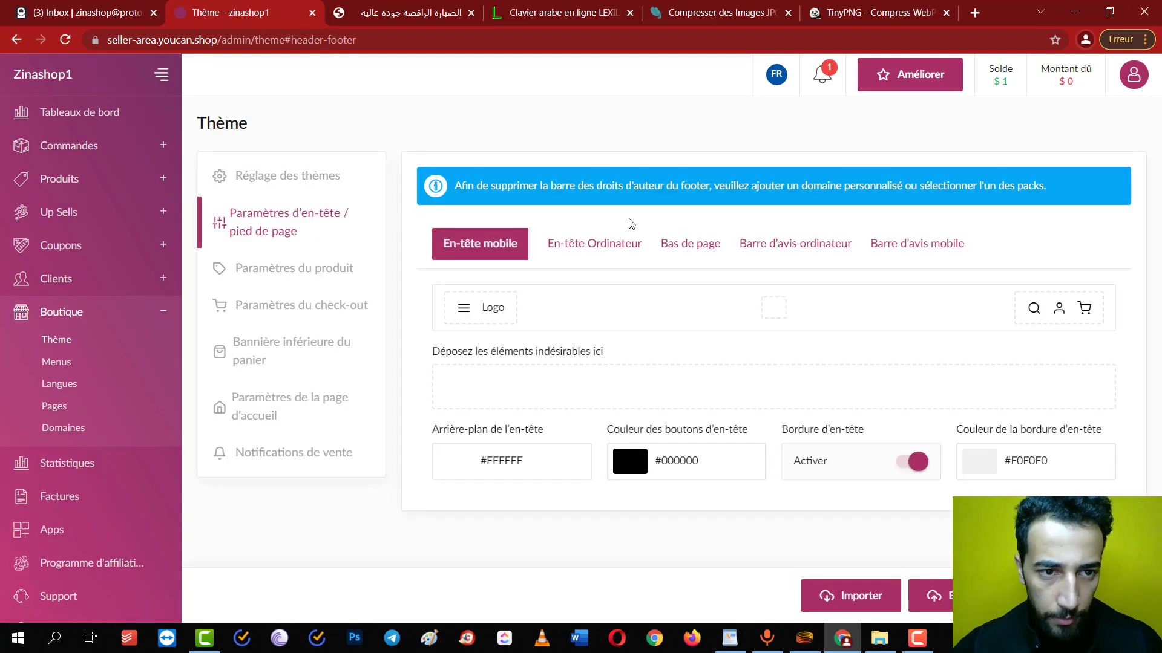
left_click(821, 245)
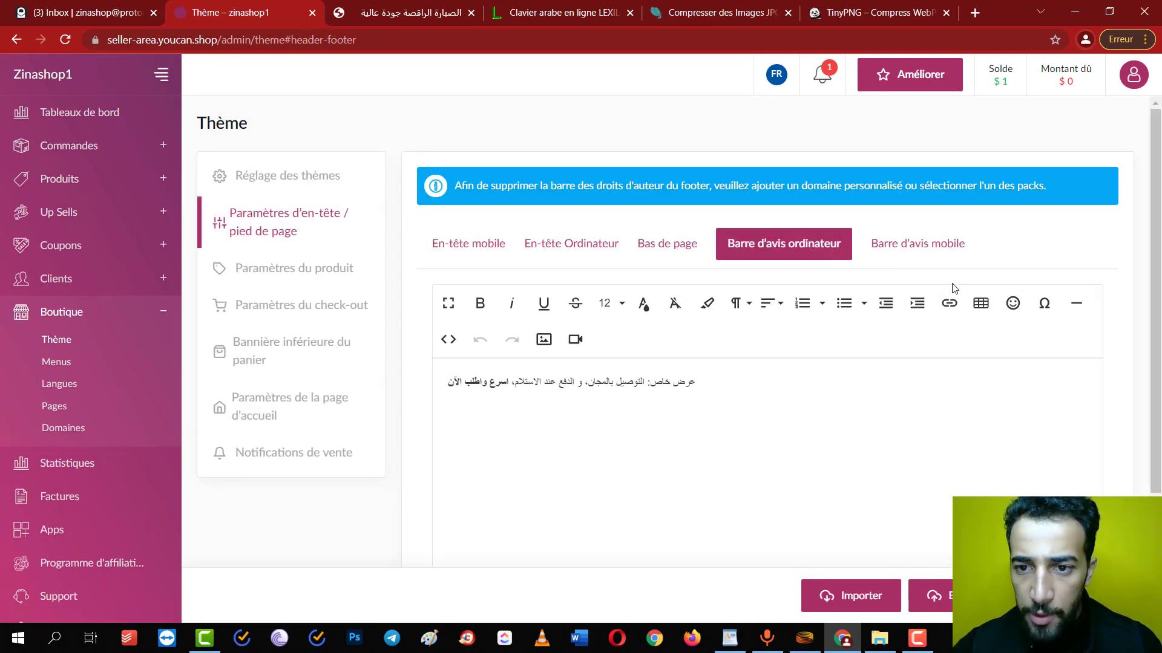
left_click(939, 247)
left_click(733, 257)
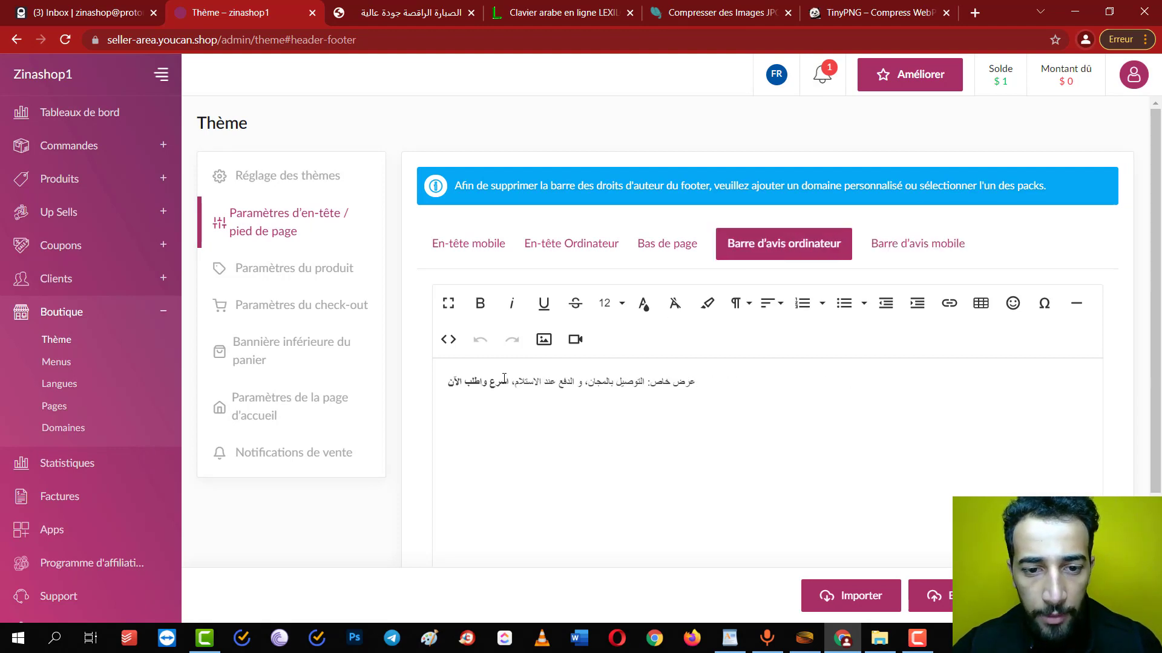
left_click_drag(513, 382, 409, 391)
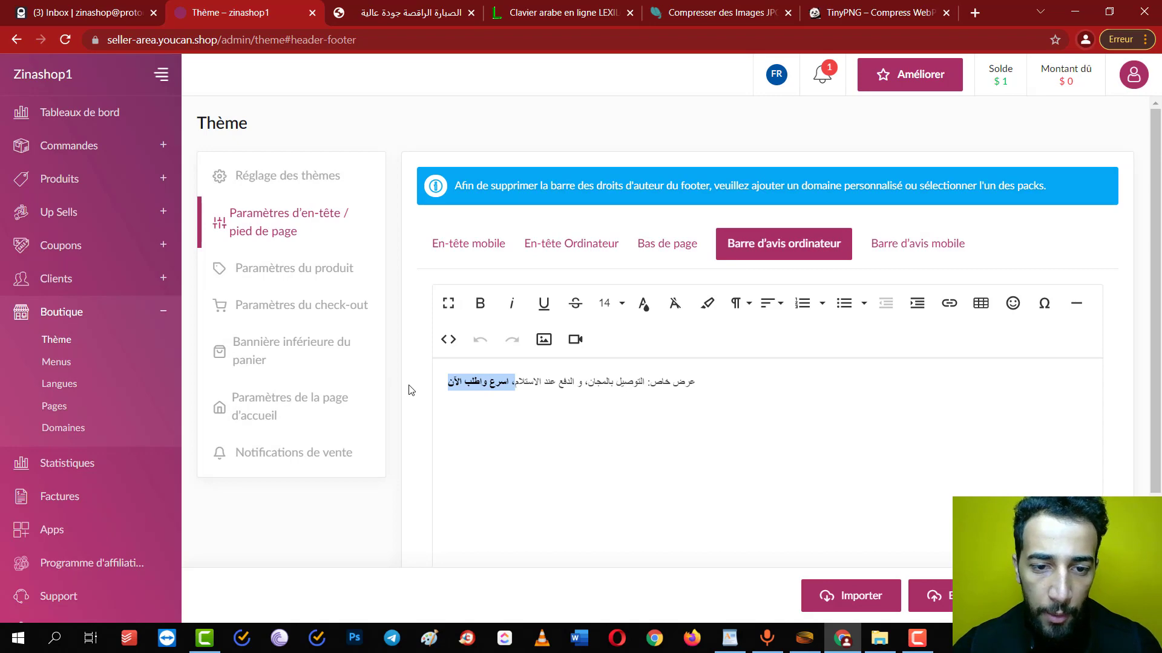
key("BackSpace")
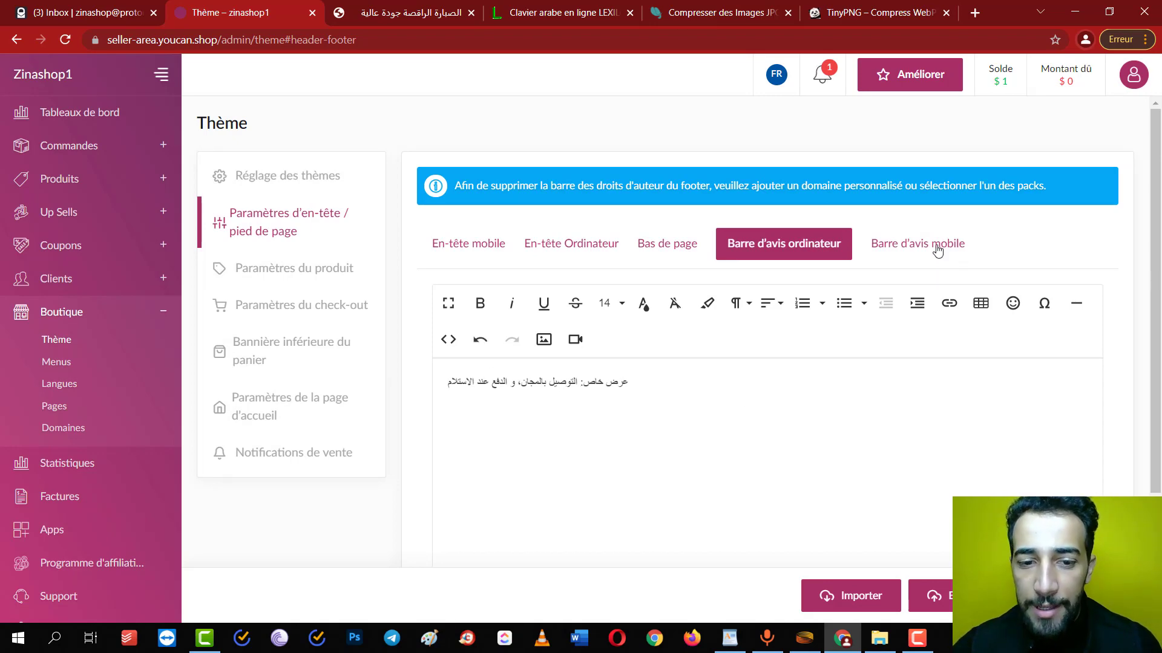
left_click(935, 596)
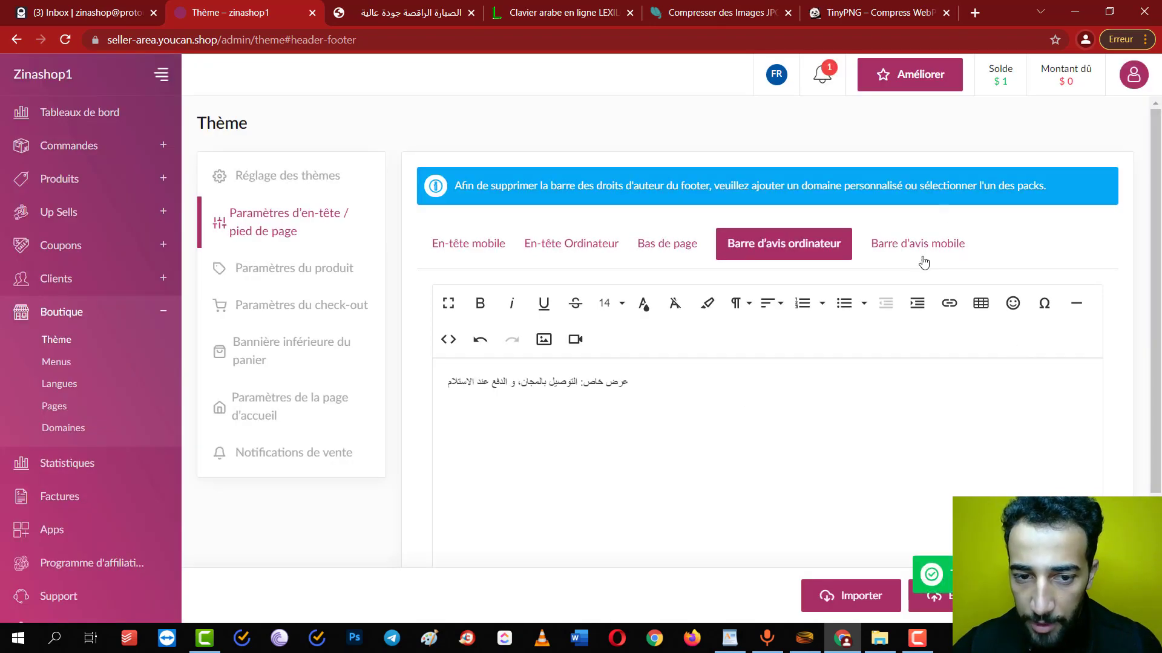
Remove the bold second line from the mobile notice bar, keeping only the free-delivery offer
left_click(928, 257)
triple_click(726, 430)
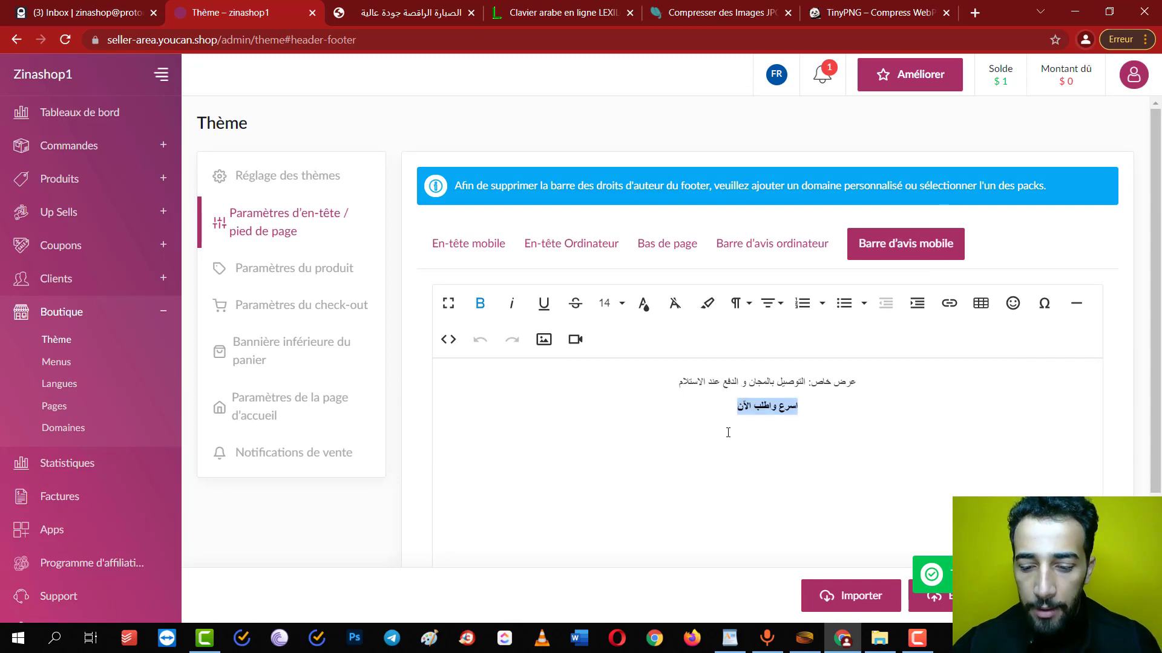
key("BackSpace")
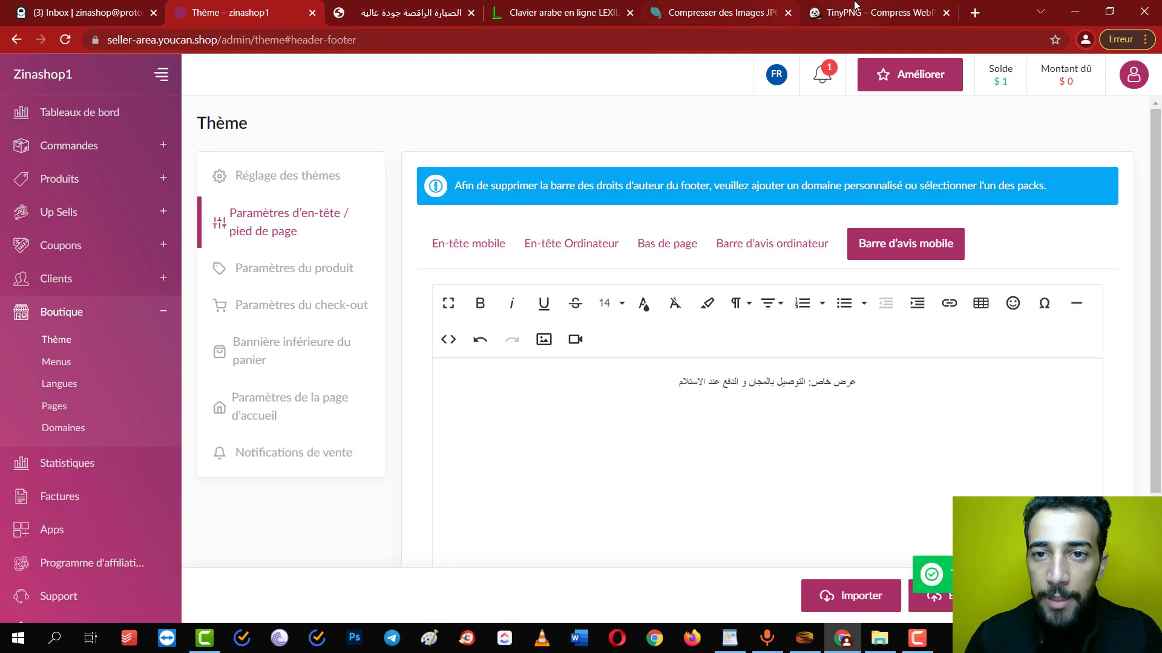
Check the live cactus product page, then open the full product list in a new tab
left_click(720, 12)
left_click(411, 12)
left_click(236, 12)
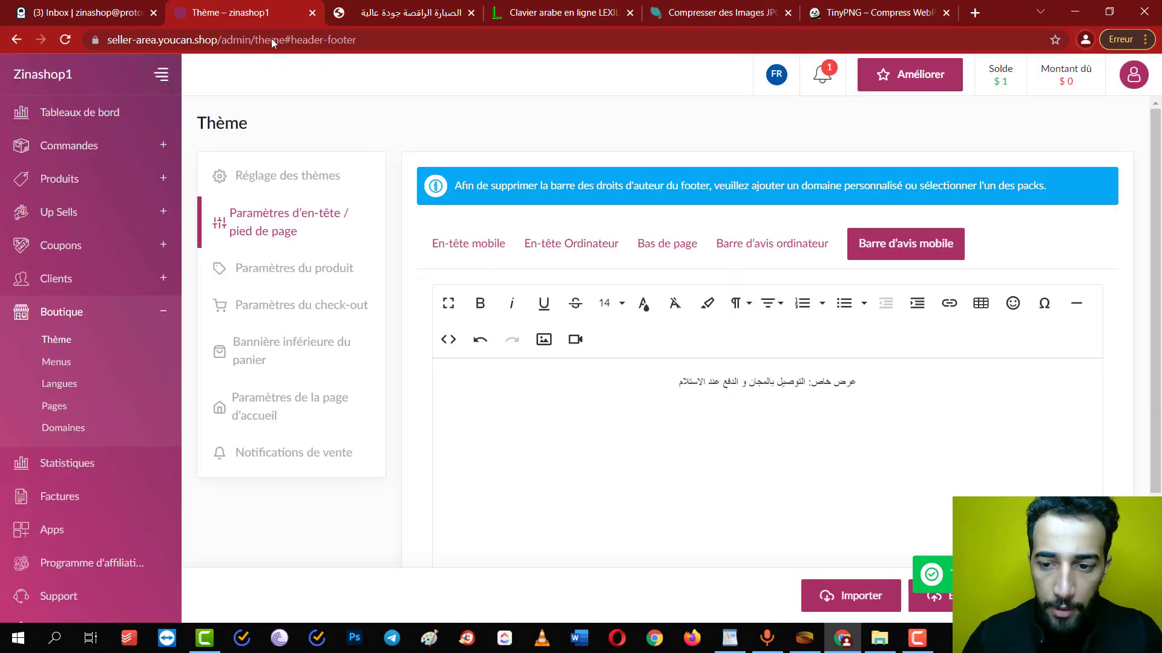
left_click(408, 12)
left_click(245, 9)
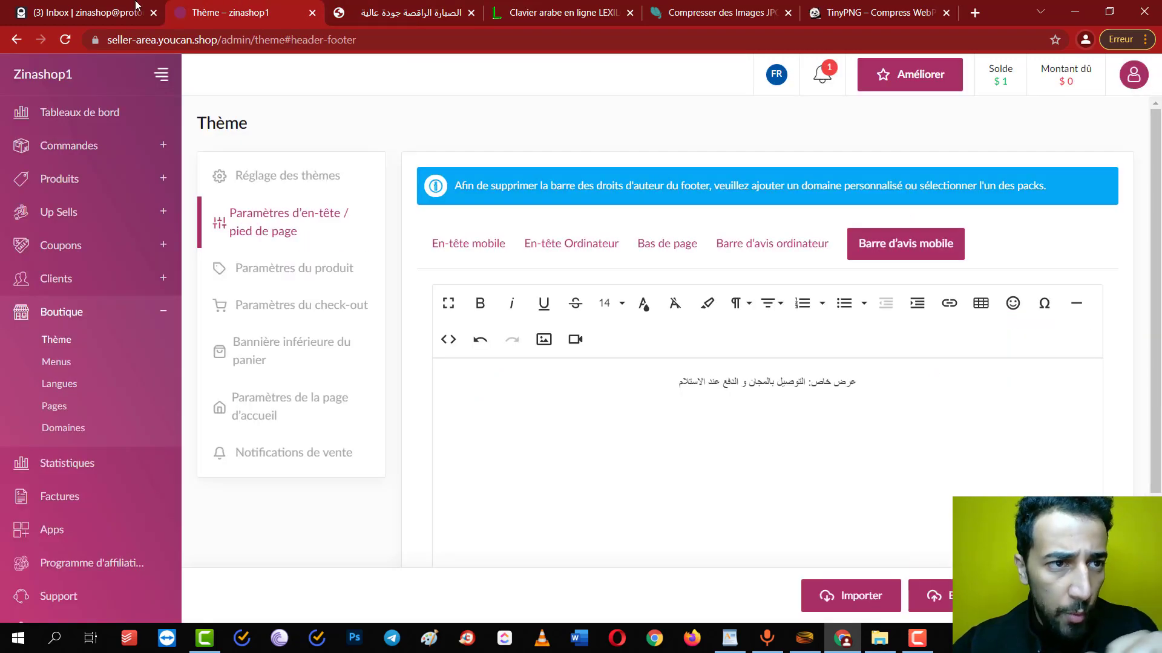
left_click(59, 178)
middle_click(67, 202)
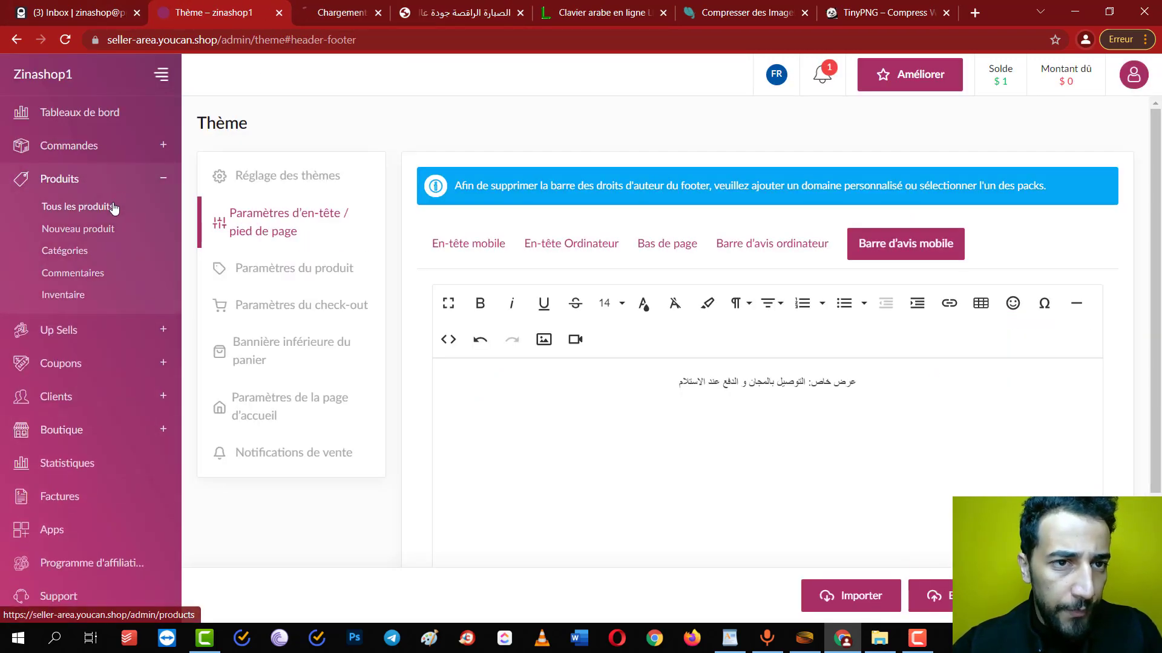
Open the dancing cactus product for editing and scroll down to its Images section
left_click(323, 8)
left_click(330, 307)
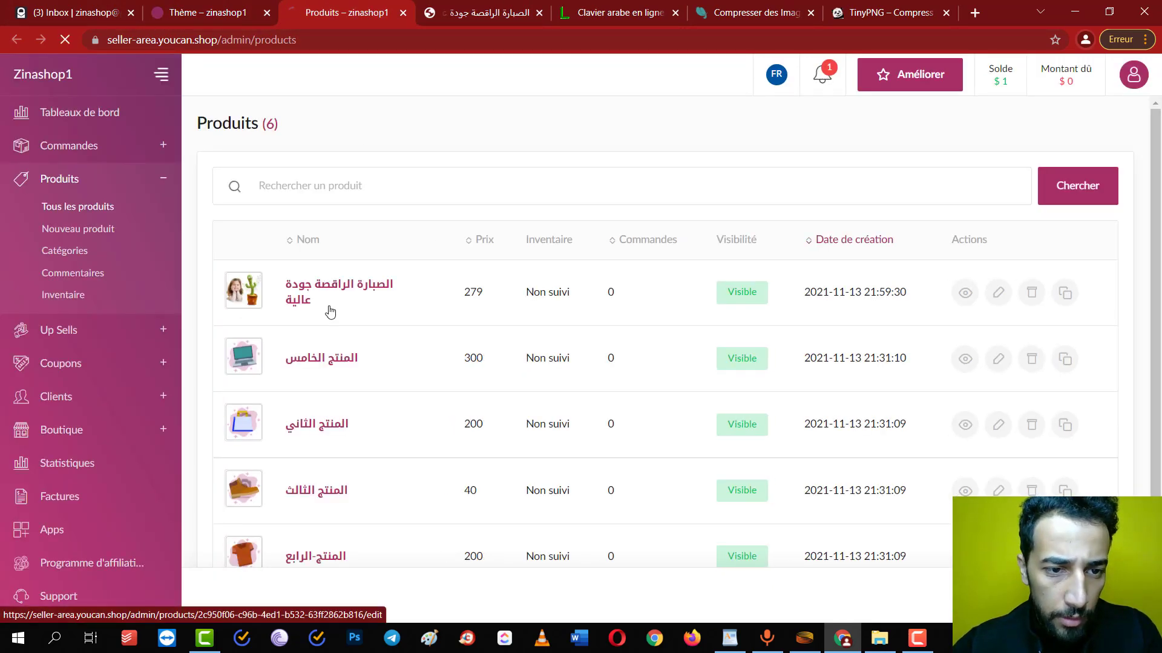
scroll(475, 502, "down", 3)
scroll(474, 502, "down", 5)
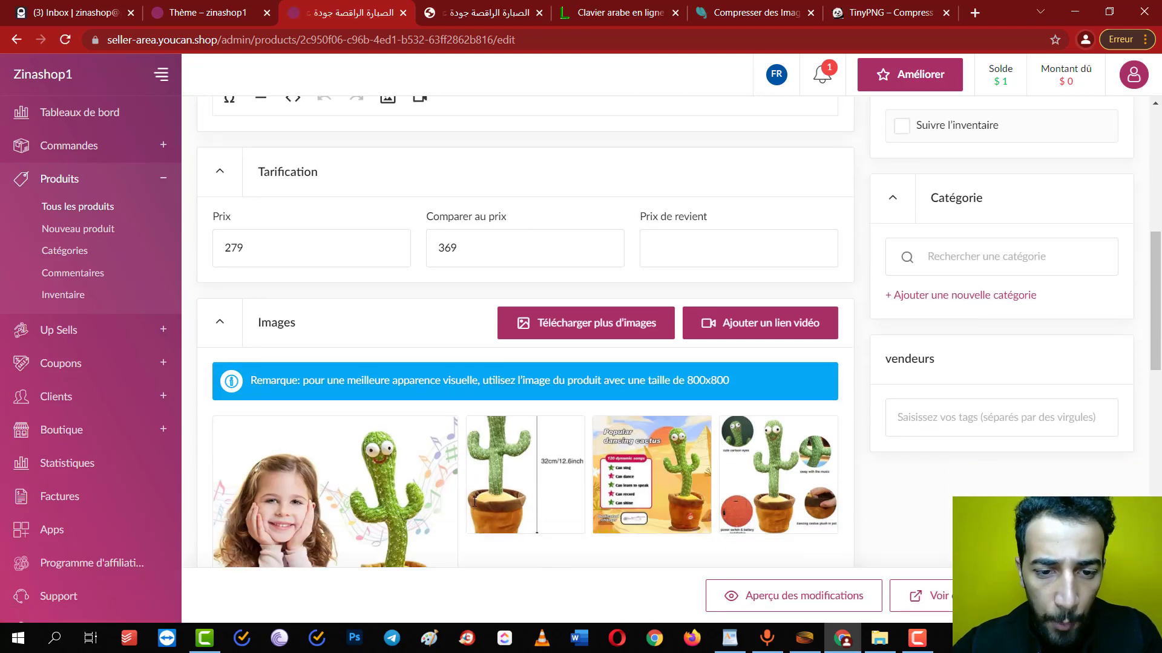
mouse_move(477, 360)
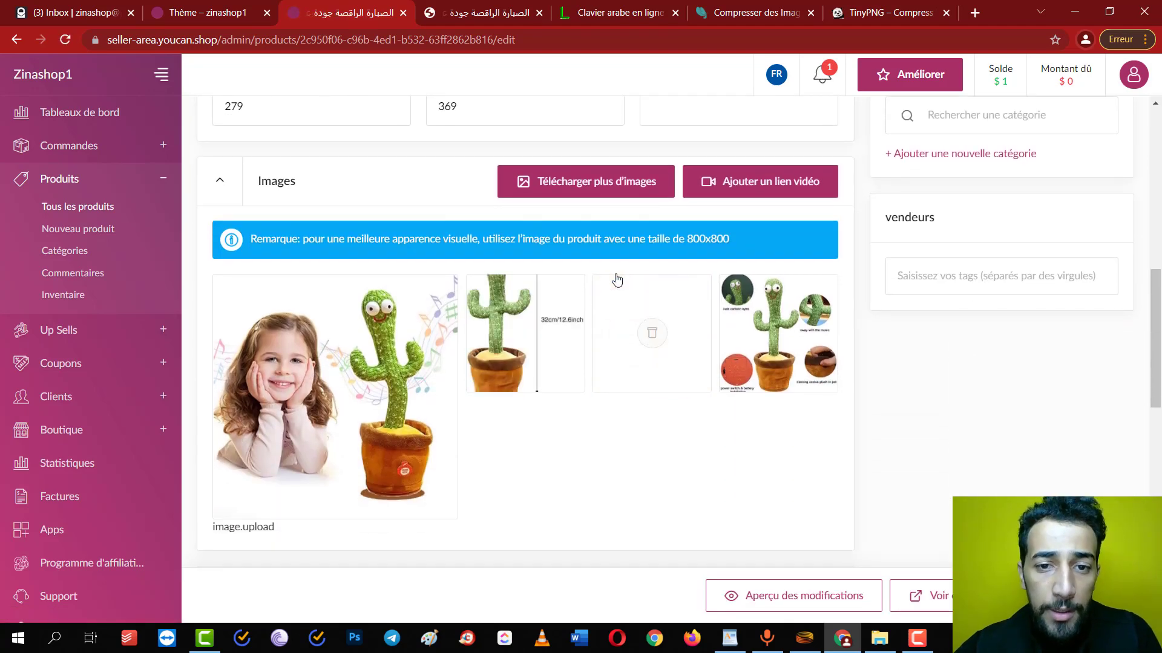
Upload the four cactus images from the Sabara ra9isa folder to the product
left_click(596, 181)
left_click(247, 157)
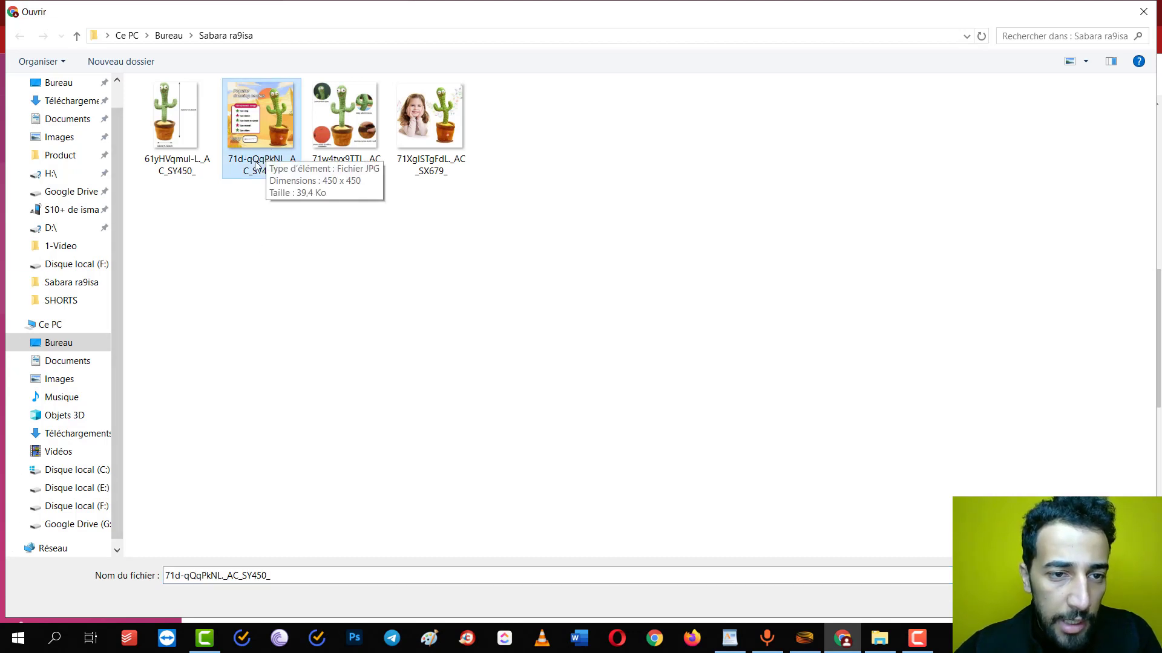
left_click(344, 121)
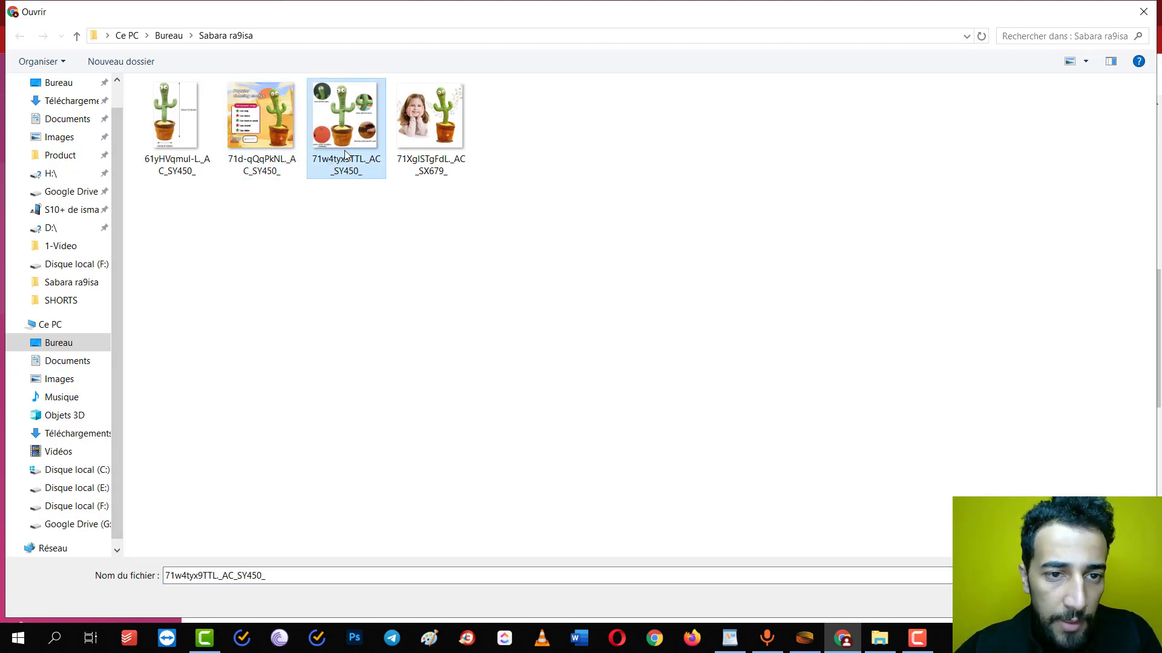
key("Left")
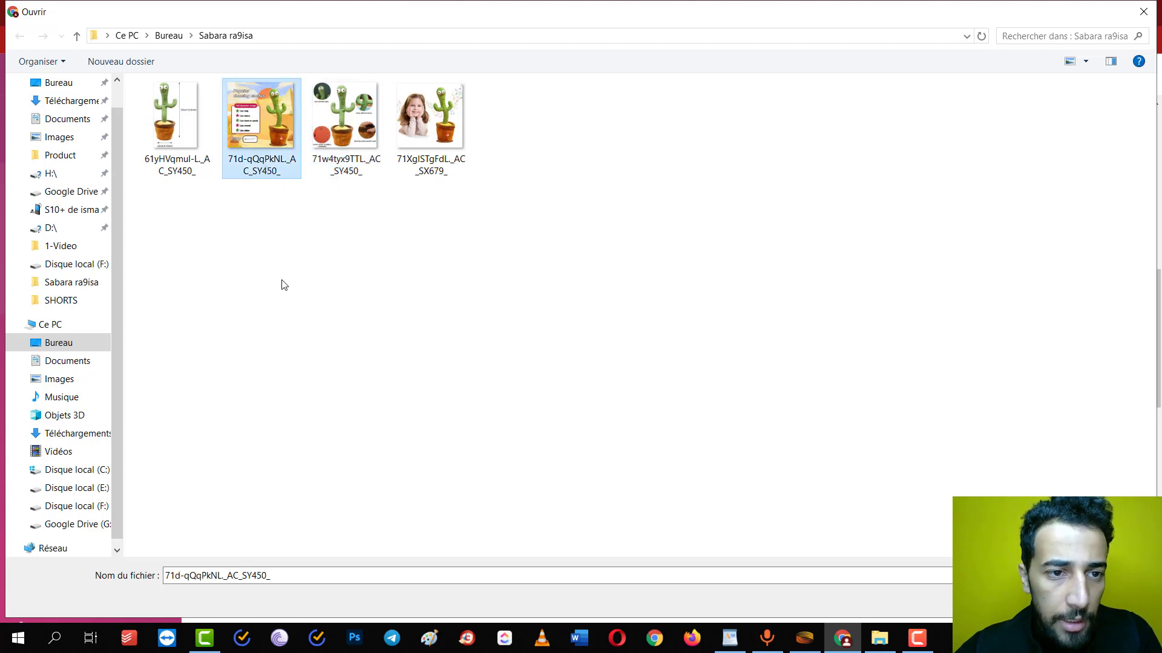
left_click(178, 175)
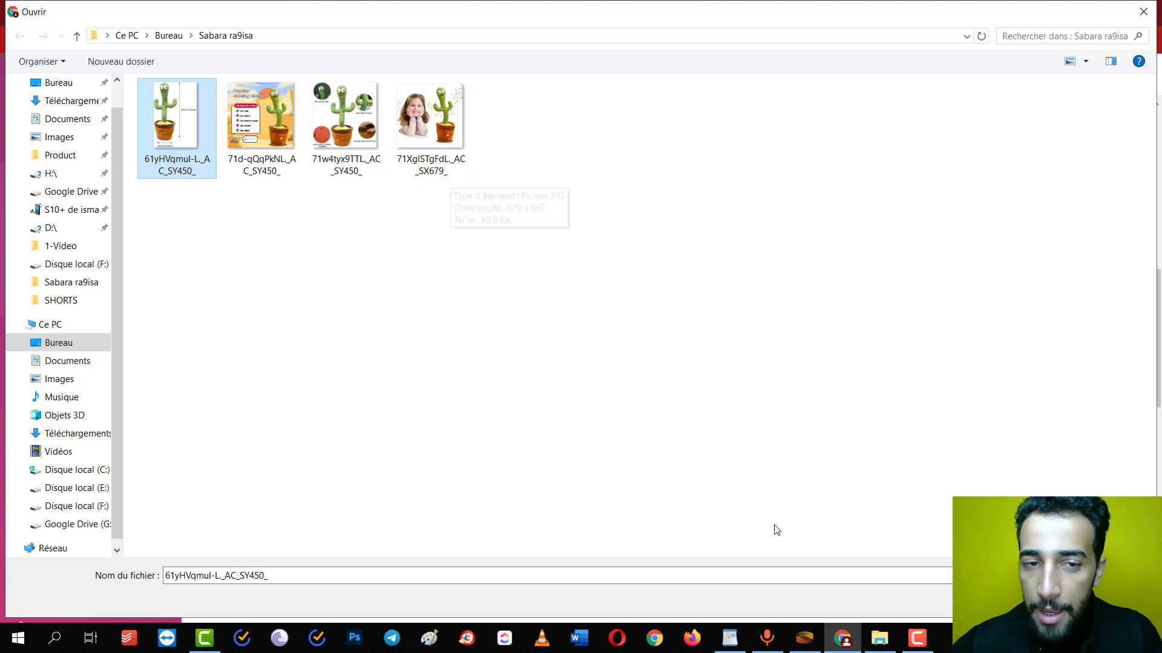
left_click_drag(650, 388, 415, 270)
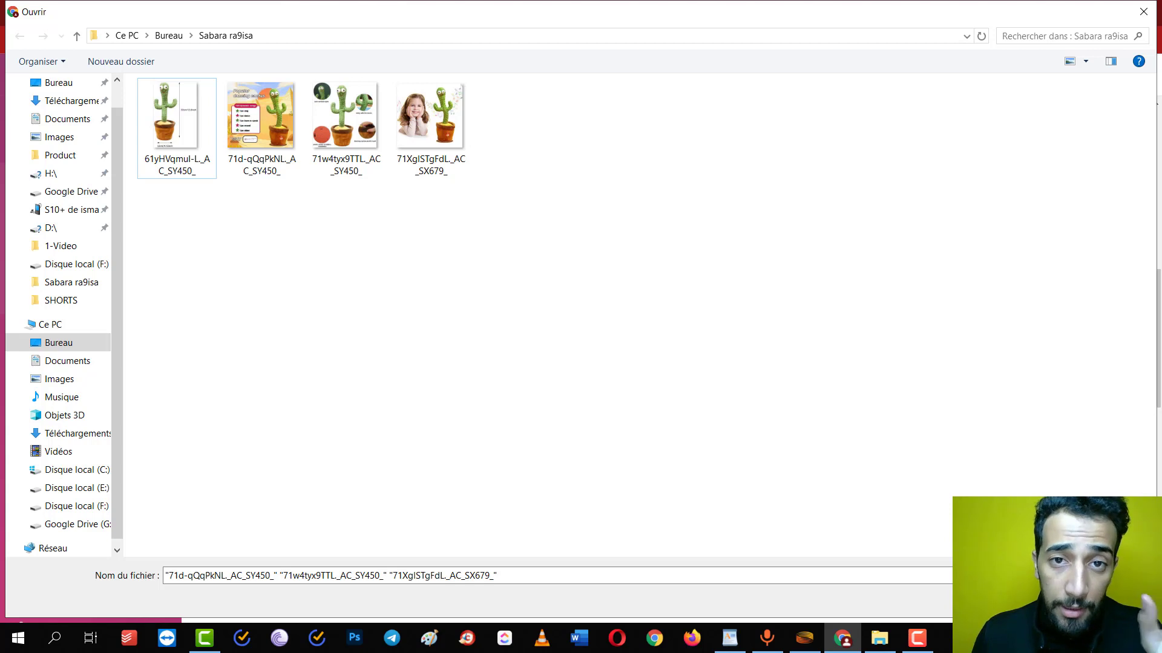
left_click_drag(695, 399, 931, 554)
left_click(1025, 603)
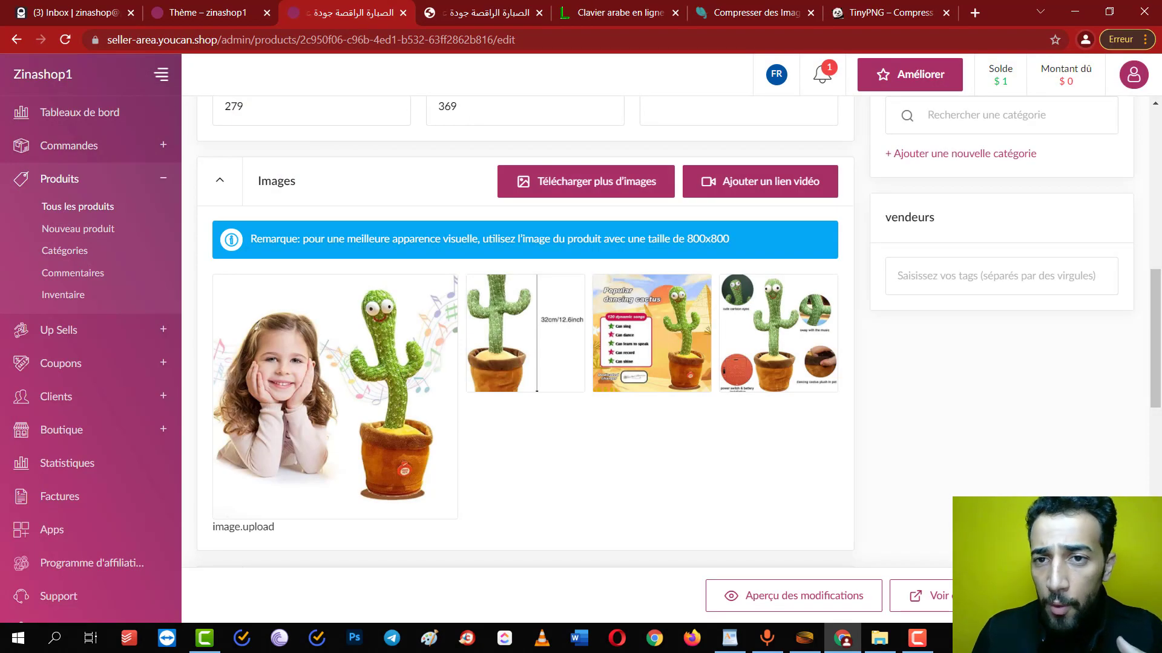
left_click(728, 5)
Compress the four cactus JPEGs on compressjpeg.com, then open TinyPNG's file picker
left_click(752, 7)
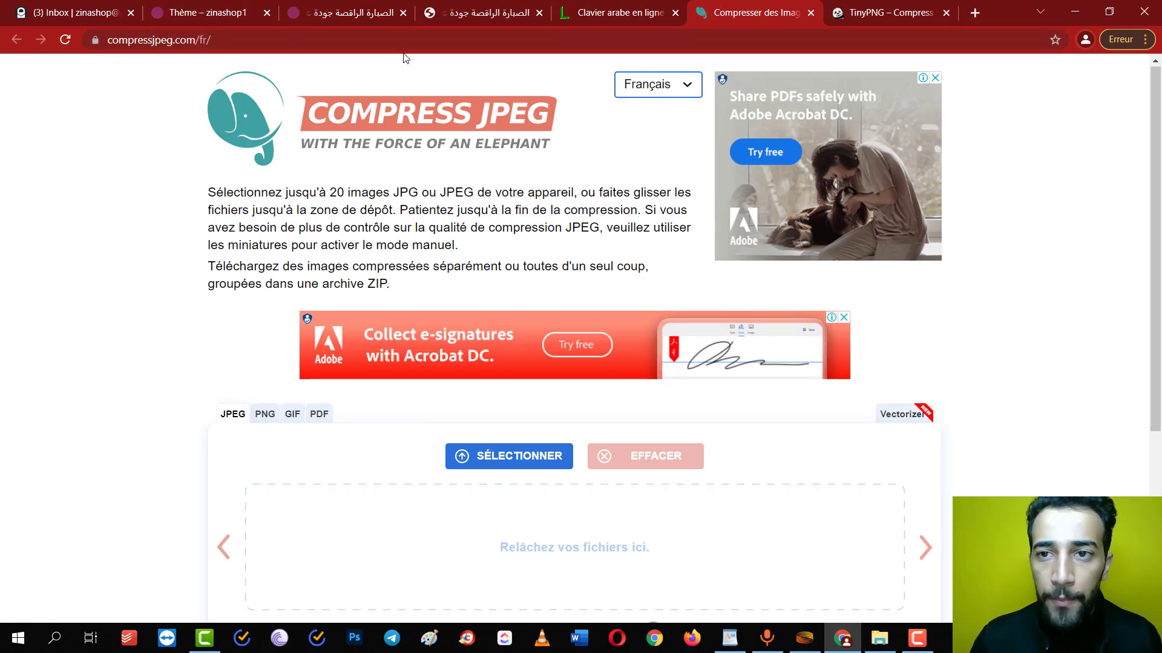
left_click(884, 12)
left_click(756, 12)
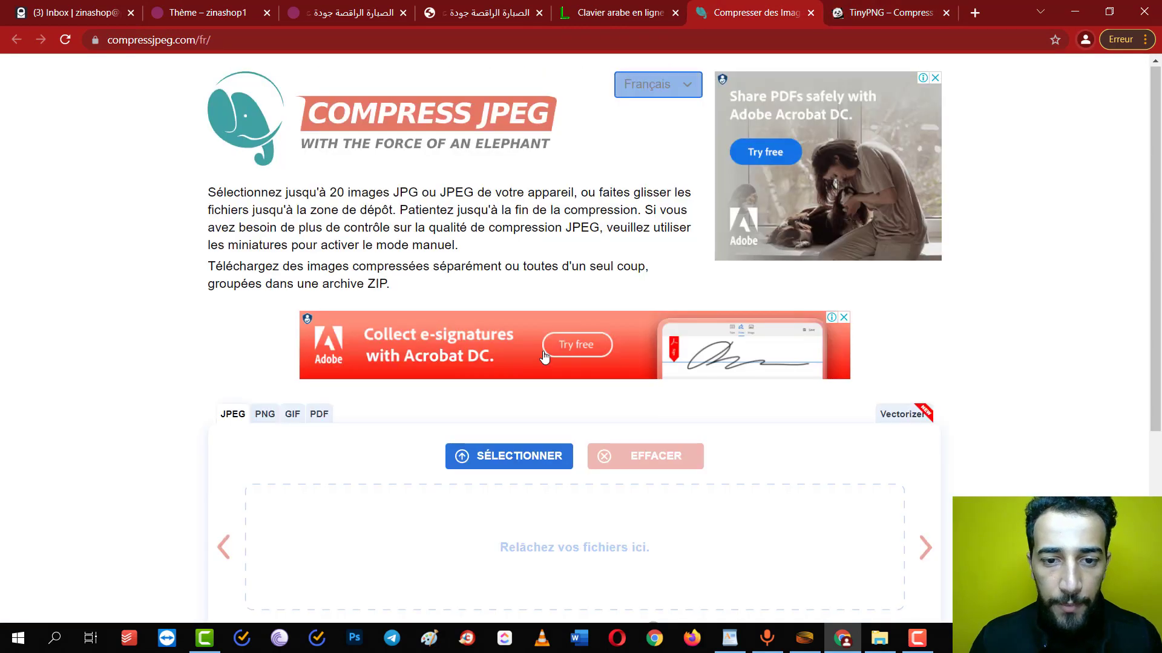
left_click(508, 456)
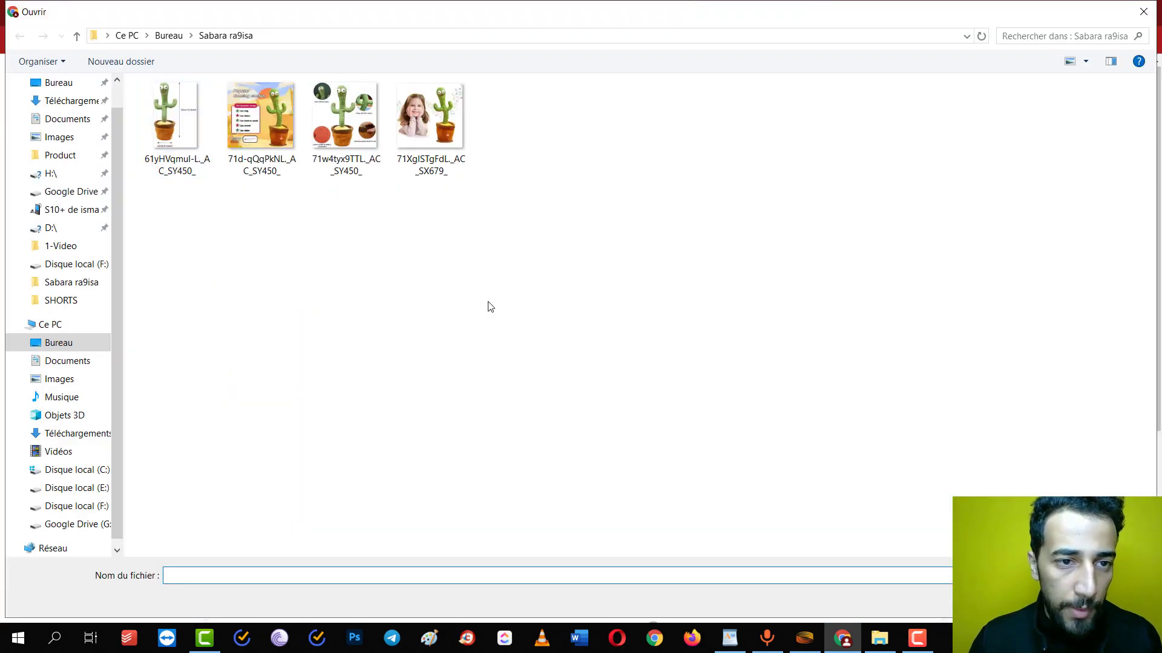
left_click_drag(488, 306, 121, 135)
key("Return")
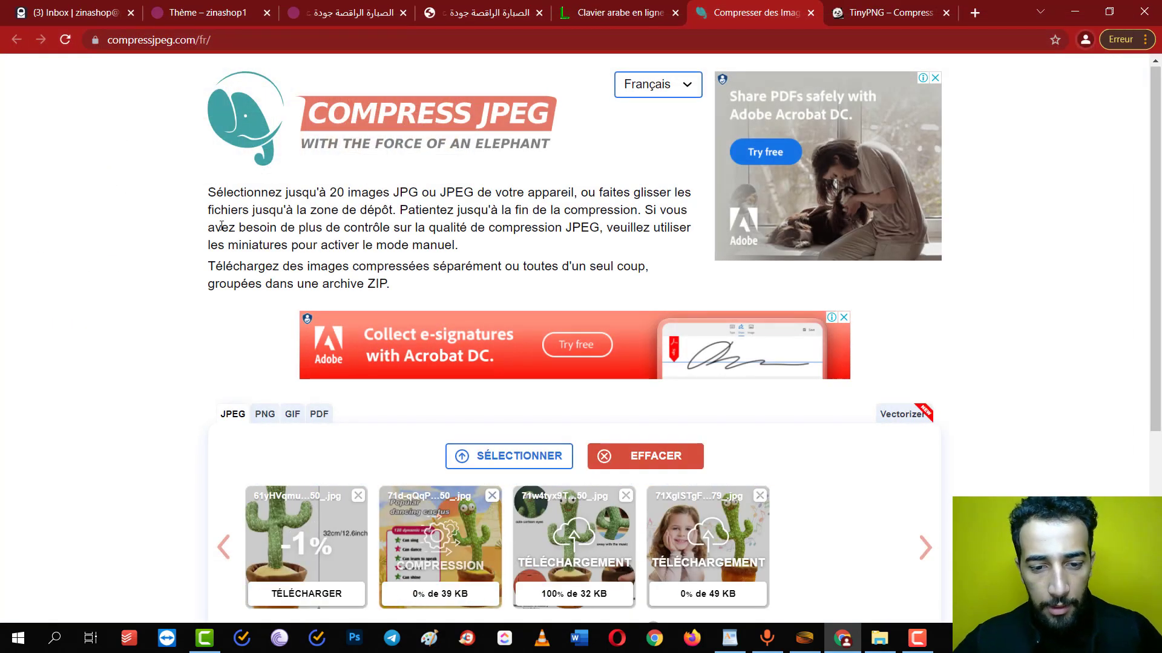
scroll(224, 231, "down", 2)
scroll(224, 231, "down", 2)
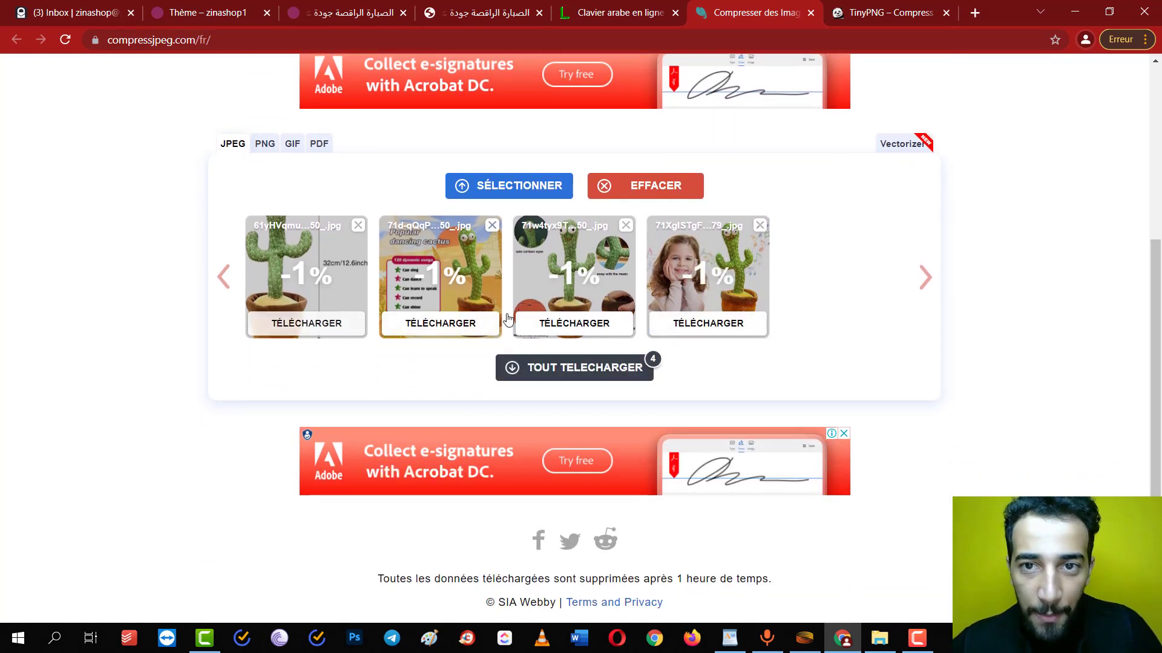
key("ctrl+Tab")
left_click(520, 171)
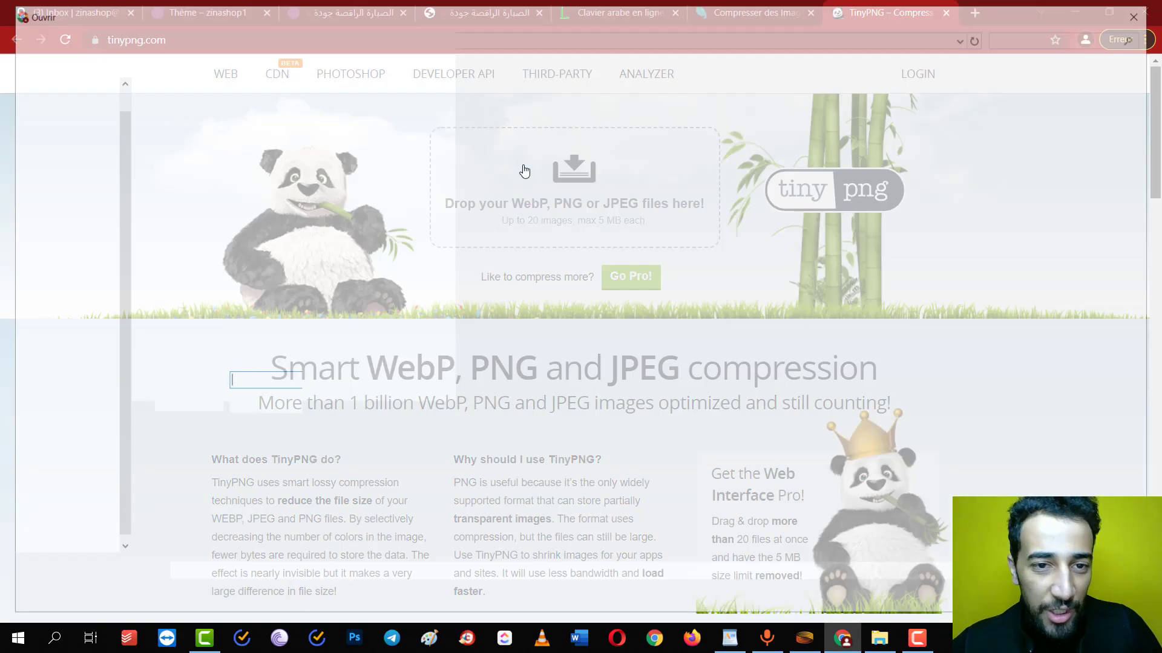
Upload all four cactus JPEGs to TinyPNG and let them compress, saving 13% overall
left_click_drag(521, 281, 180, 163)
key("Return")
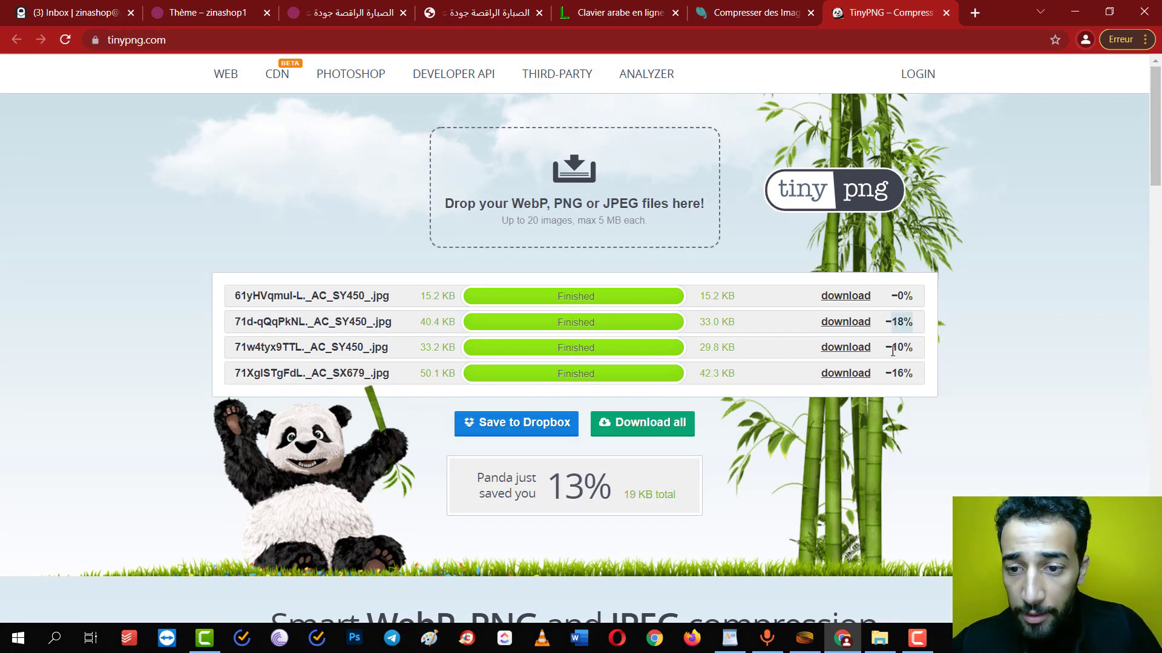
left_click_drag(901, 374, 917, 378)
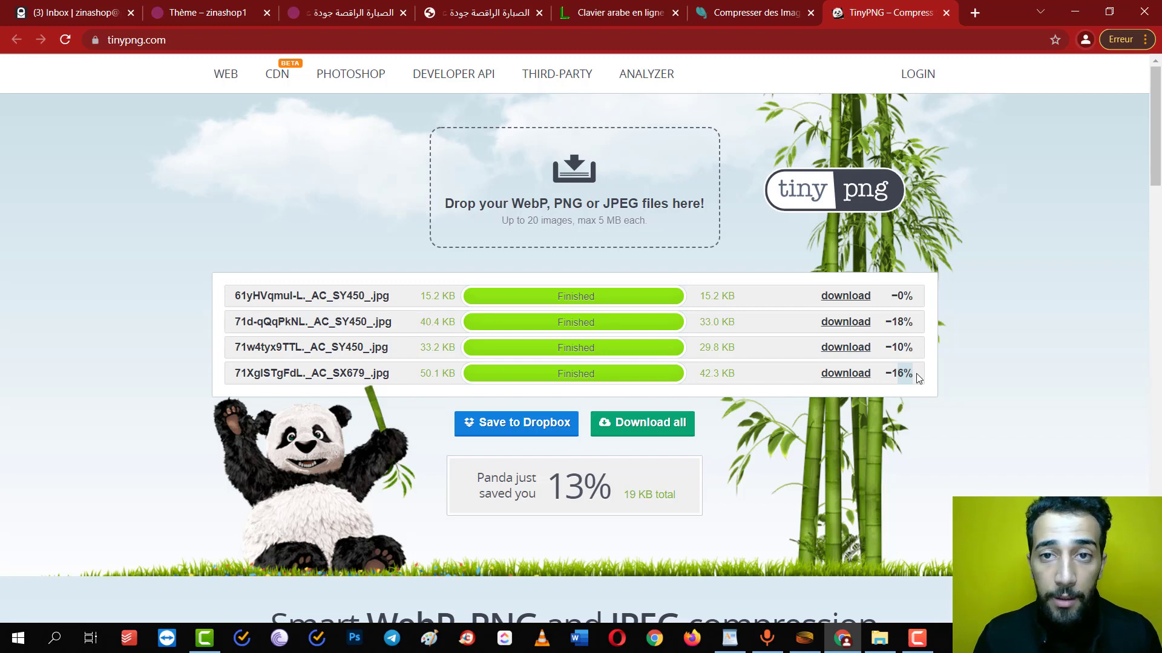
Review the desktop notice bar text in the theme's header and footer settings
left_click(317, 4)
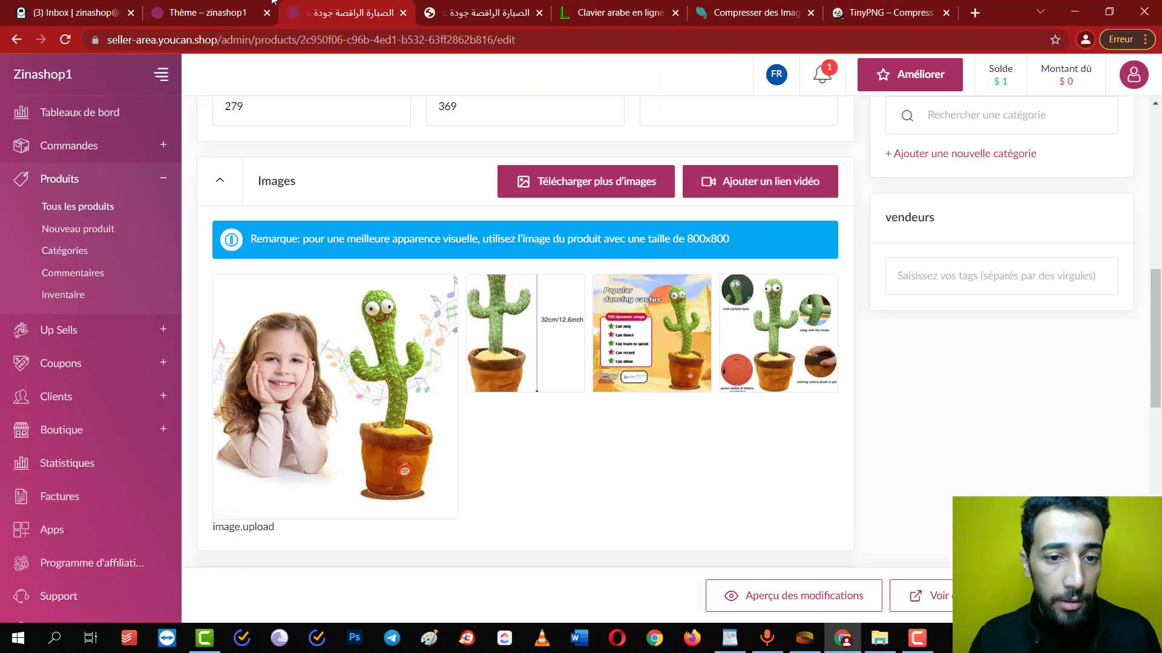
left_click(256, 5)
scroll(895, 234, "down", 3)
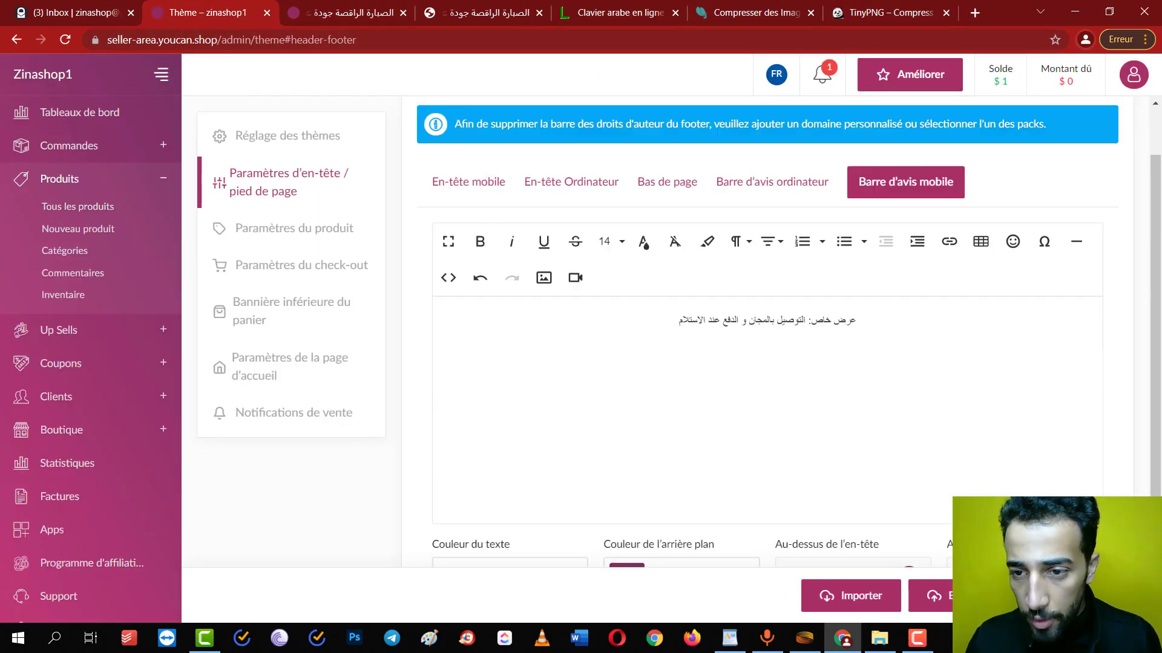
scroll(837, 218, "up", 3)
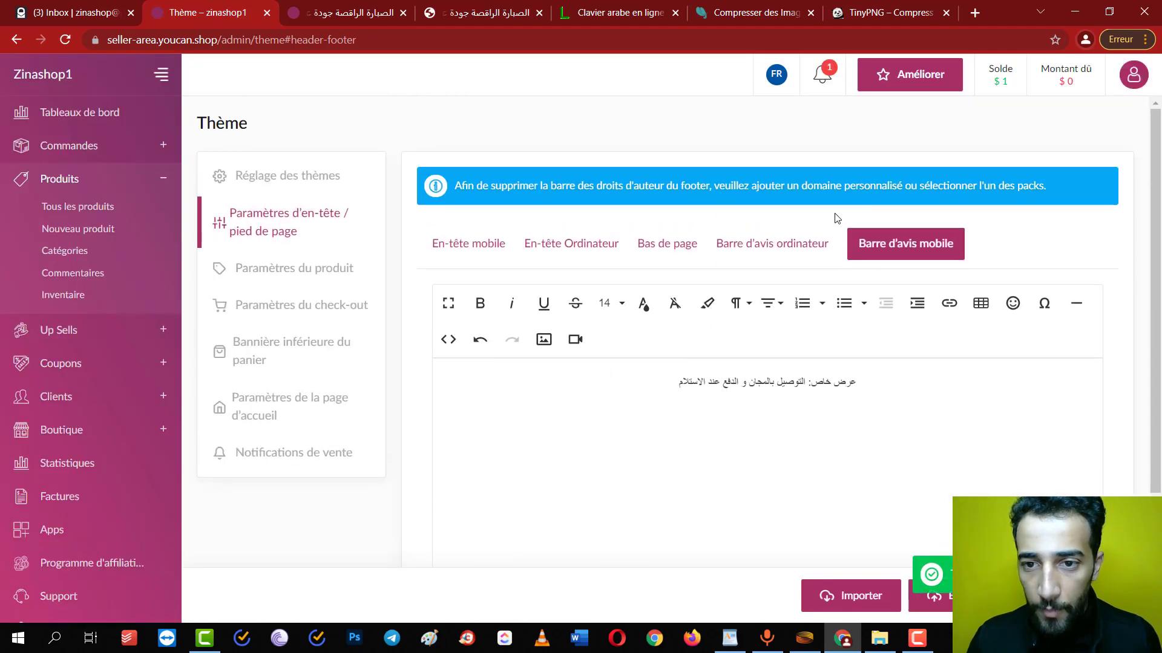
left_click(796, 247)
scroll(797, 256, "down", 3)
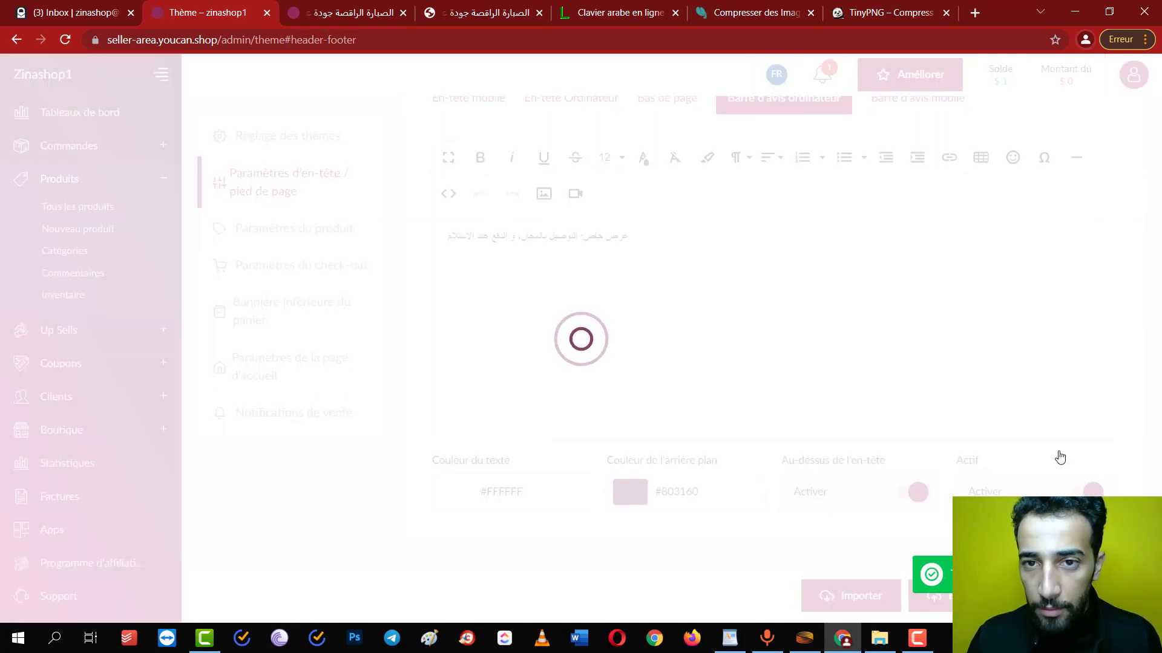
Open the live cactus product page in a new tab and preview it at 400-pixel mobile width
left_click(392, 6)
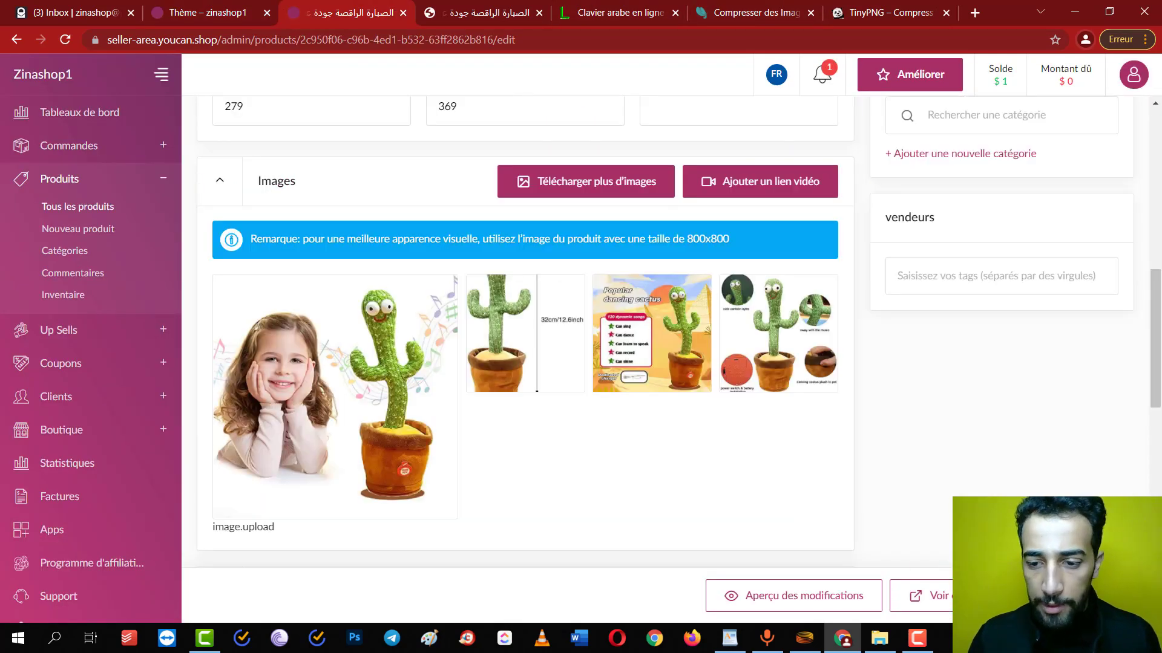
middle_click(926, 596)
left_click(433, 6)
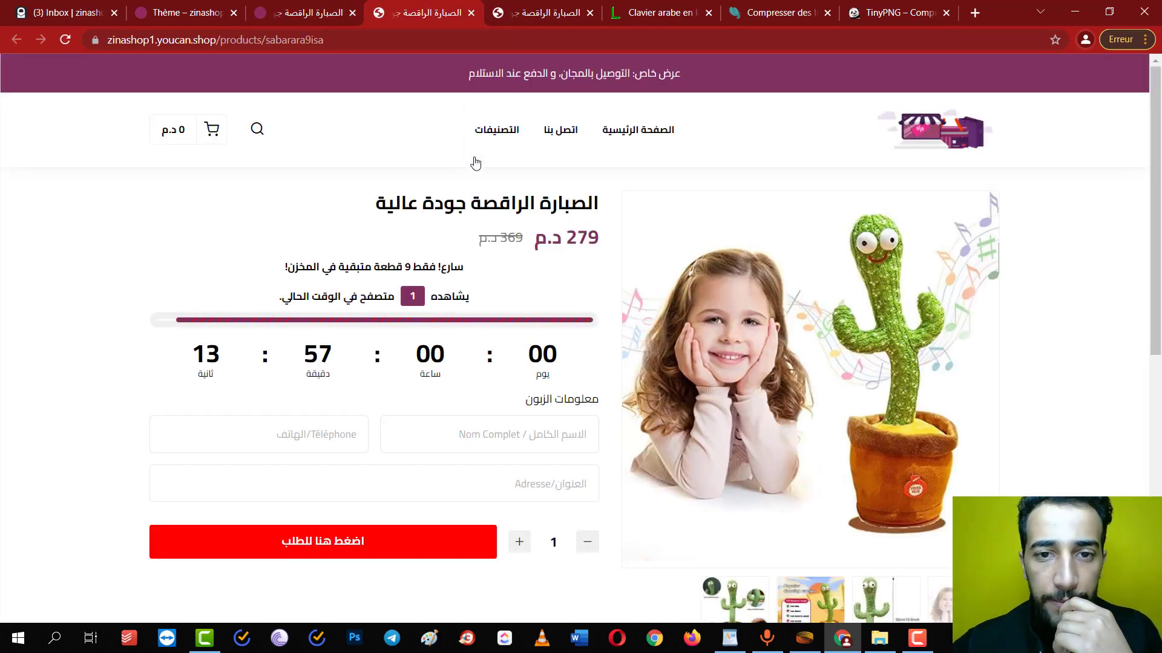
right_click(251, 243)
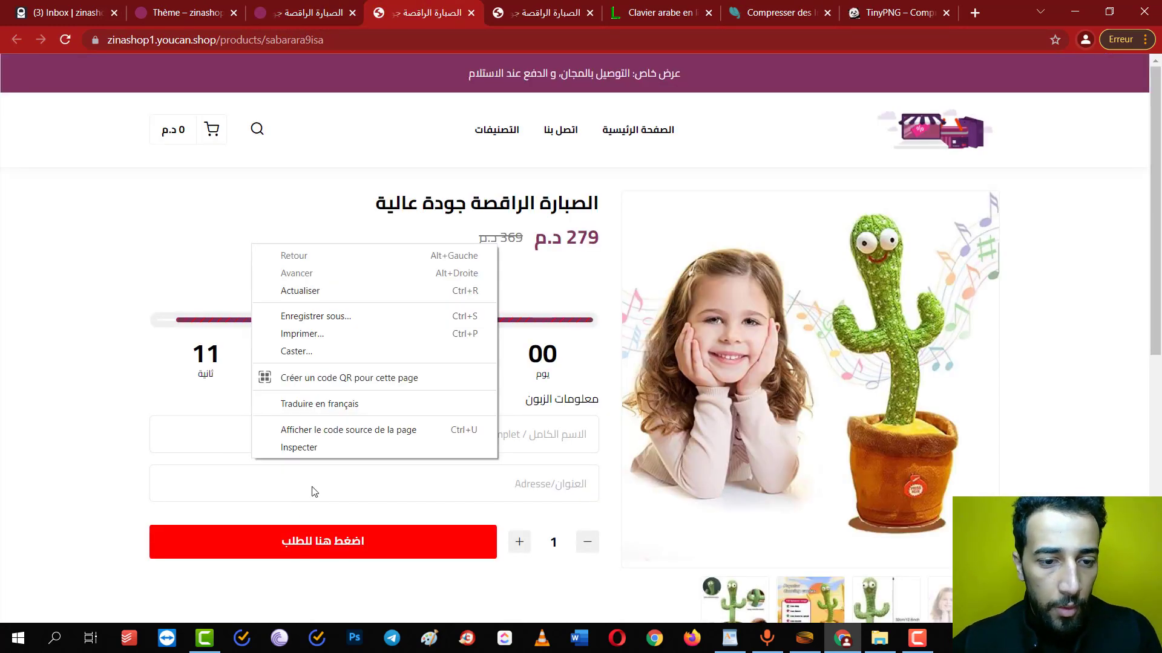
left_click(327, 459)
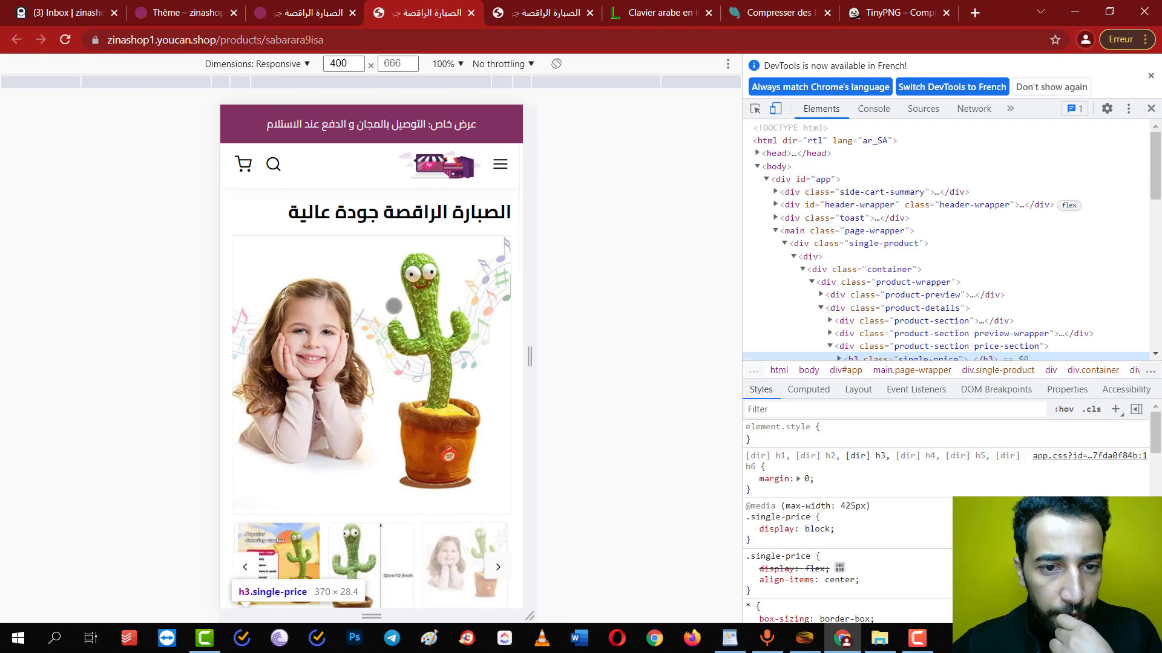
key("F5")
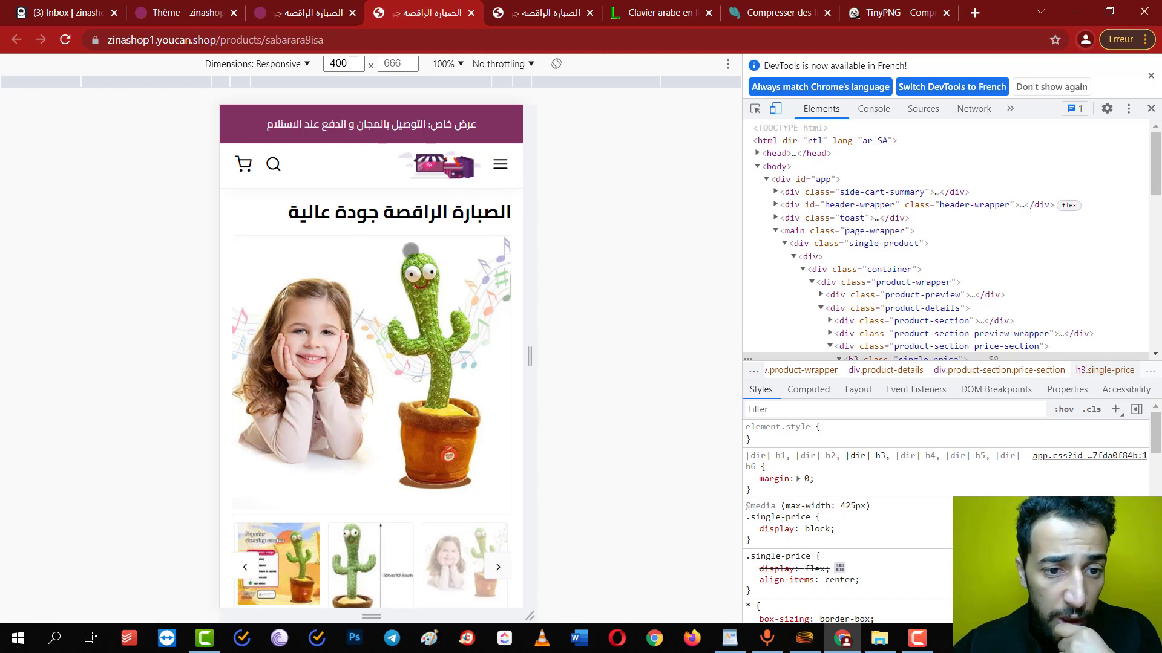
left_click_drag(411, 250, 397, 160)
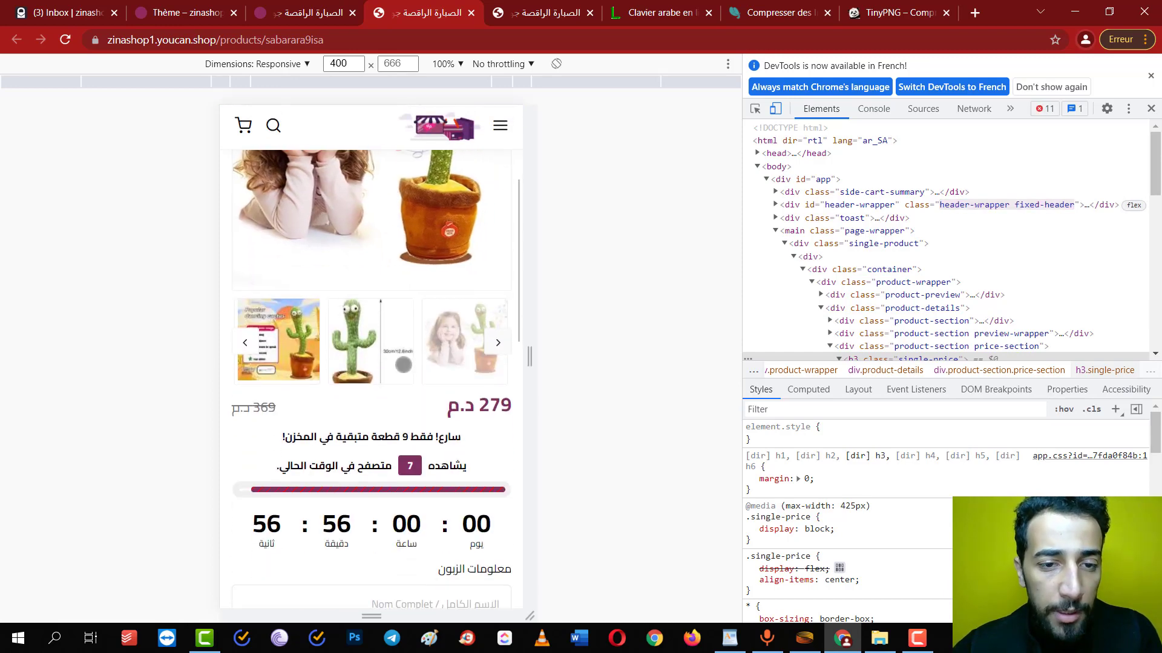
left_click_drag(404, 313, 374, 528)
left_click_drag(350, 381, 426, 486)
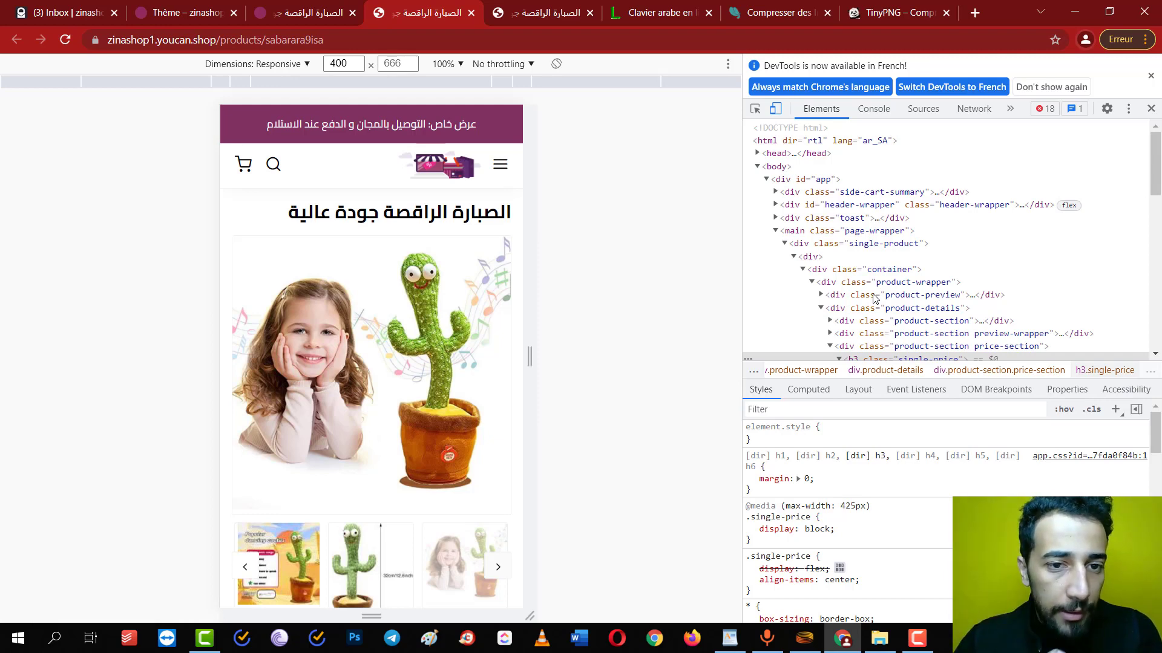
Search Google for 'color matching' and open the Coolors result
key("ctrl+t")
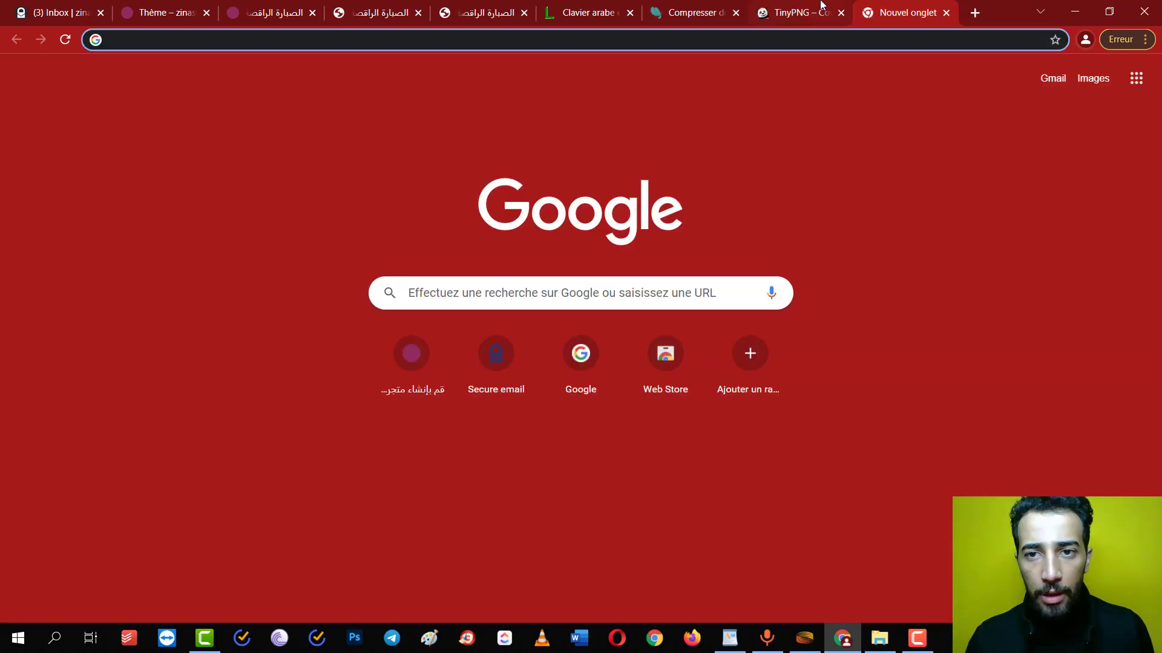
type("googl")
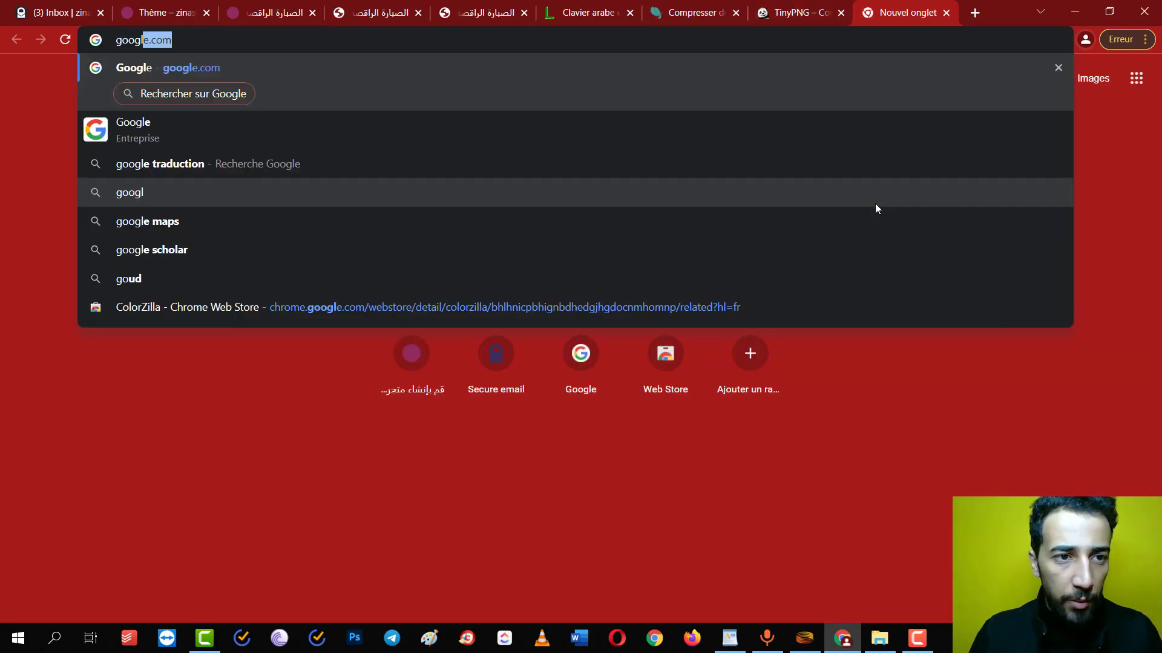
key("Return")
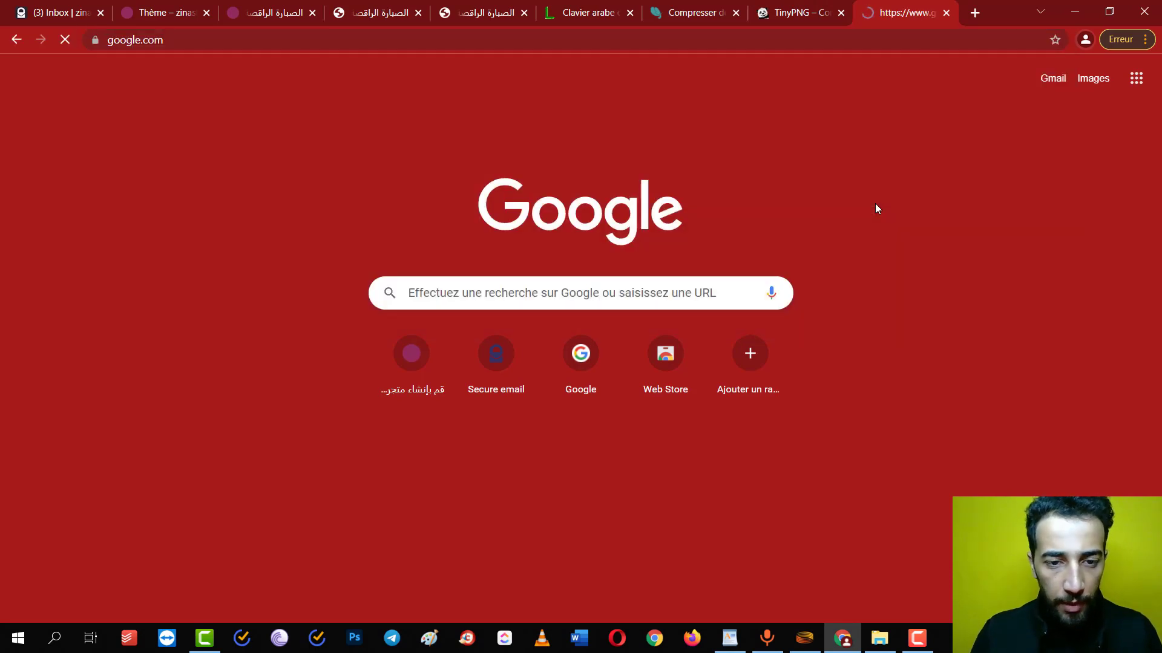
type("color m")
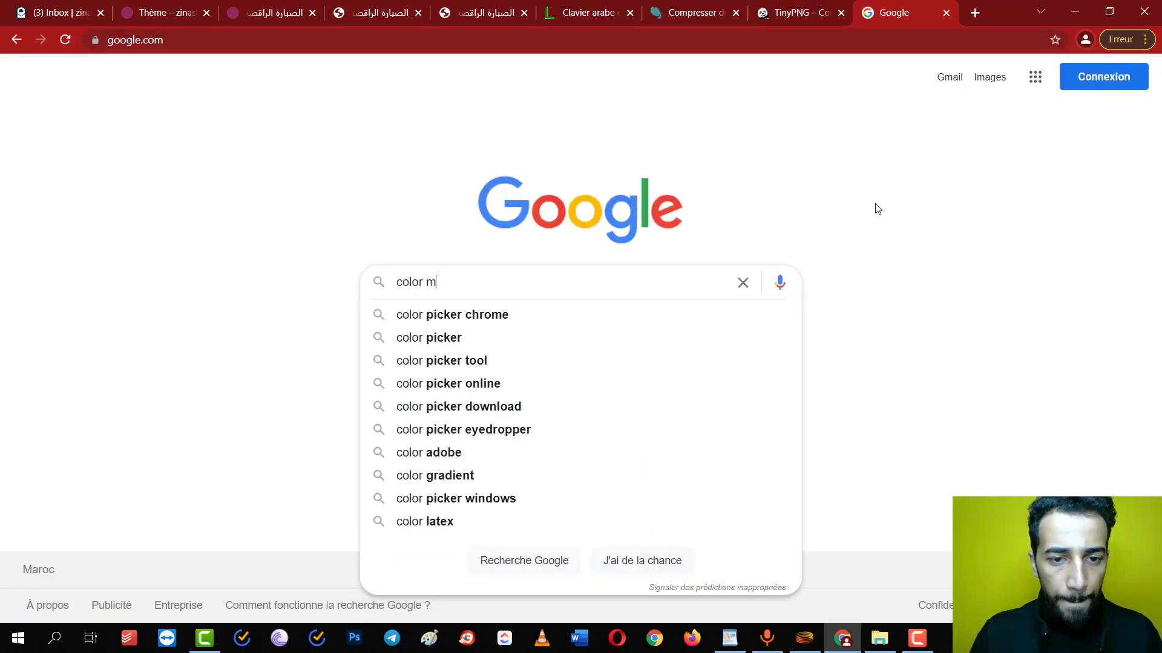
type("atcher")
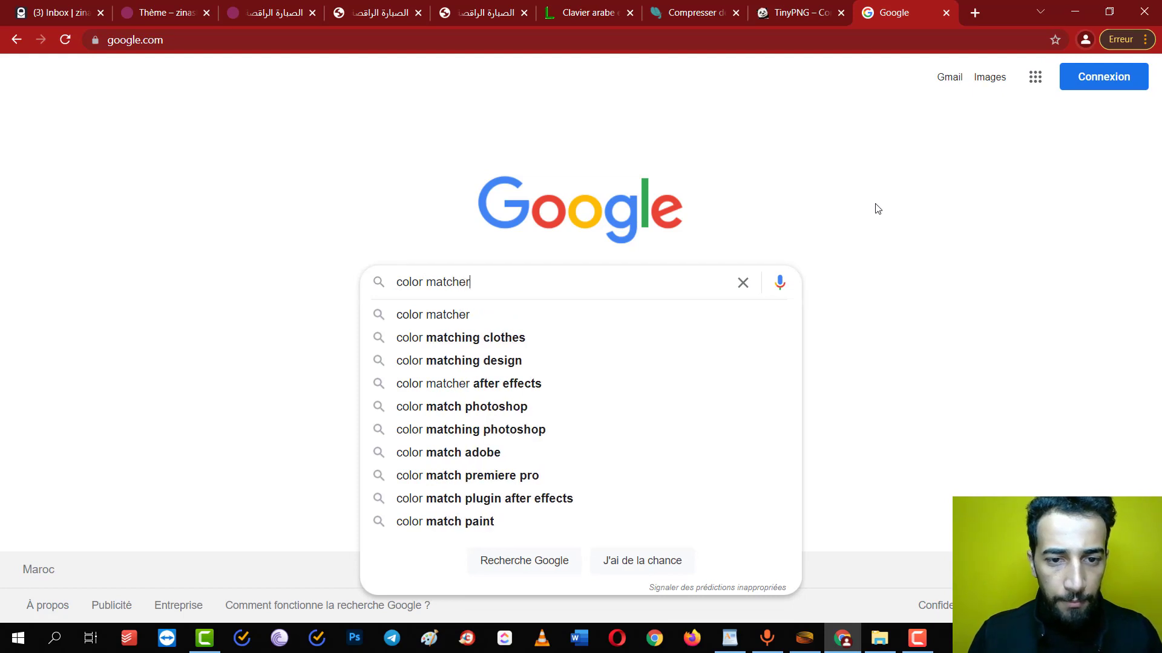
key("BackSpace")
key("BackSpace")
type("i")
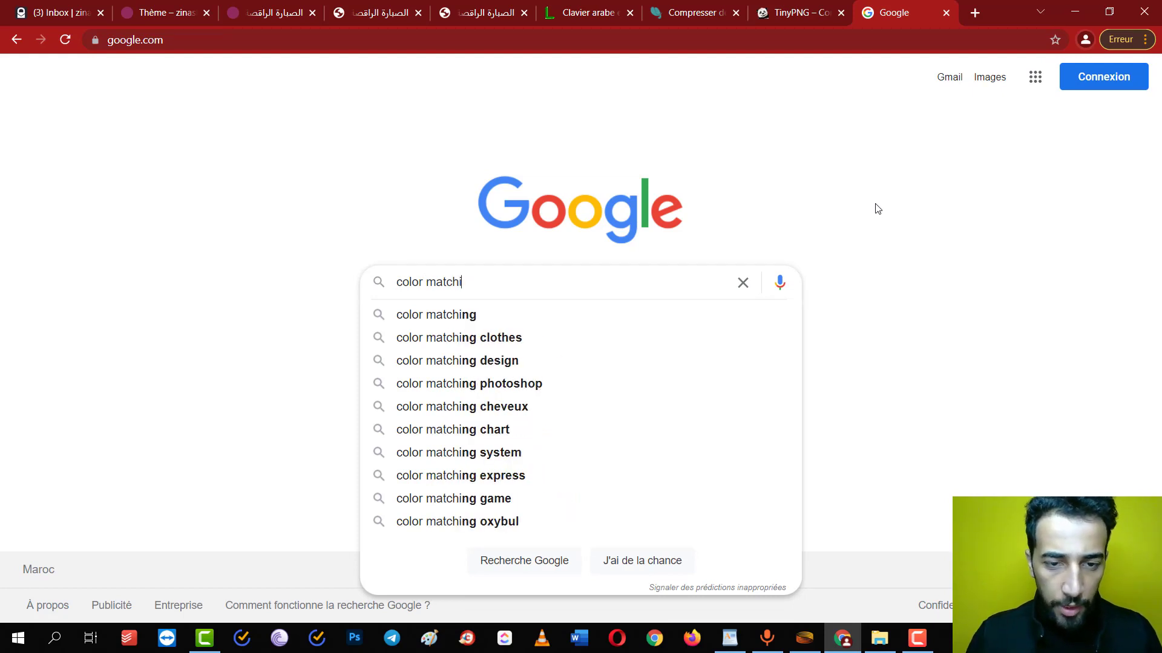
key("Down")
key("Return")
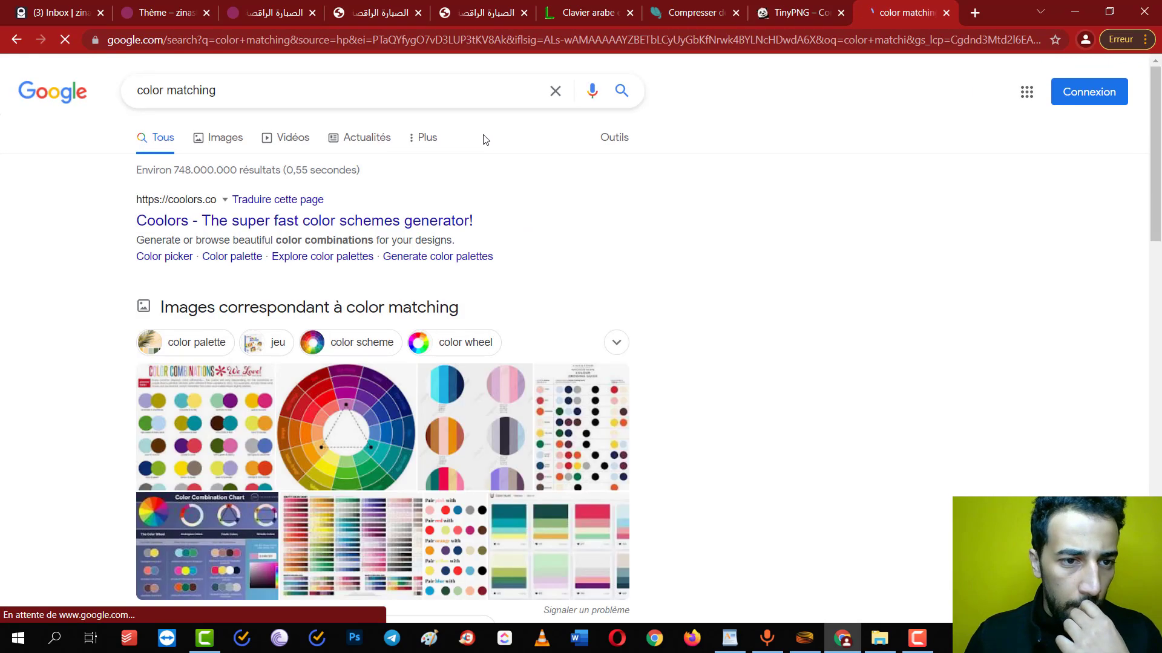
left_click(243, 223)
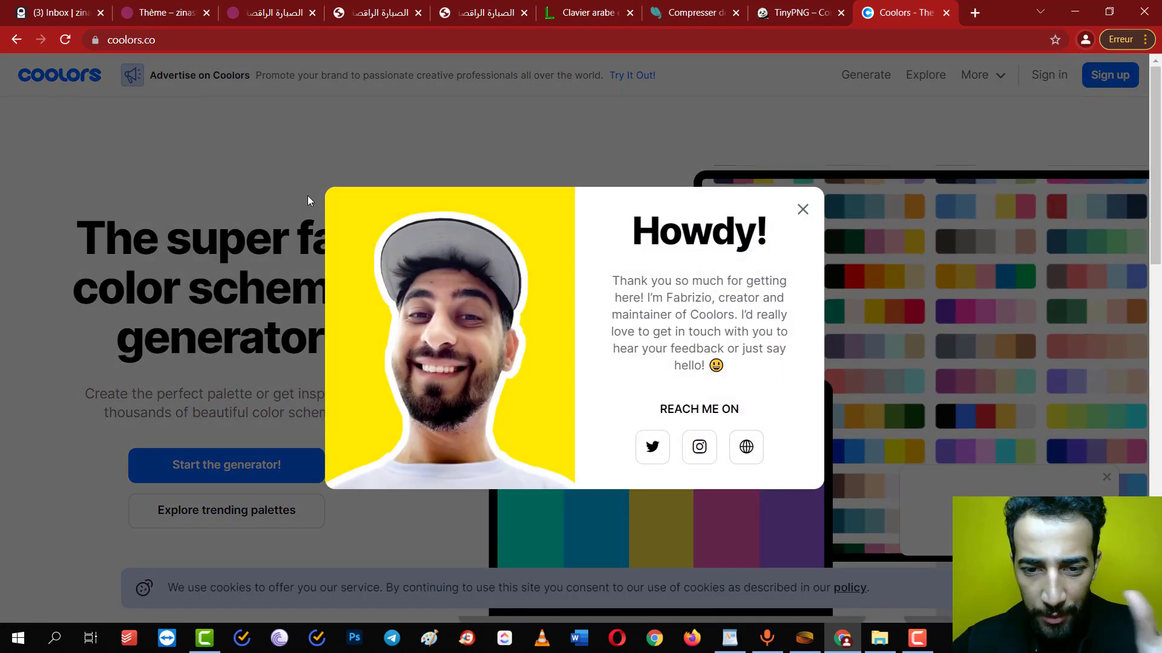
Dismiss the Coolors popups, start the generator, and spacebar through palettes until a pink set appears
left_click(801, 211)
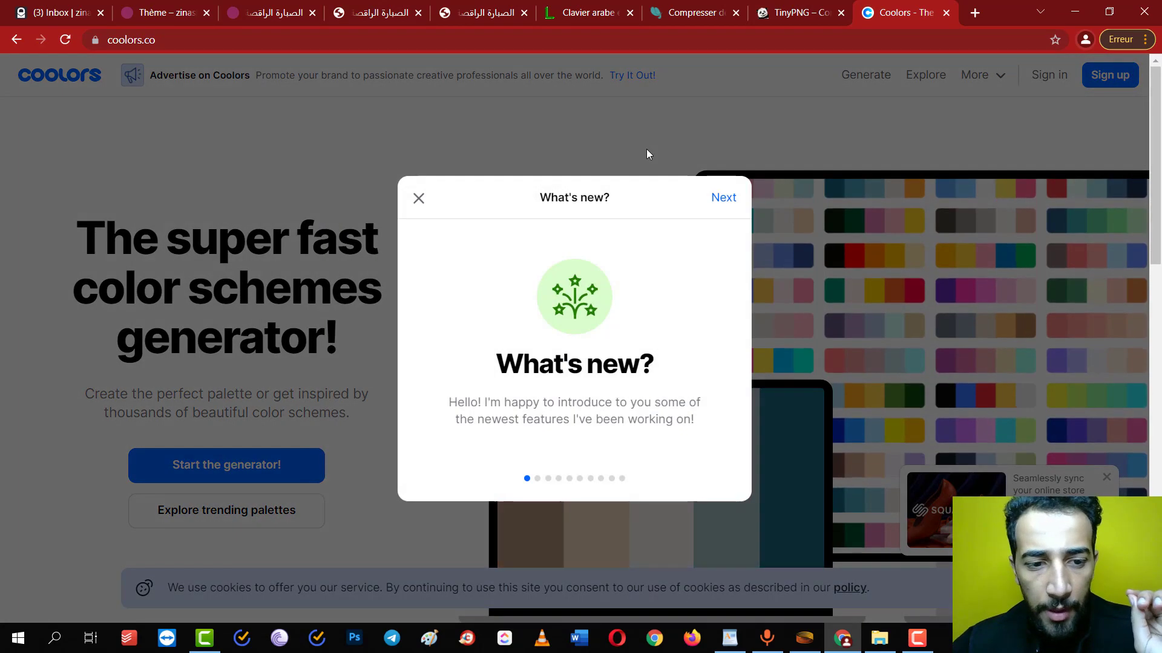
left_click(419, 198)
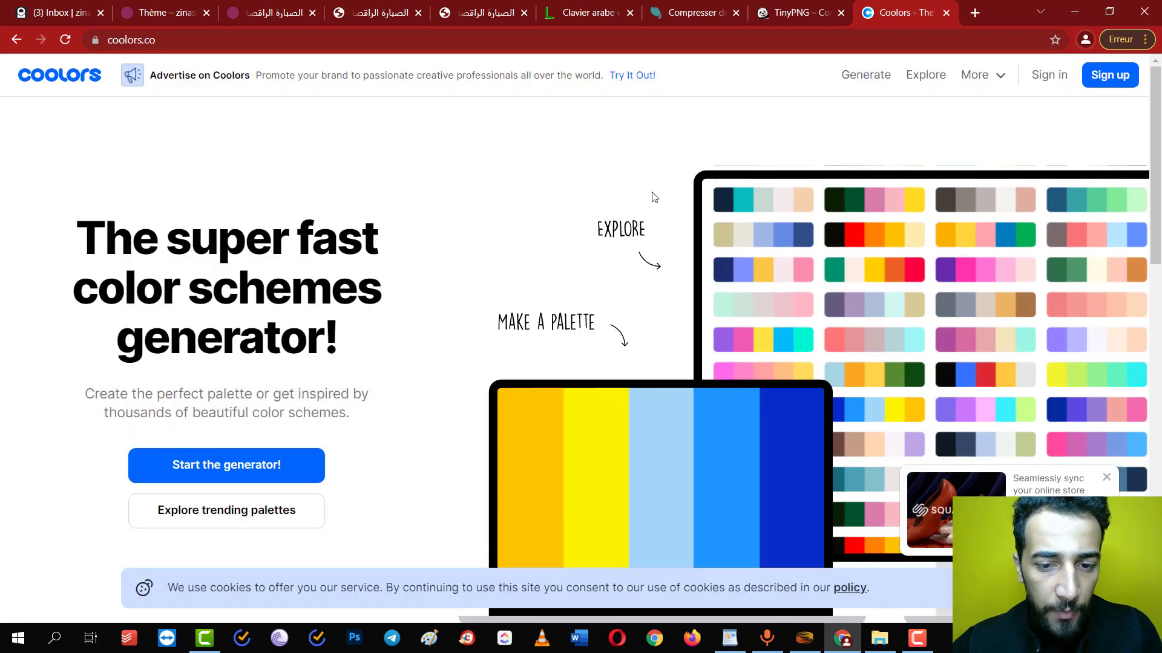
left_click(234, 467)
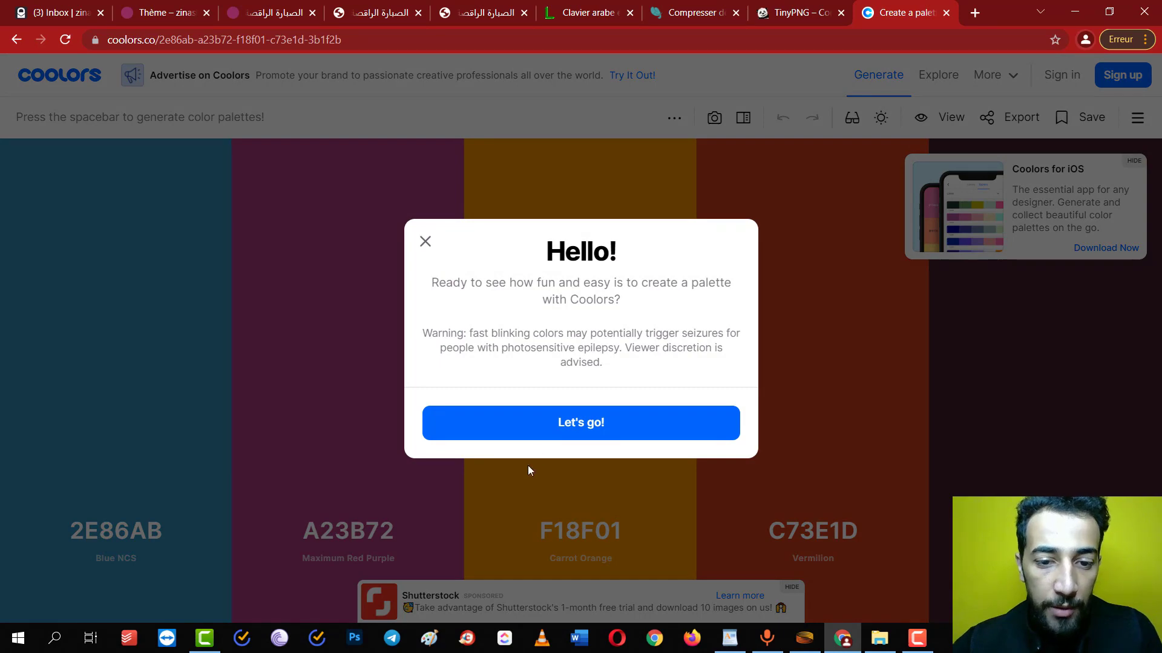
left_click(539, 423)
key("space")
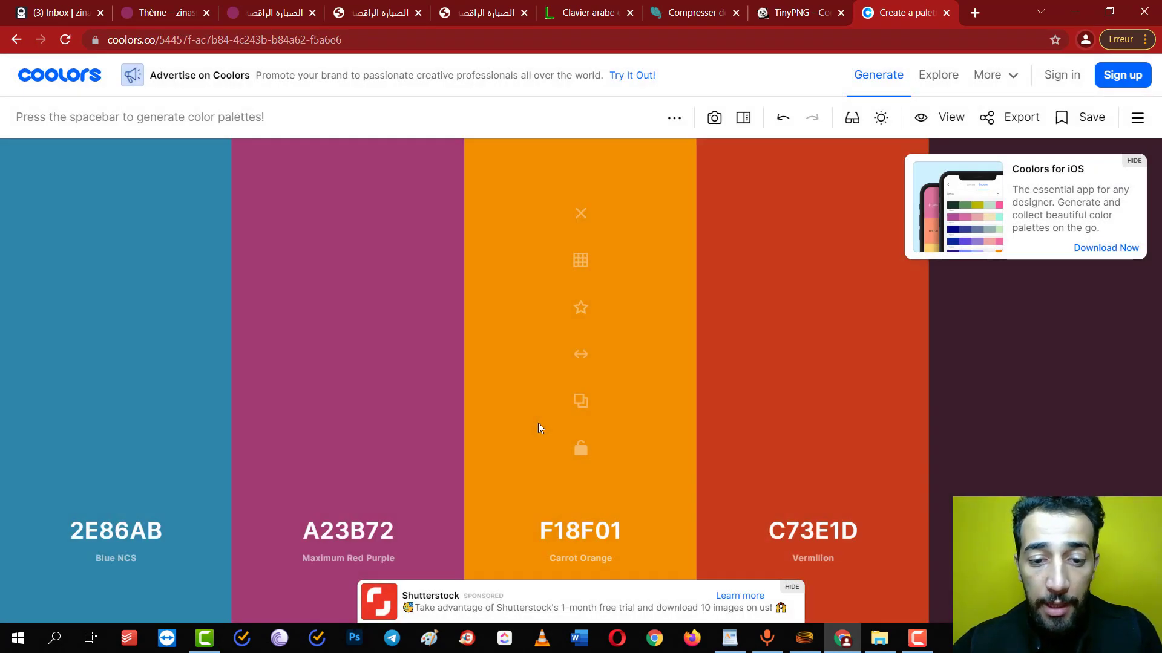
key("space")
key("space")
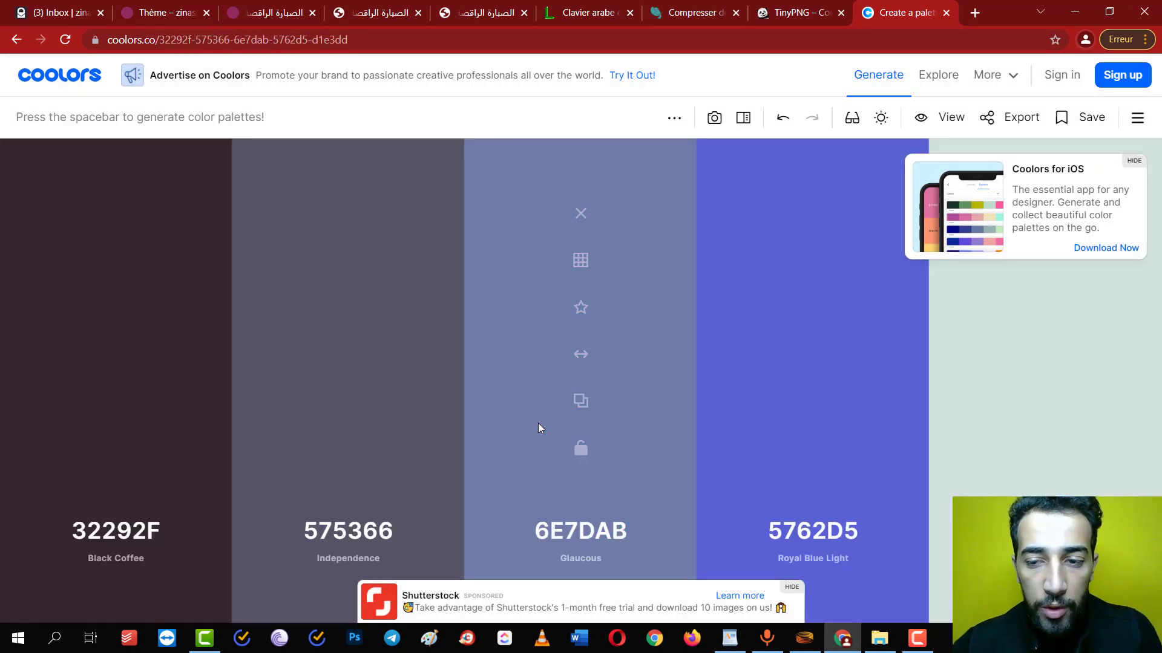
key("space")
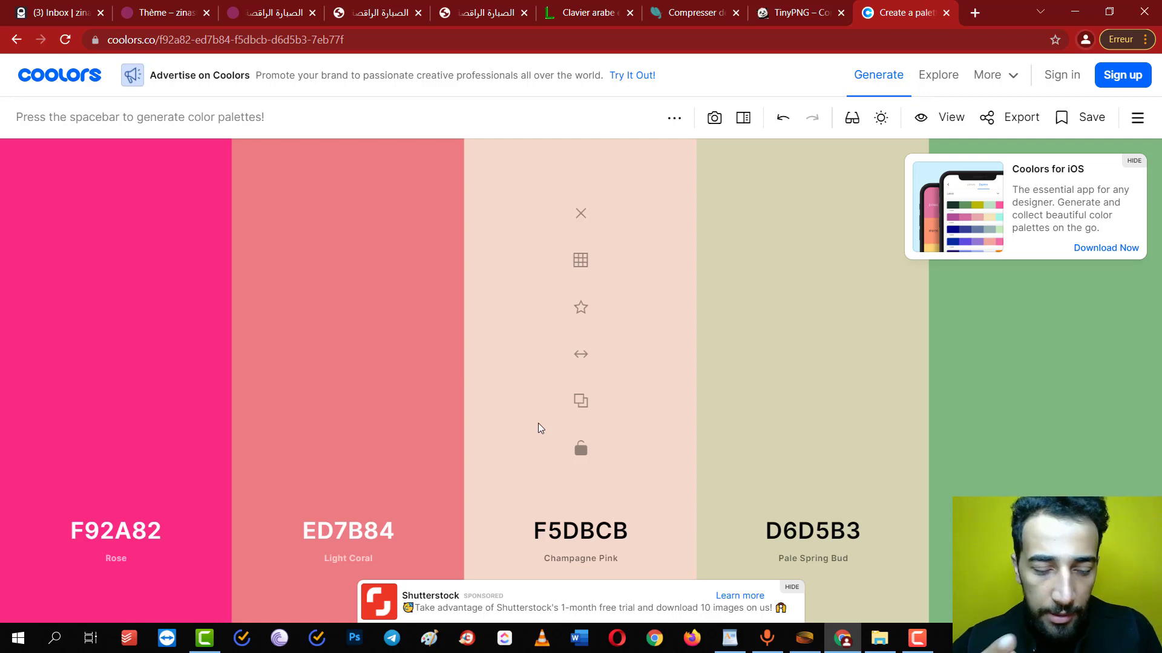
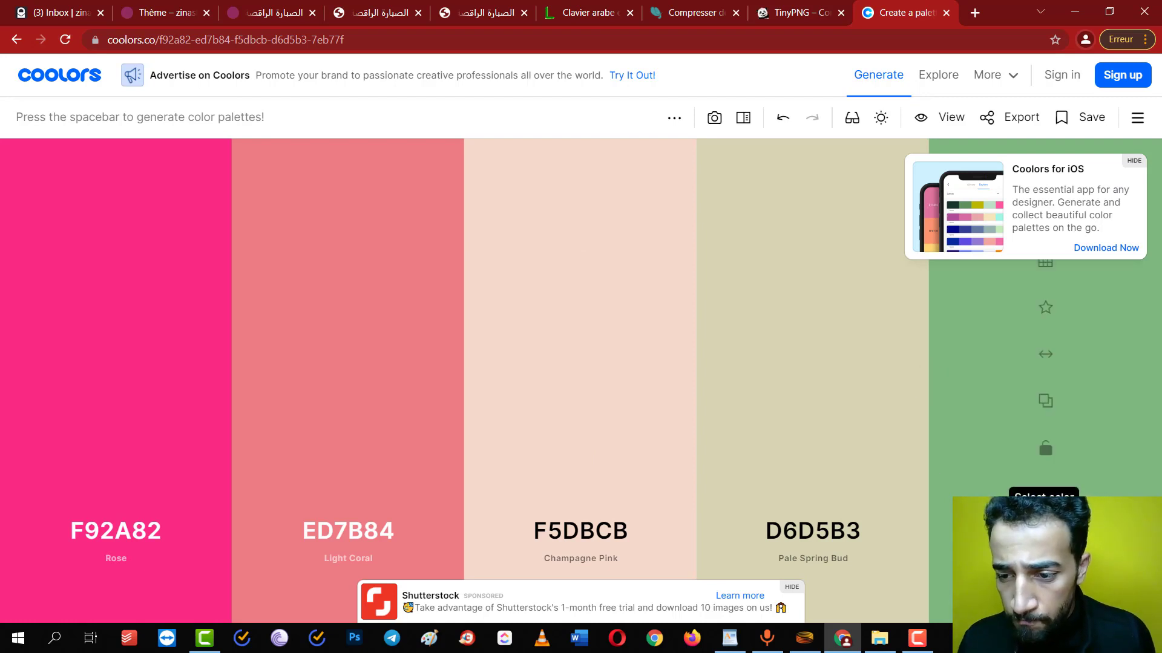
Copy the green hex 7EB77F from the Coolors palette and return to the YouCan product edit tab
left_click(1045, 530)
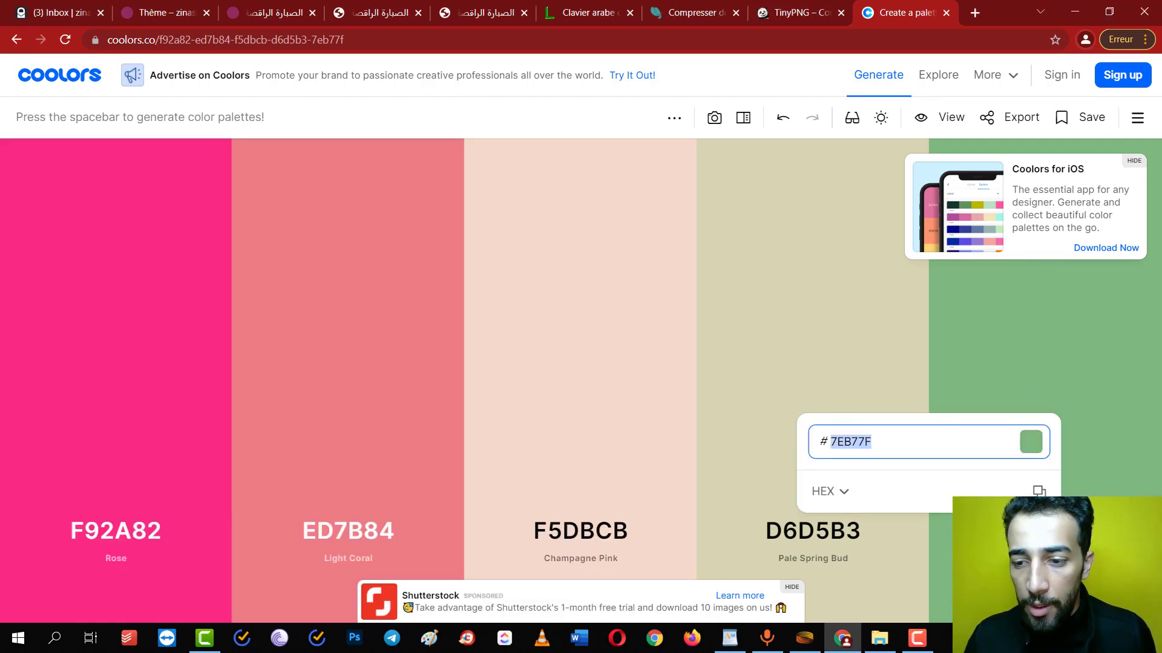
left_click(835, 536)
left_click(835, 537)
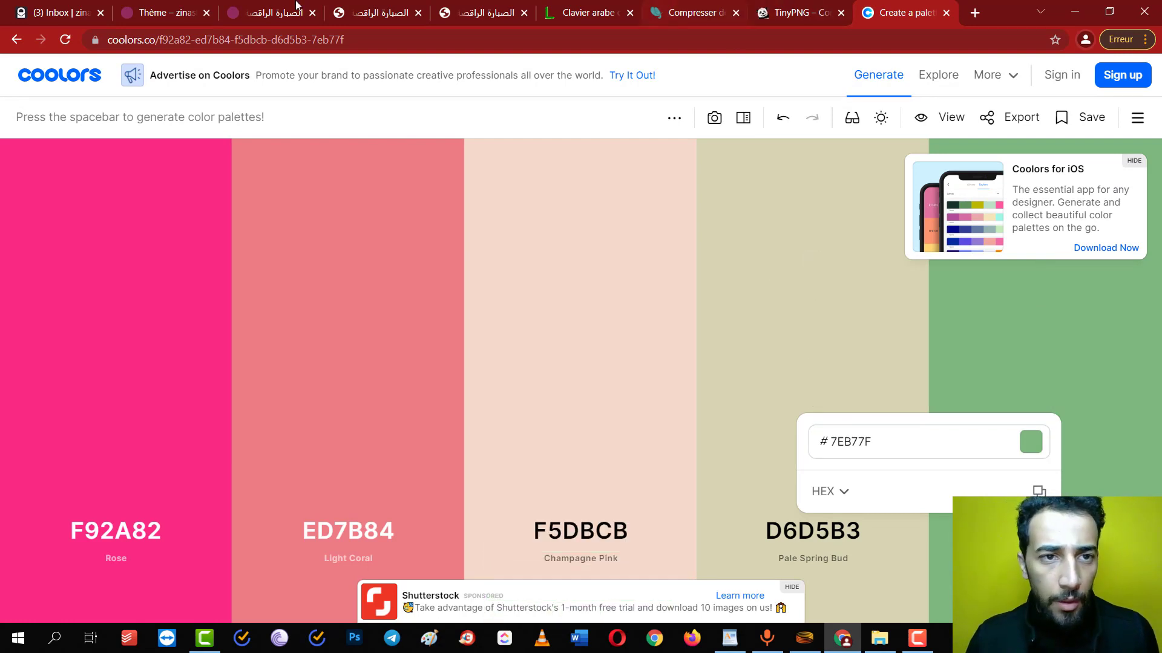
left_click(297, 9)
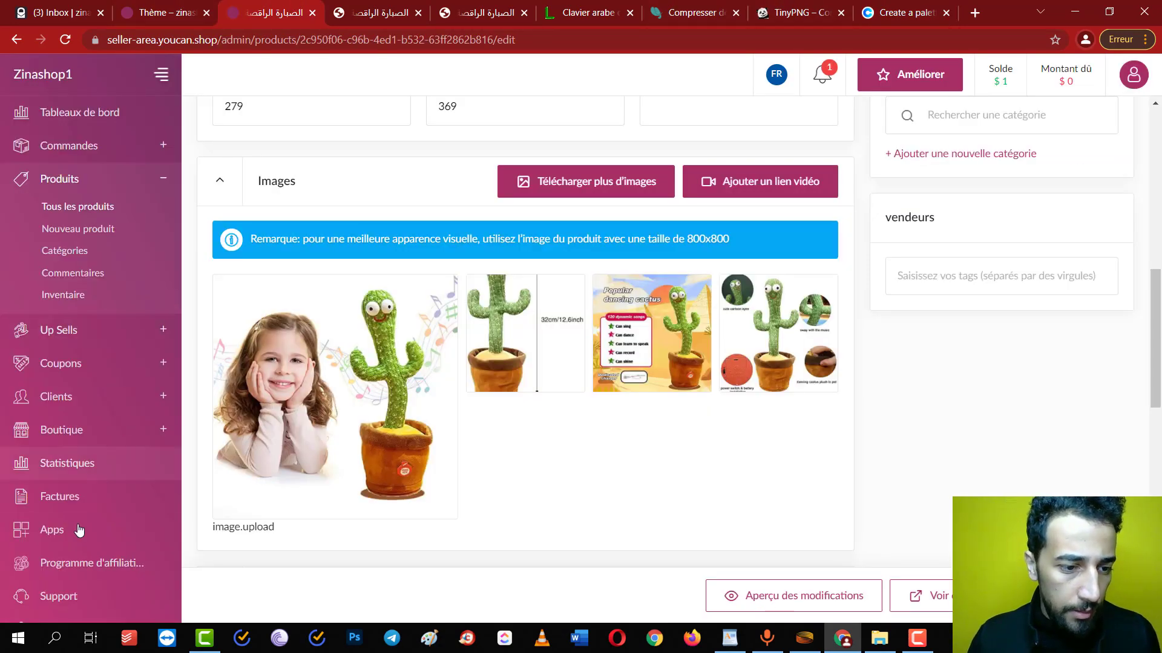
Open the theme's header and footer settings to the desktop announcement bar background colour
left_click(61, 429)
left_click(55, 339)
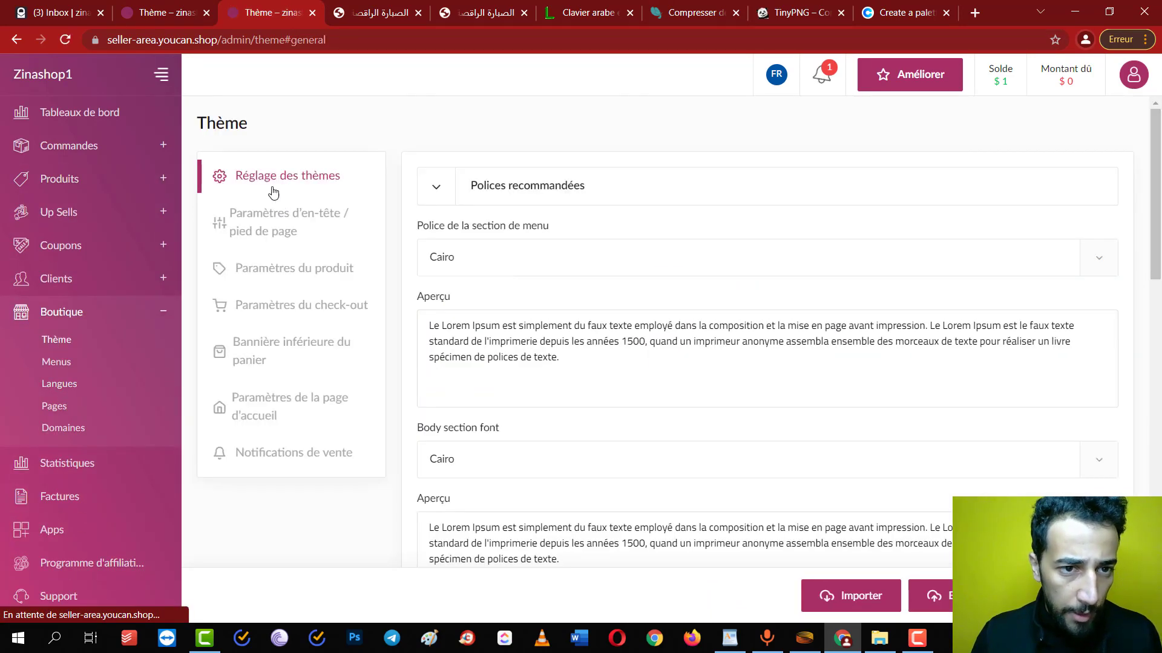
left_click(272, 209)
left_click(838, 255)
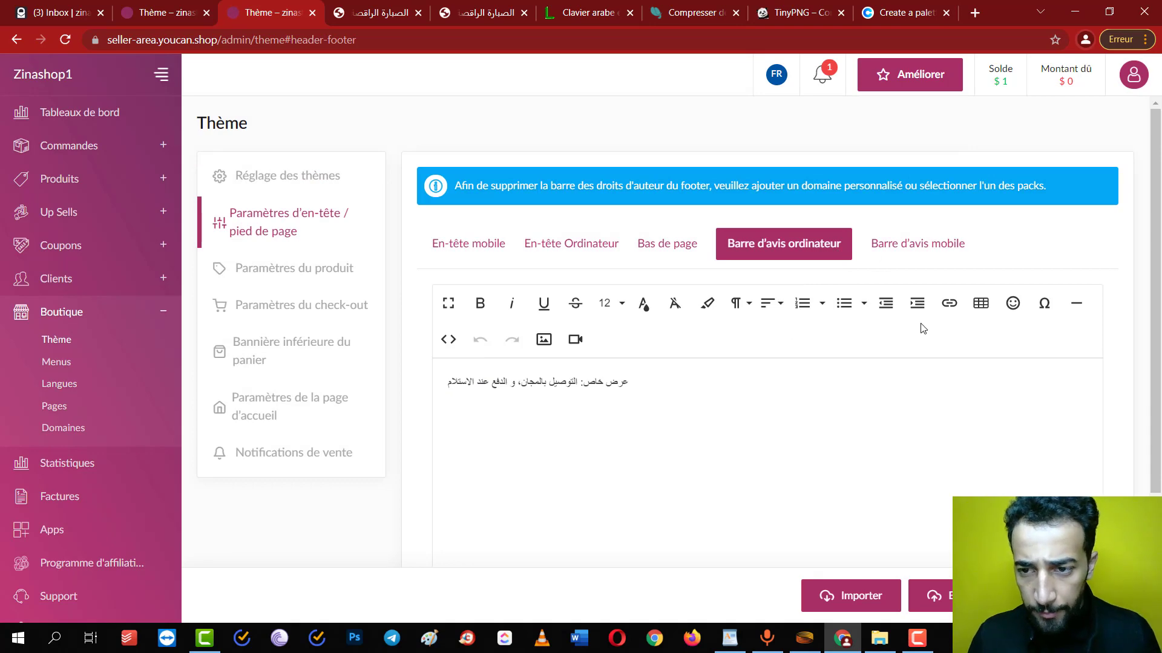
scroll(922, 328, "down", 2)
left_click(634, 492)
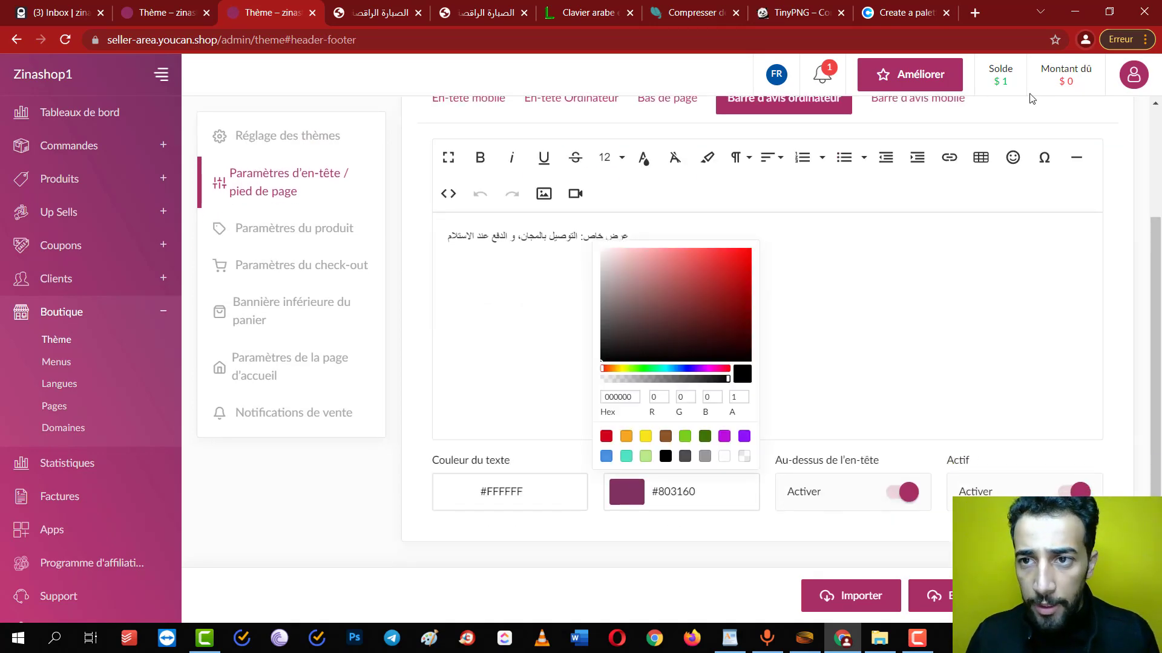
Copy beige D6D5B3 from Coolors and apply it as the desktop announcement bar background
left_click(906, 12)
left_click(860, 540)
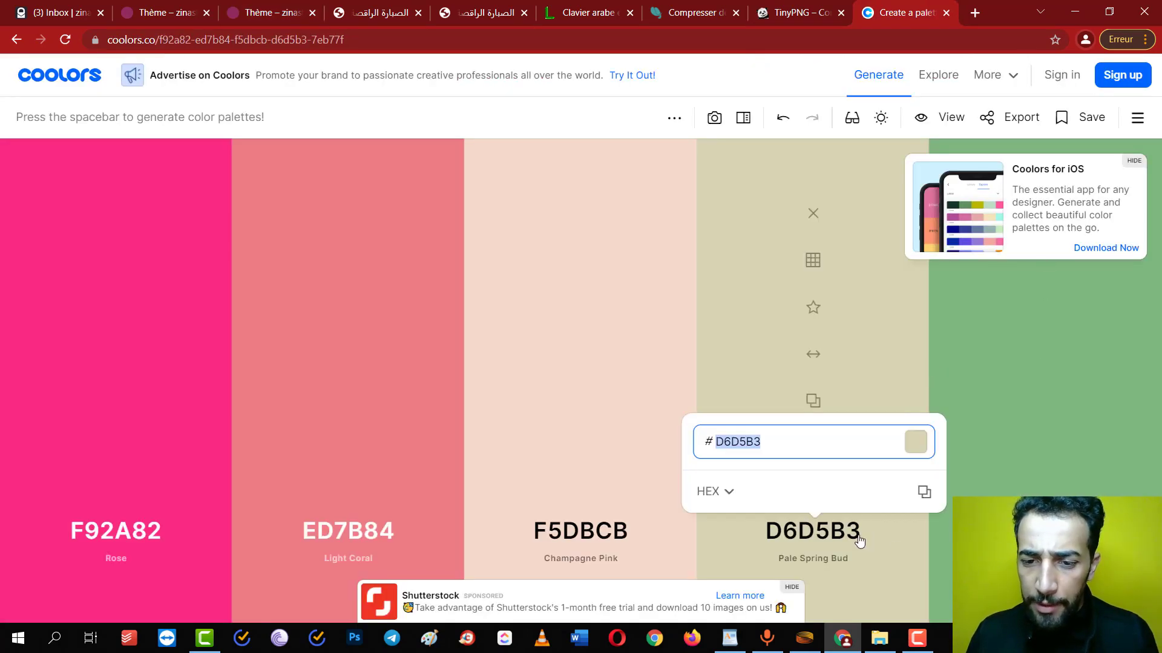
left_click(925, 490)
left_click(825, 7)
left_click(726, 7)
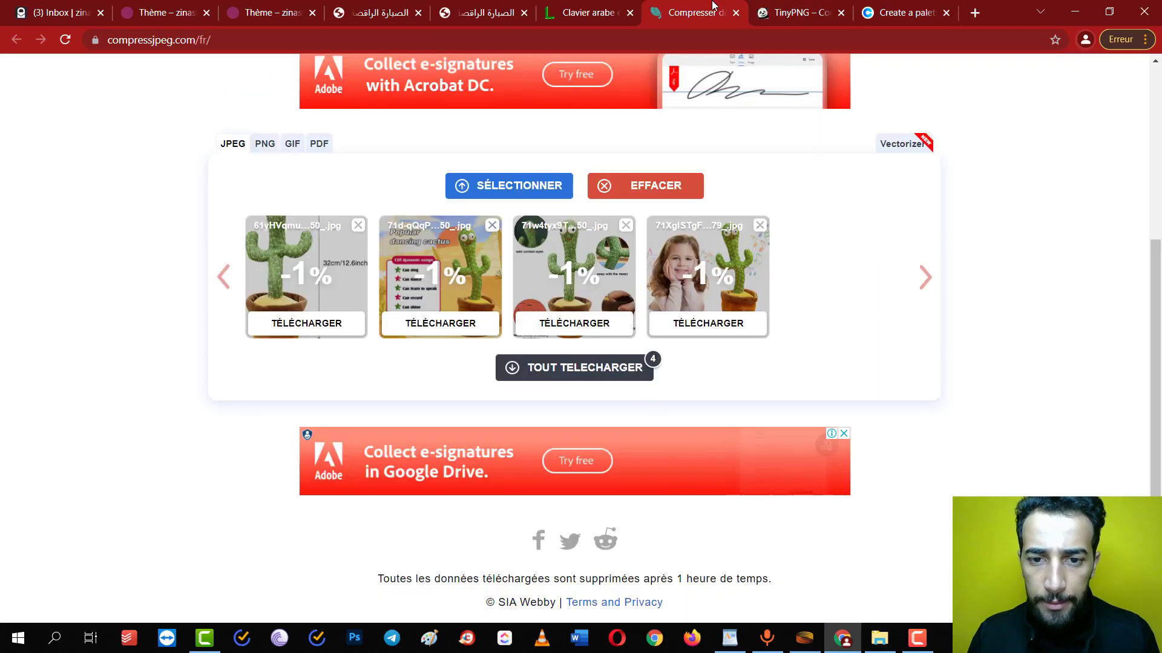
left_click(221, 6)
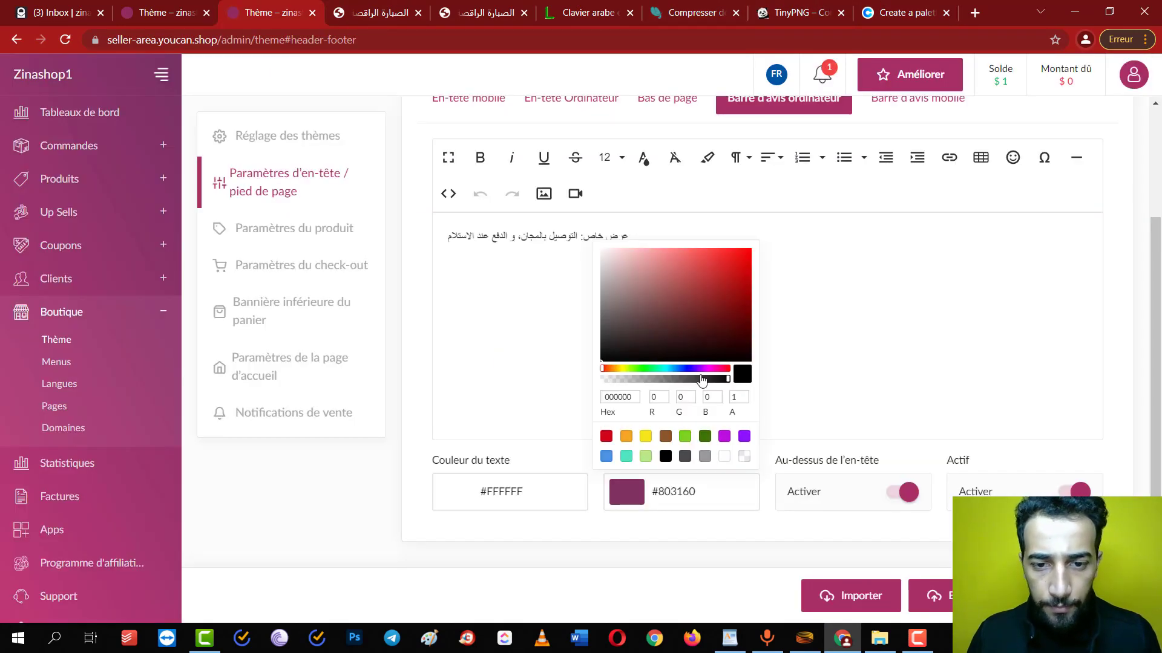
key("ctrl+v")
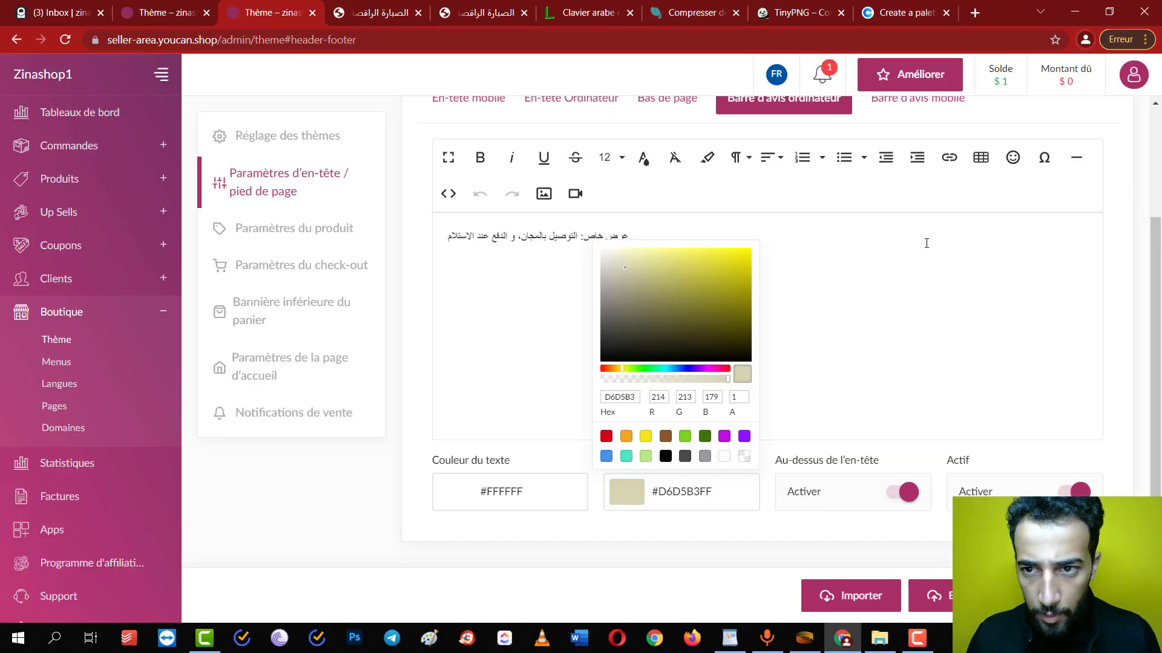
key("F5")
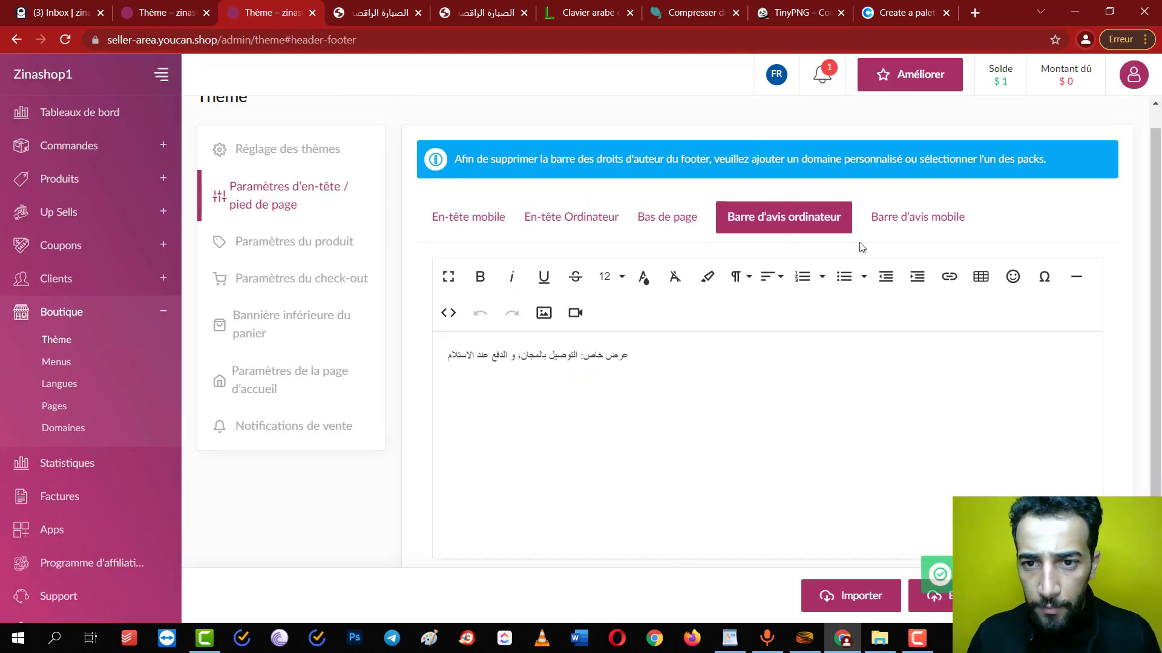
Set the mobile announcement bar background colour to beige D6D5B3
left_click(882, 235)
scroll(883, 233, "down", 3)
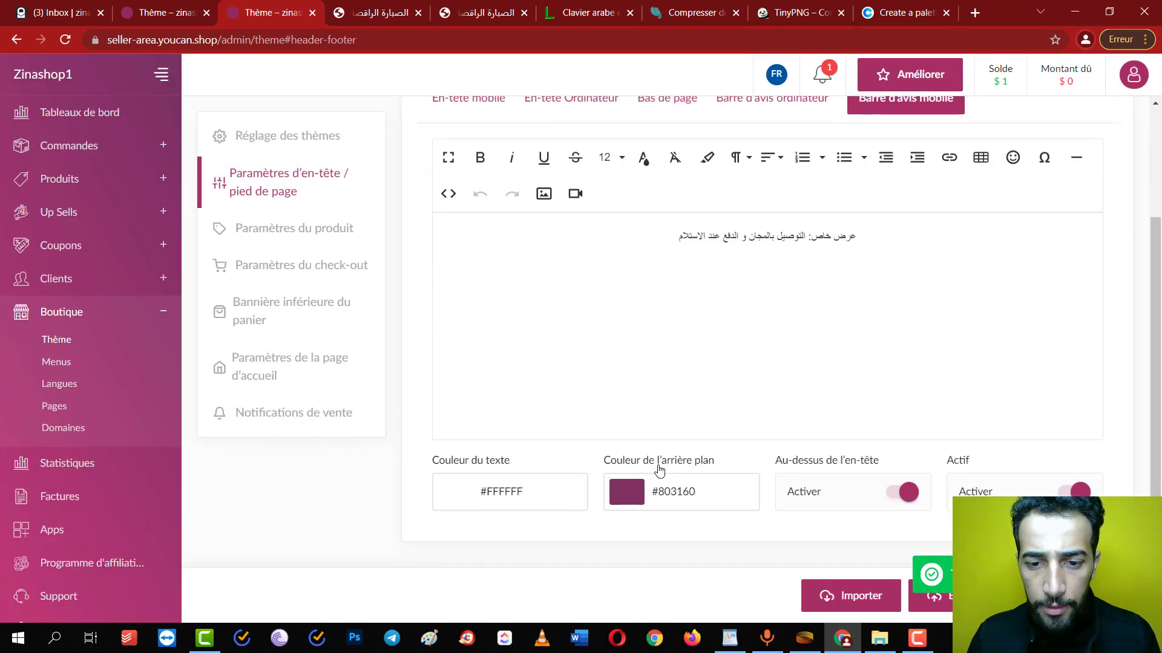
left_click(641, 487)
double_click(619, 397)
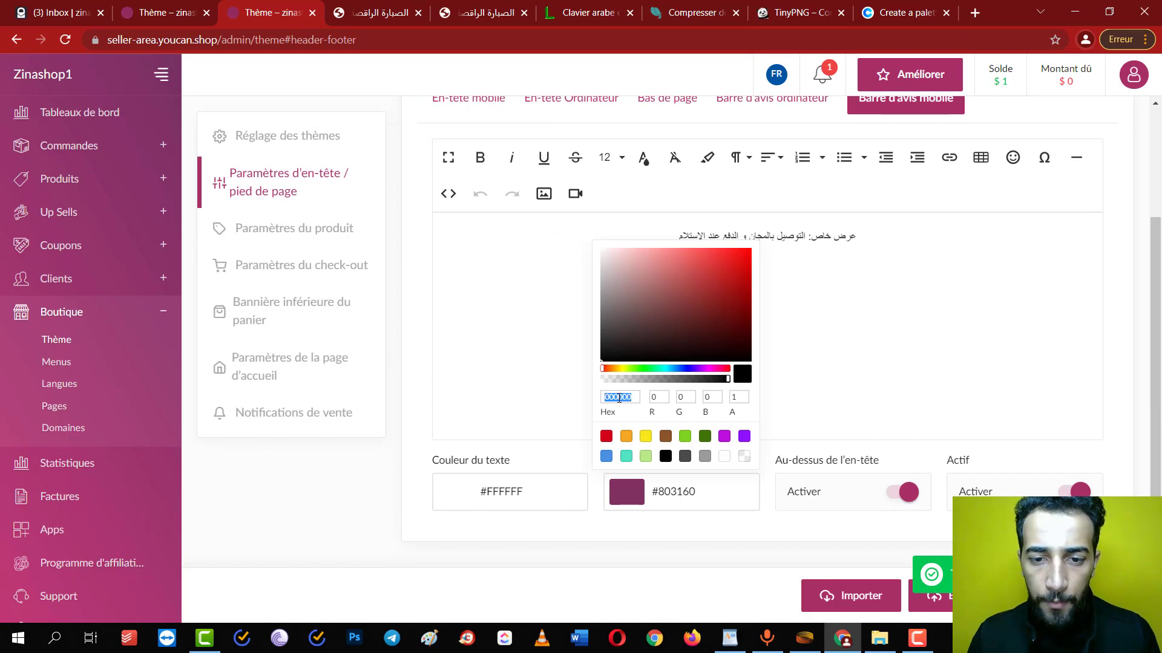
key("ctrl+v")
left_click(870, 542)
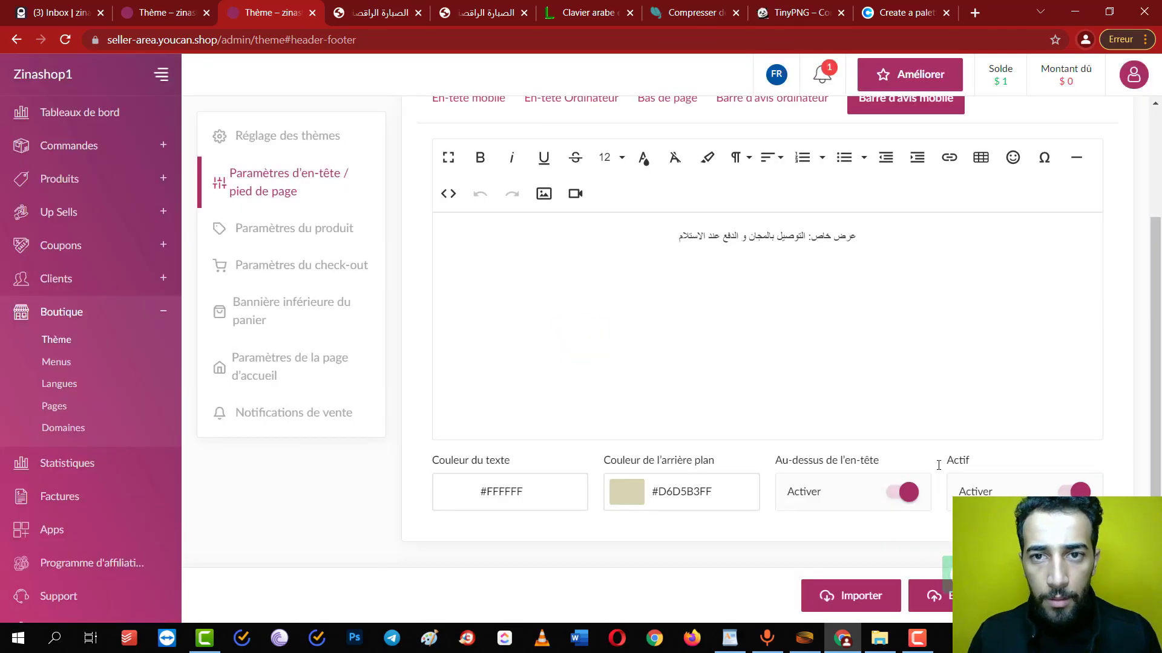
left_click(506, 6)
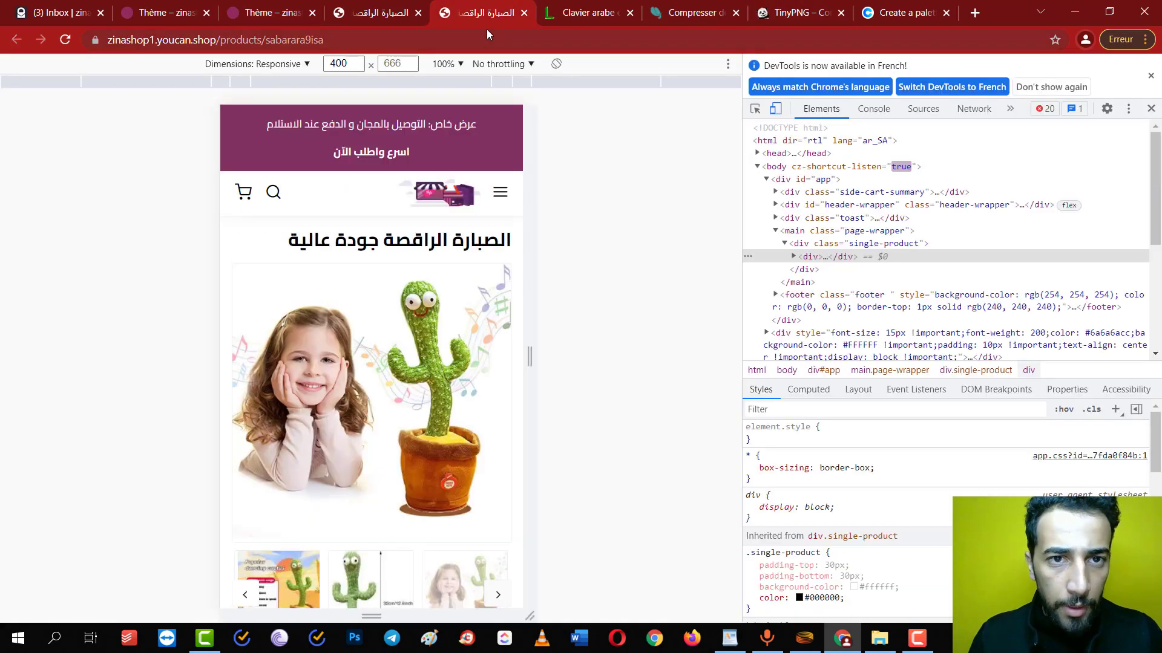
Reload the live product page to check the beige announcement bar
key("F5")
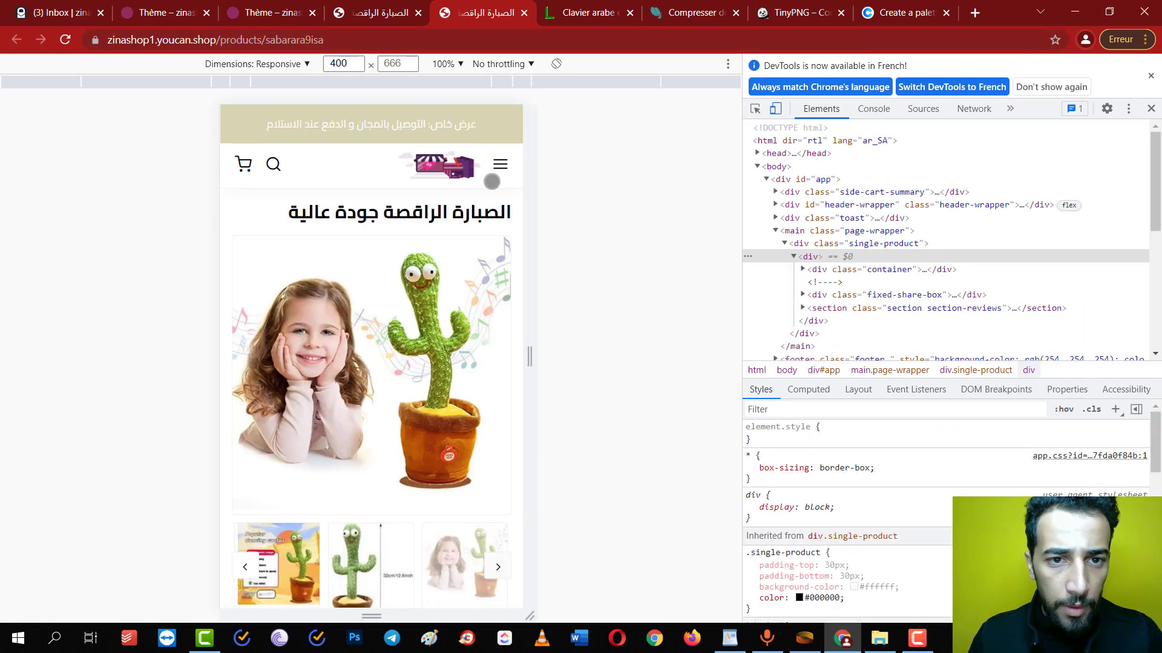
left_click(376, 9)
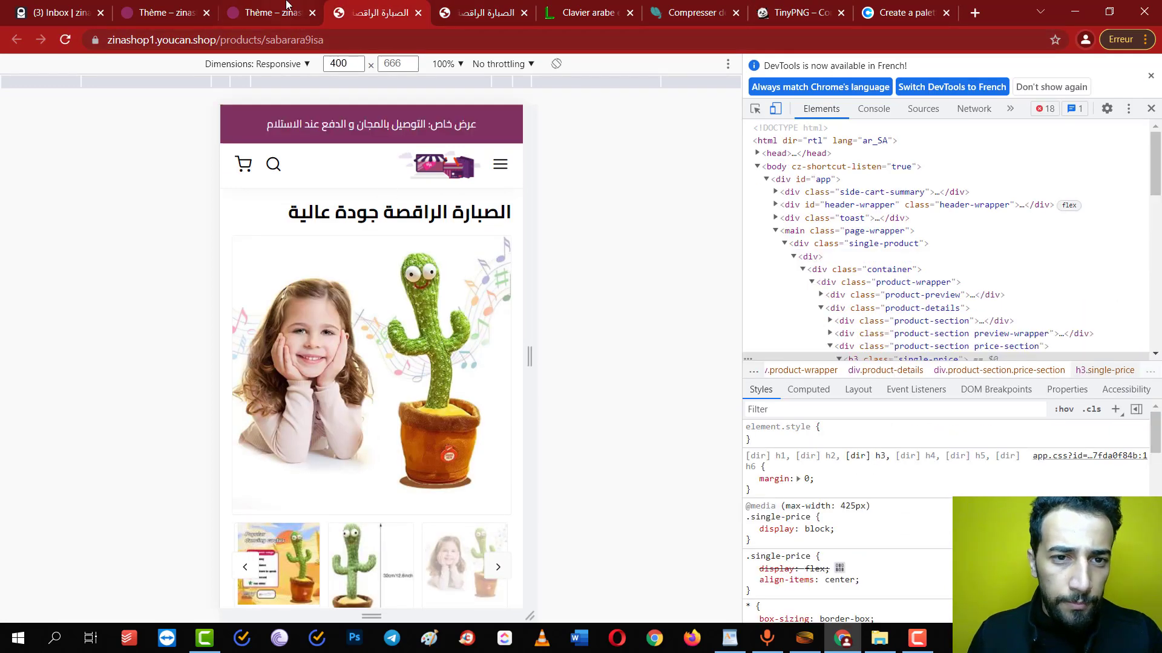
left_click(493, 8)
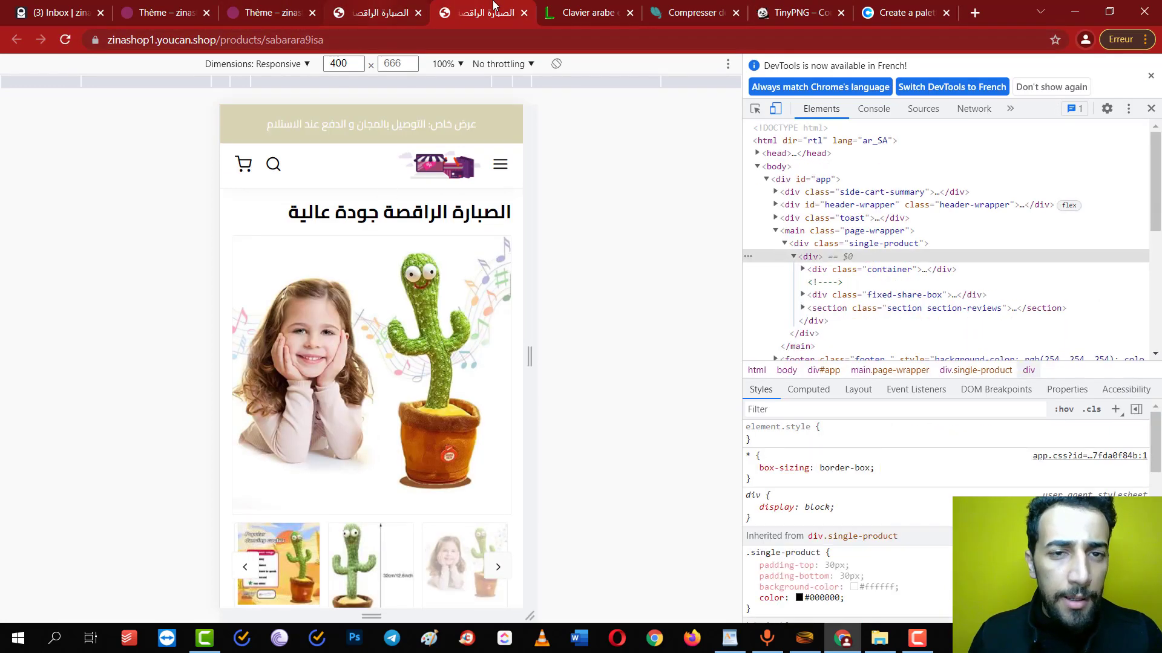
left_click(266, 9)
Set the mobile and desktop announcement bar text colours to black
left_click(484, 500)
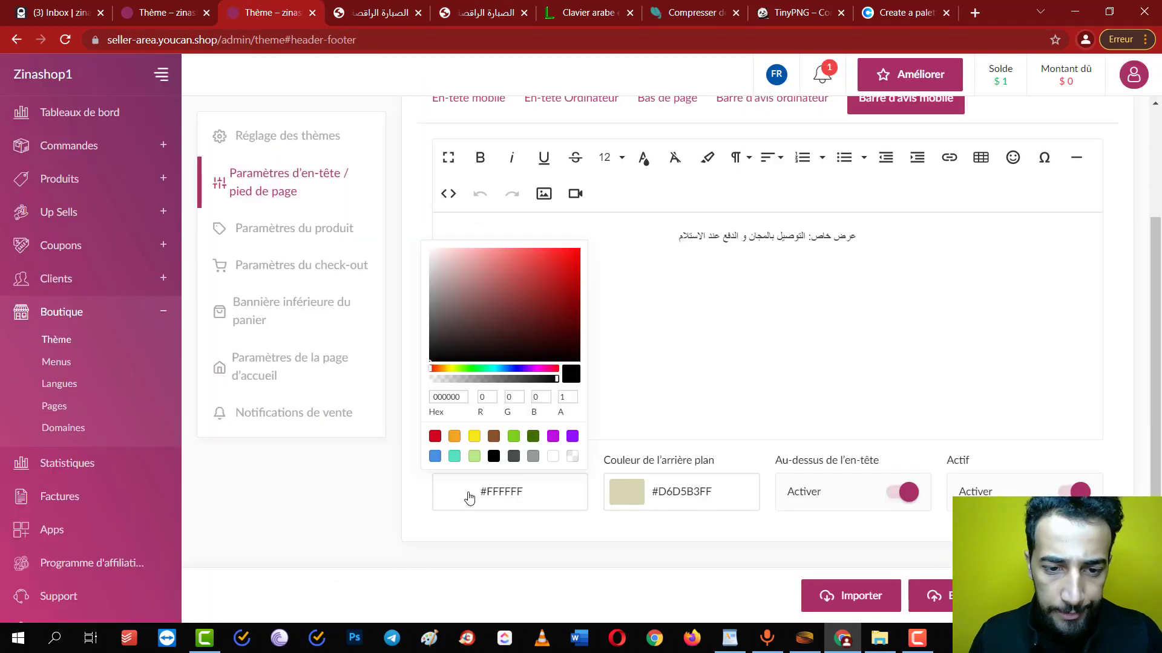
left_click_drag(478, 348, 549, 434)
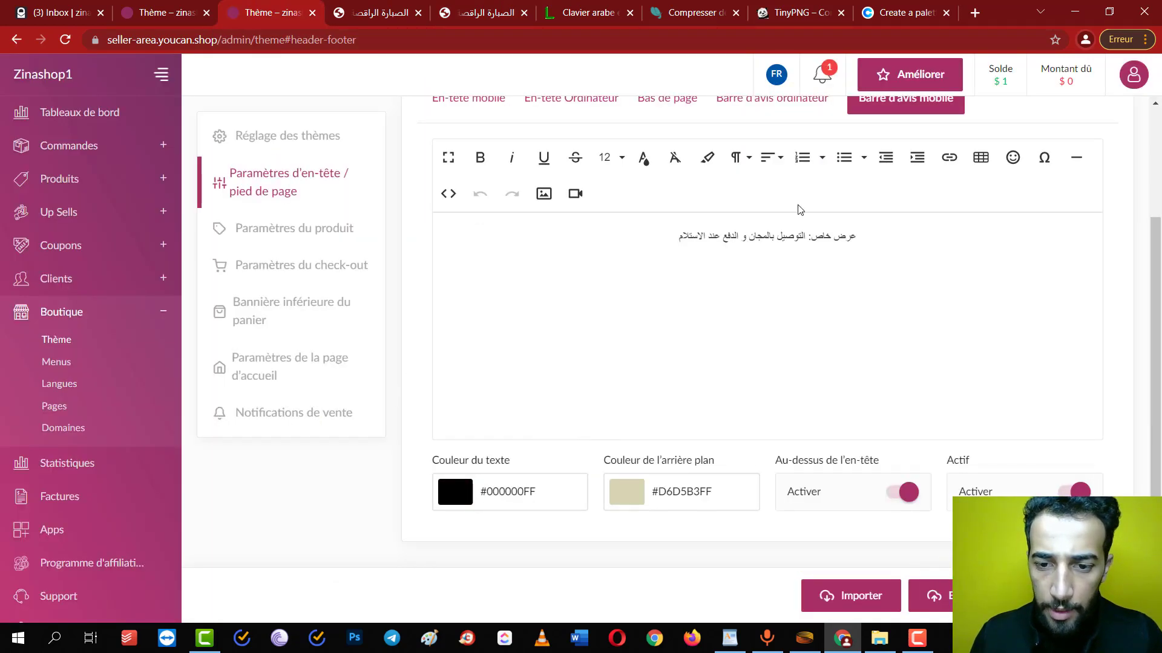
left_click(780, 100)
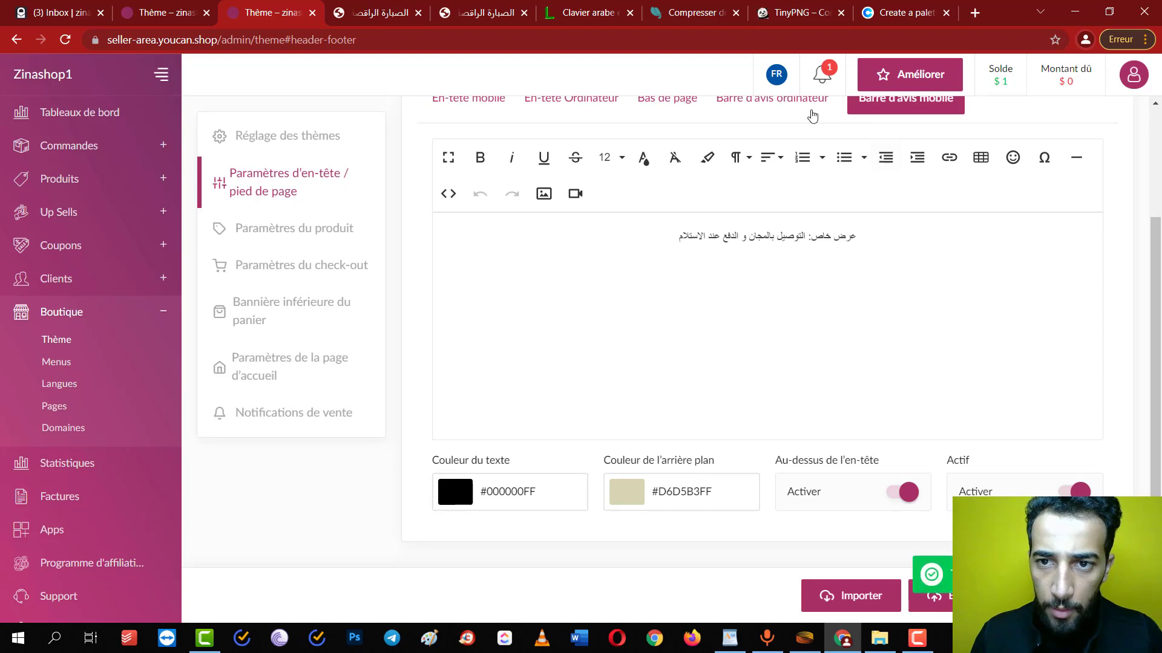
scroll(592, 446, "down", 3)
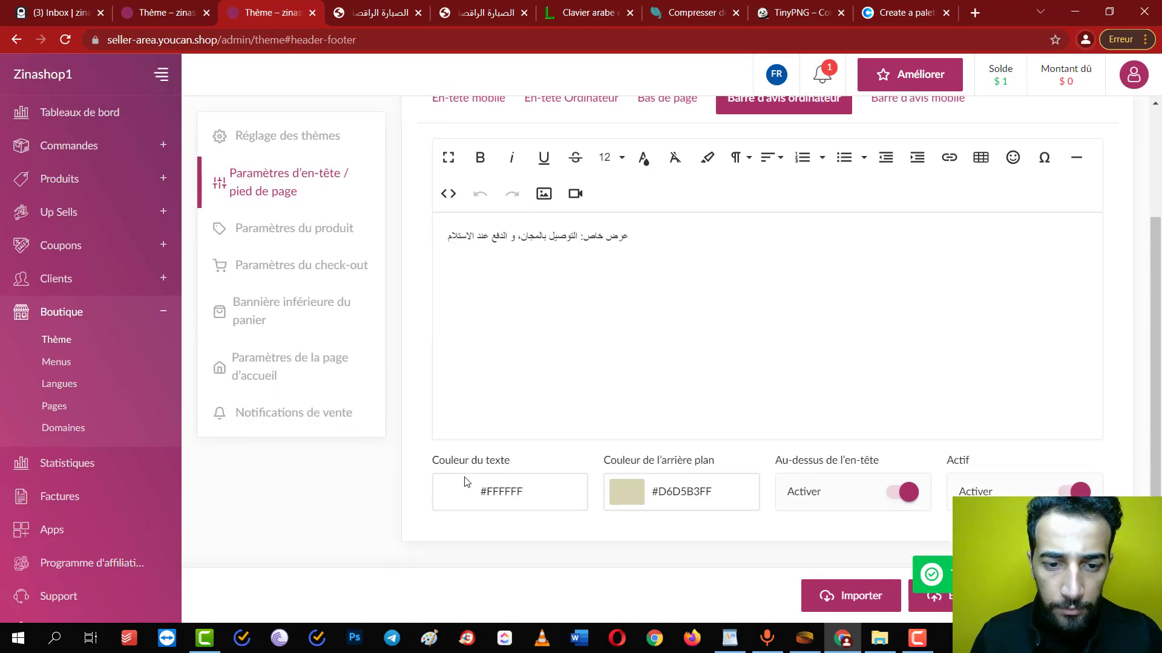
left_click(467, 484)
left_click_drag(514, 282, 720, 448)
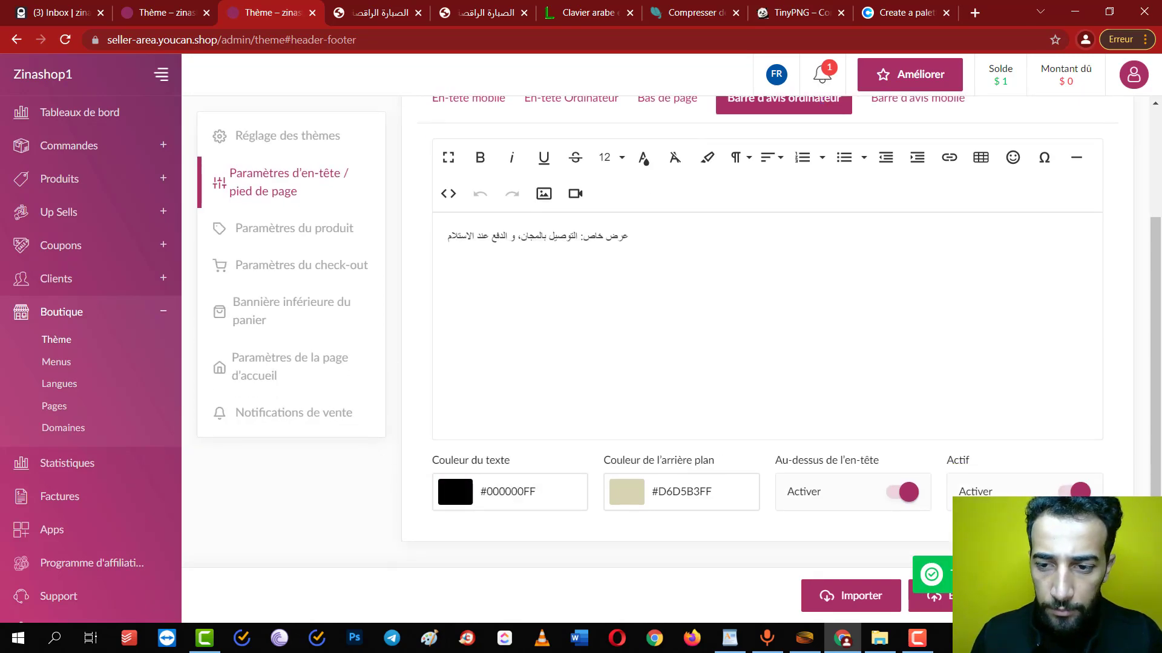
Scroll the live product page to check the beige announcement banner
left_click(487, 12)
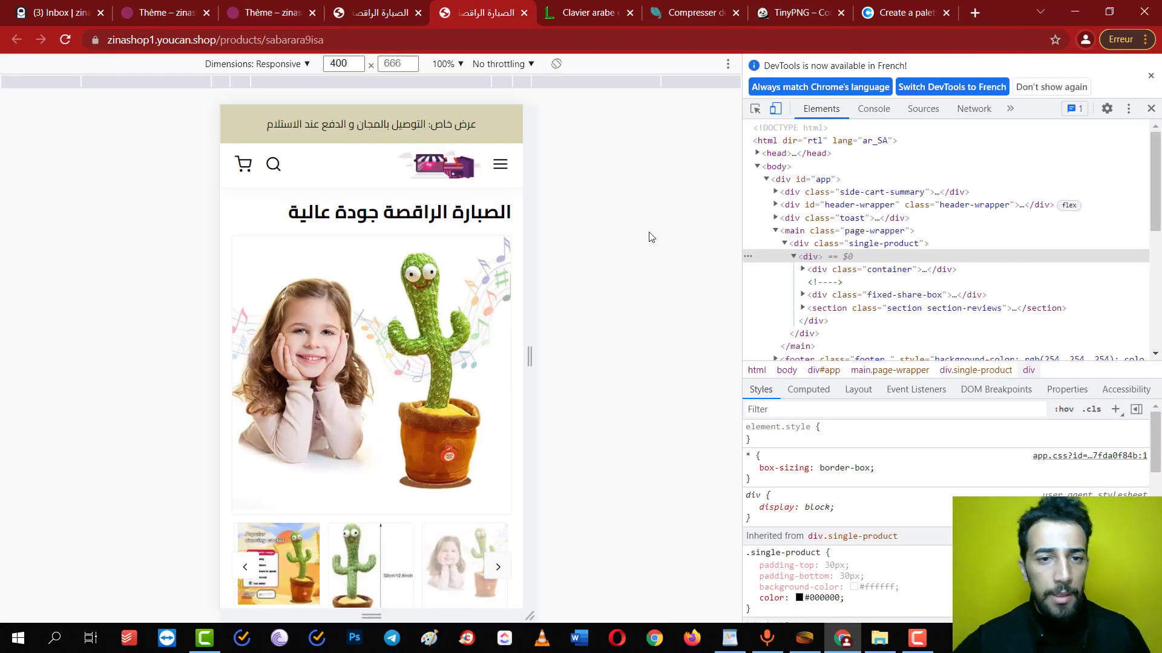
scroll(402, 310, "down", 1)
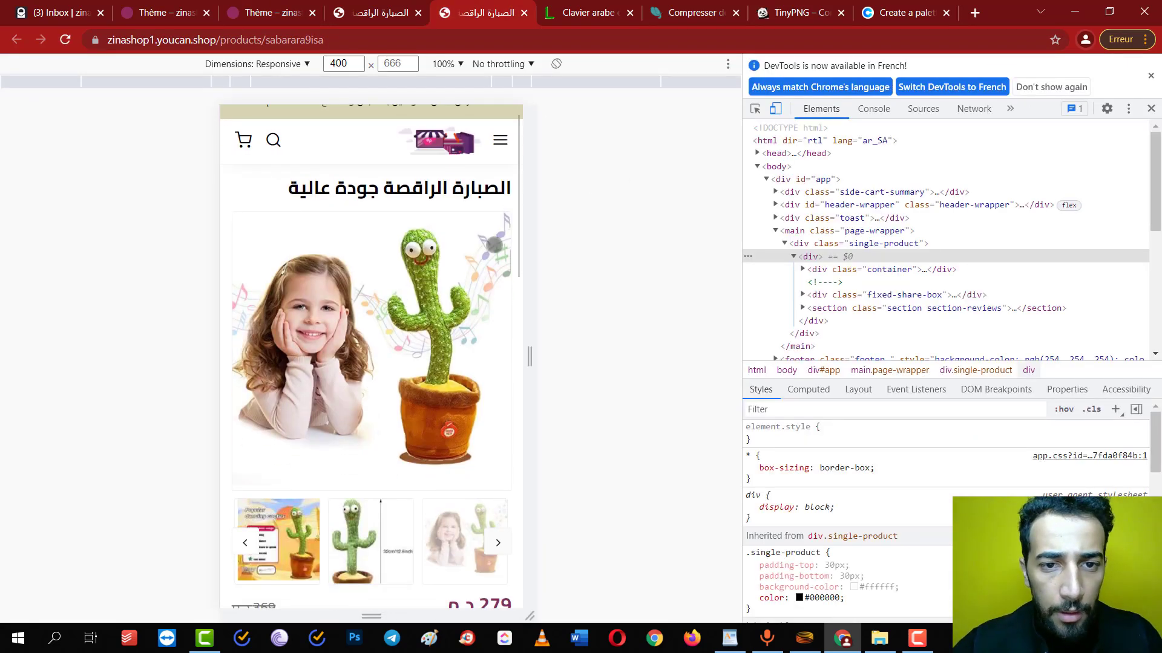
scroll(393, 273, "down", 1)
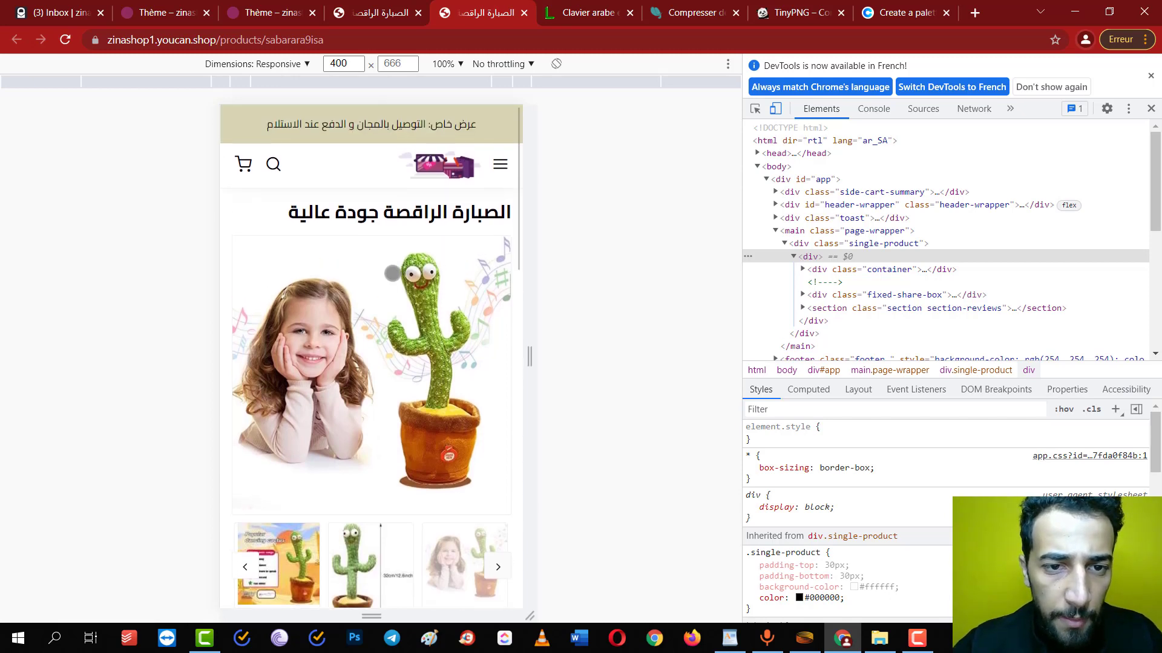
scroll(412, 218, "down", 3)
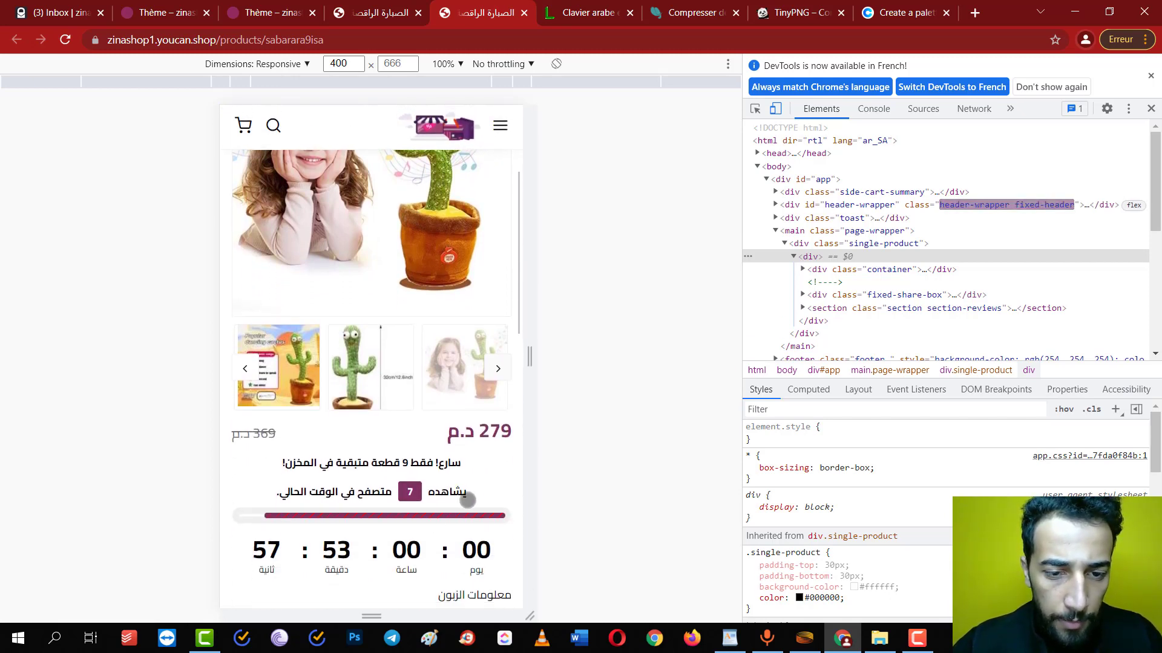
scroll(440, 561, "up", 4)
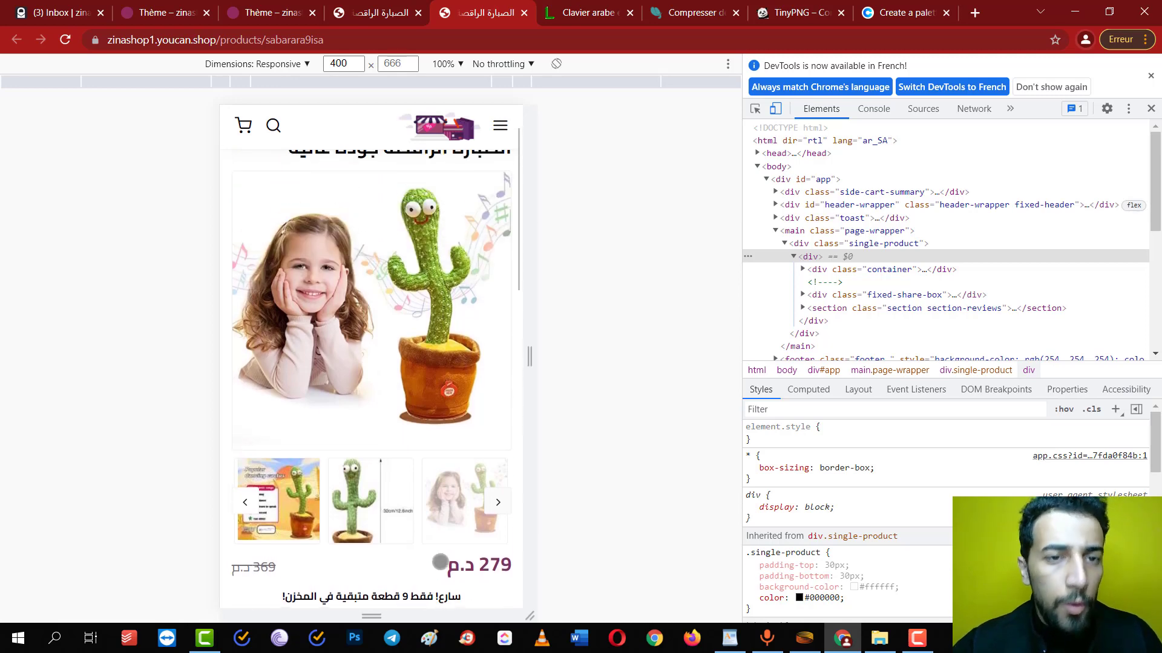
left_click(342, 11)
left_click(313, 5)
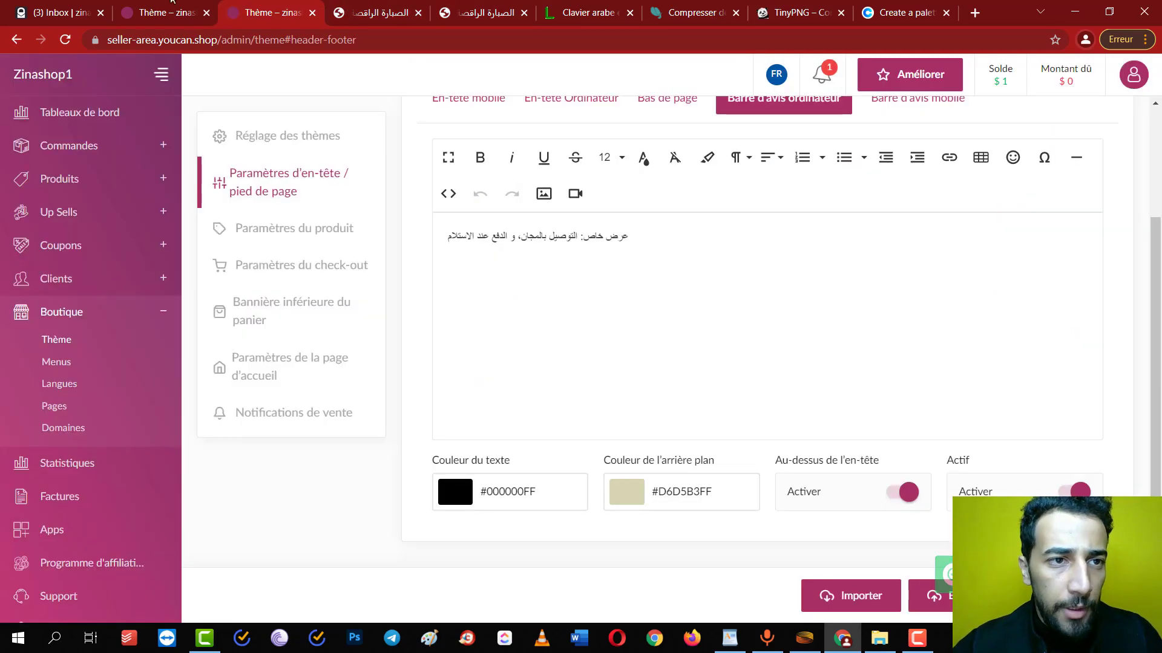
Open the colour styles in the product settings
left_click(332, 230)
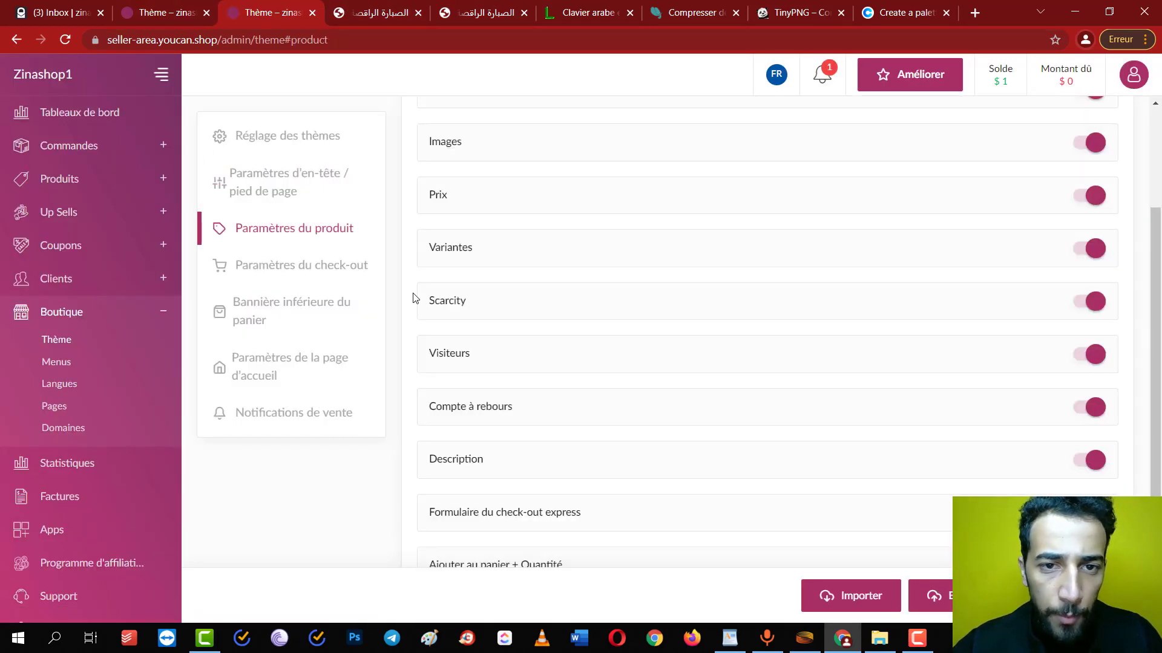
scroll(412, 298, "up", 2)
left_click(786, 192)
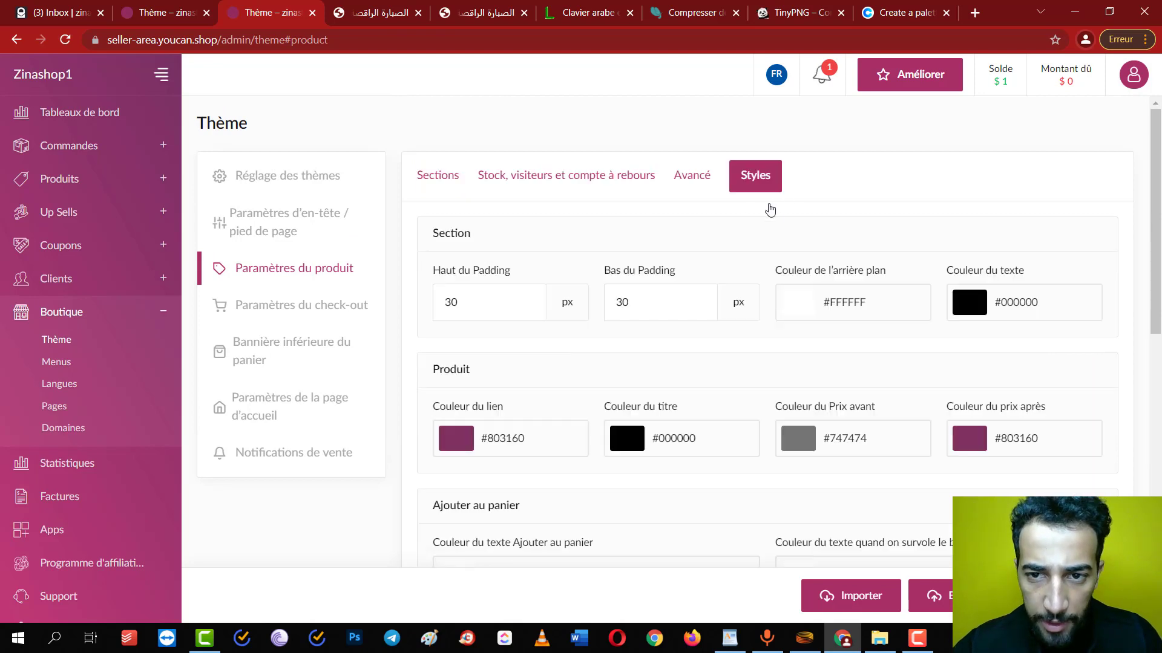
scroll(715, 433, "down", 3)
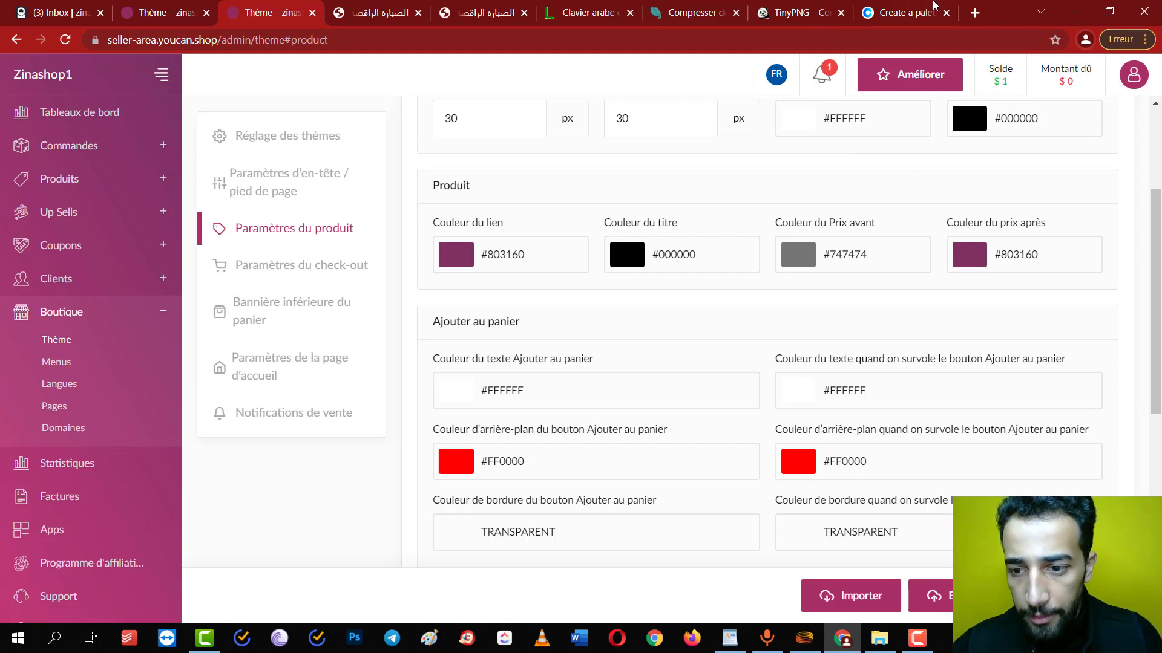
Copy green 7EB77F from Coolors and apply it to the link and after-discount price colours
left_click(906, 12)
left_click(1045, 531)
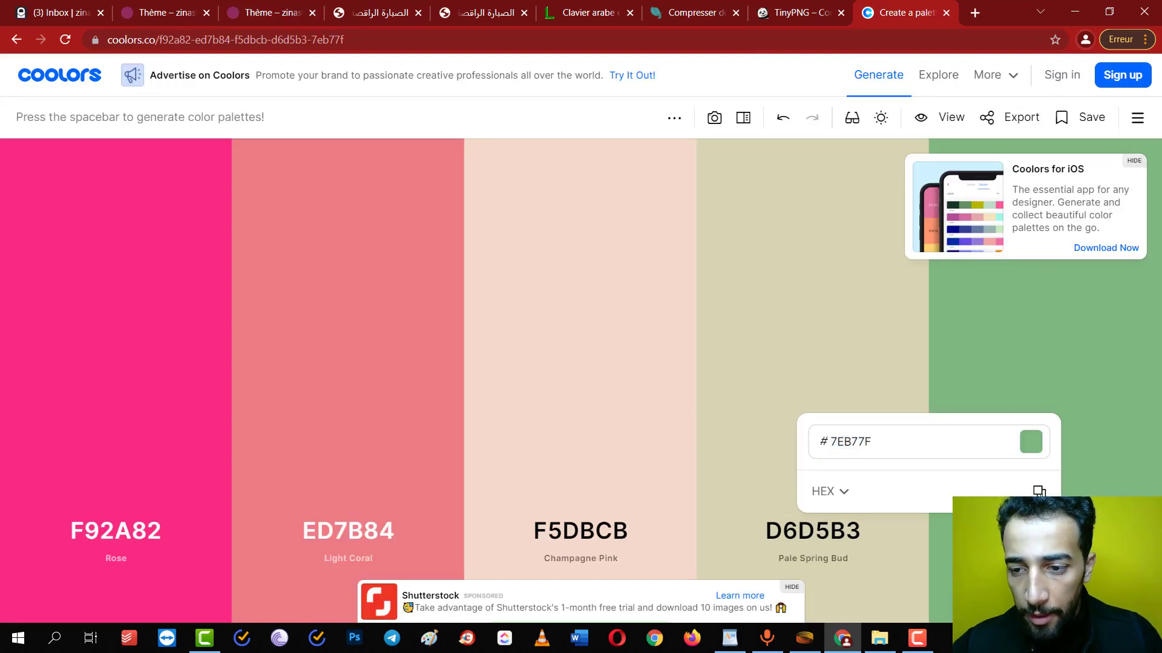
key("ctrl+c")
key("ctrl+shift+Tab")
key("ctrl+shift+Tab")
key("ctrl+shift+Tab")
key("ctrl+shift+Tab")
key("ctrl+shift+Tab")
key("ctrl+shift+Tab")
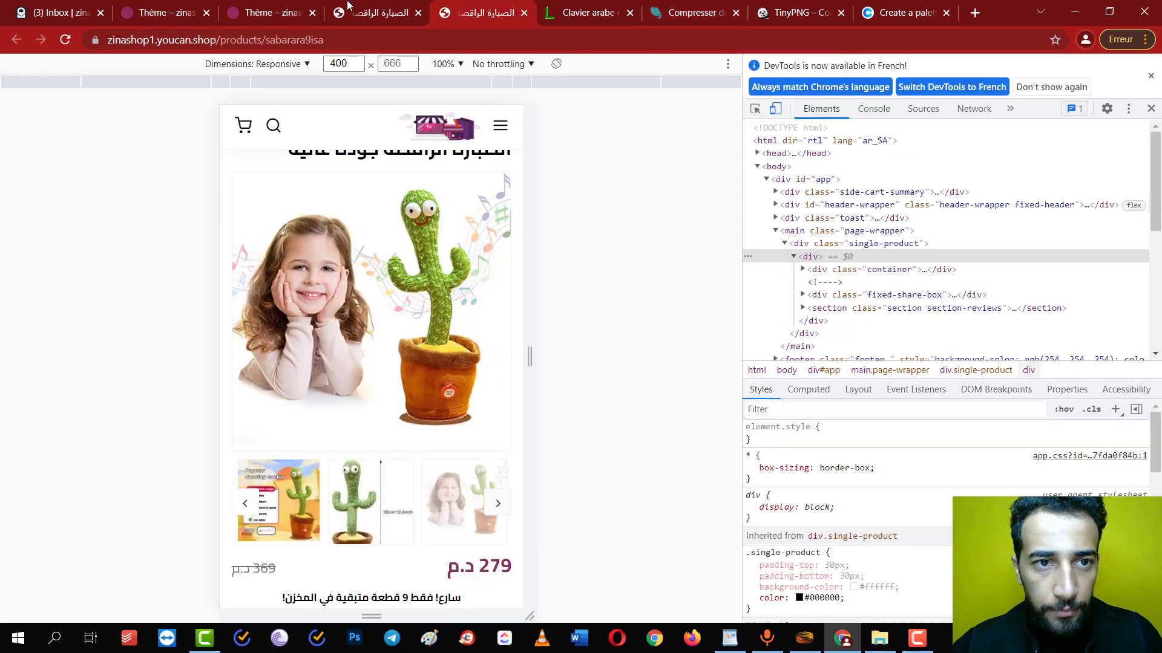
scroll(512, 214, "up", 2)
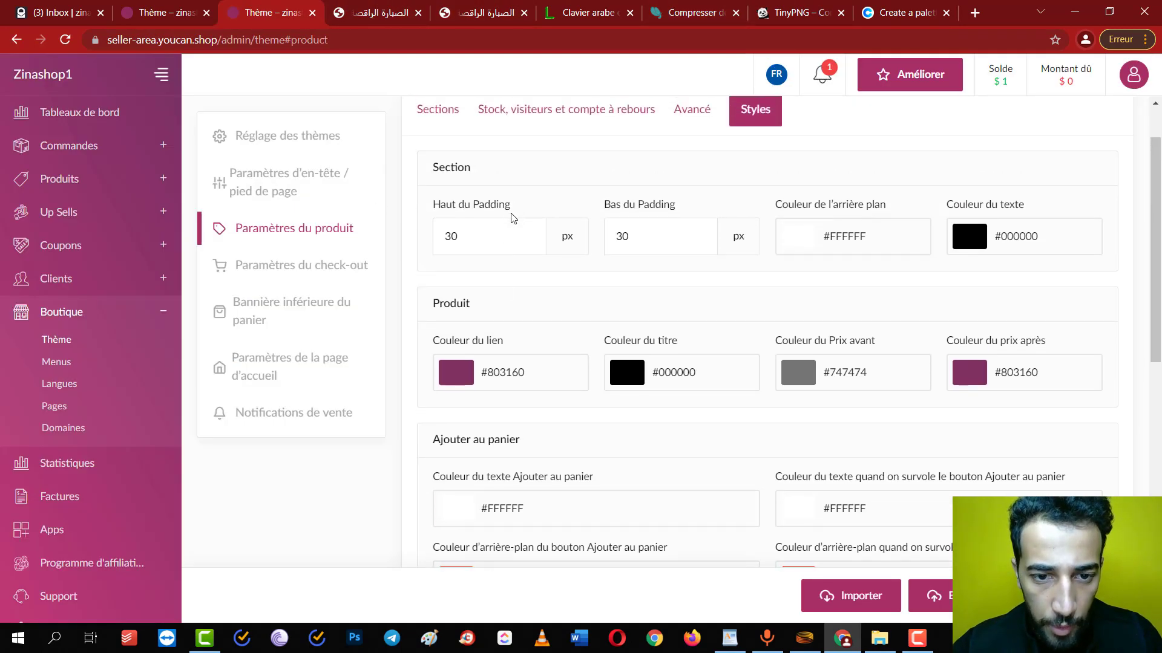
left_click(455, 372)
double_click(457, 276)
key("ctrl+v")
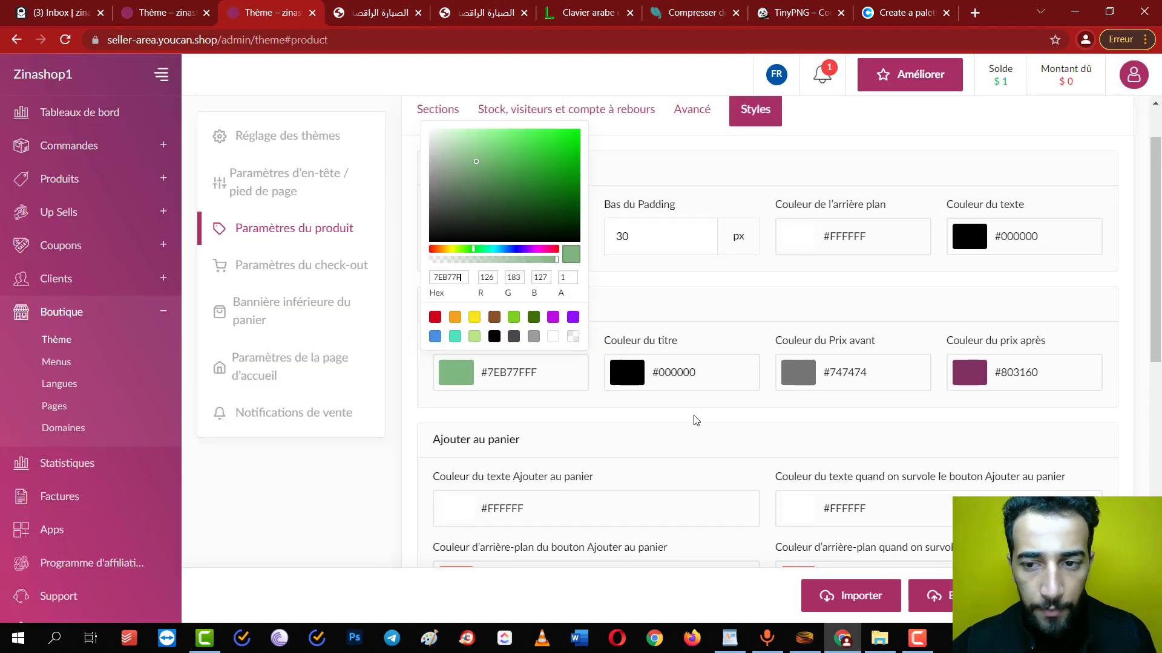
left_click(969, 372)
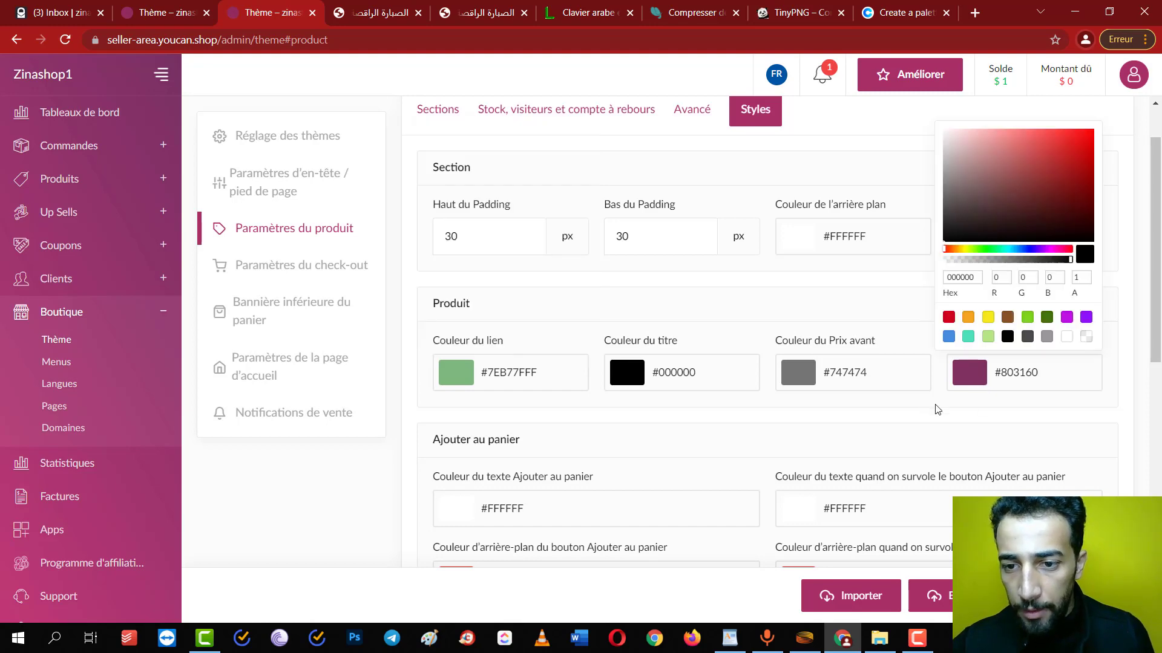
double_click(959, 276)
key("ctrl+v")
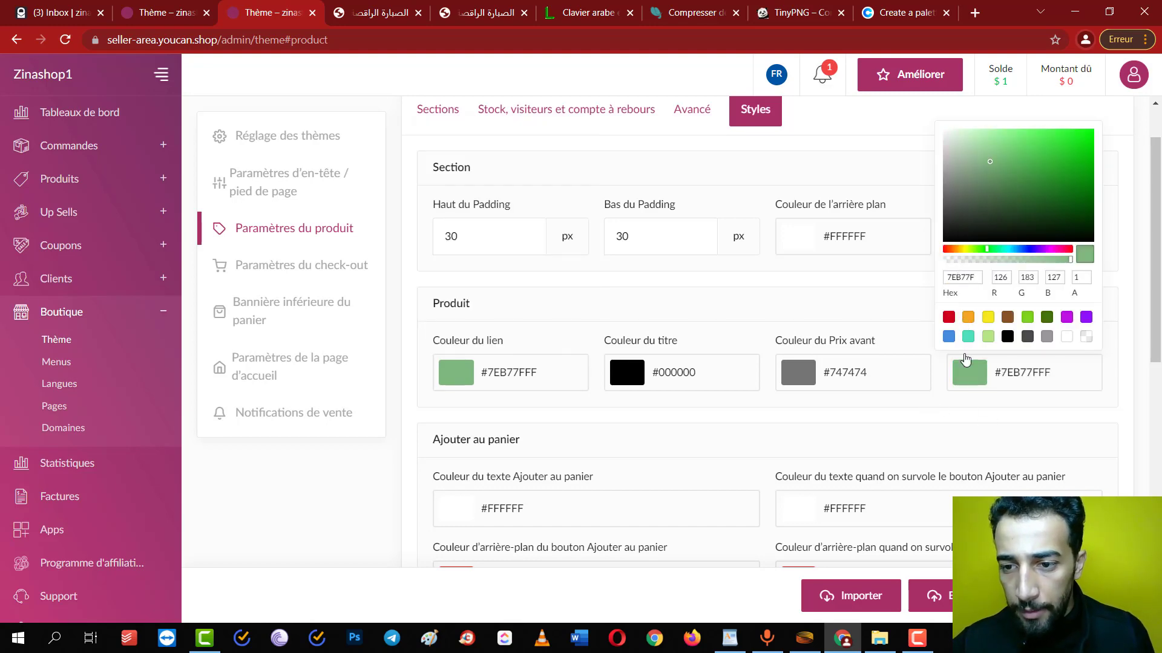
left_click(964, 360)
Copy beige D6D5B3 from Coolors and close the Compresser and TinyPNG tabs
left_click(892, 7)
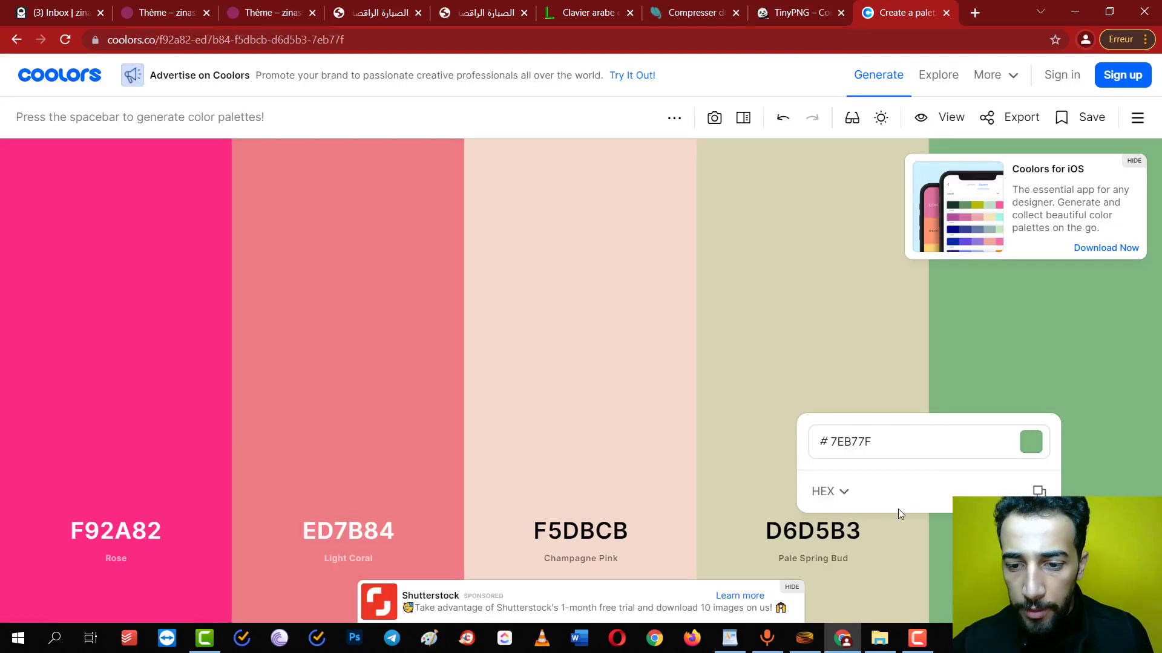
left_click(853, 531)
left_click(922, 491)
left_click(750, 9)
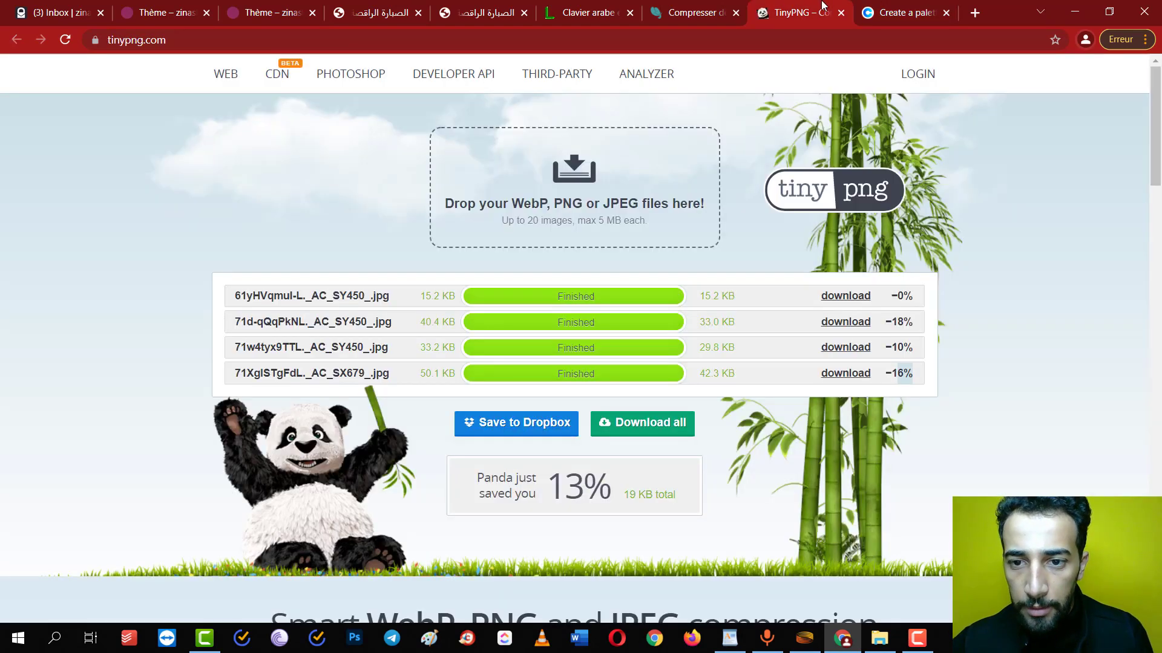
left_click(736, 14)
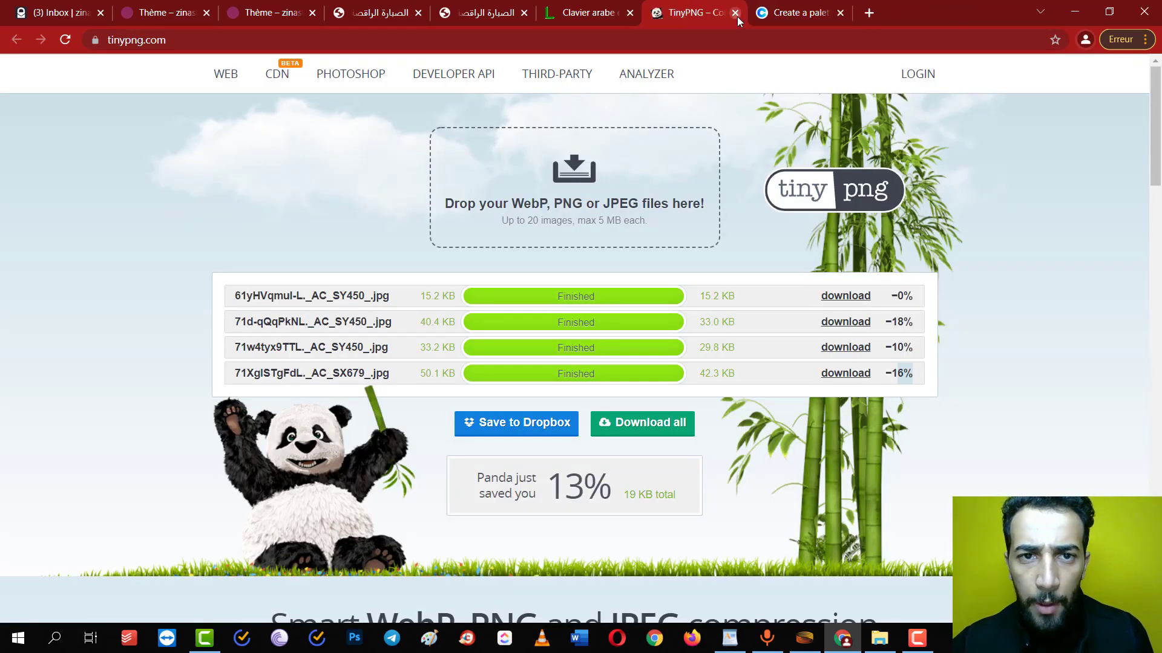
left_click(736, 15)
Make the before-discount price colour beige D6D5B3
left_click(185, 12)
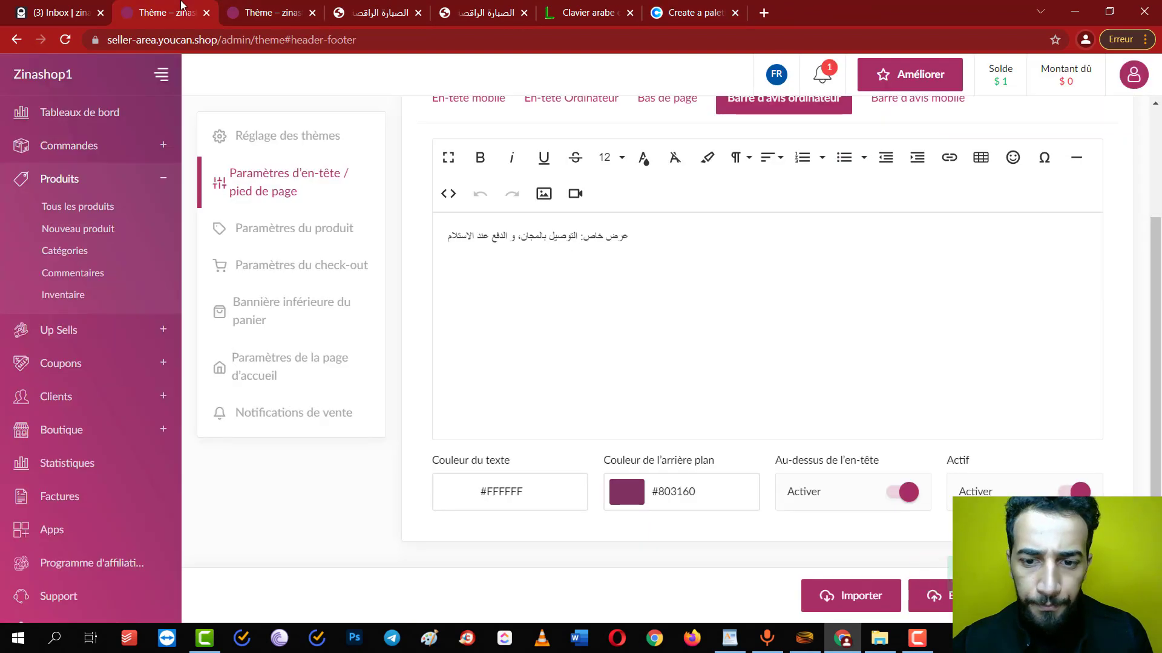
left_click(262, 7)
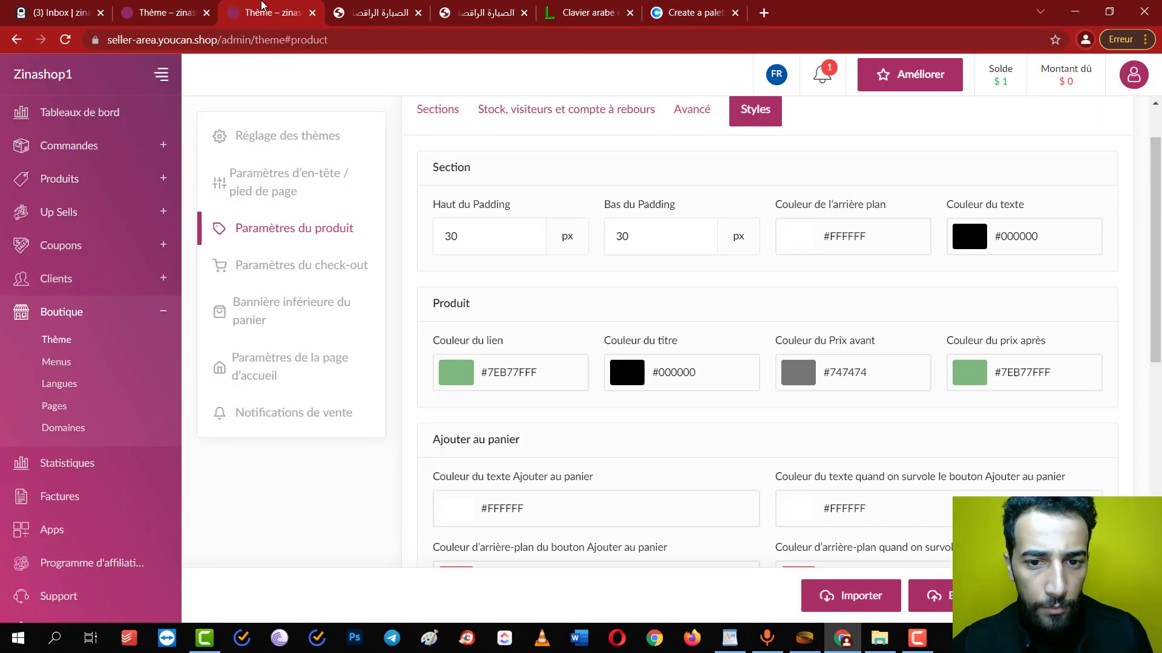
left_click(791, 375)
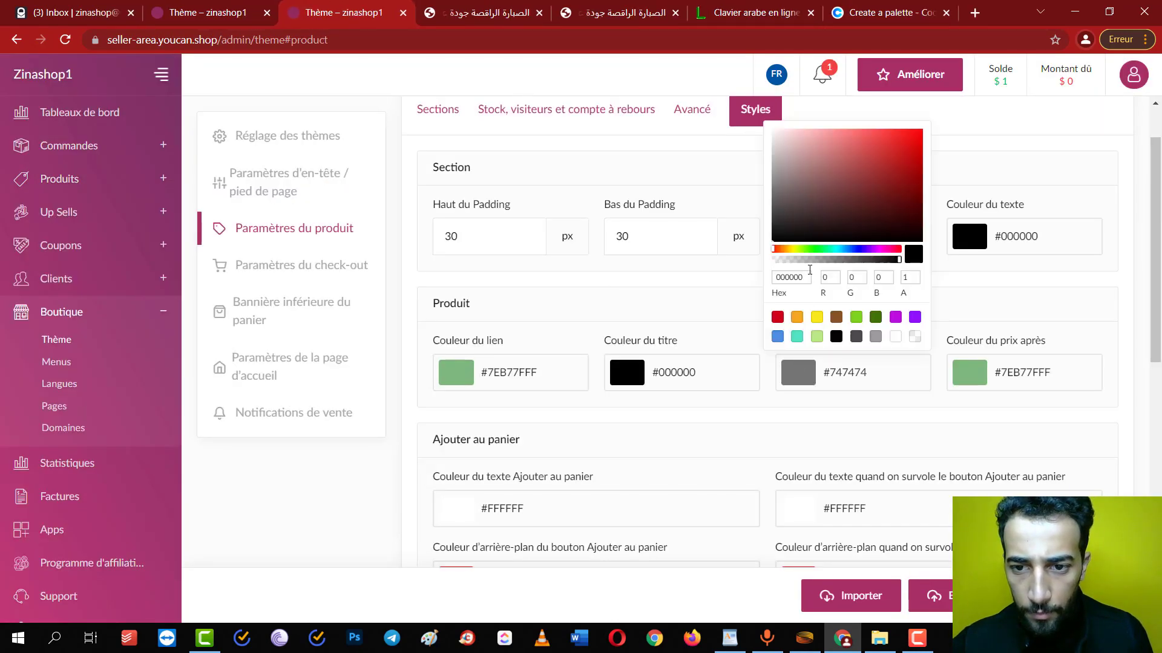
key("ctrl+v")
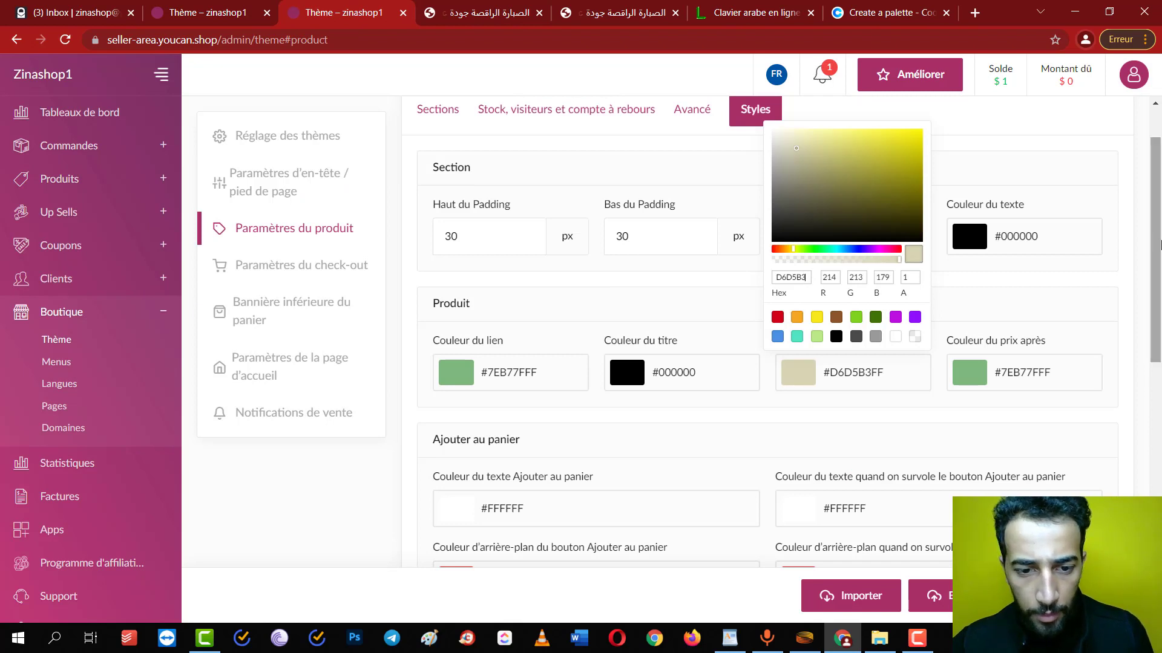
left_click_drag(1157, 245, 1157, 338)
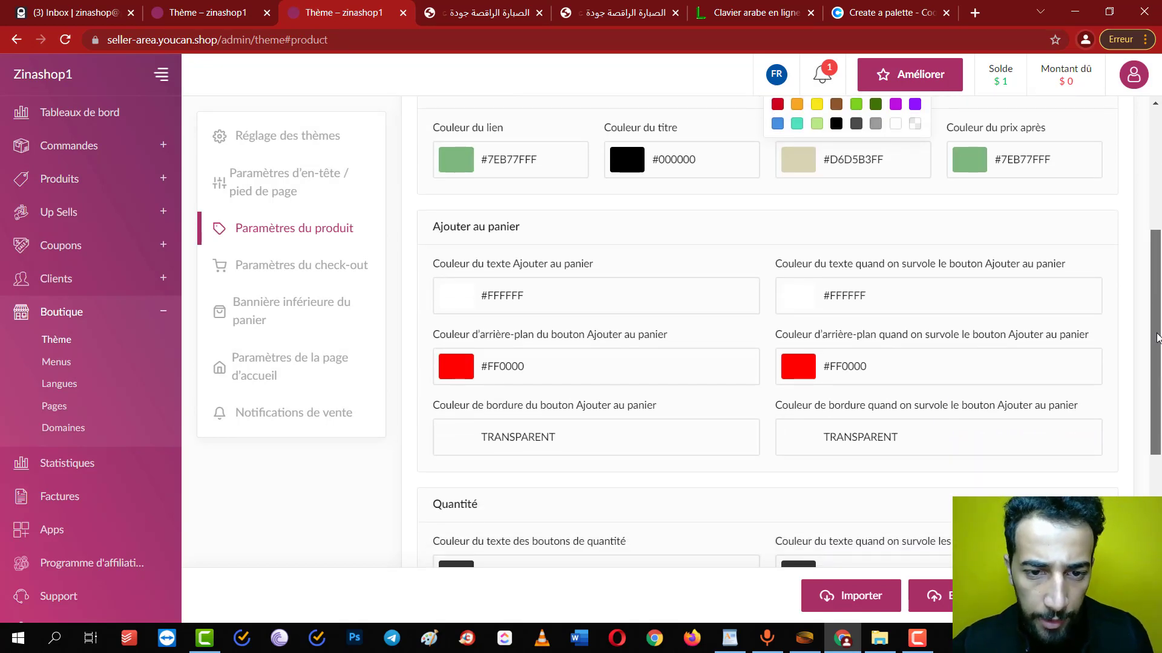
Give the add-to-cart button background the link green, adjusted to a more saturated green
double_click(518, 166)
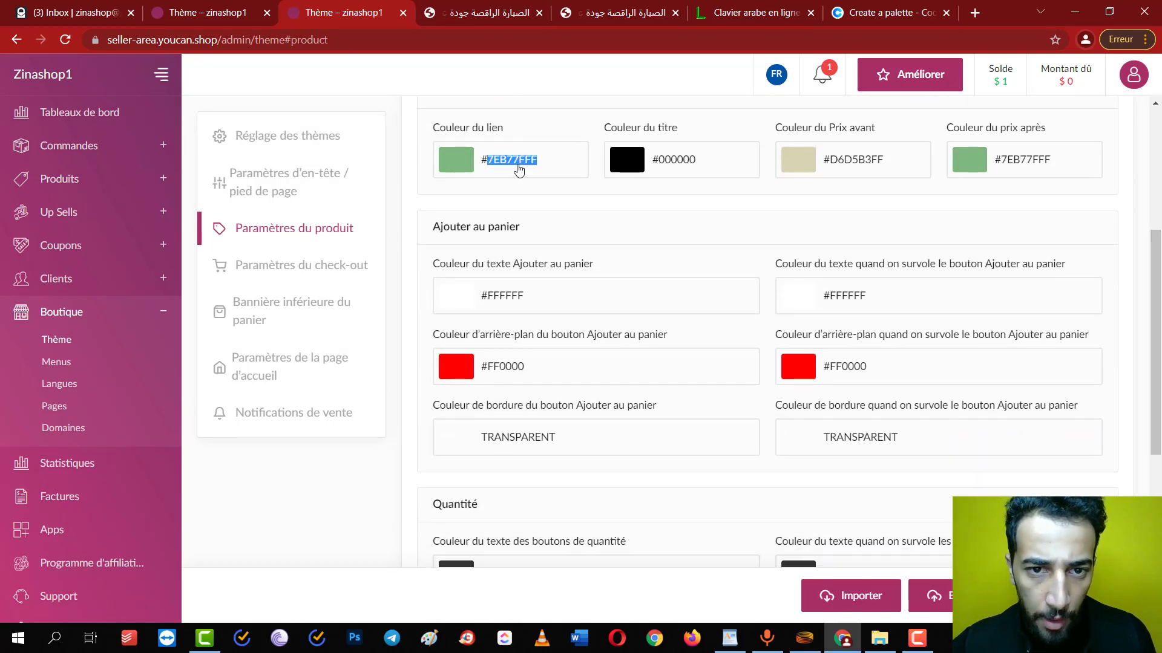
key("Tab")
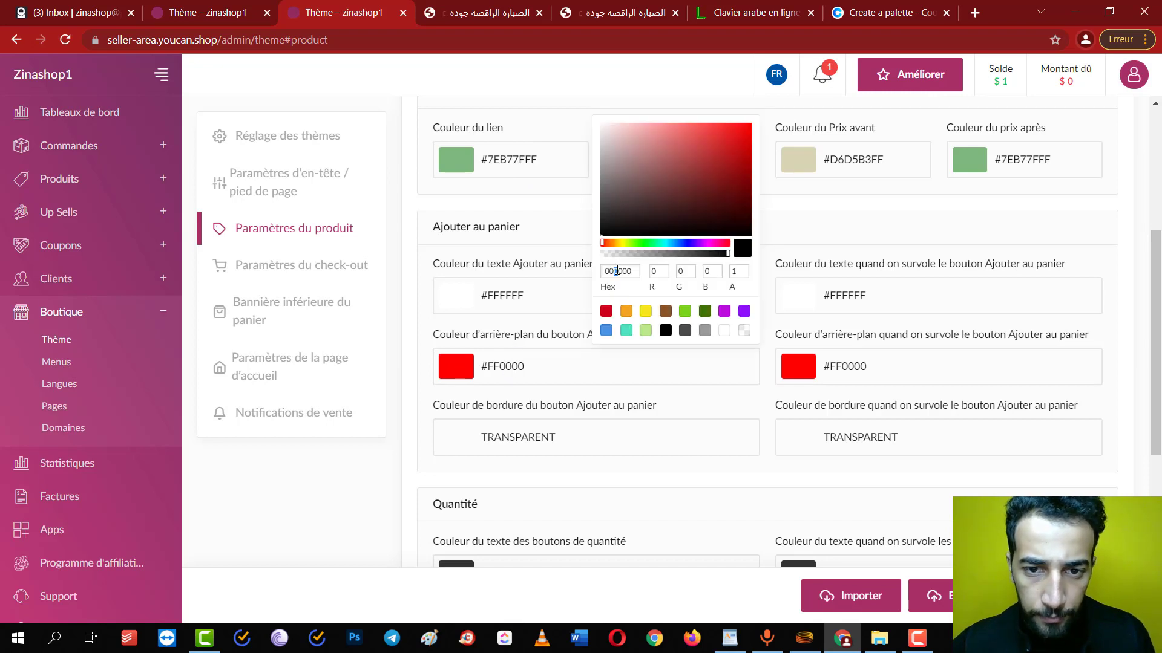
key("ctrl+v")
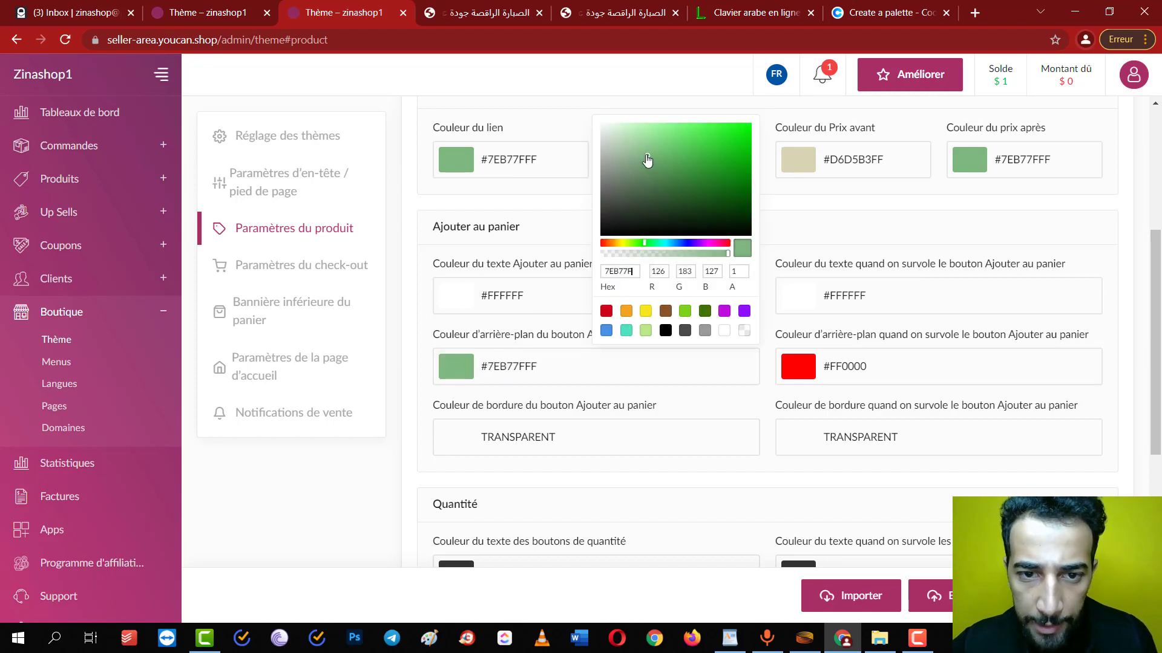
left_click_drag(647, 159, 741, 168)
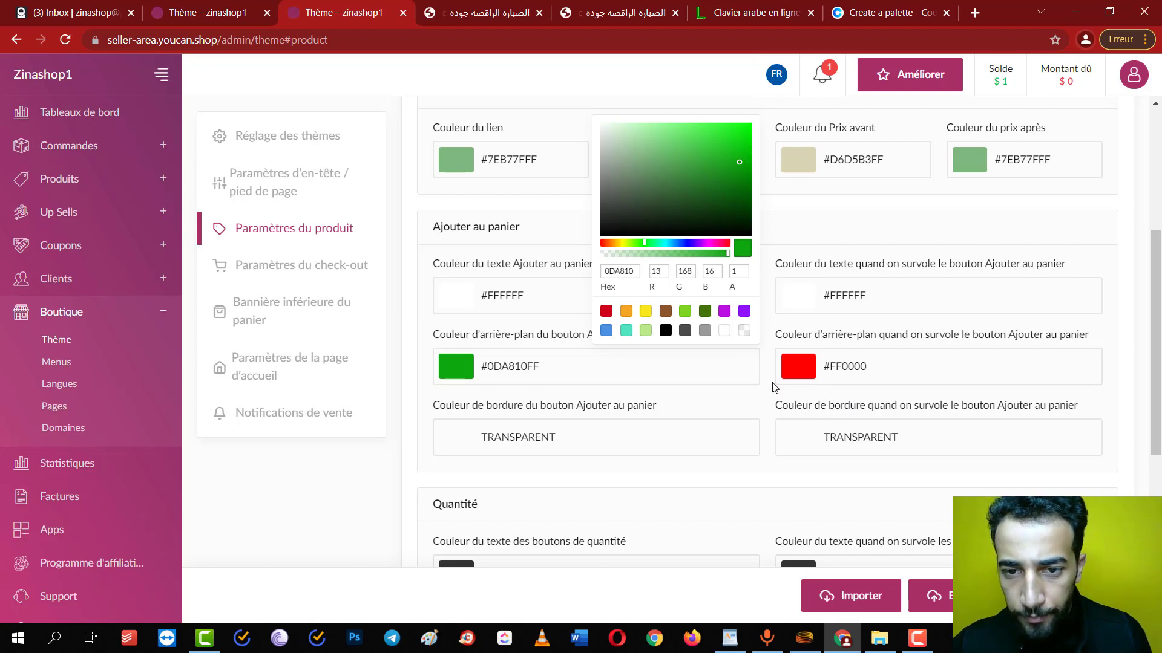
Apply the add-to-cart green to the button's hover background colour
double_click(524, 357)
left_click(862, 376)
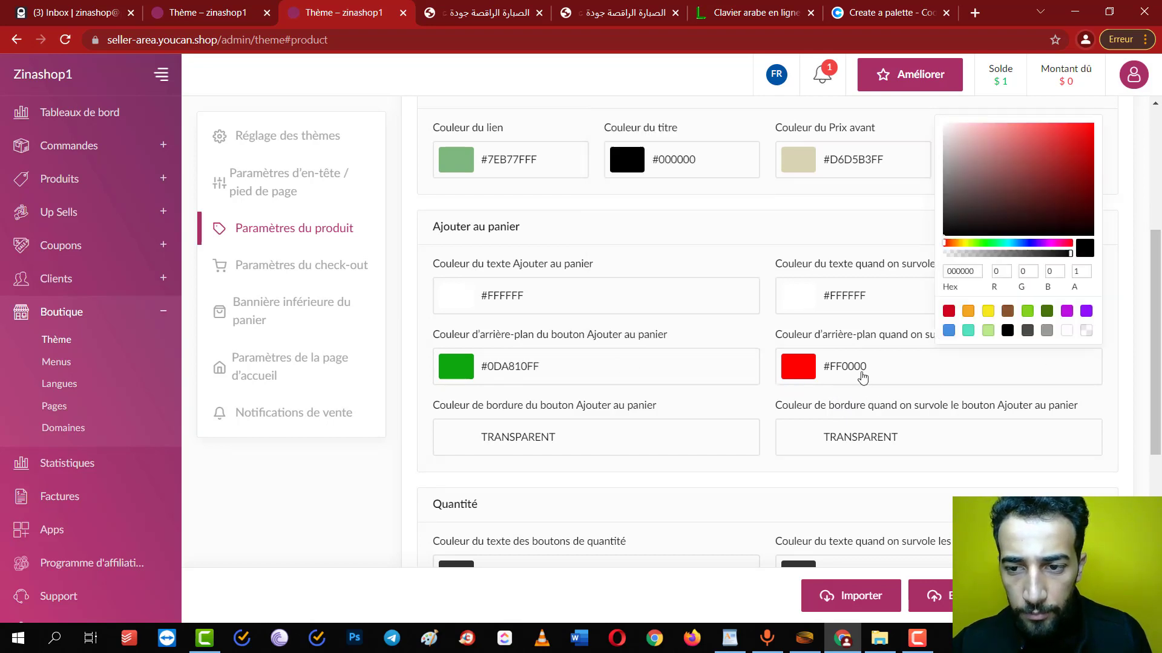
double_click(965, 273)
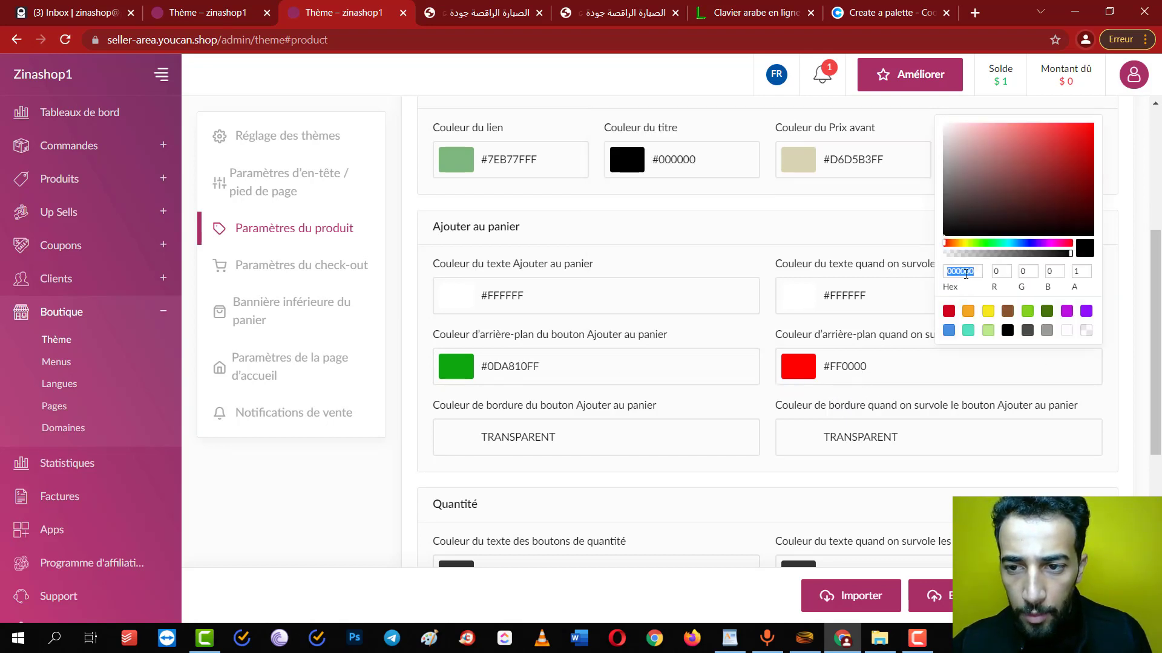
key("ctrl+v")
scroll(1158, 426, "down", 3)
scroll(1158, 427, "down", 3)
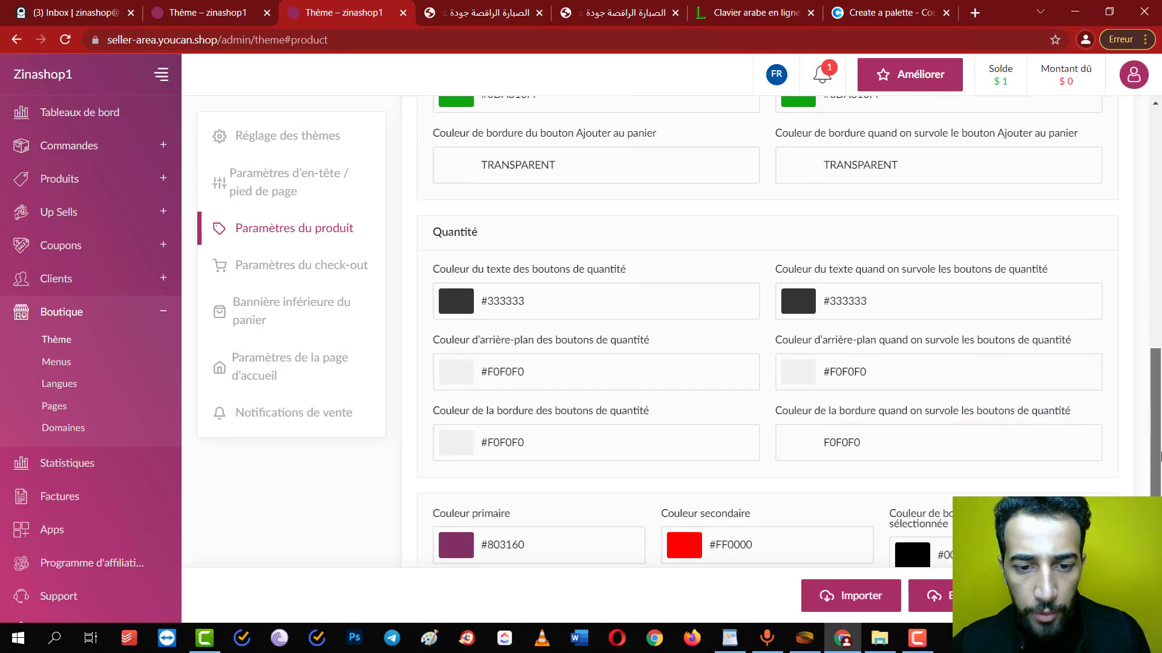
scroll(855, 371, "up", 10)
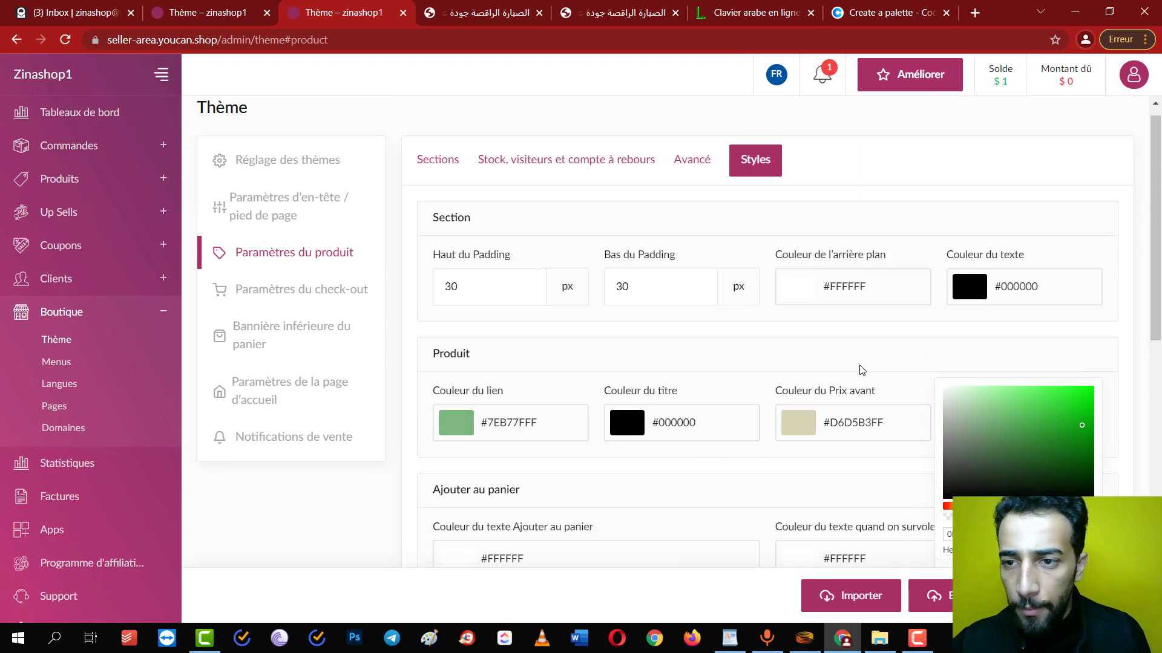
left_click(786, 386)
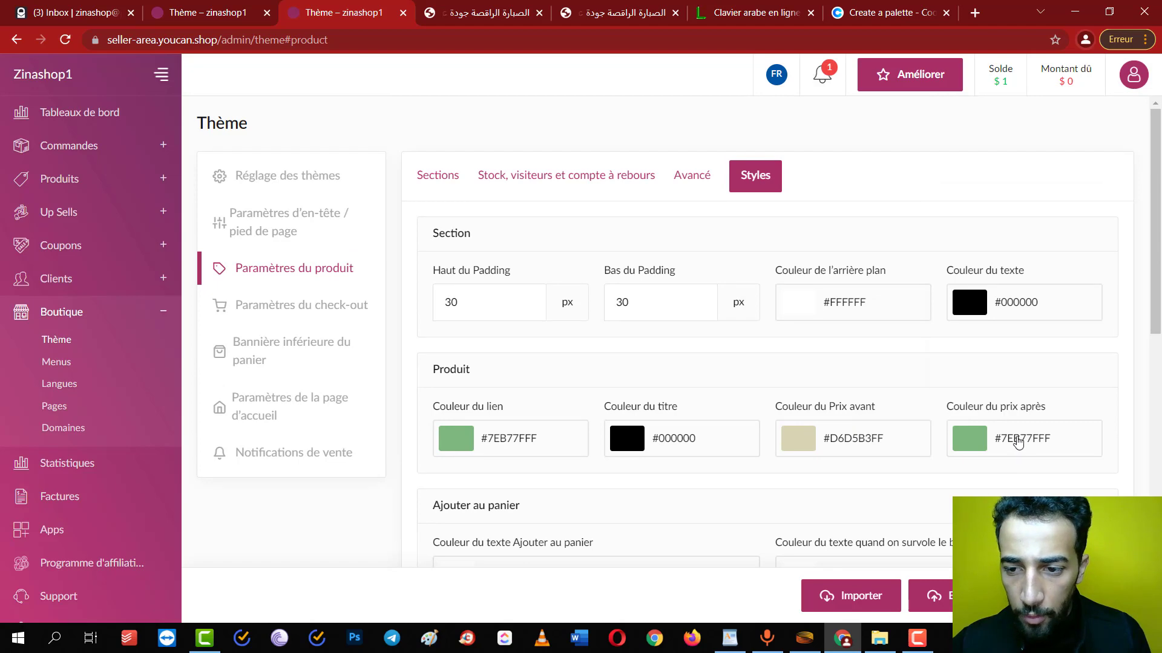
Replace the purple #803160 primary colour with the palette green #7EB77FFF
scroll(1092, 411, "down", 10)
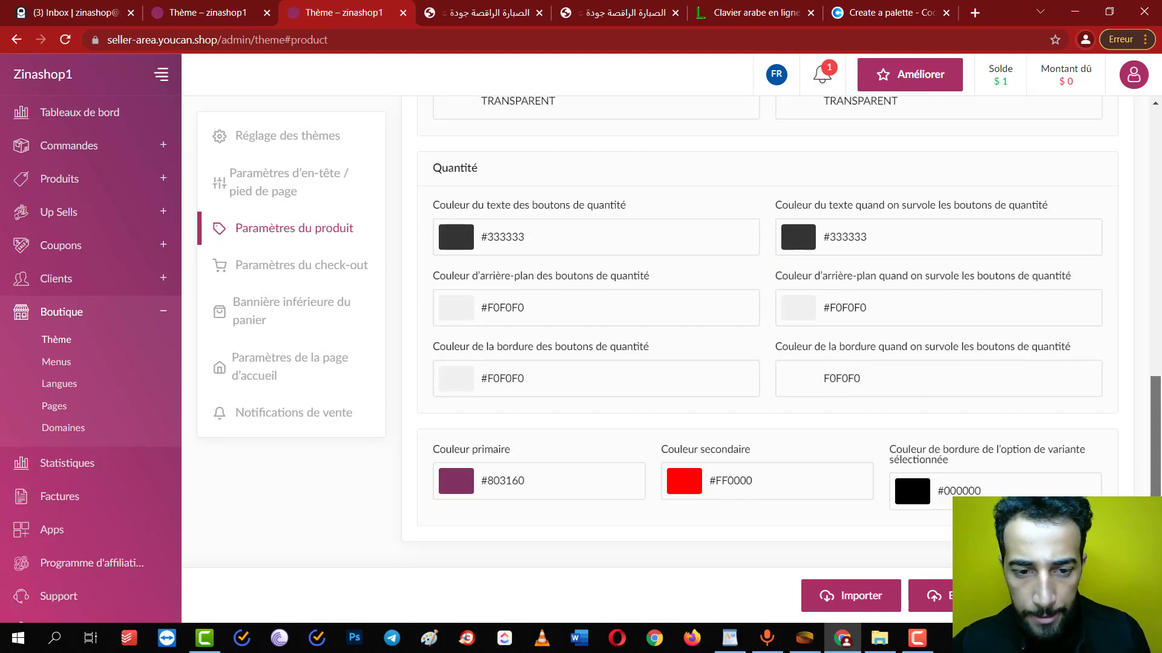
left_click(473, 493)
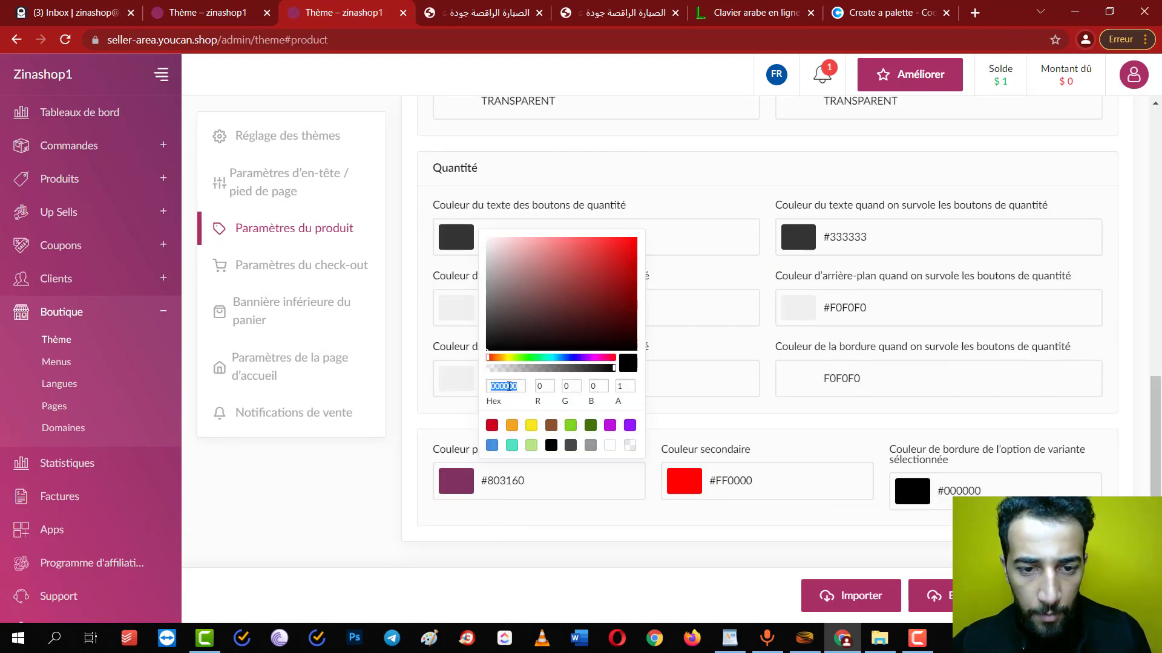
key("ctrl+v")
scroll(749, 445, "up", 10)
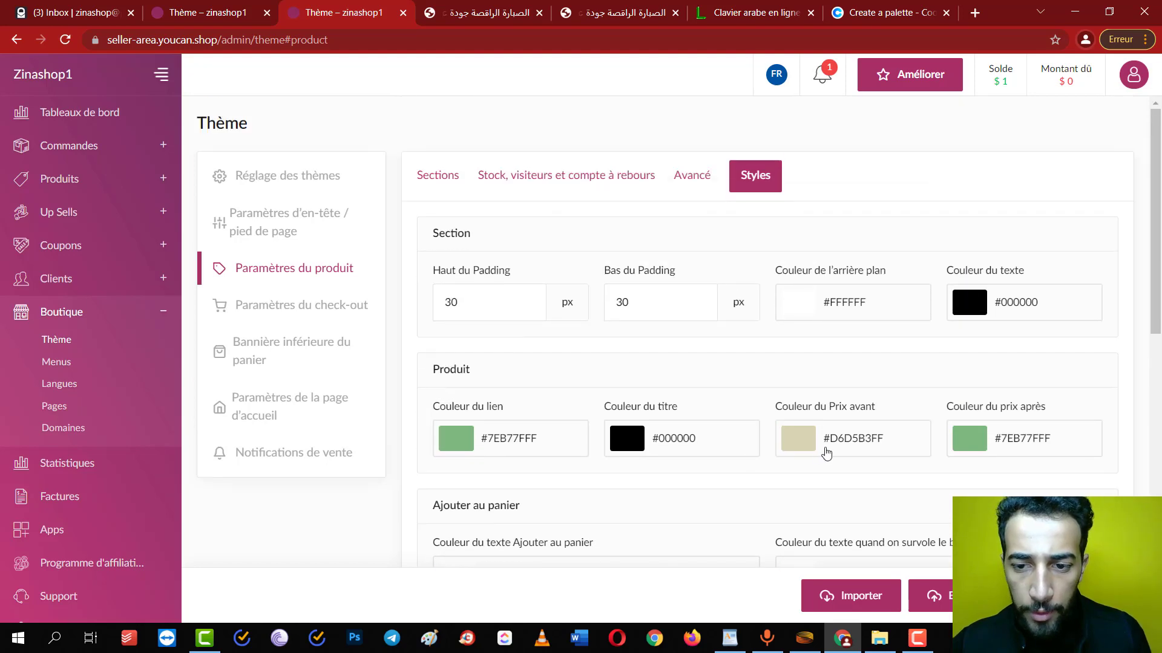
key("ctrl+a")
scroll(835, 452, "down", 10)
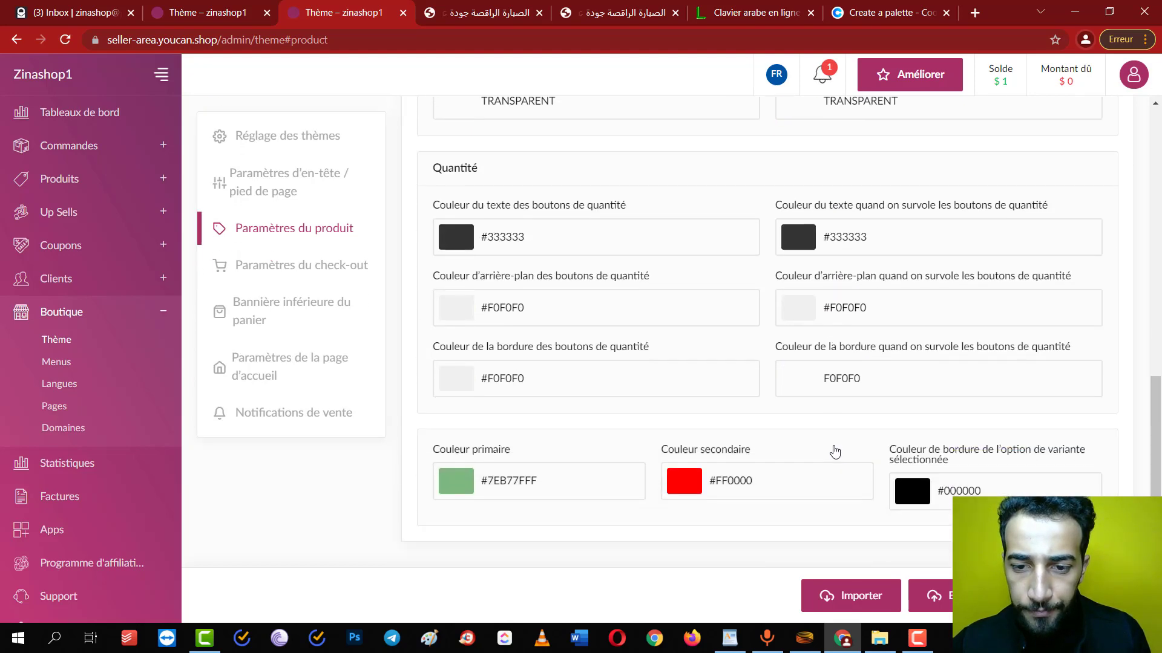
left_click(725, 495)
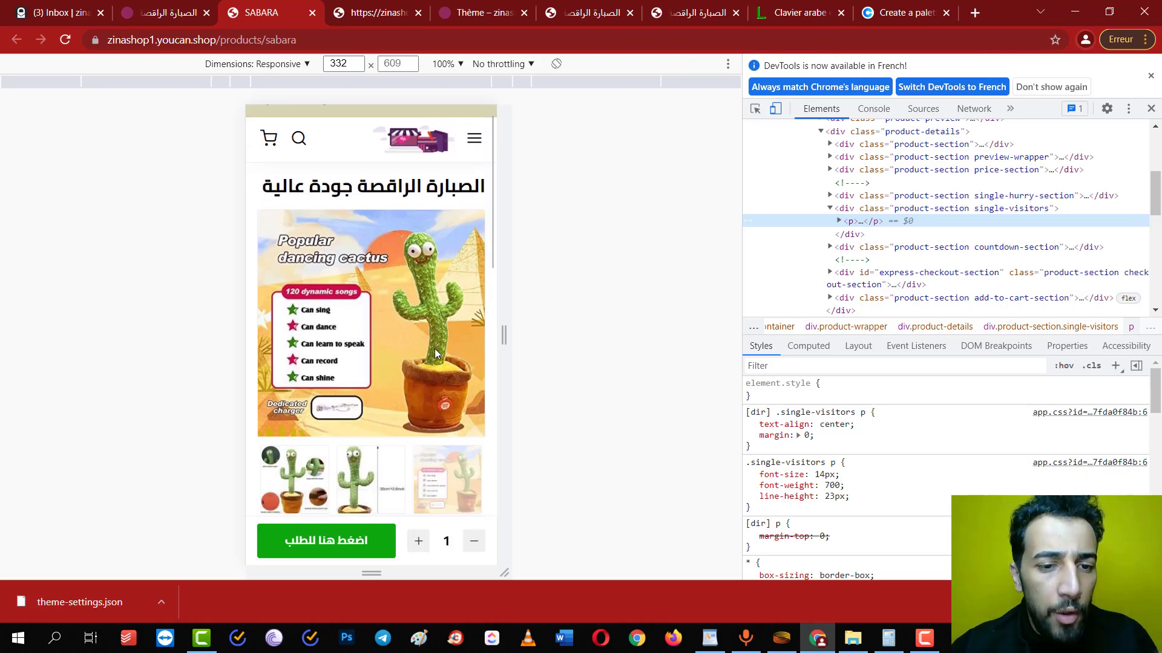
Scroll the mobile SABARA product page to check the beige bar, green buttons and green 279 price
scroll(436, 353, "down", 3)
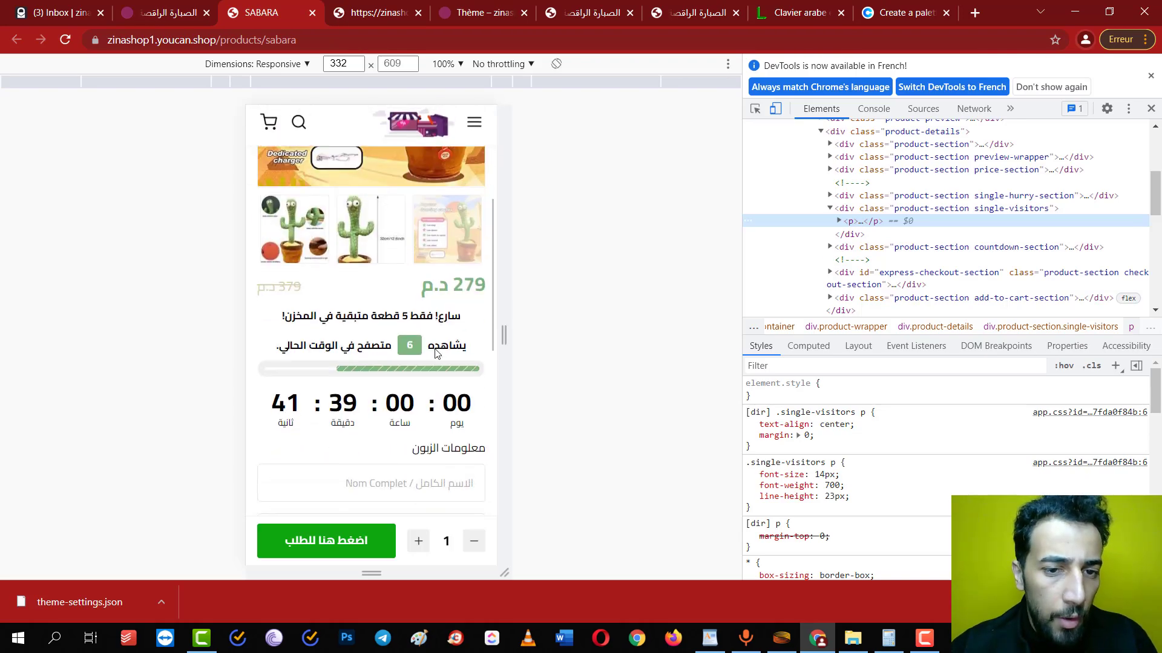
scroll(436, 354, "down", 4)
scroll(436, 353, "up", 8)
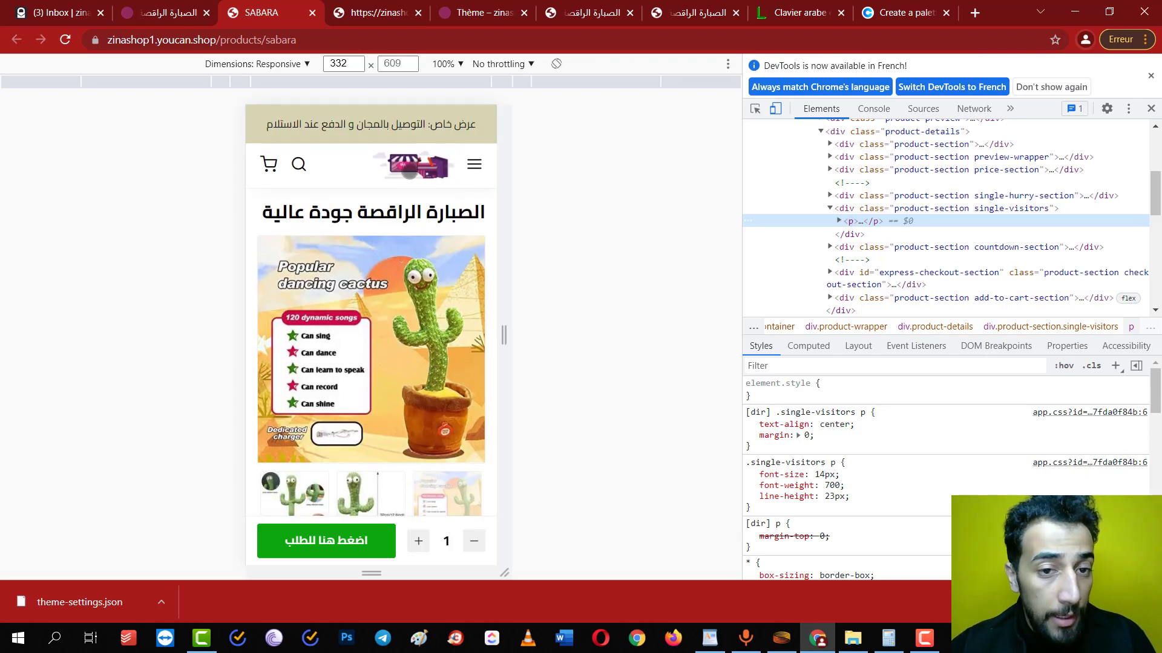
scroll(410, 242, "down", 10)
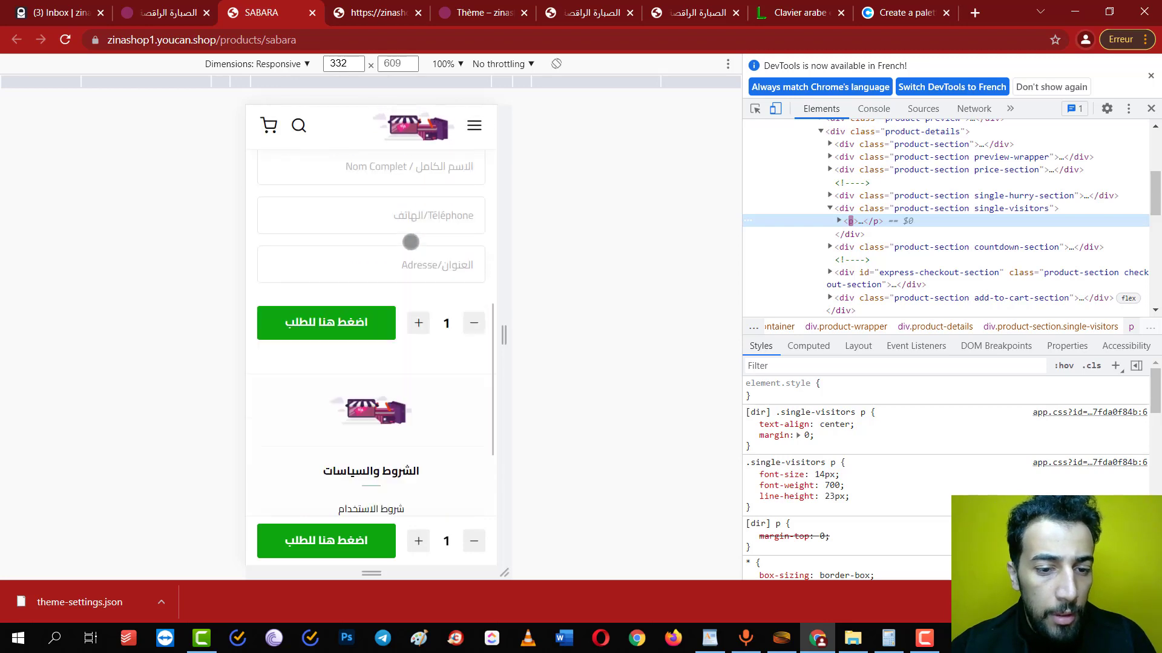
scroll(405, 289, "down", 3)
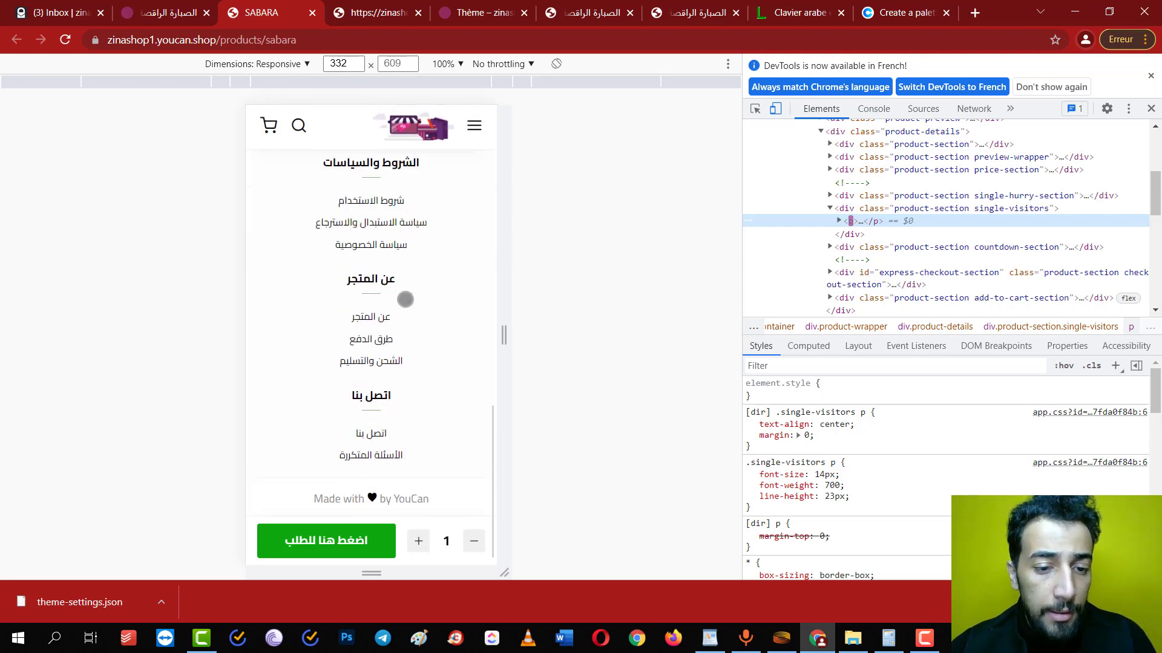
scroll(423, 339, "up", 15)
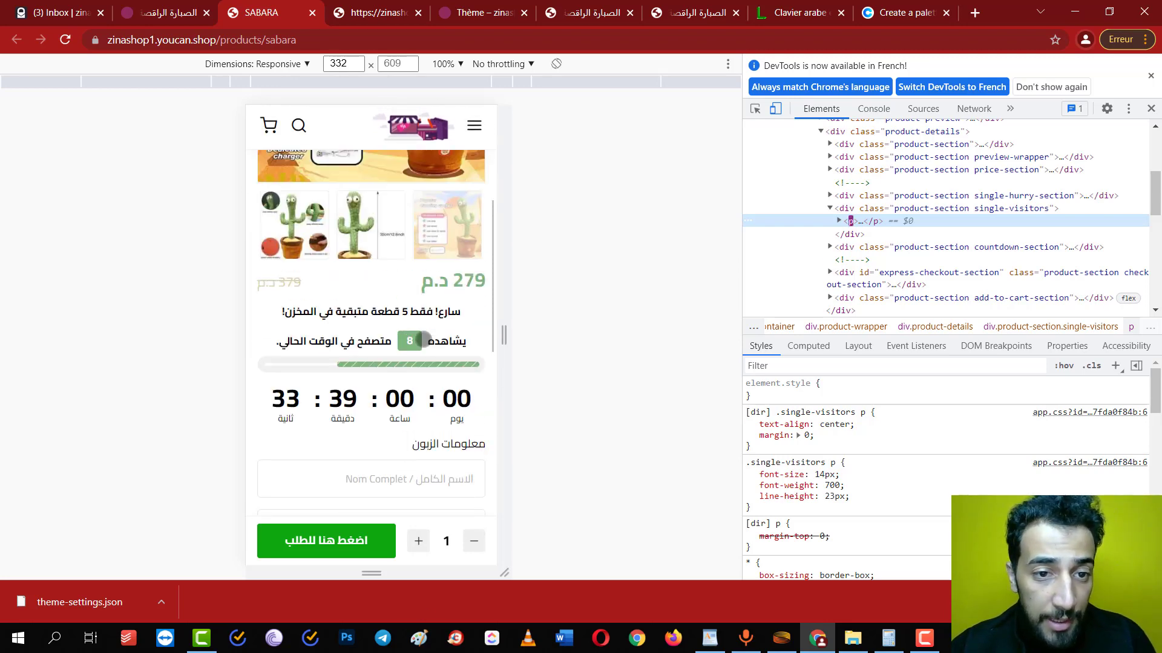
scroll(423, 339, "down", 15)
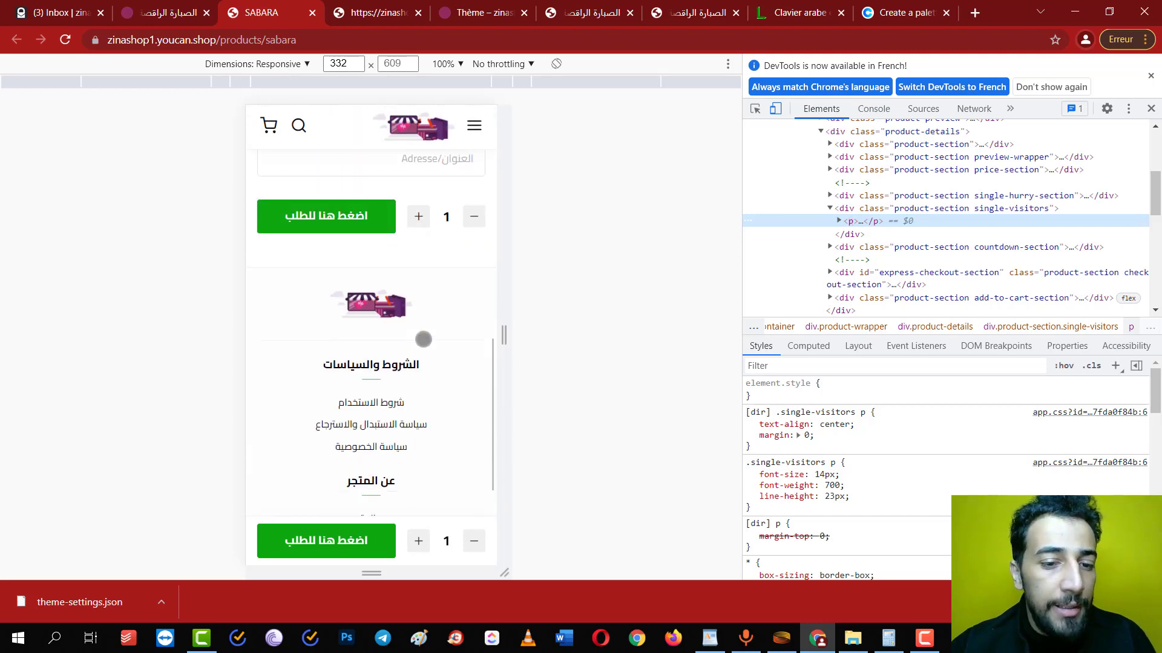
scroll(424, 339, "up", 20)
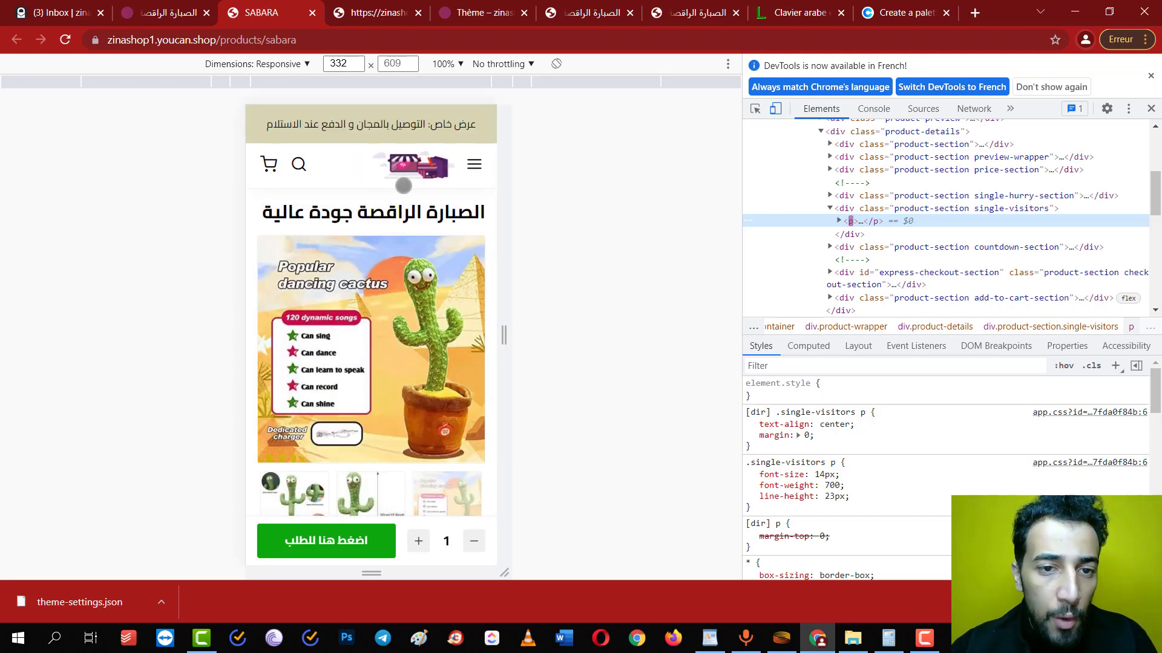
In a new tab, search Google for 'freepik' and open the fr.freepik.com site
left_click(974, 13)
type("googl")
key("Return")
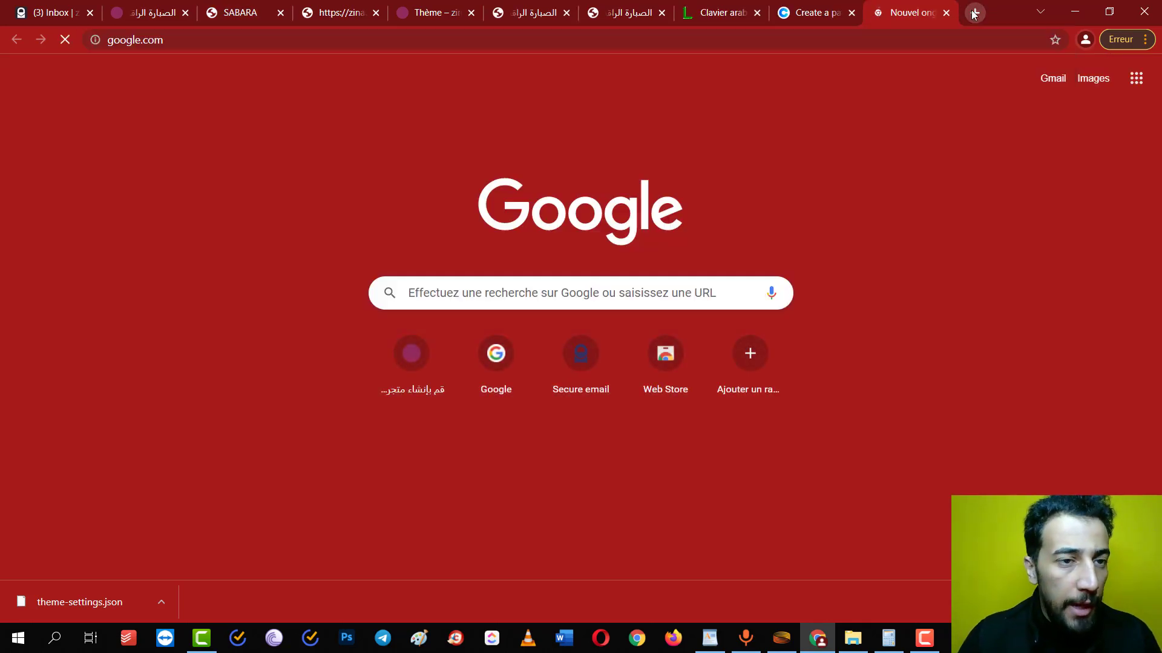
type("freepik")
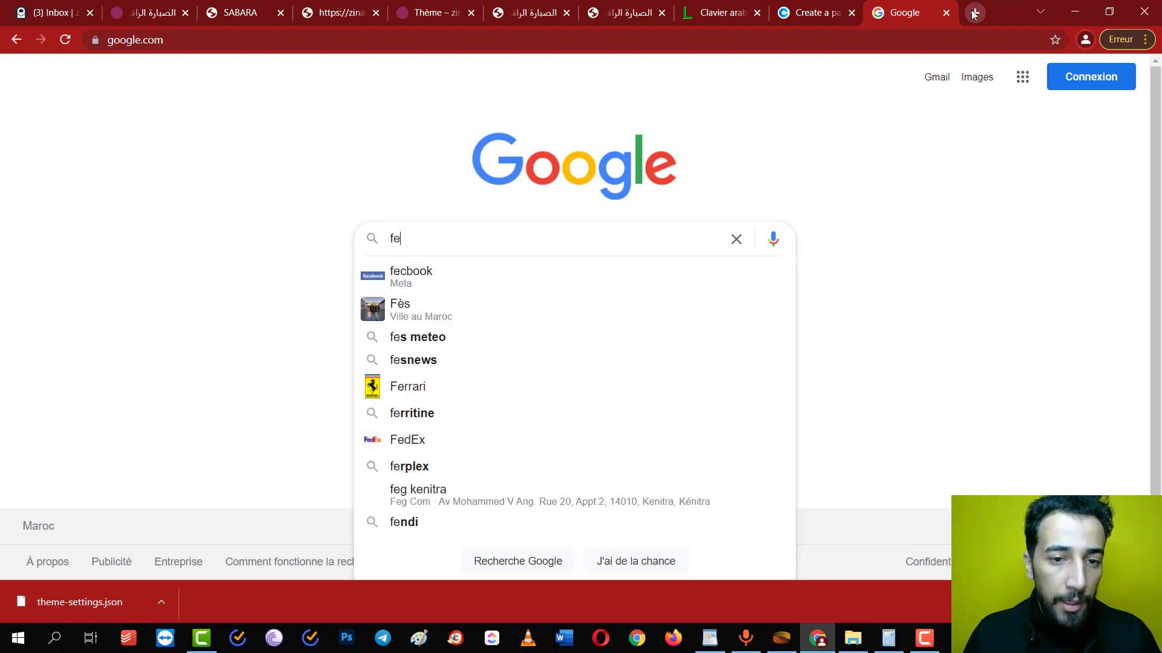
key("Down")
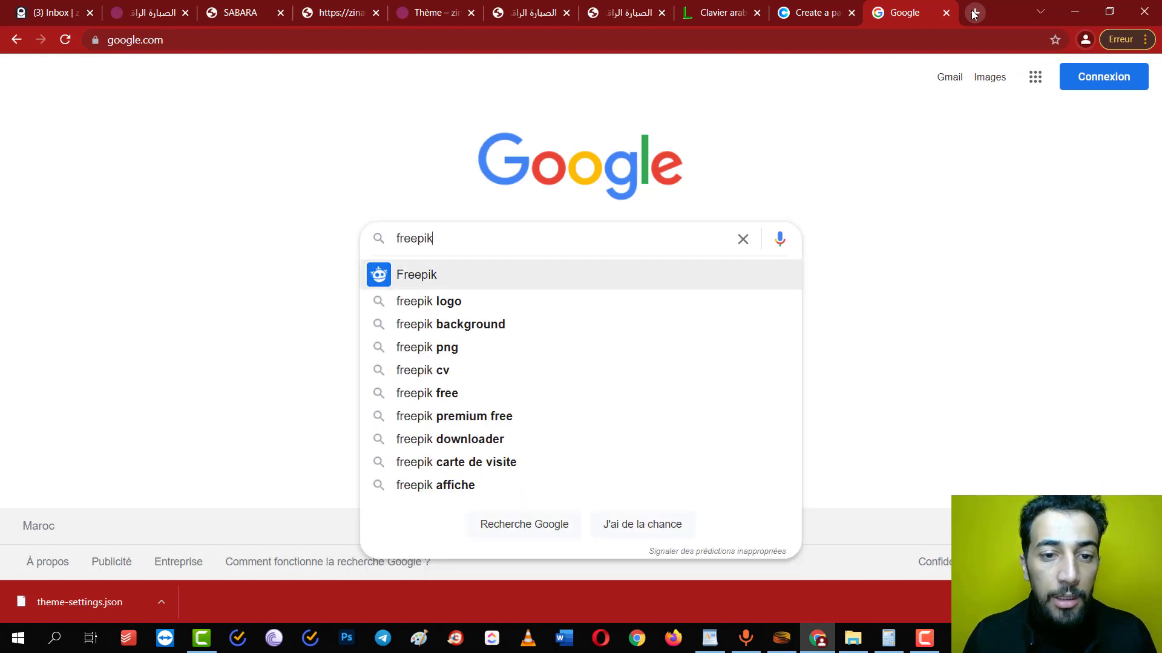
key("Return")
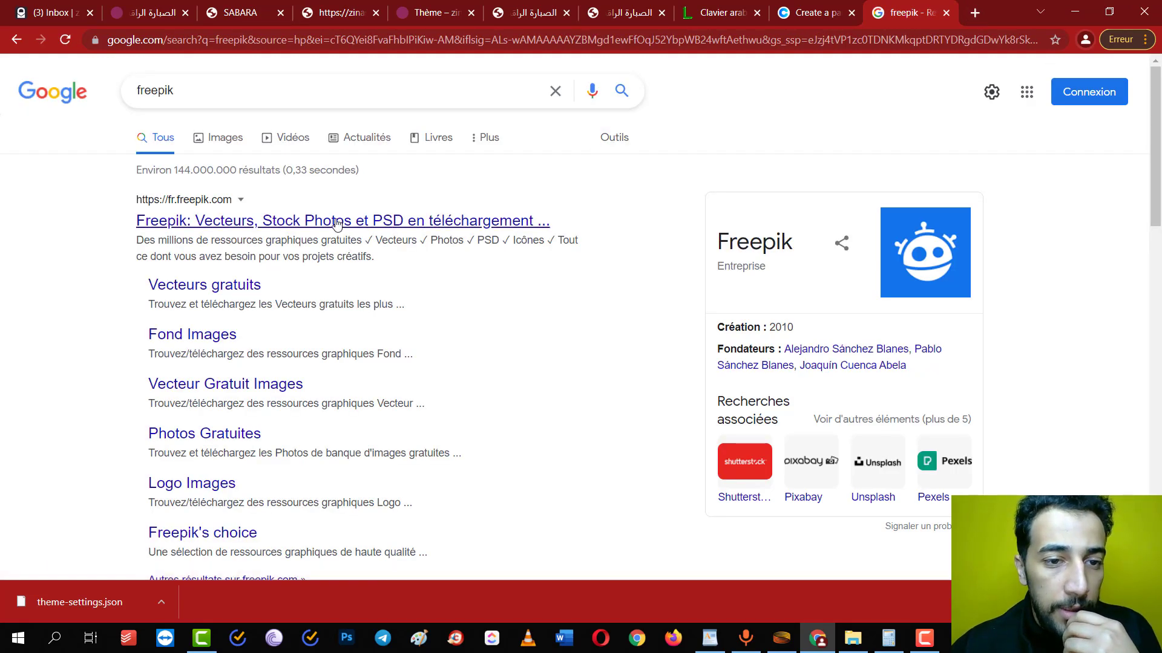
left_click(351, 222)
scroll(421, 313, "down", 6)
scroll(421, 319, "up", 4)
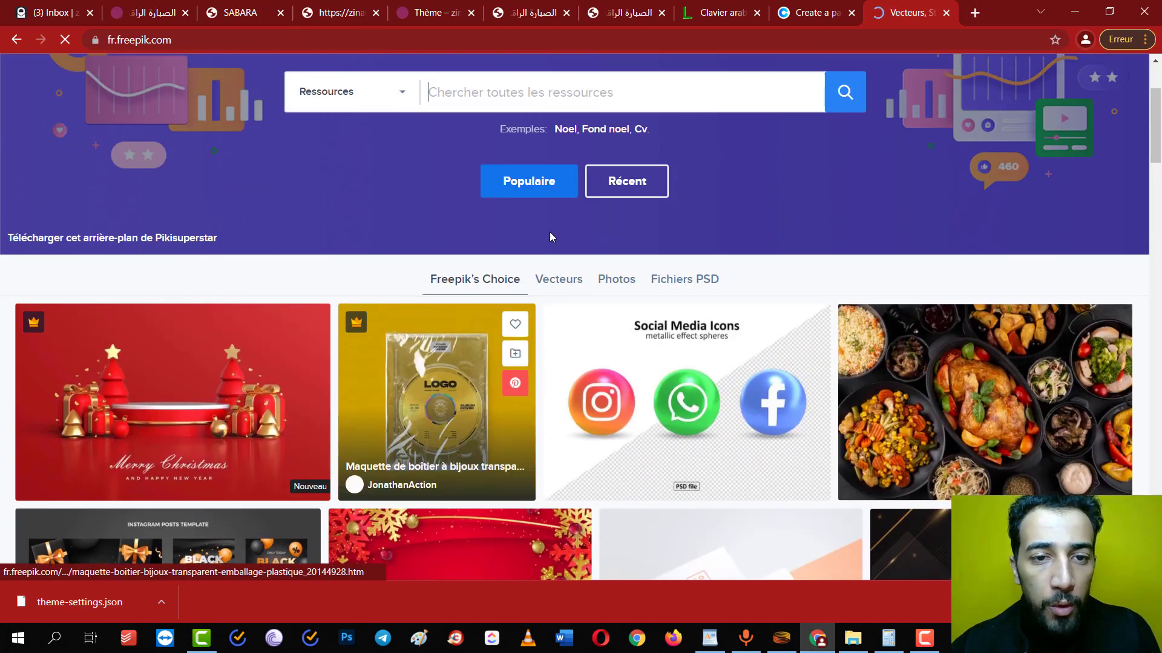
Search Freepik for logo designs
left_click(484, 95)
type("loo")
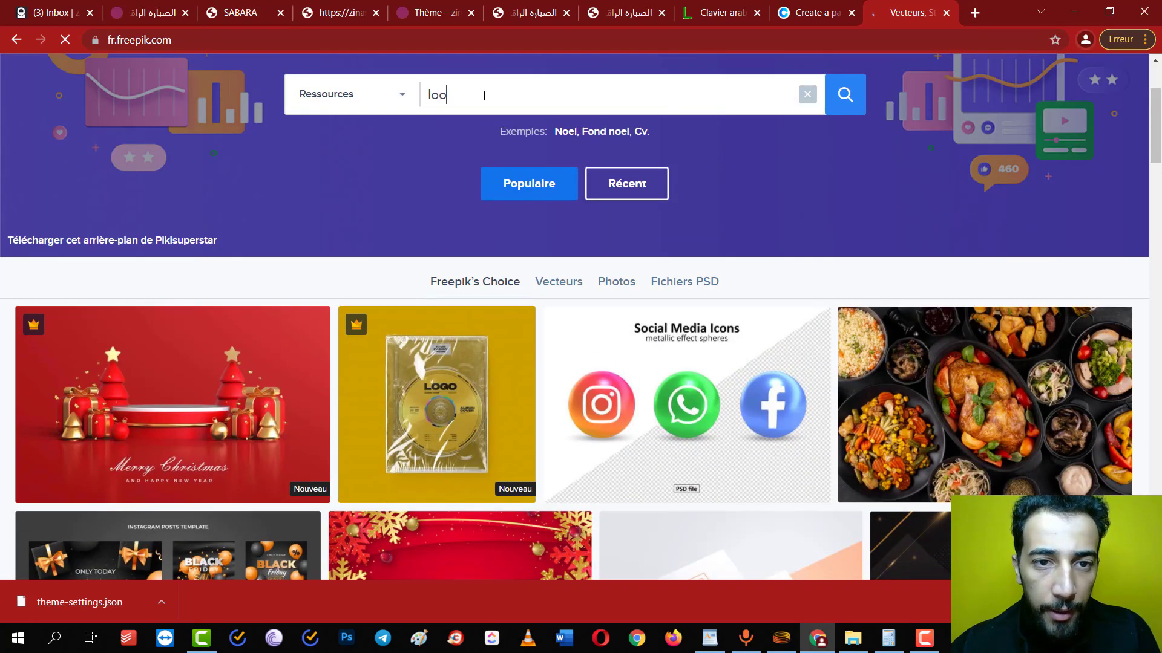
type("o")
key("Return")
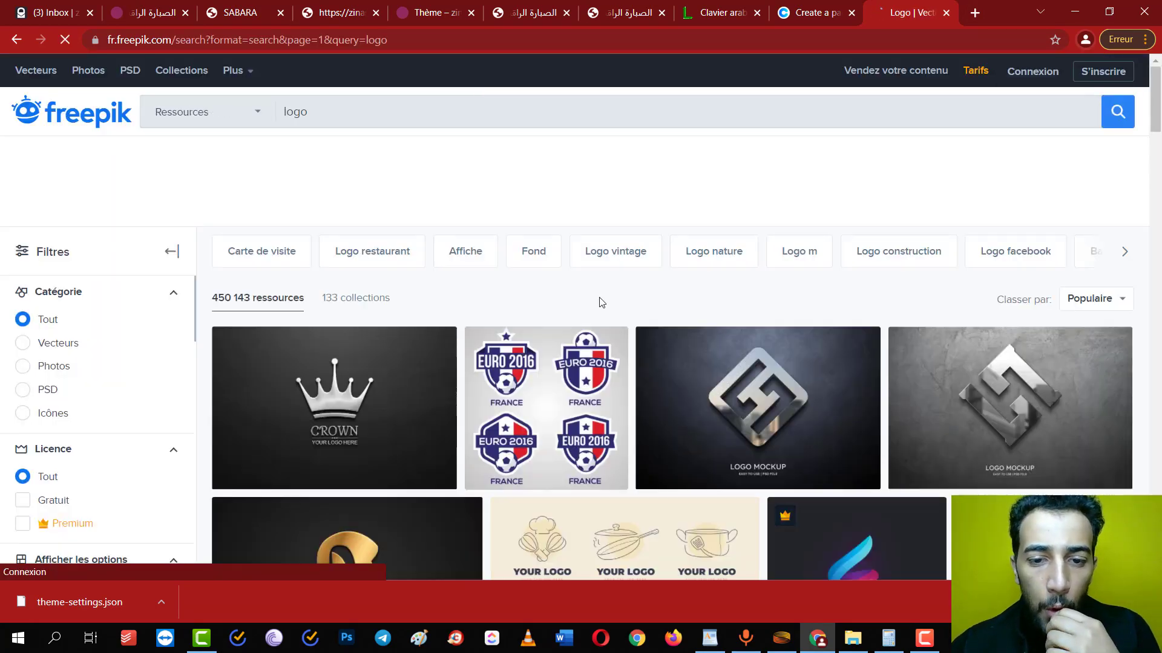
scroll(600, 302, "down", 12)
scroll(600, 302, "up", 7)
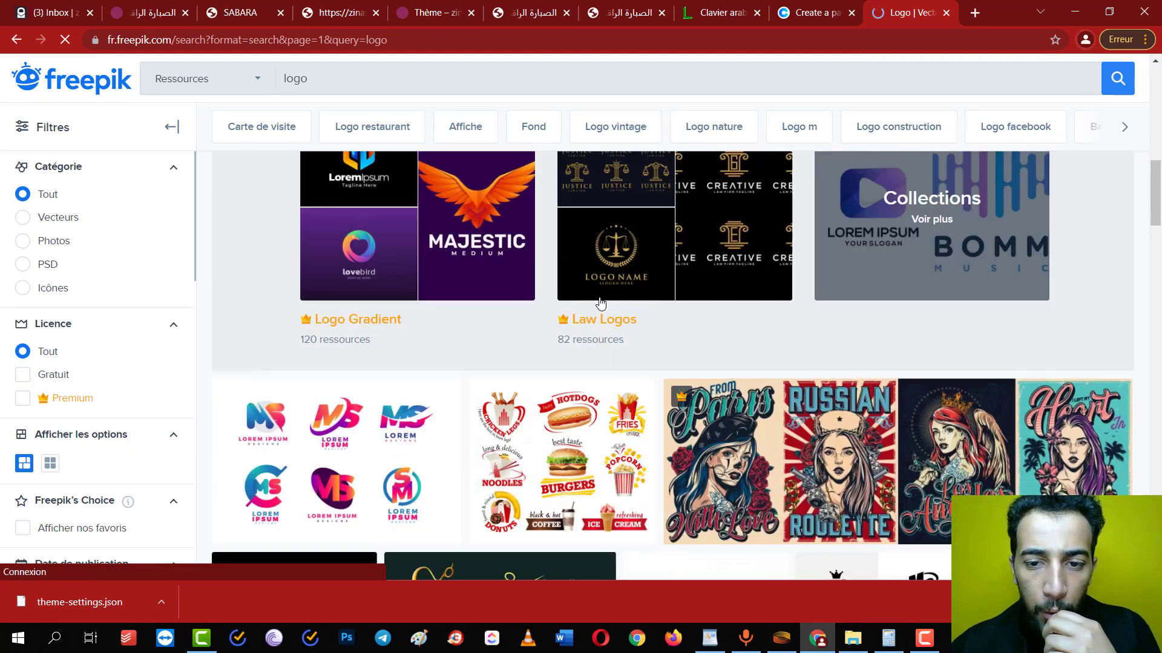
Scroll through the grid of logo designs and mockups in the results
scroll(601, 301, "down", 15)
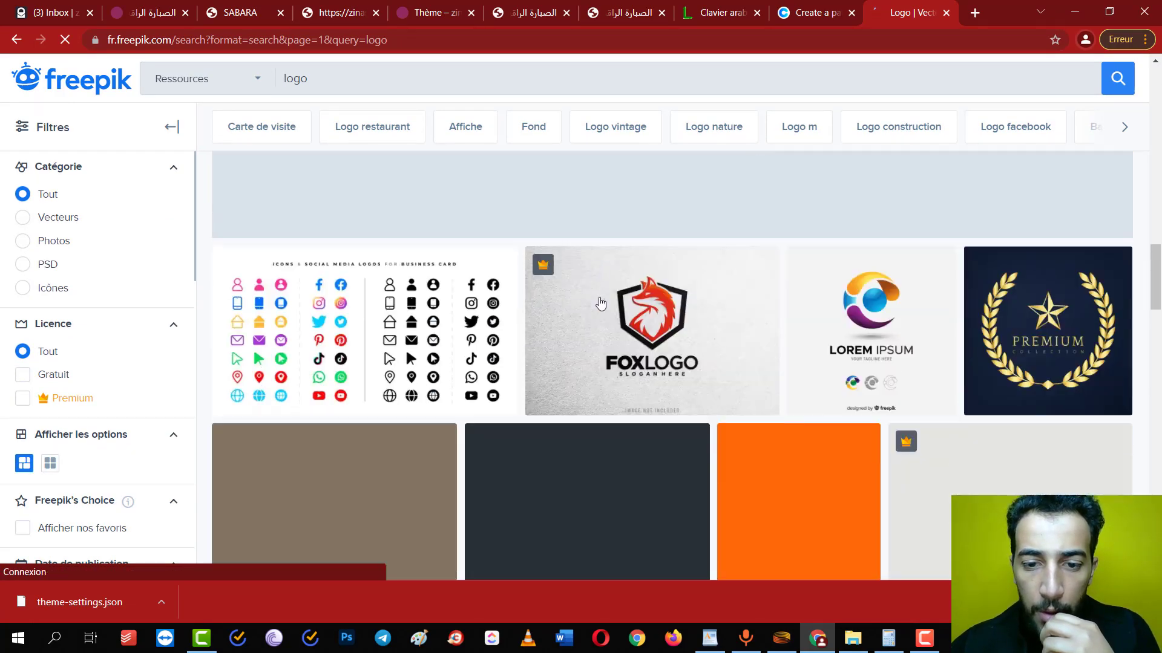
scroll(600, 302, "up", 1)
scroll(600, 303, "down", 3)
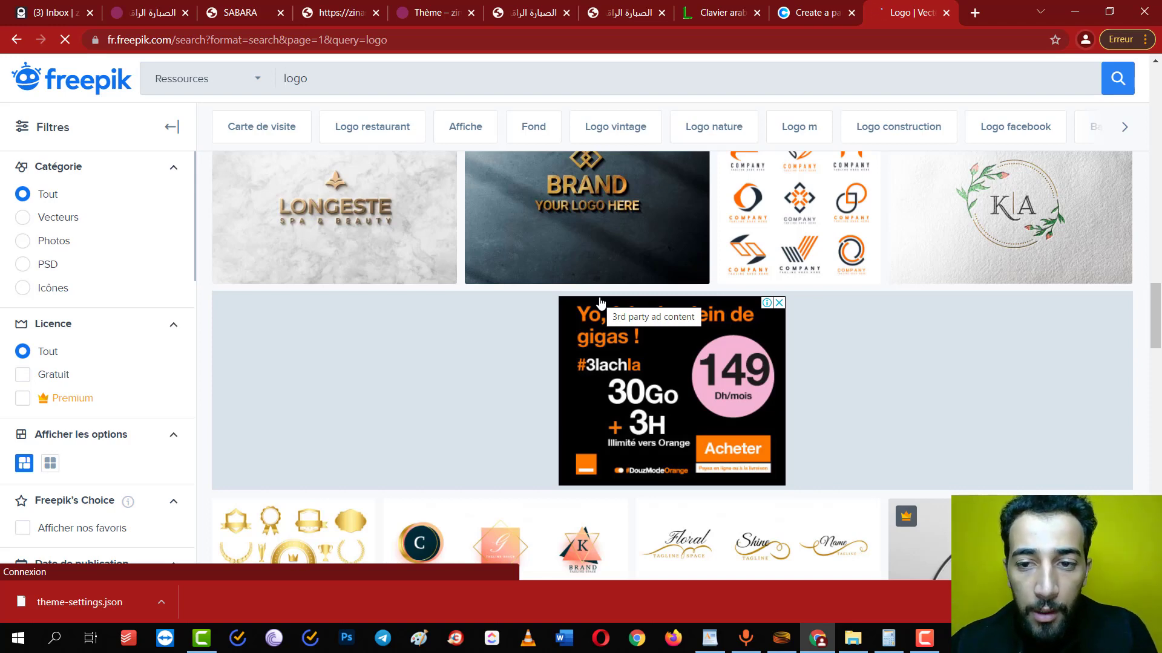
scroll(601, 302, "down", 6)
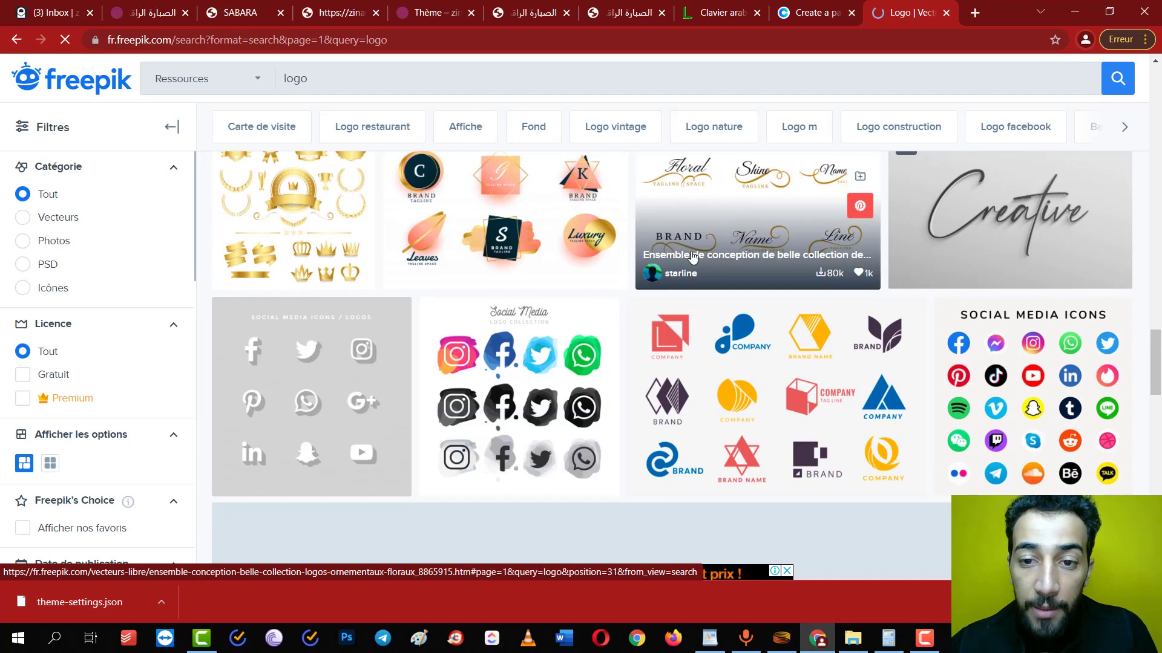
scroll(779, 422, "down", 9)
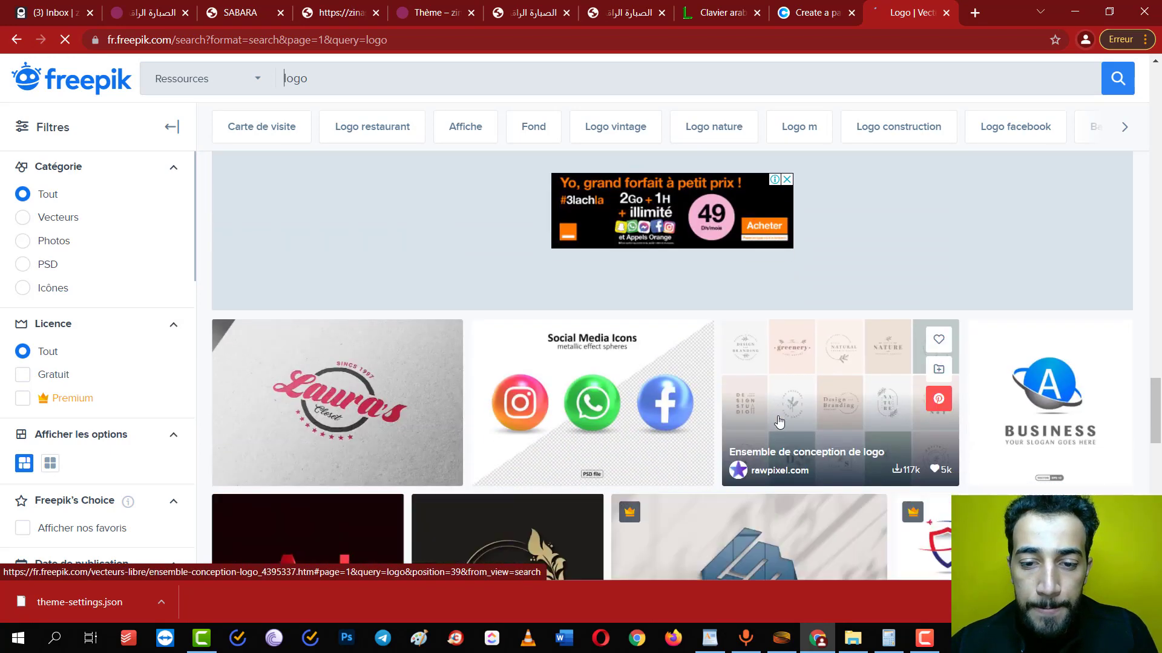
scroll(779, 421, "down", 3)
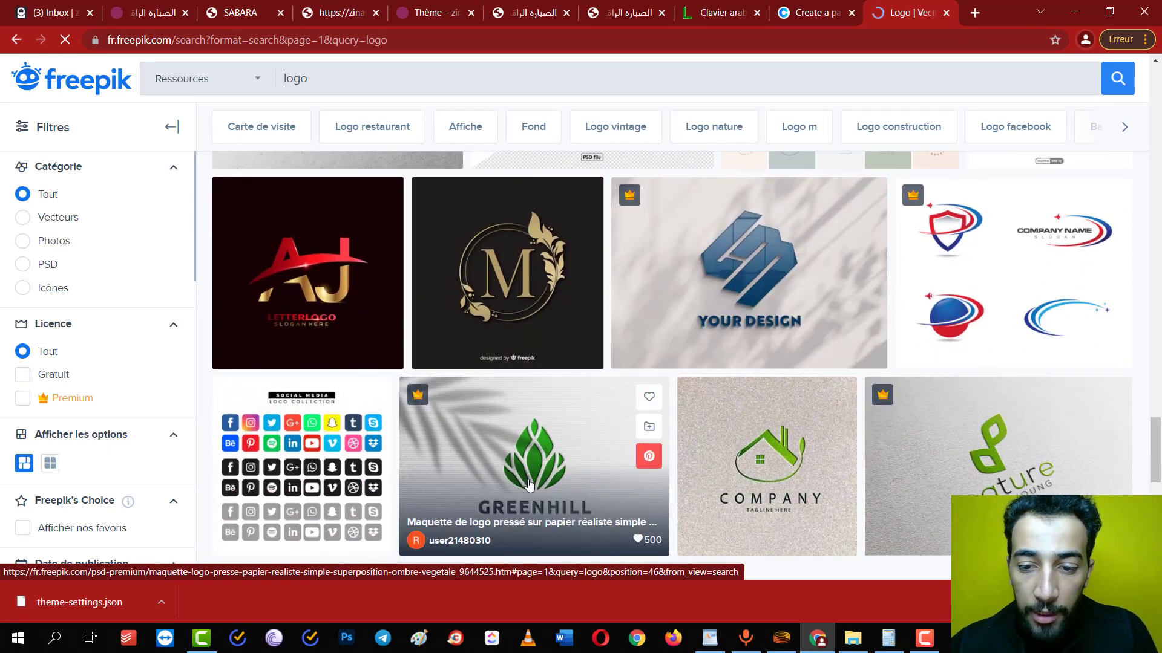
scroll(785, 476, "down", 9)
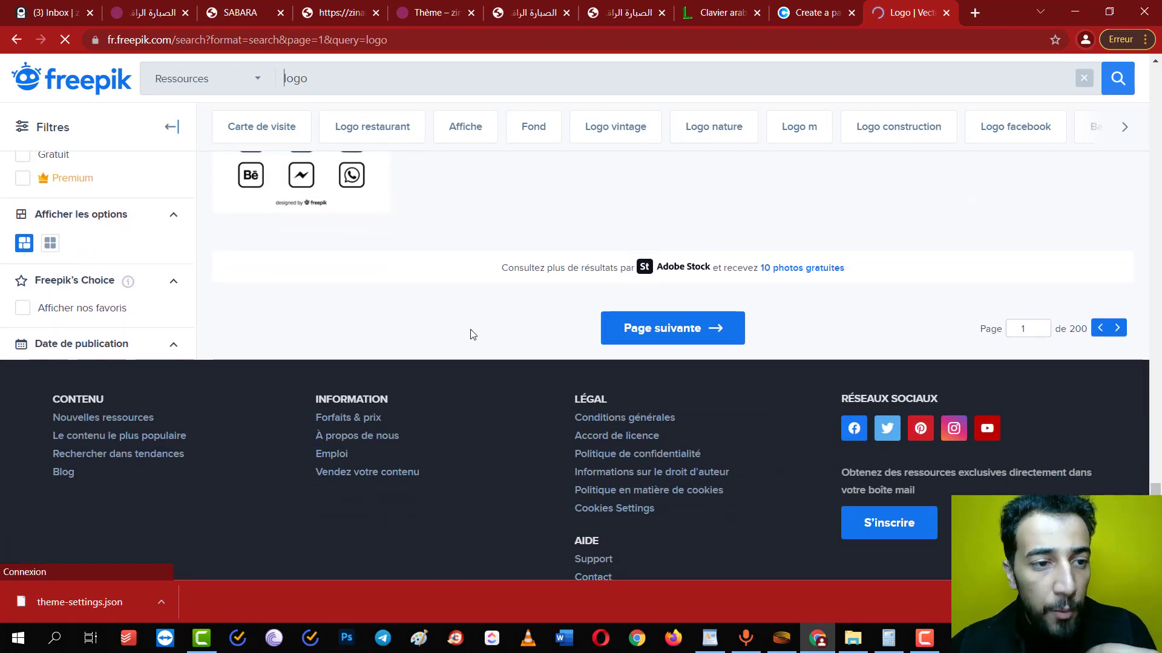
scroll(472, 334, "up", 9)
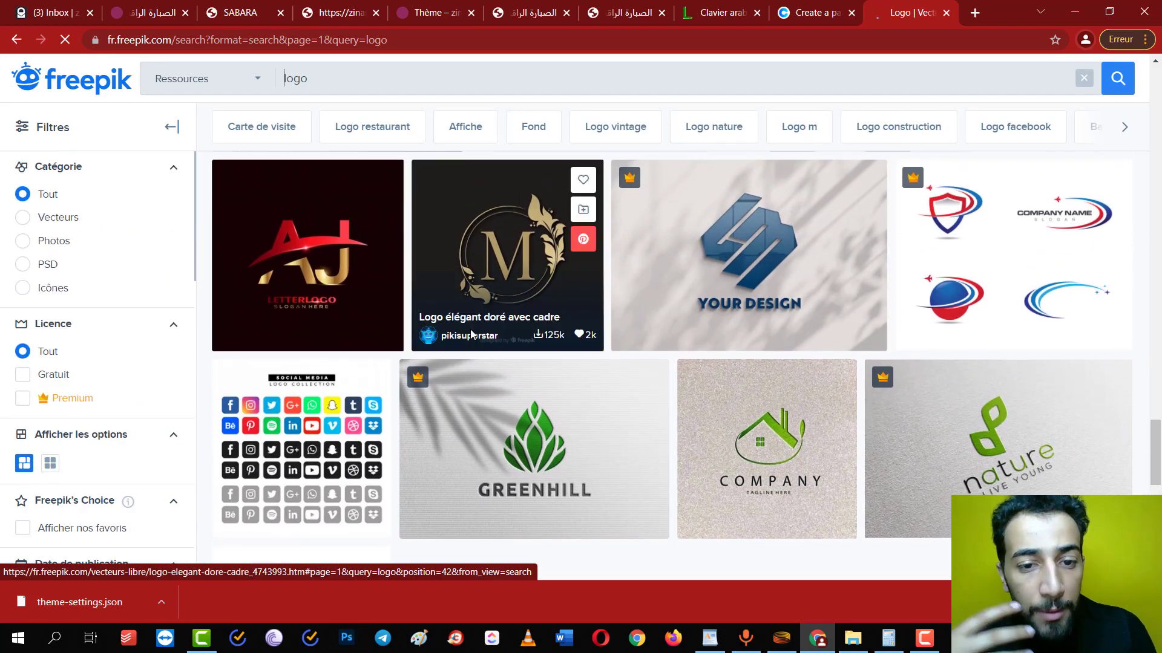